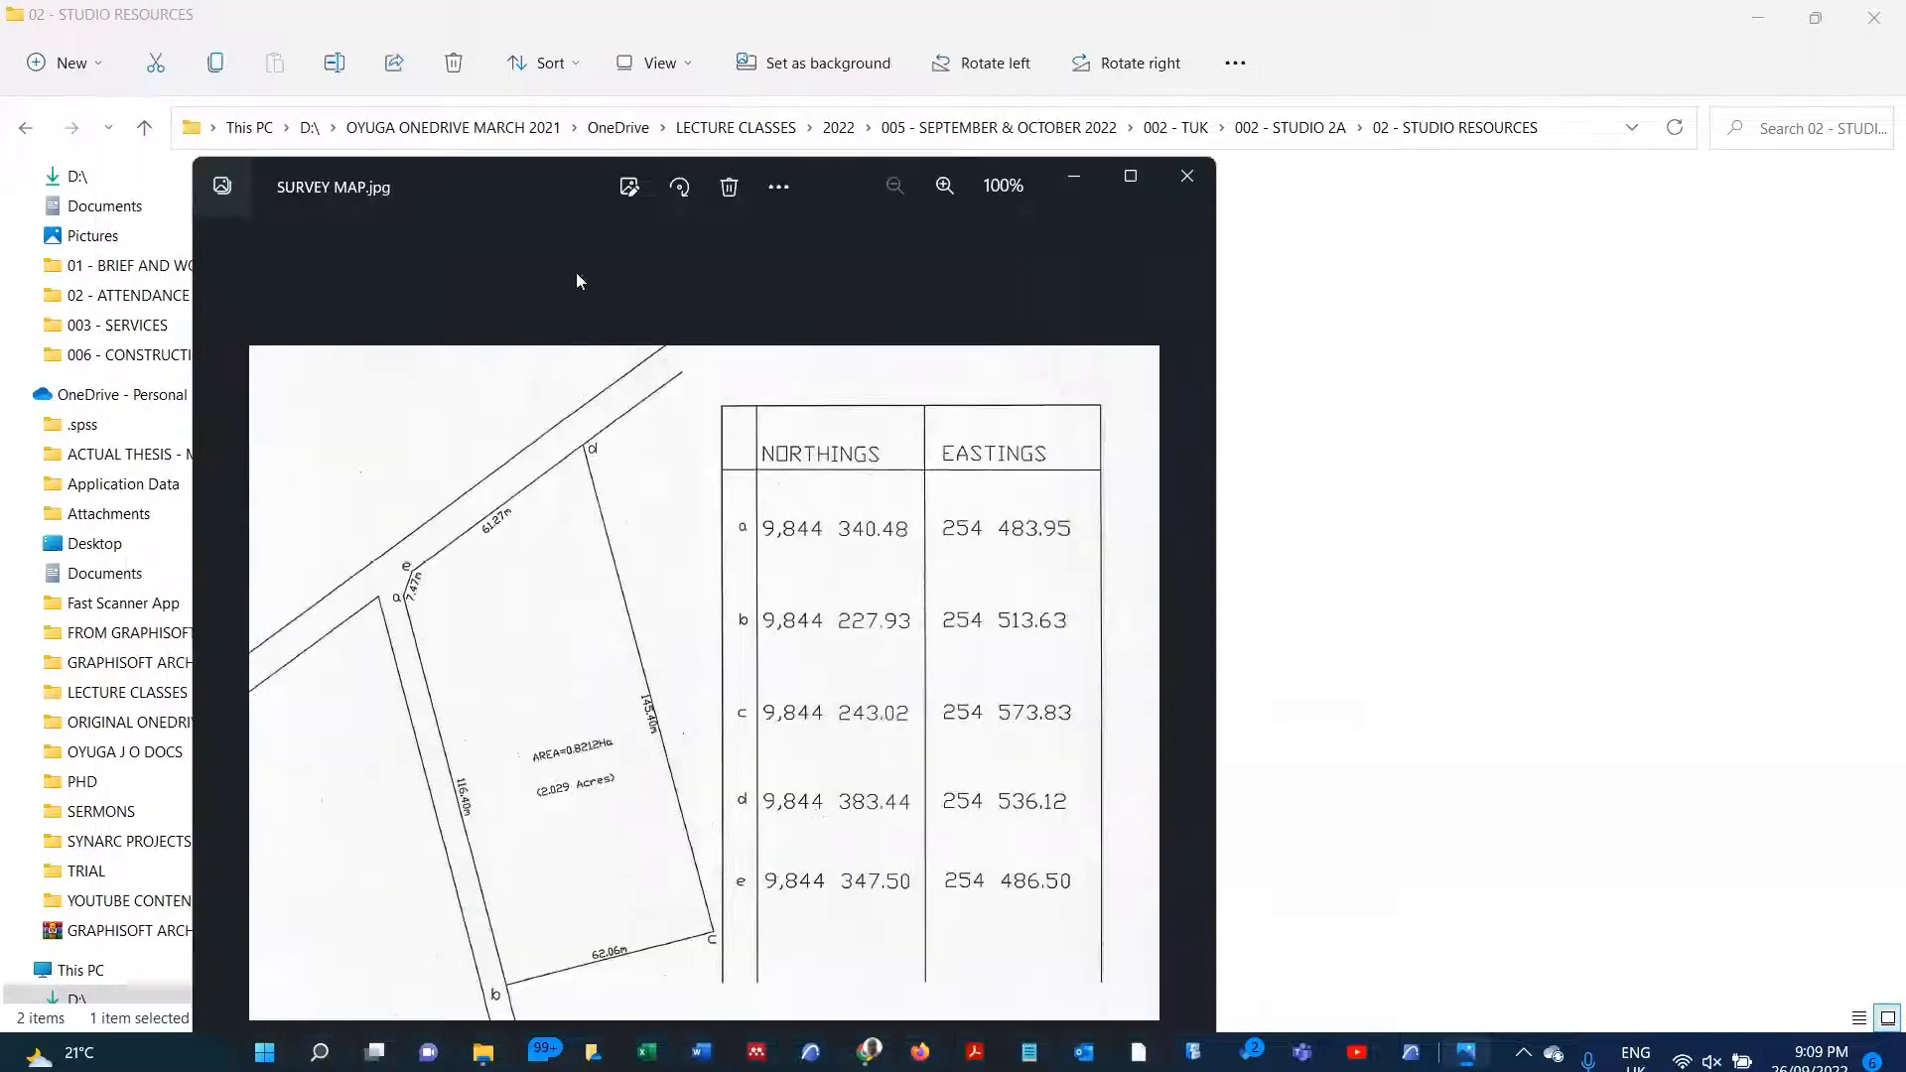
Step: Close the survey map image and copy the latitude and longitude line from the COORDINATES text file
click(1184, 179)
click(401, 313)
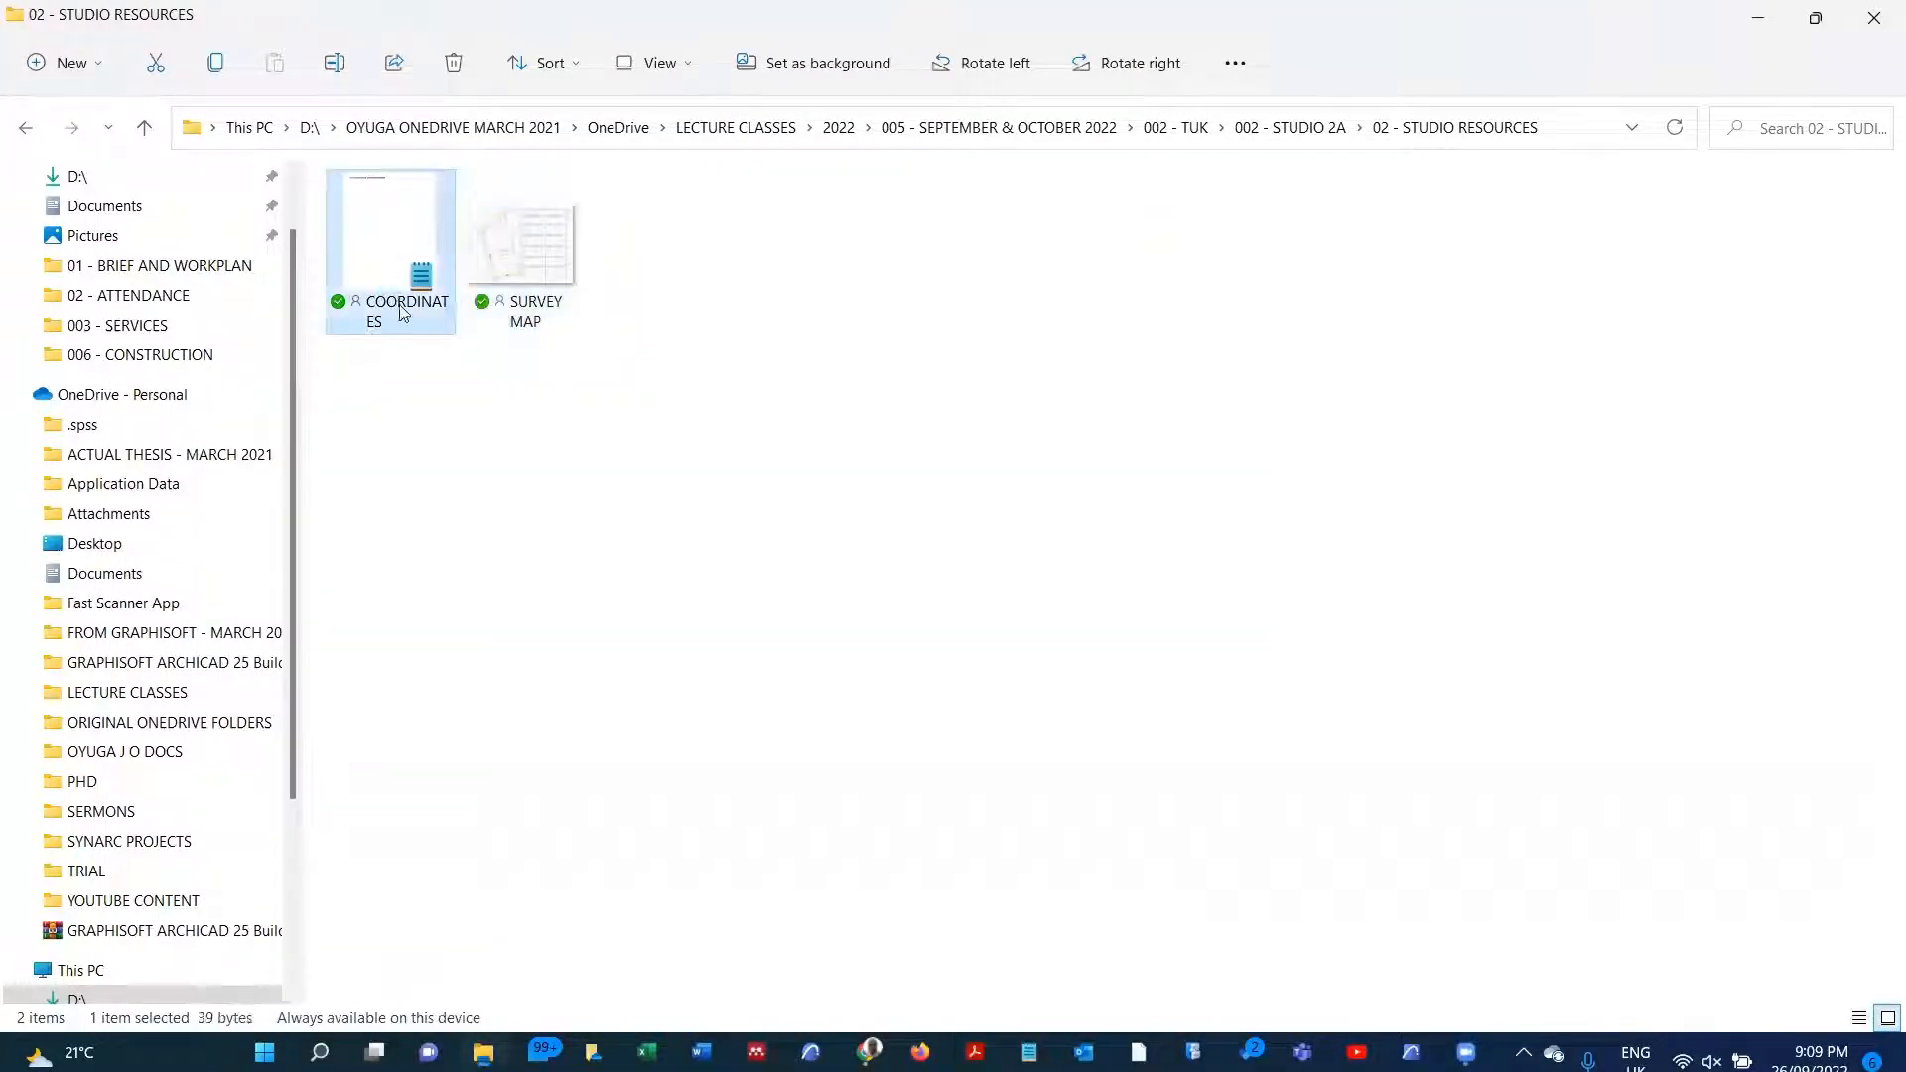
double_click(401, 312)
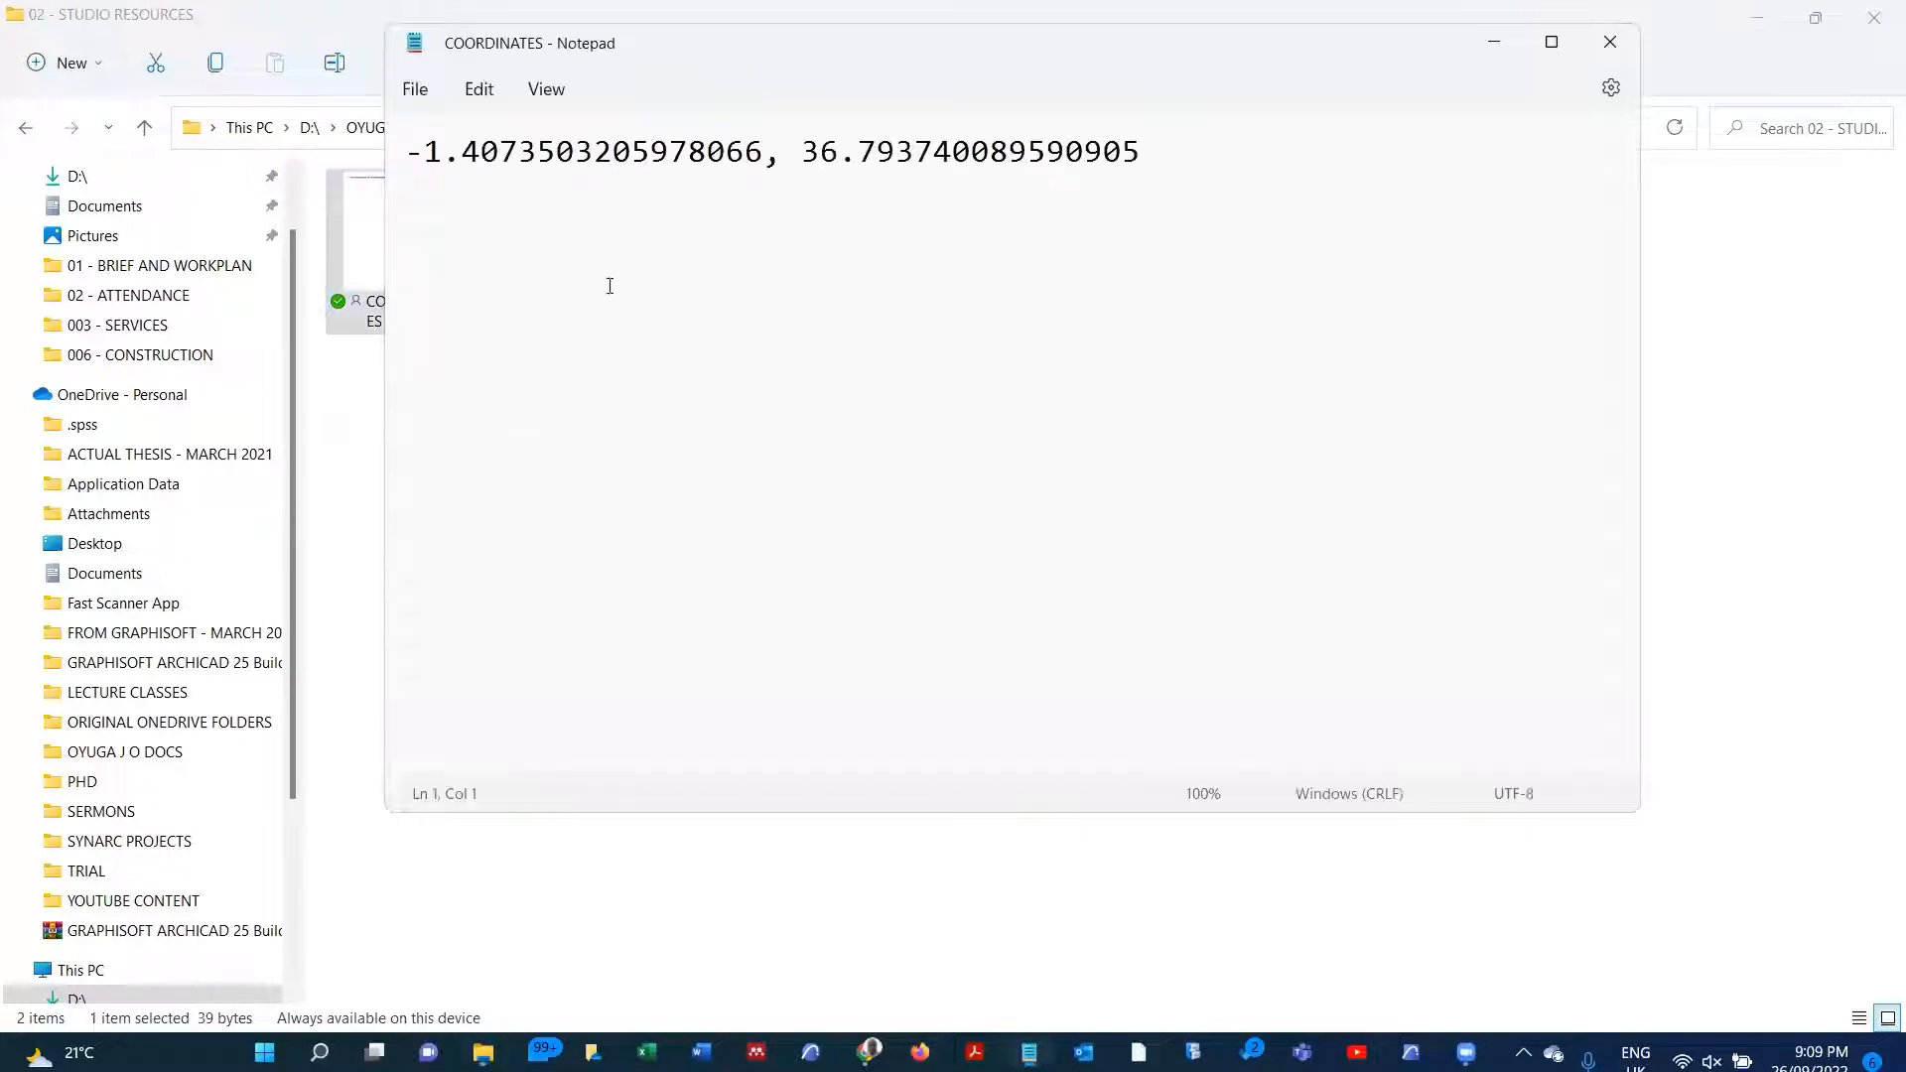
triple_click(695, 164)
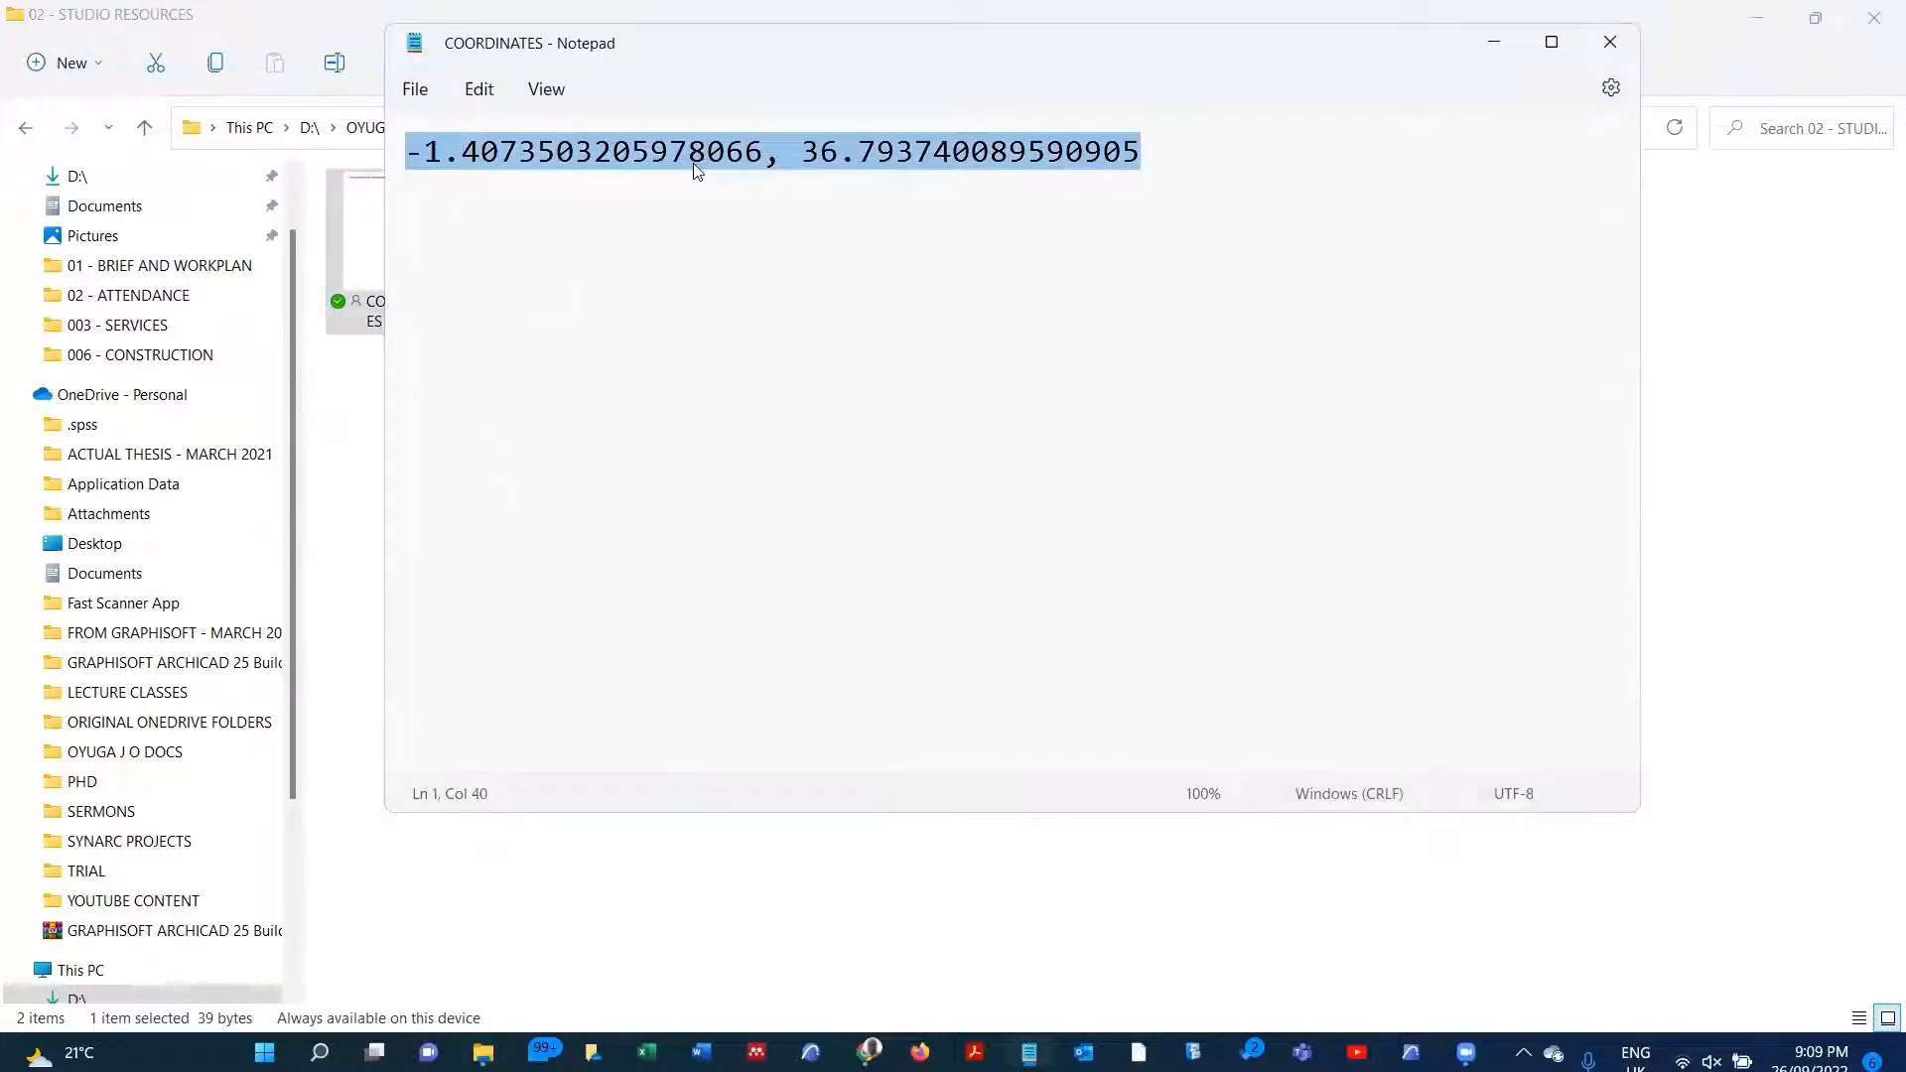
click(1611, 41)
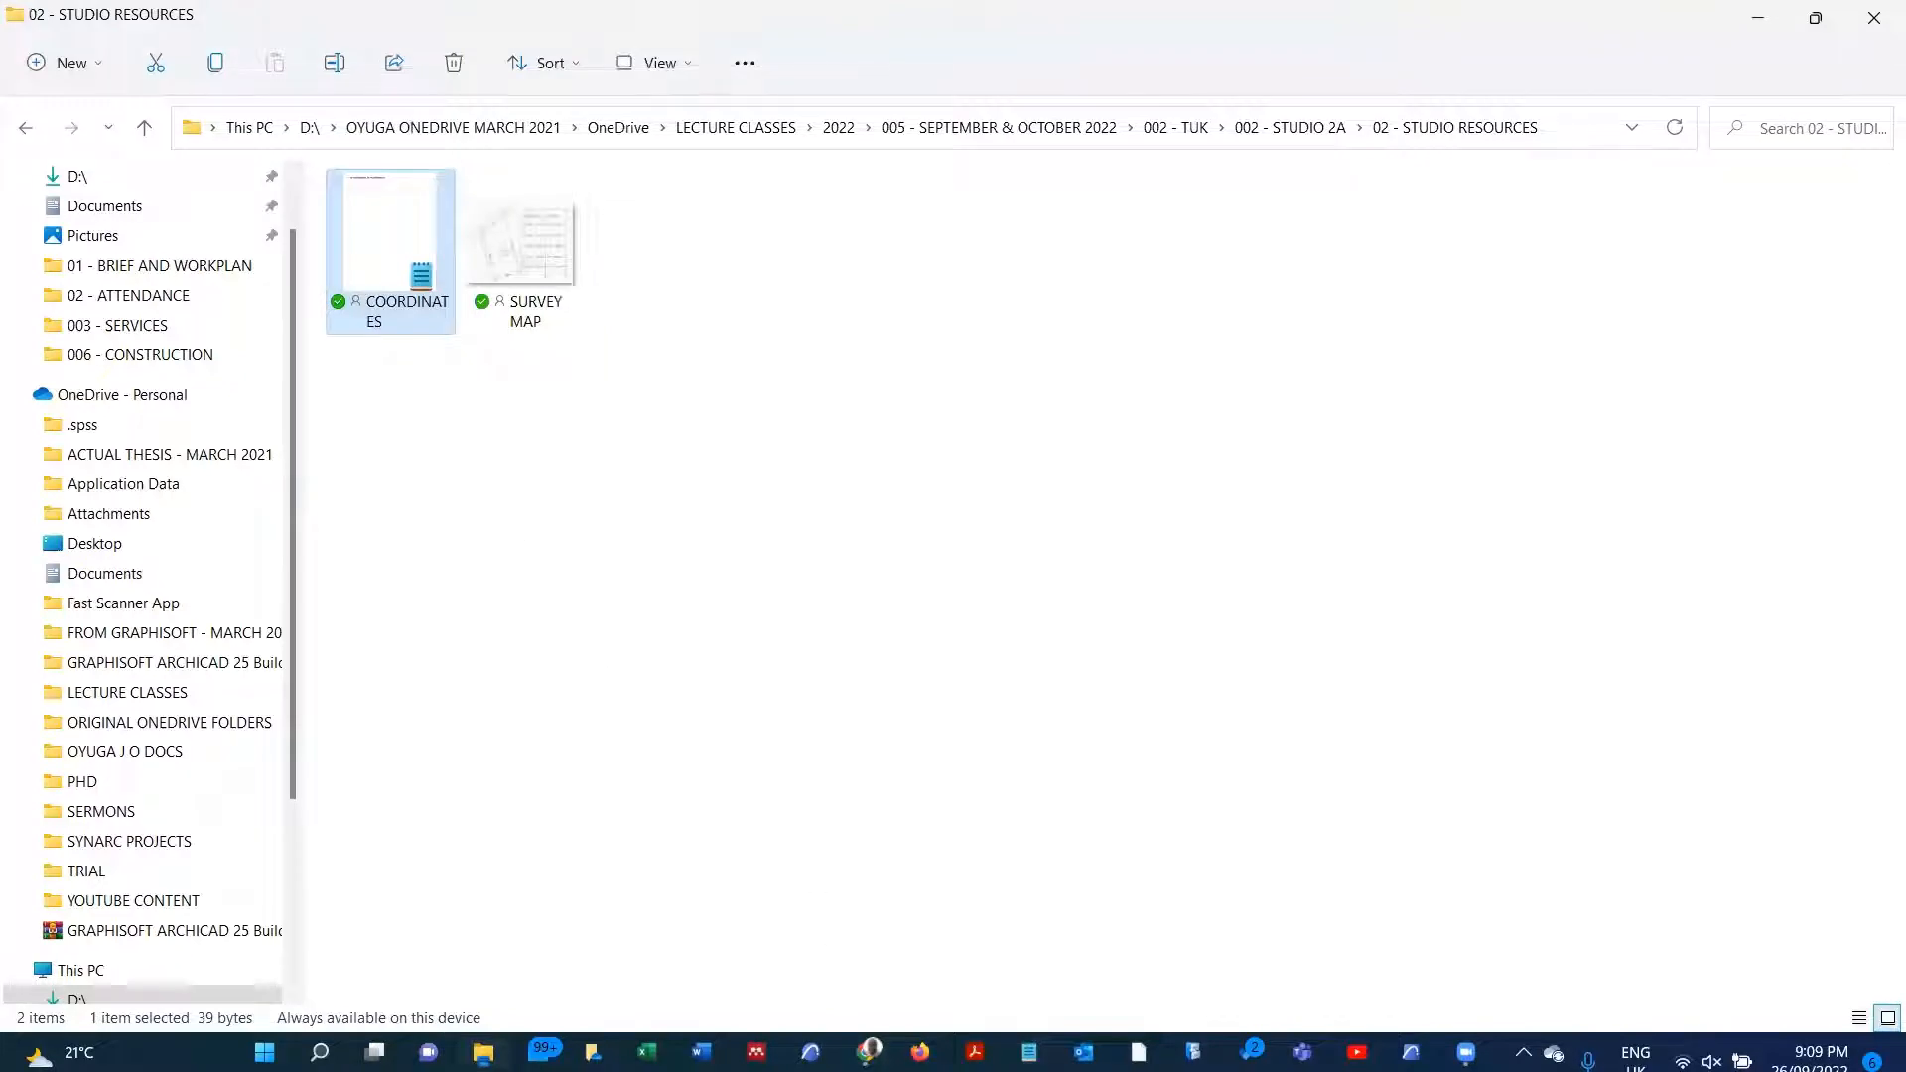
Step: Switch to Chrome, close the mail tab, and open the Contour Map Creator site in a new tab, with the window maximized
click(869, 1052)
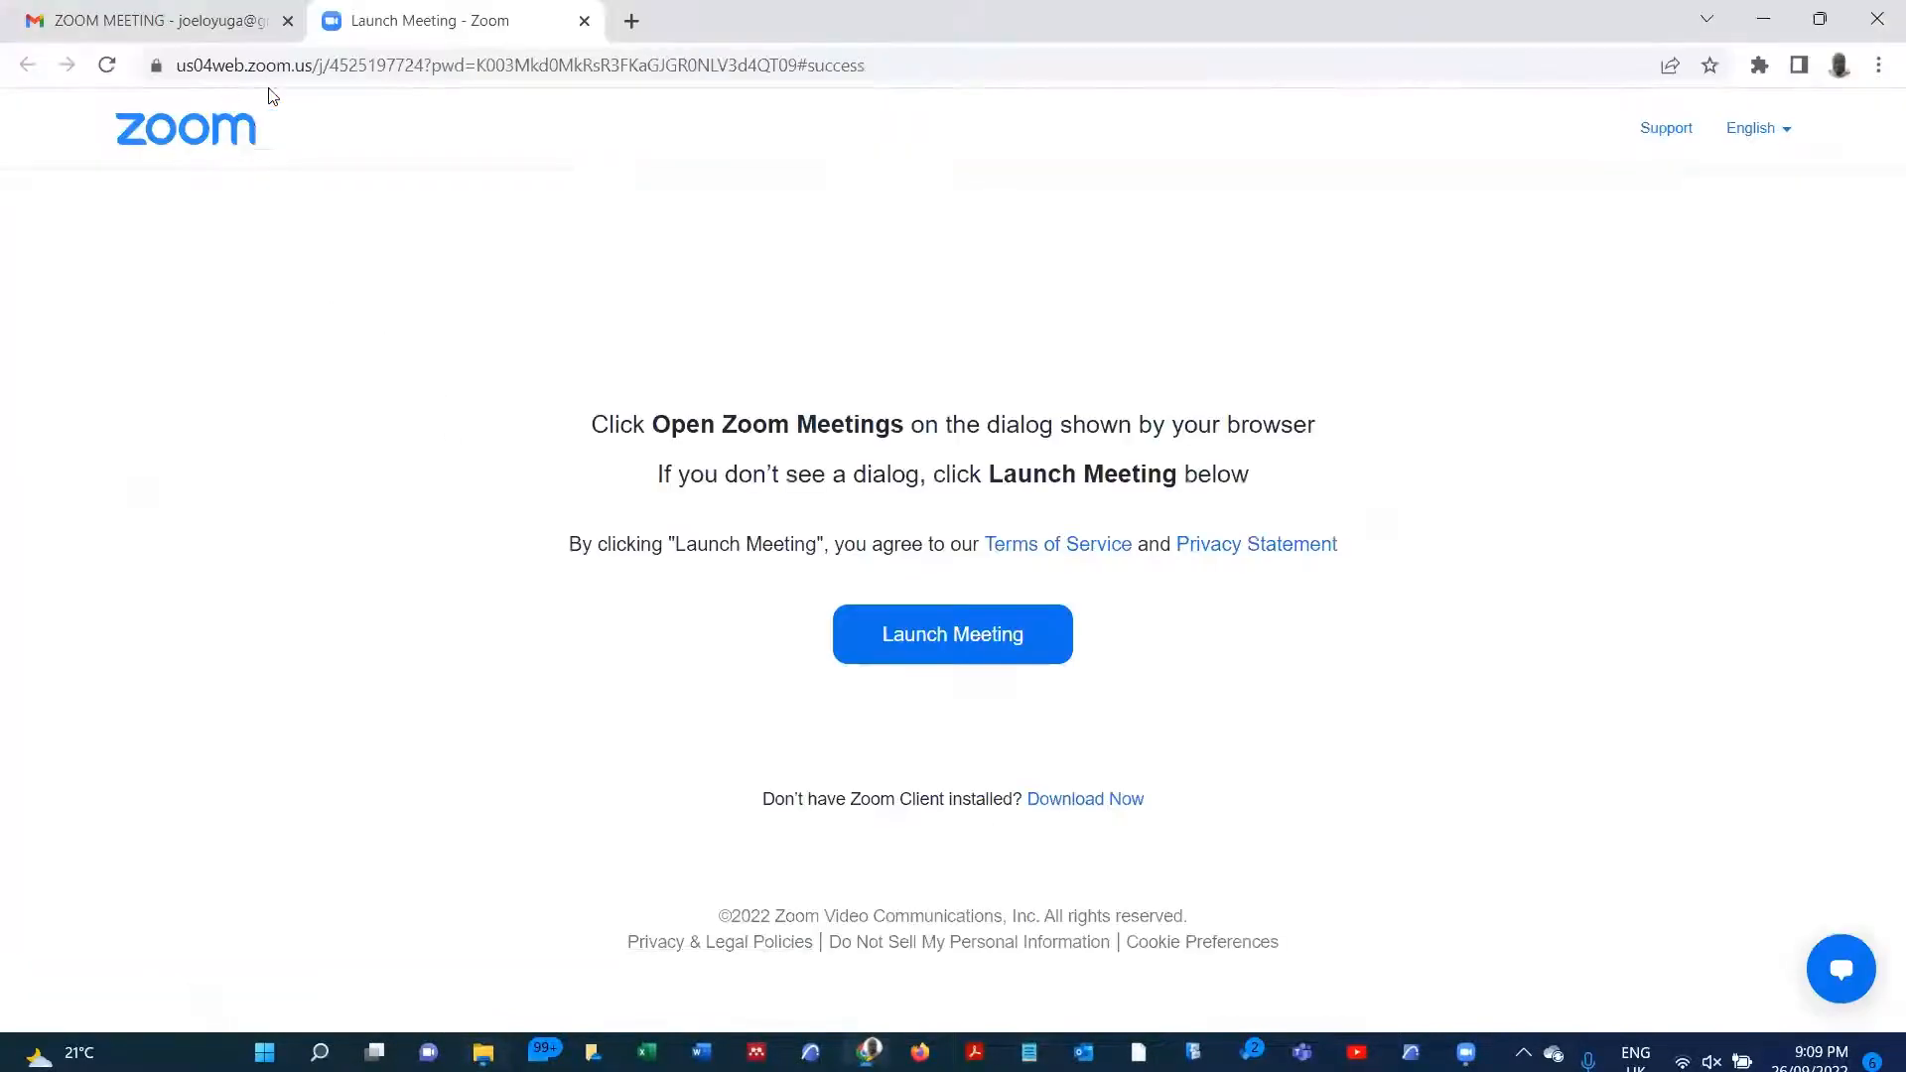
click(1819, 20)
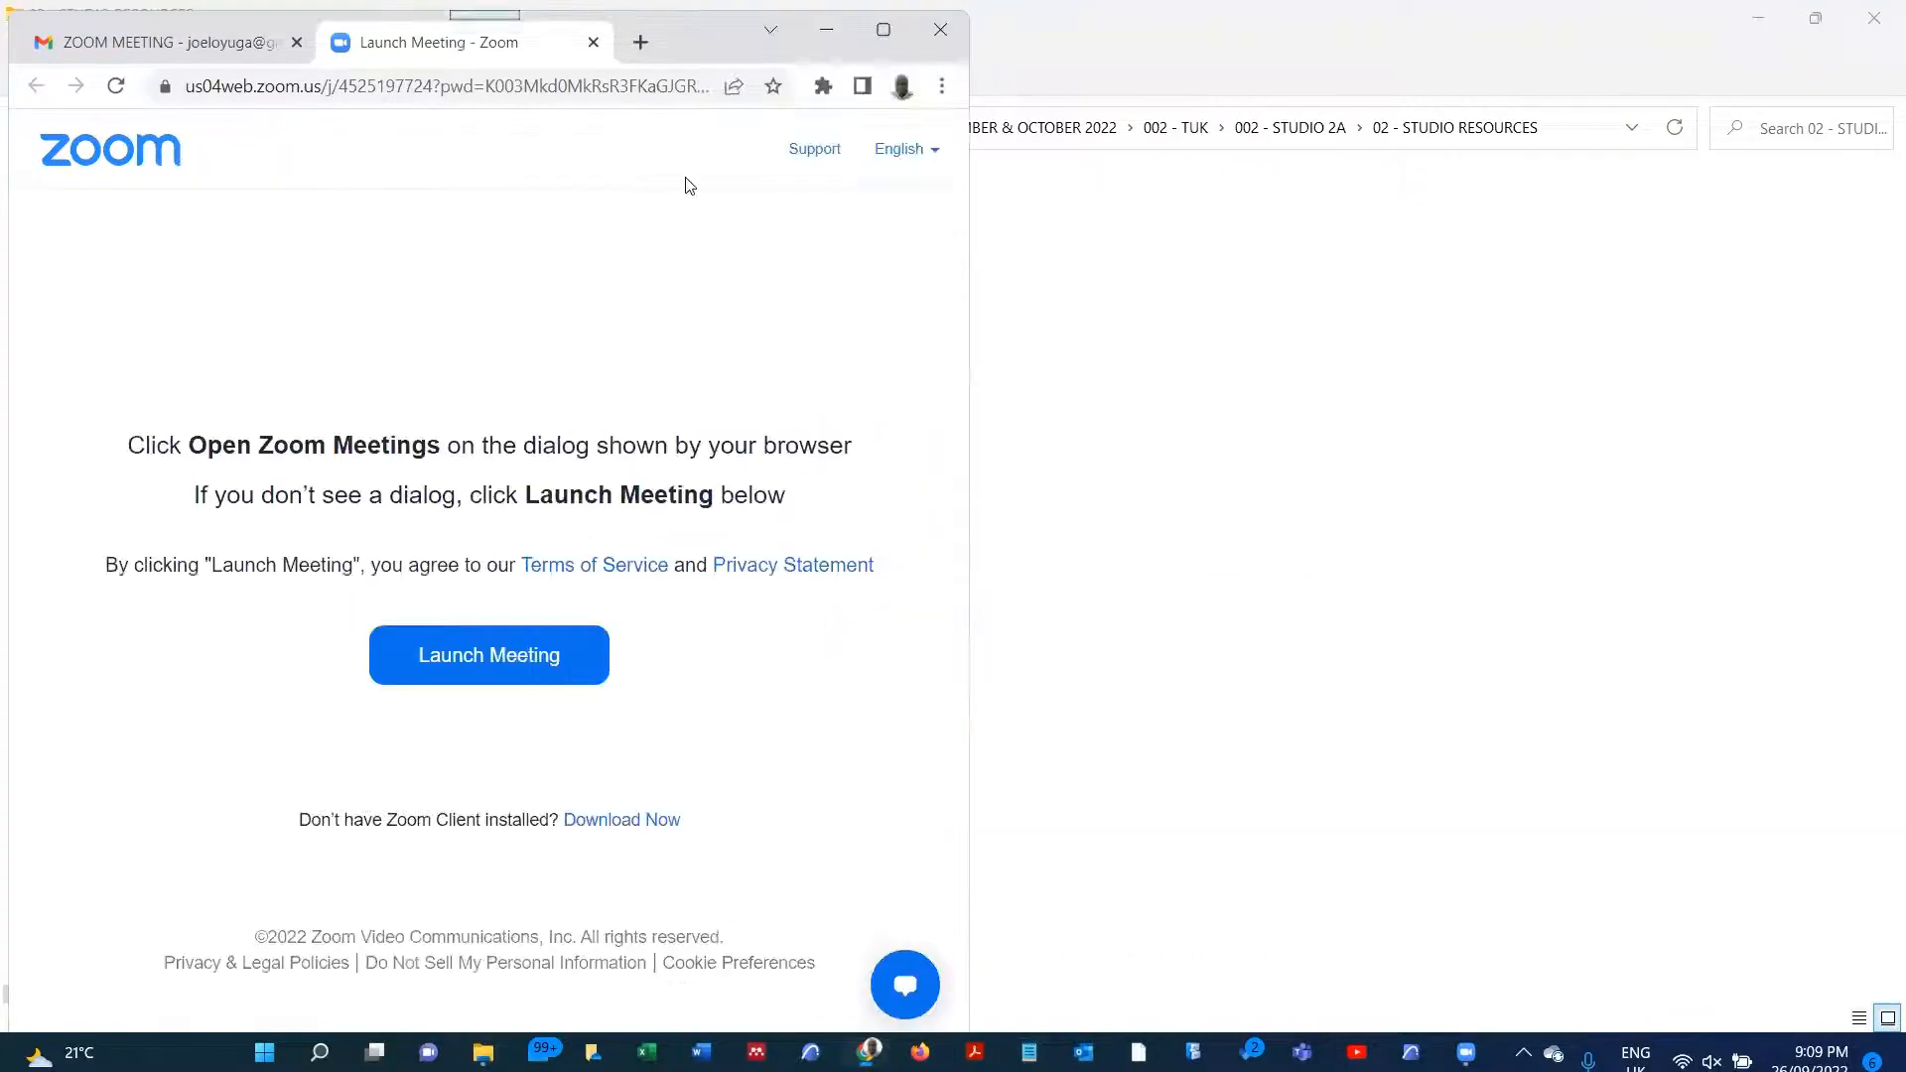
click(297, 42)
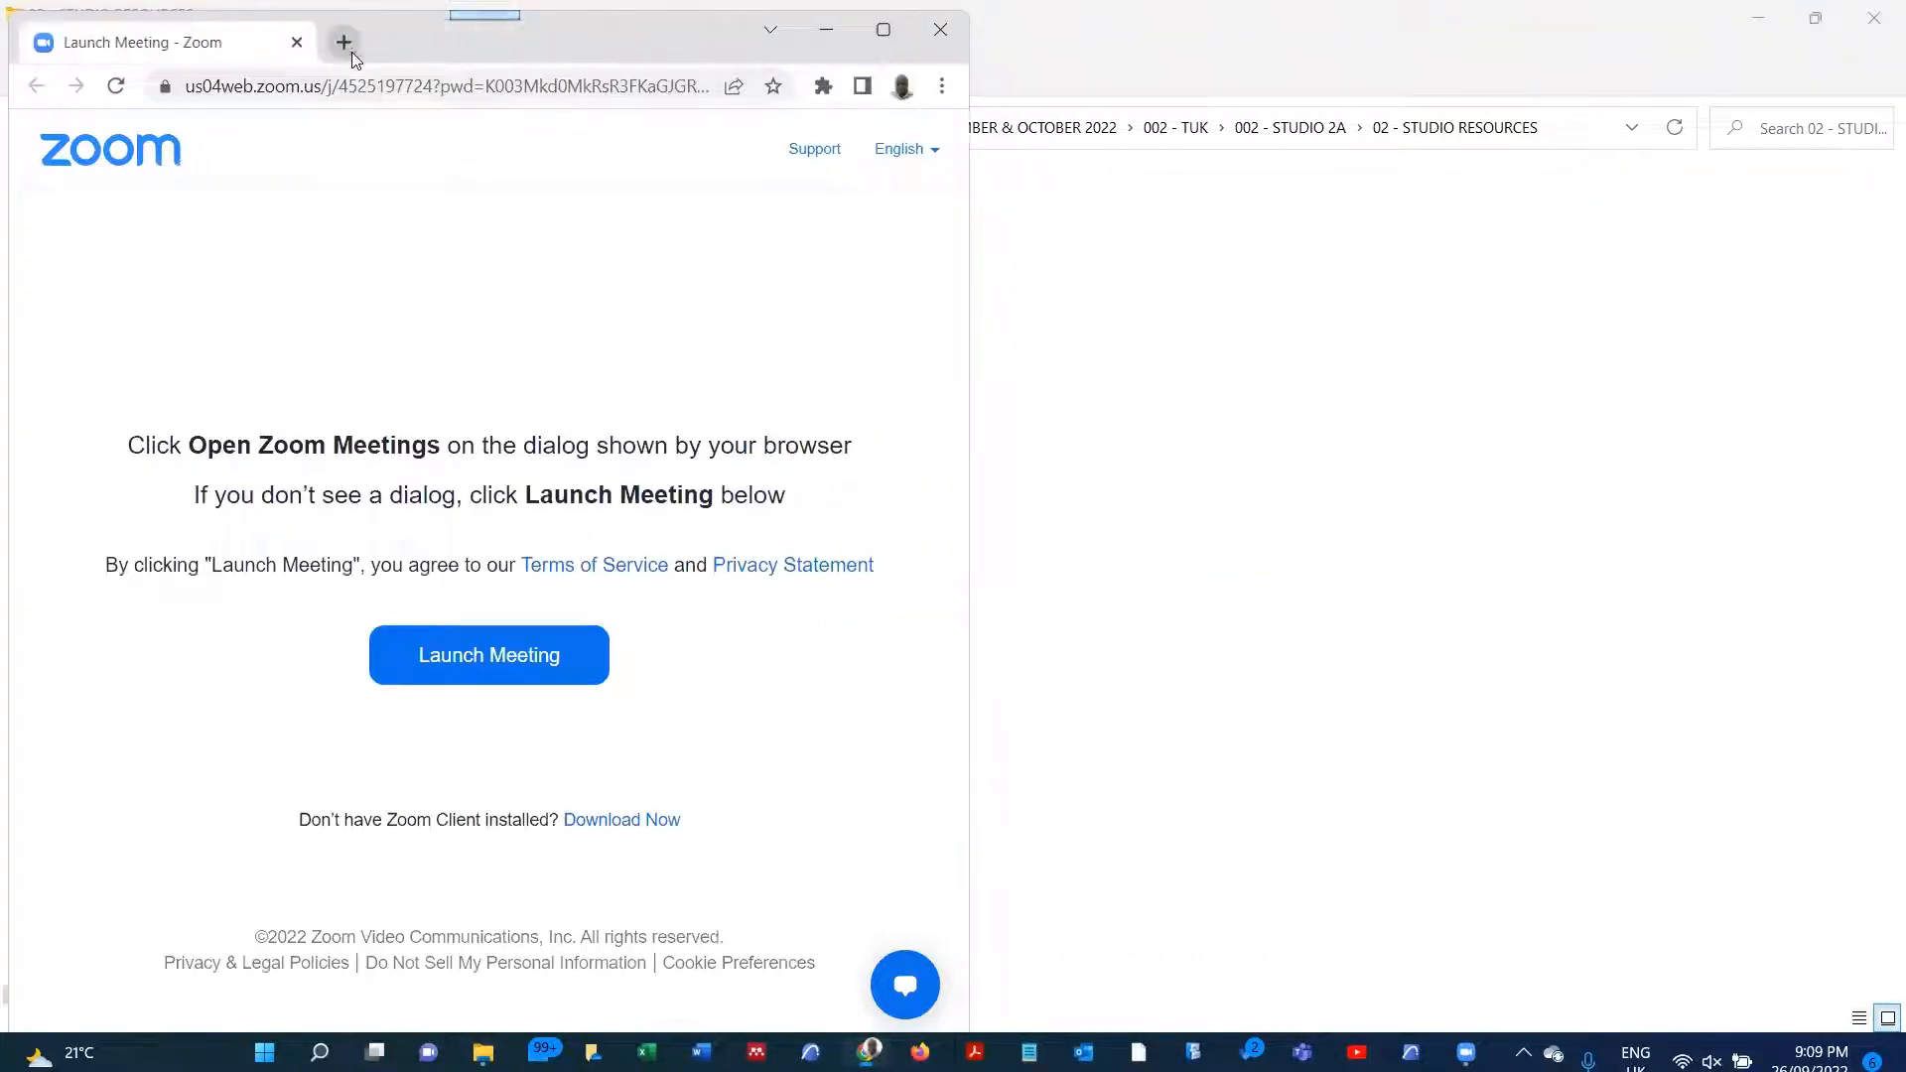
click(354, 45)
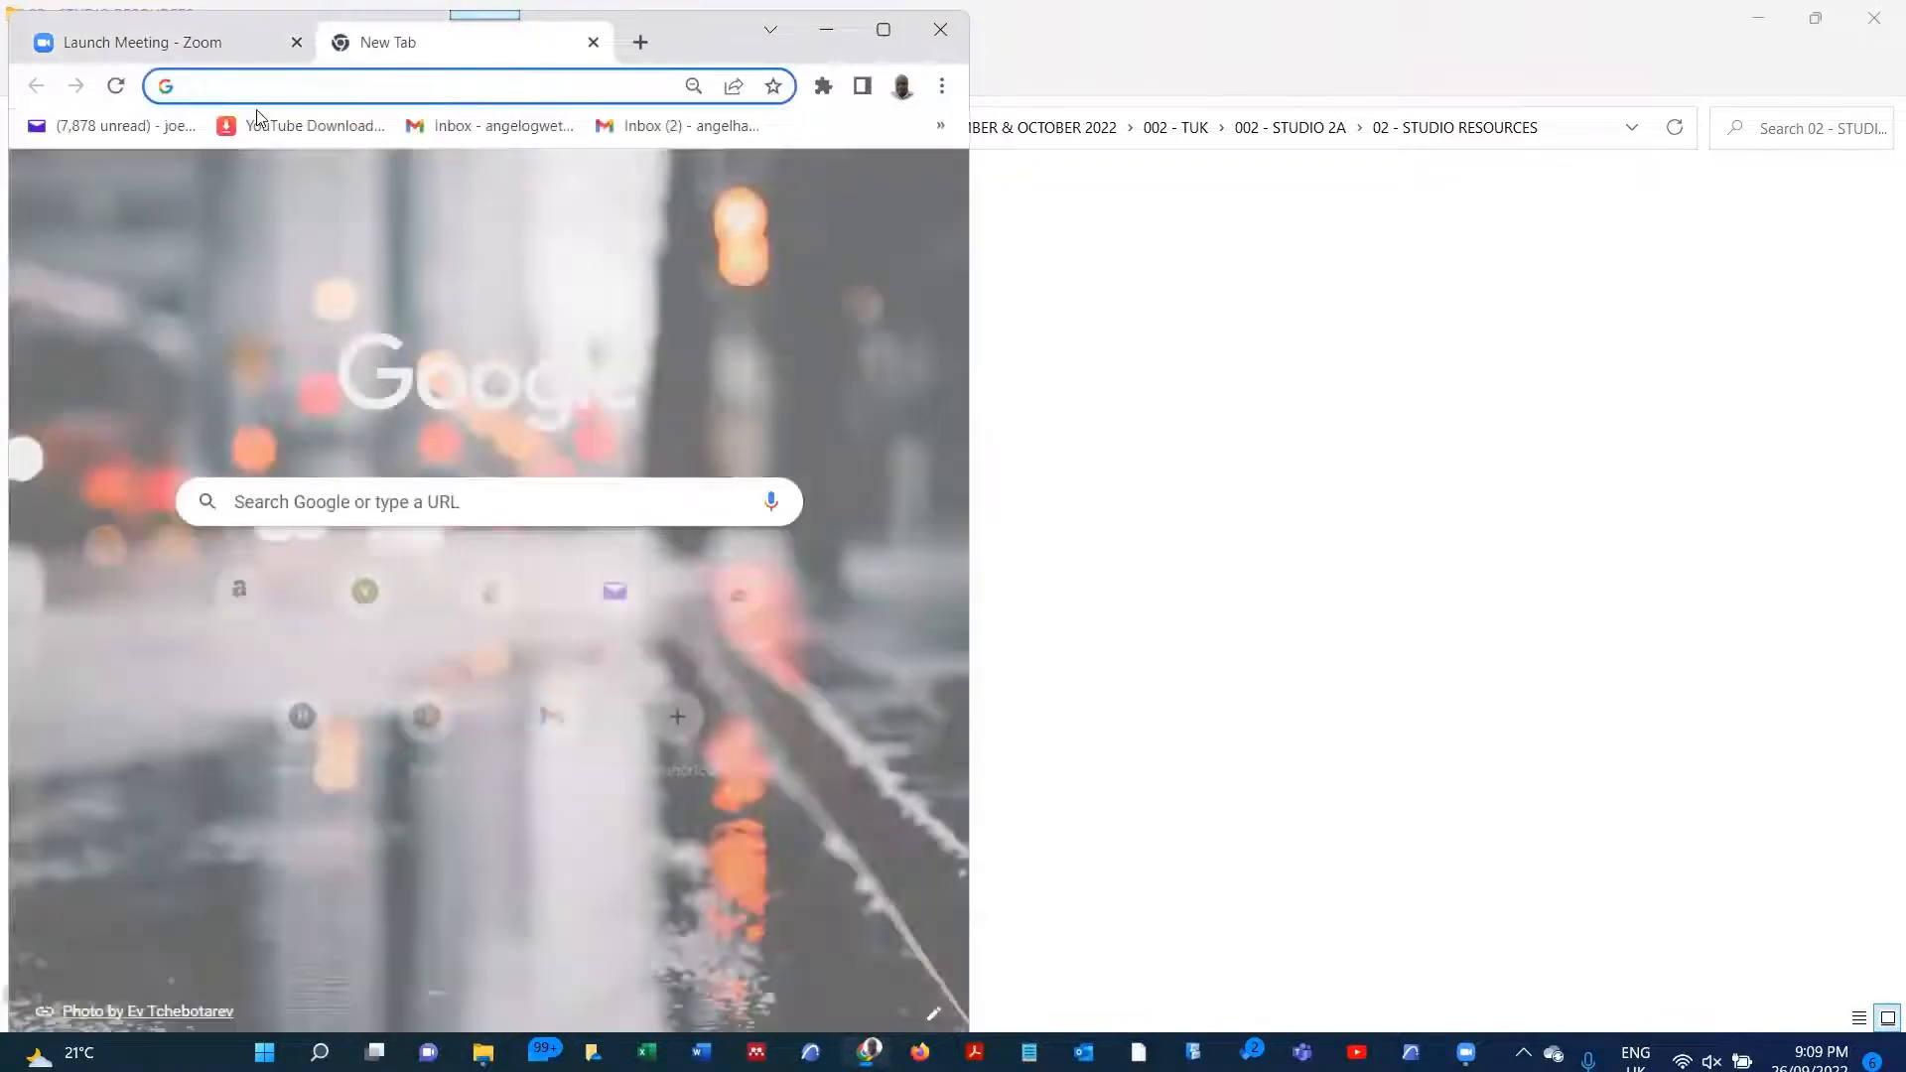
text(COntourmapcreator.urgr8.ch)
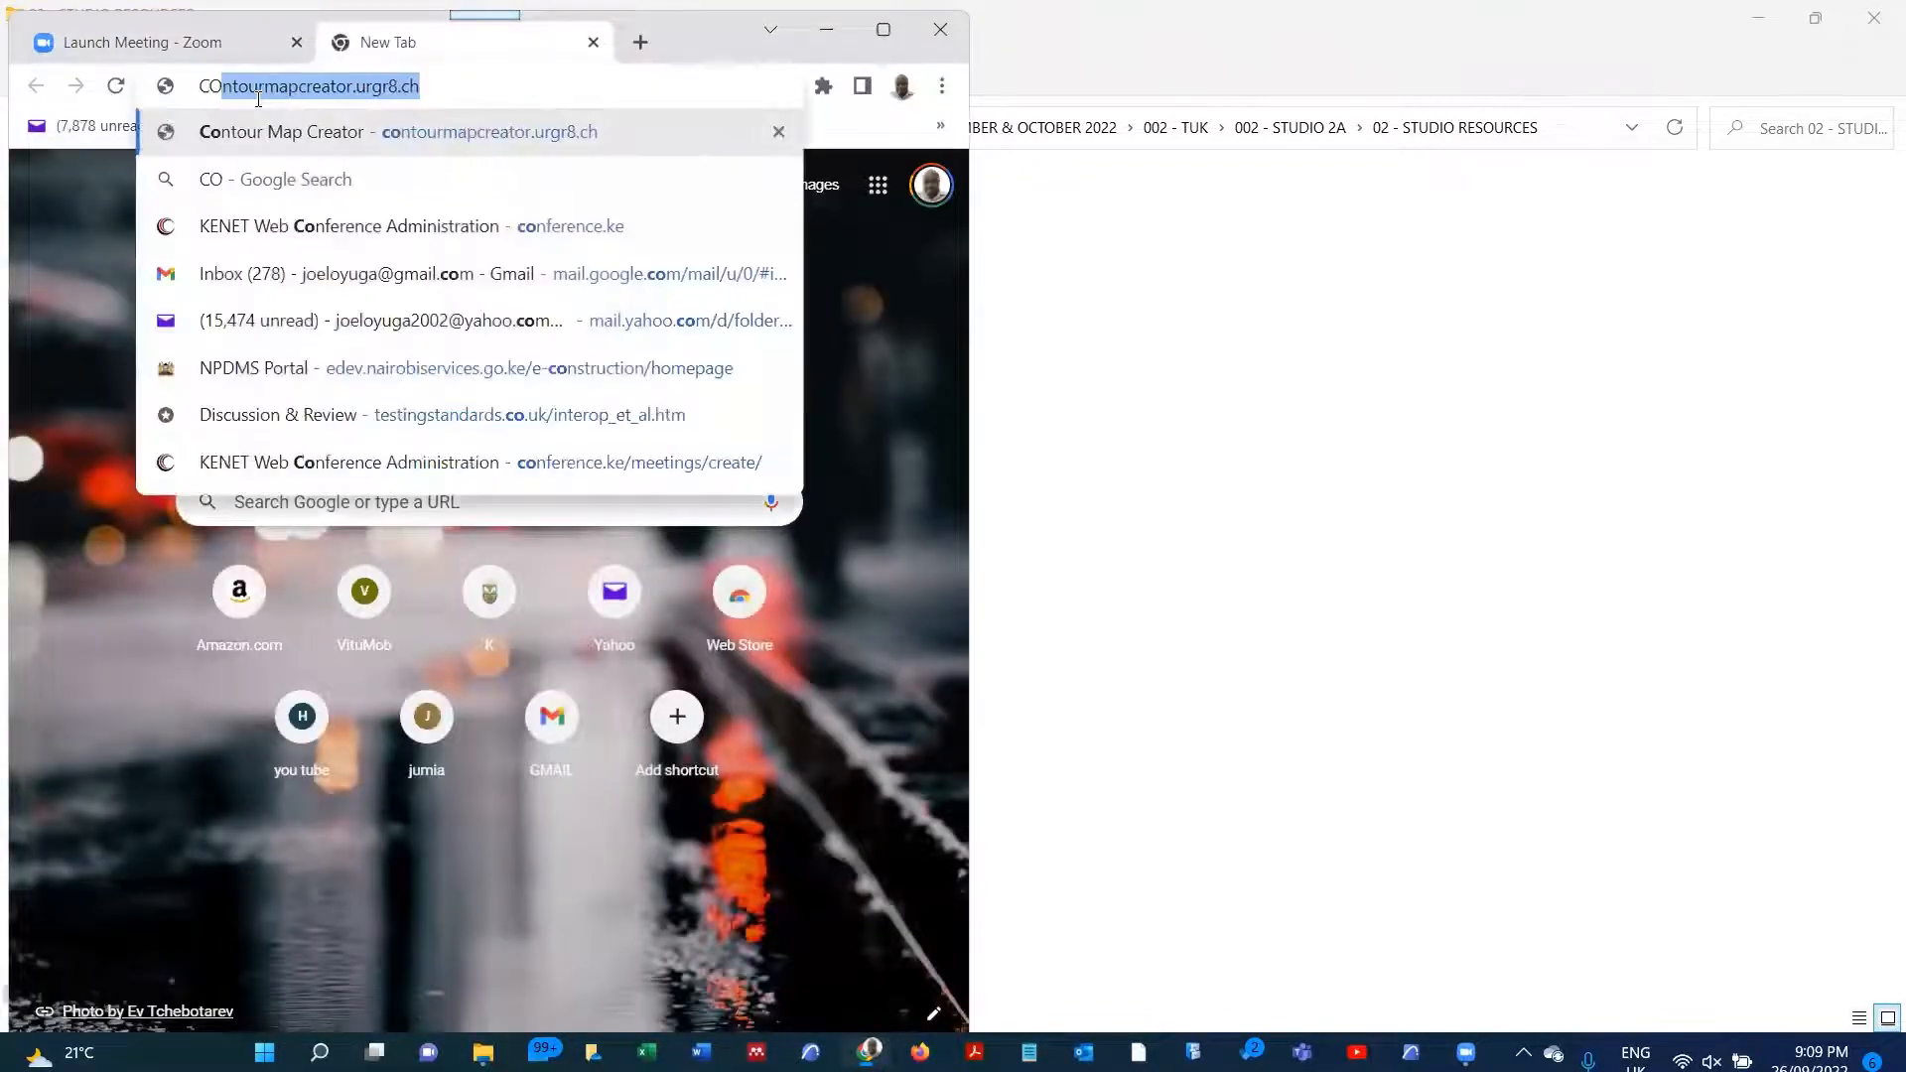
click(291, 133)
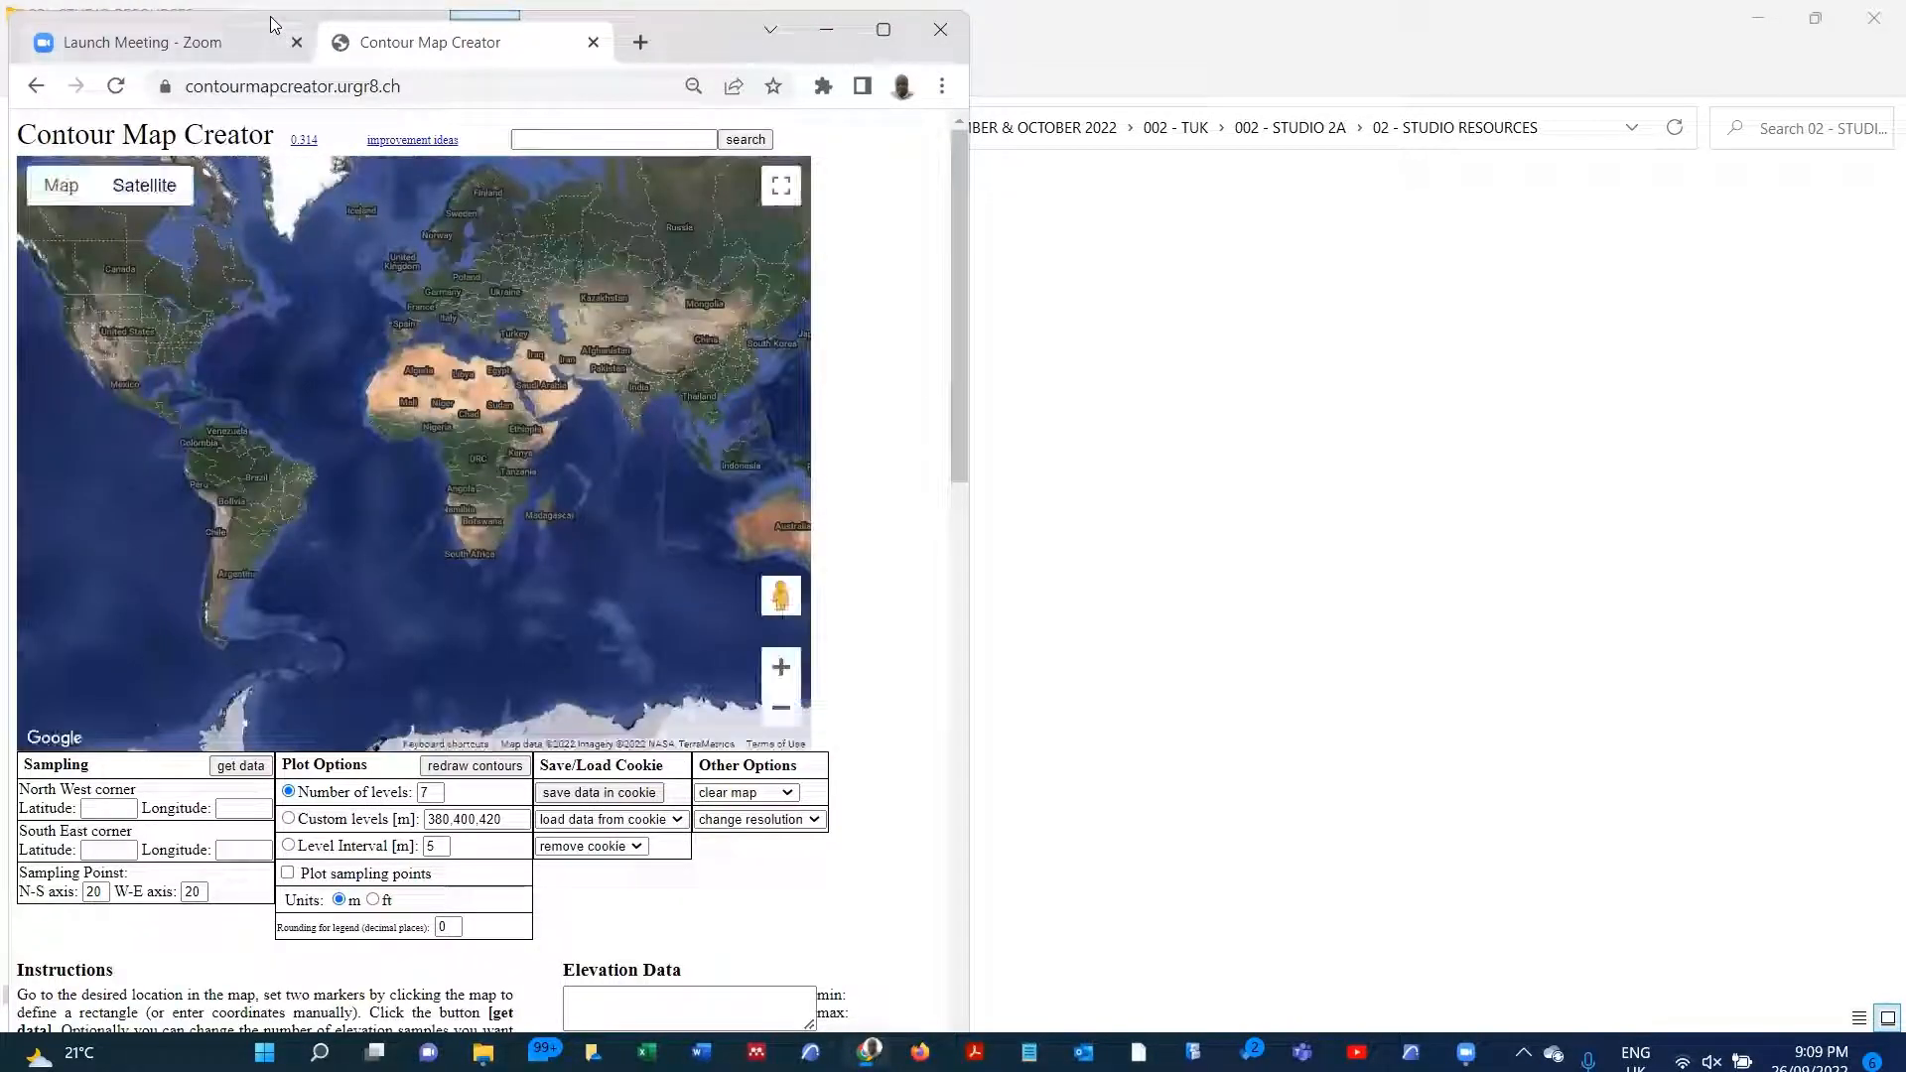
drag(271, 25, 293, 128)
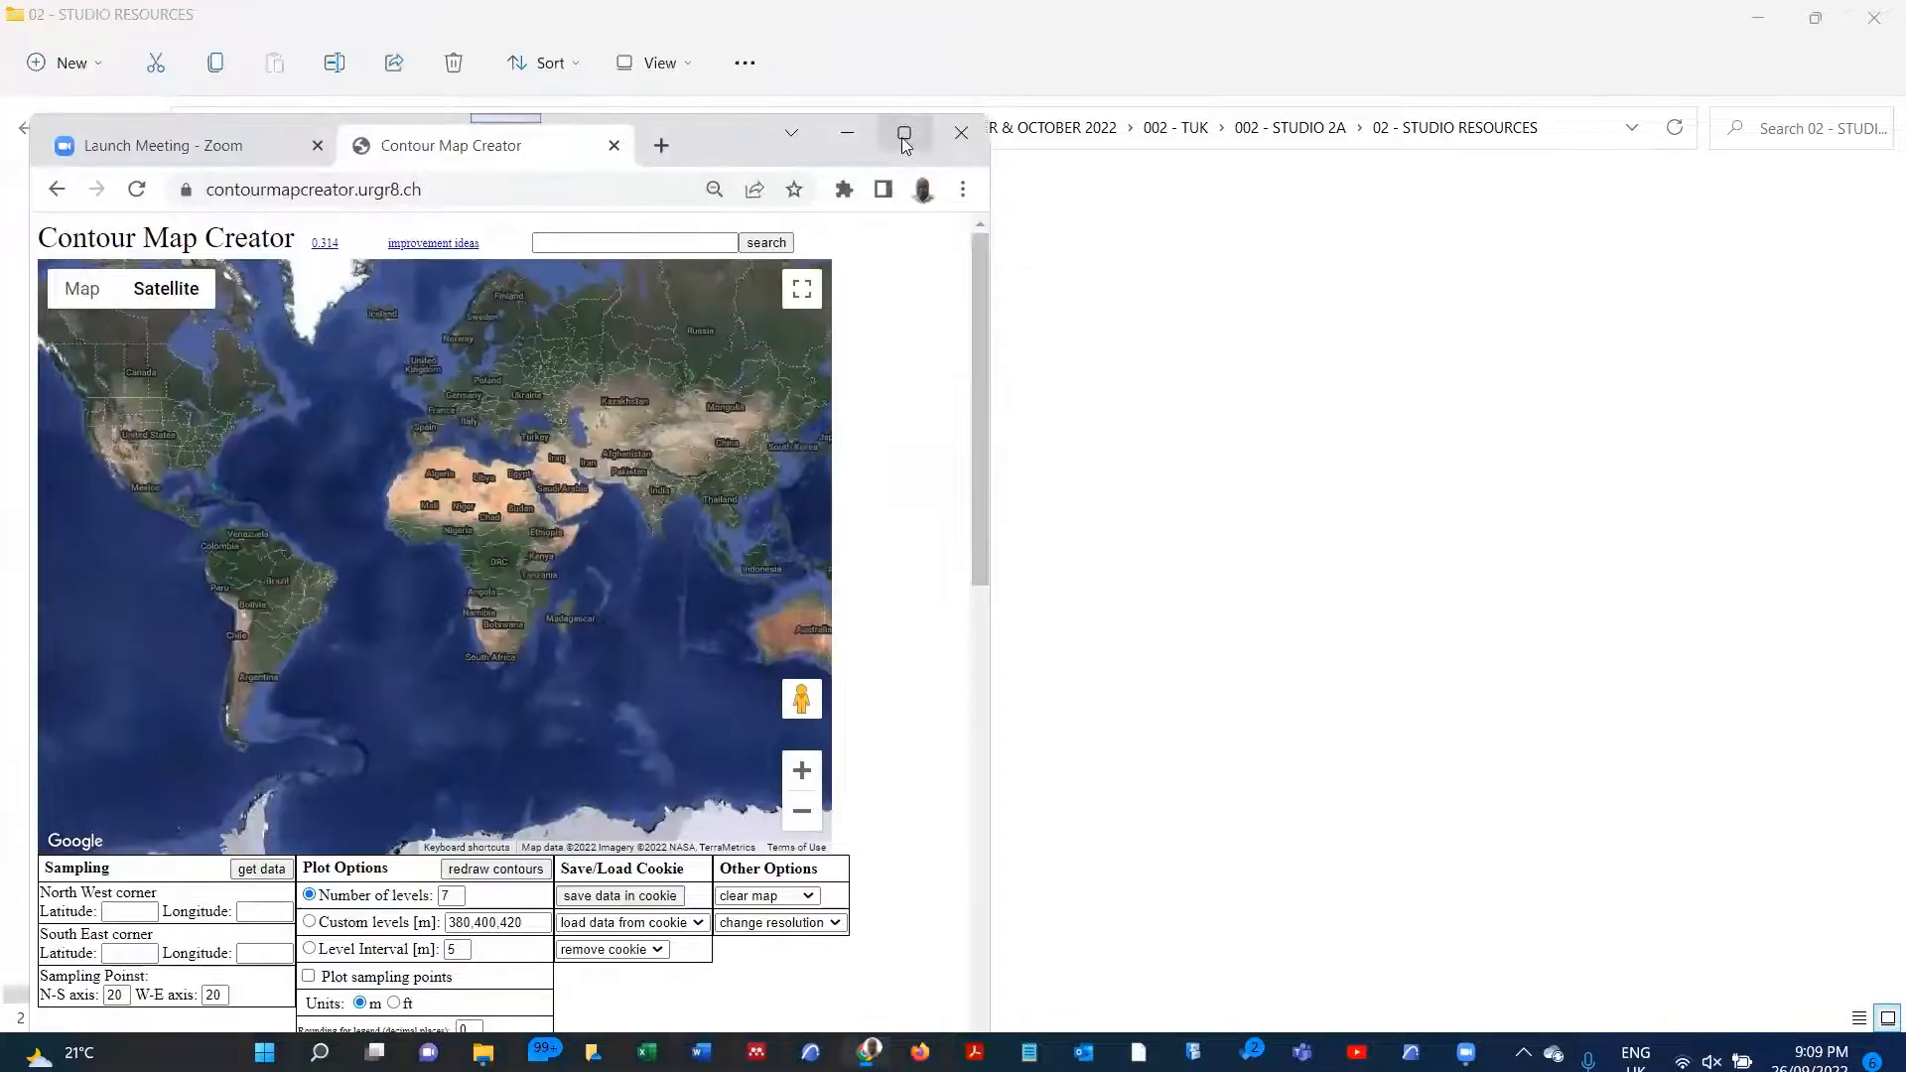
click(903, 139)
Step: Search Contour Map Creator for the copied coordinates -1.4073503205978066, 36.793740089590905
click(644, 122)
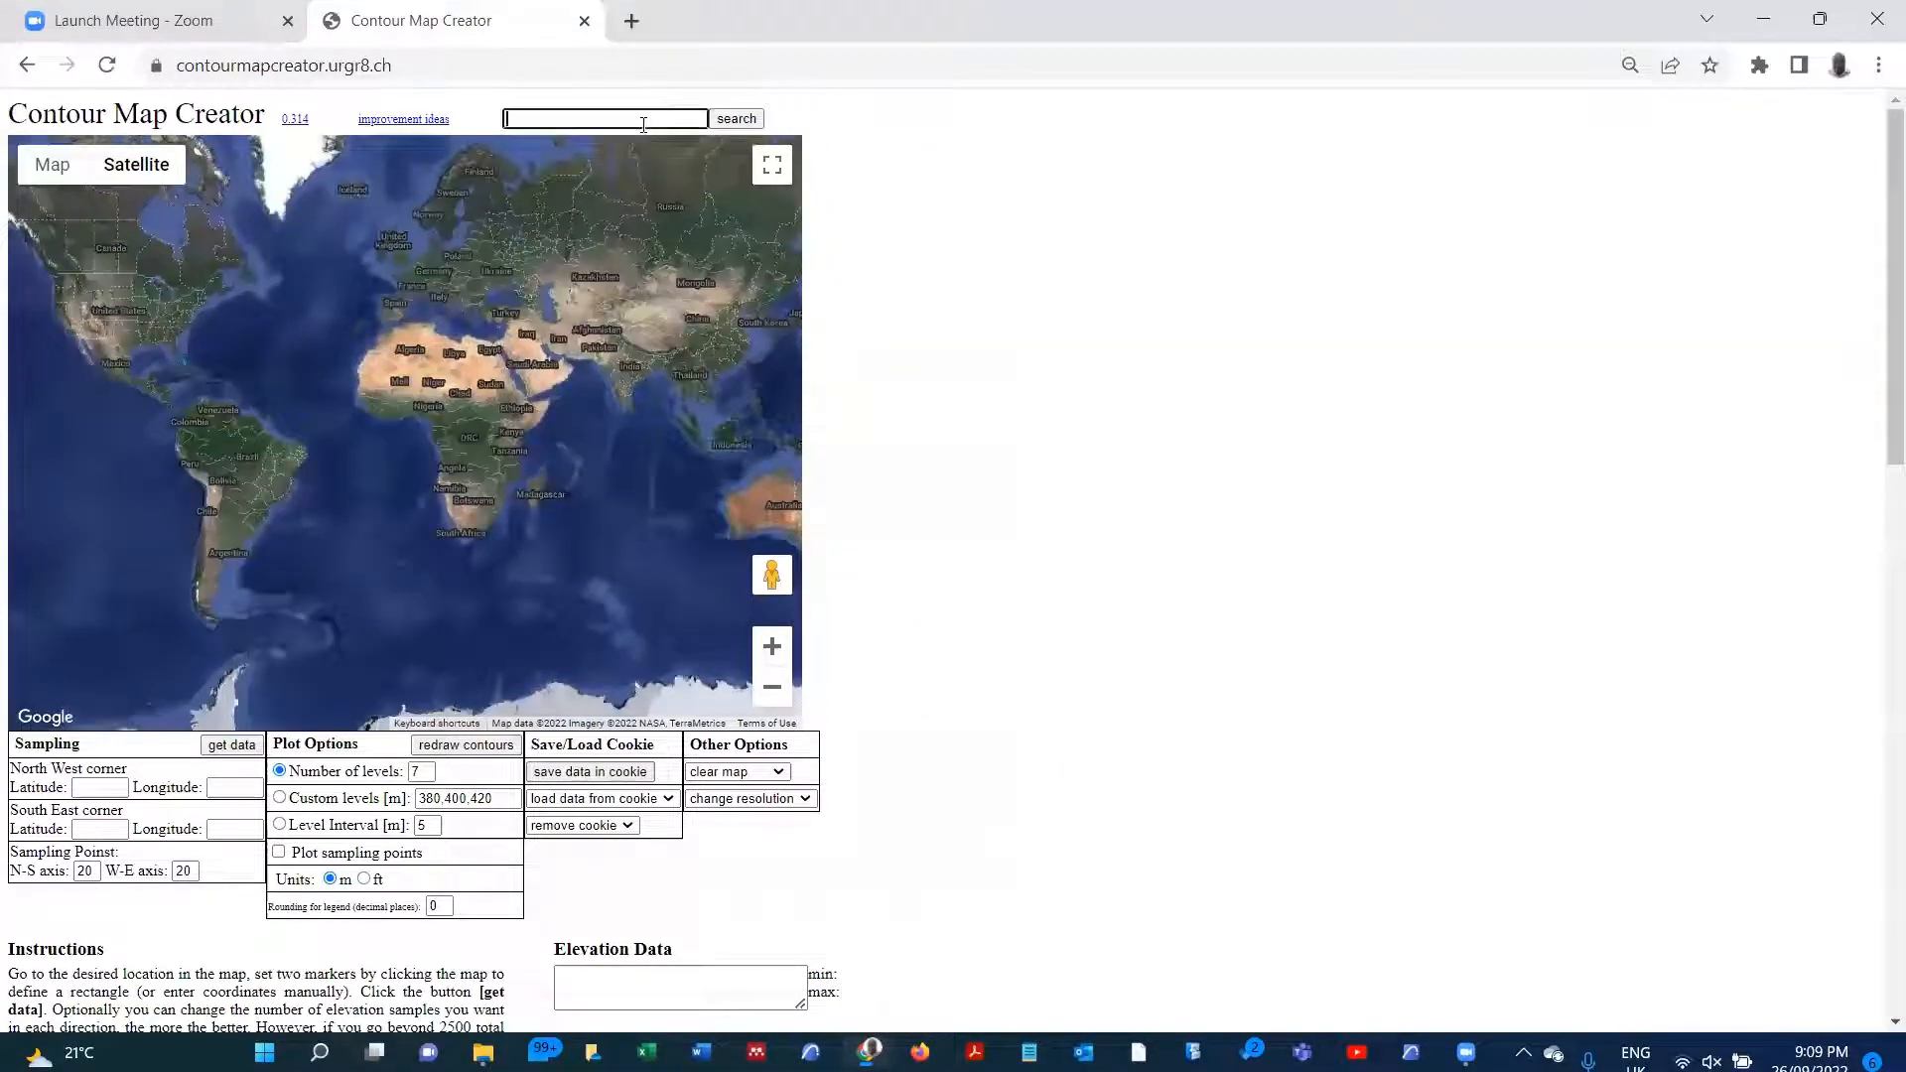
key(ctrl+v)
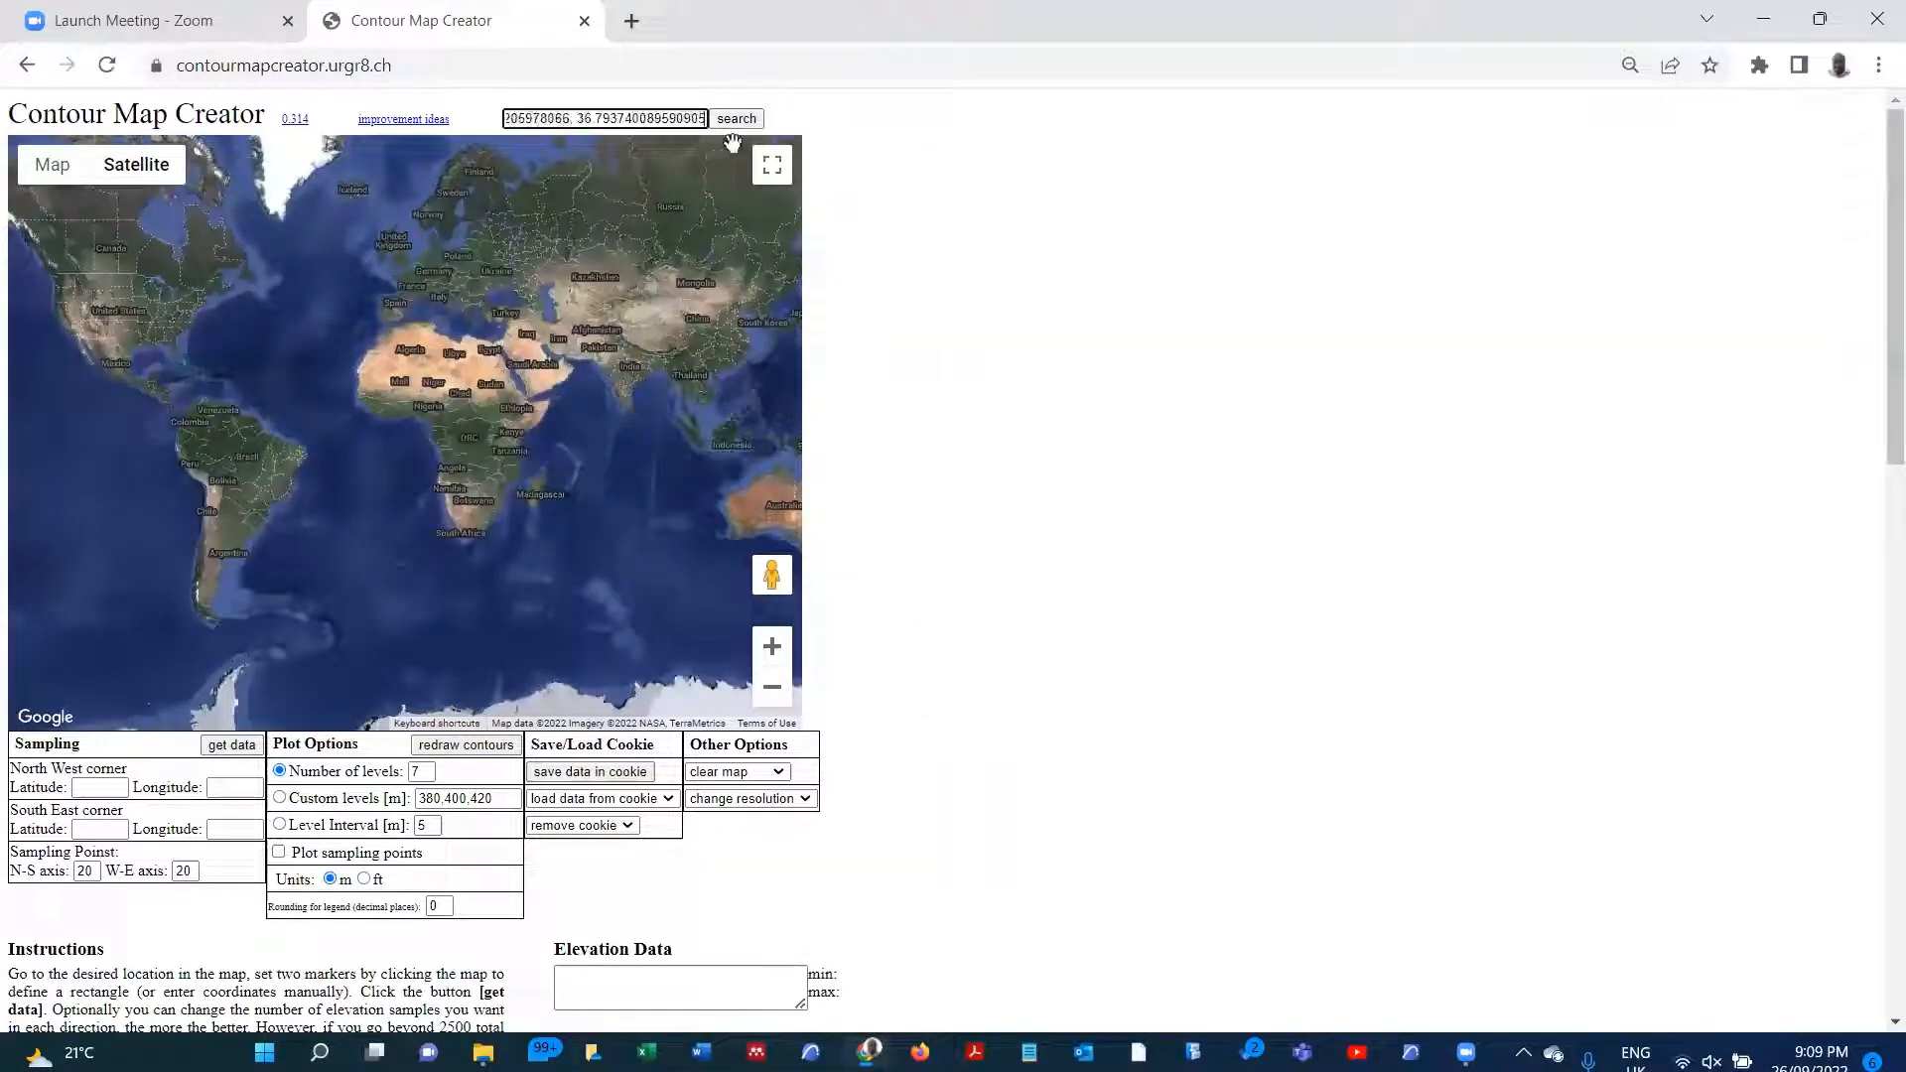
click(737, 119)
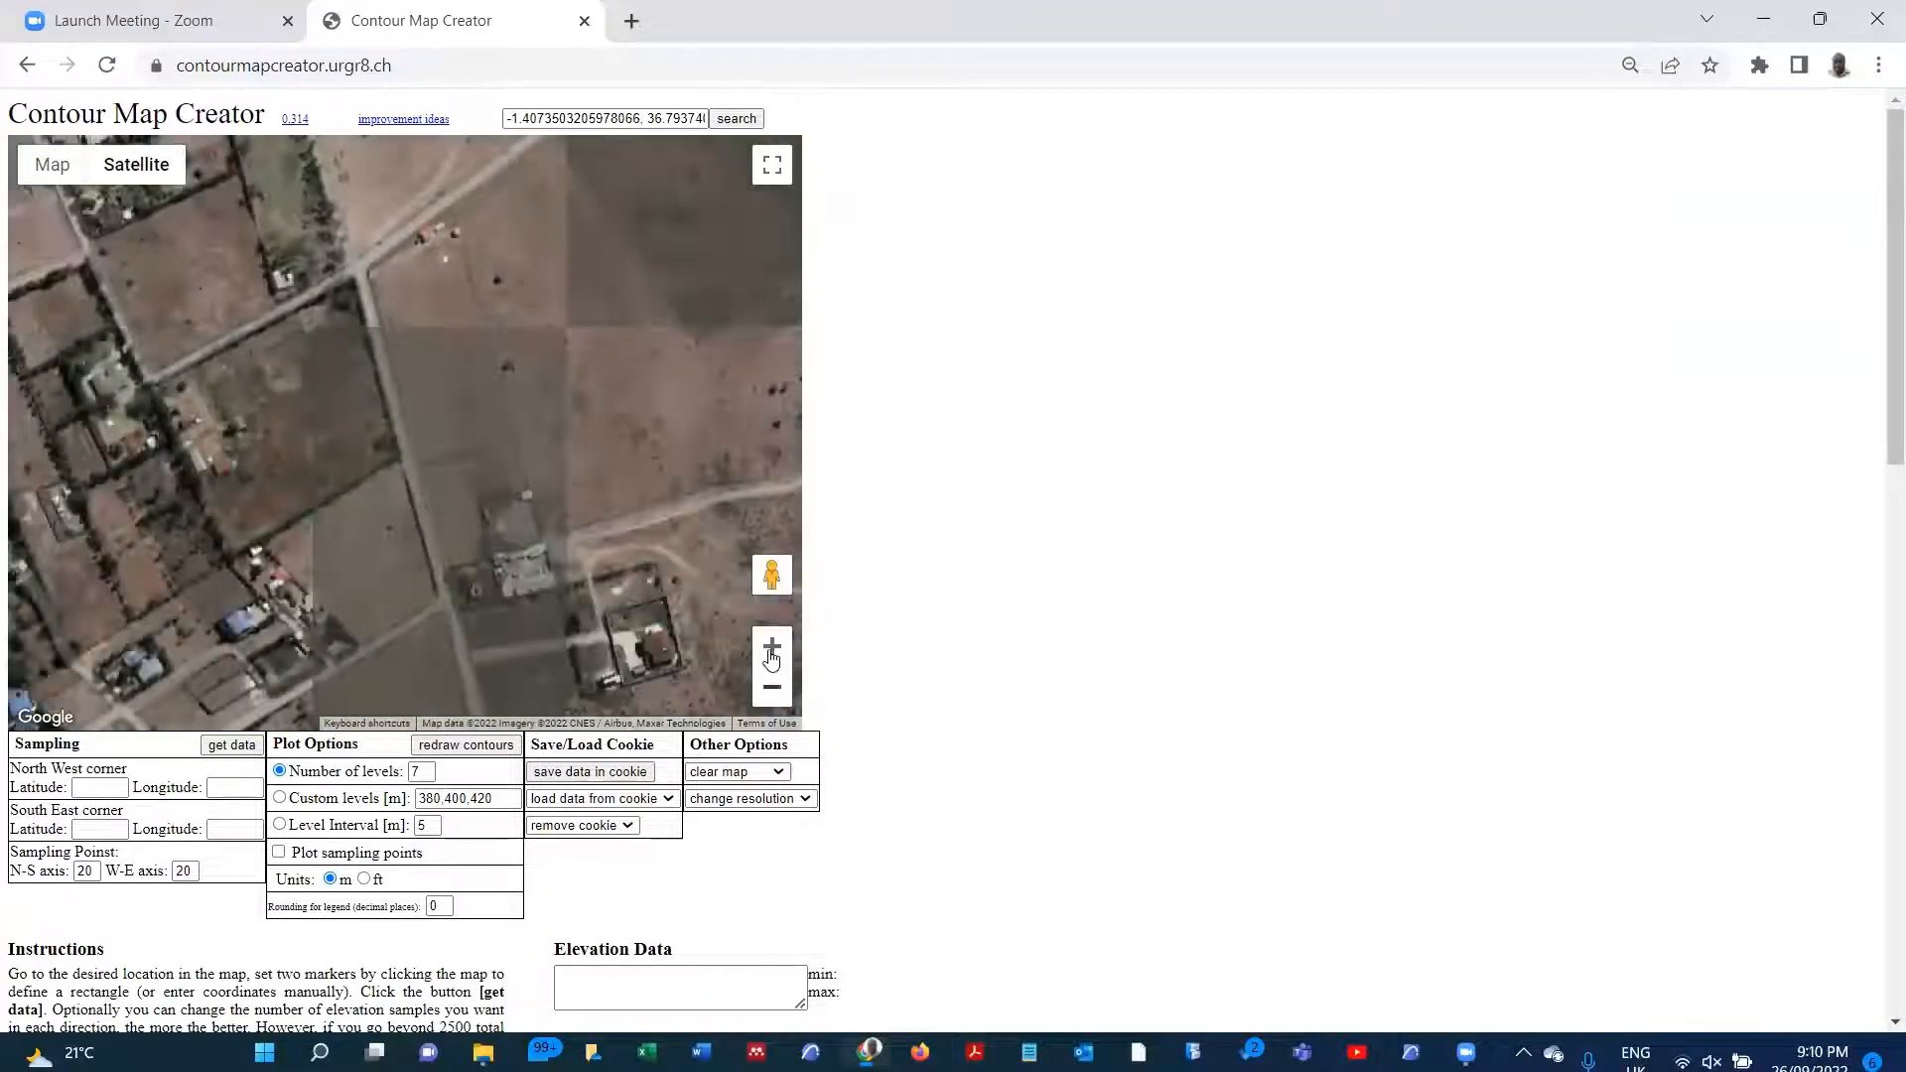
Step: Set the map resolution to 1280x960
click(812, 800)
click(809, 800)
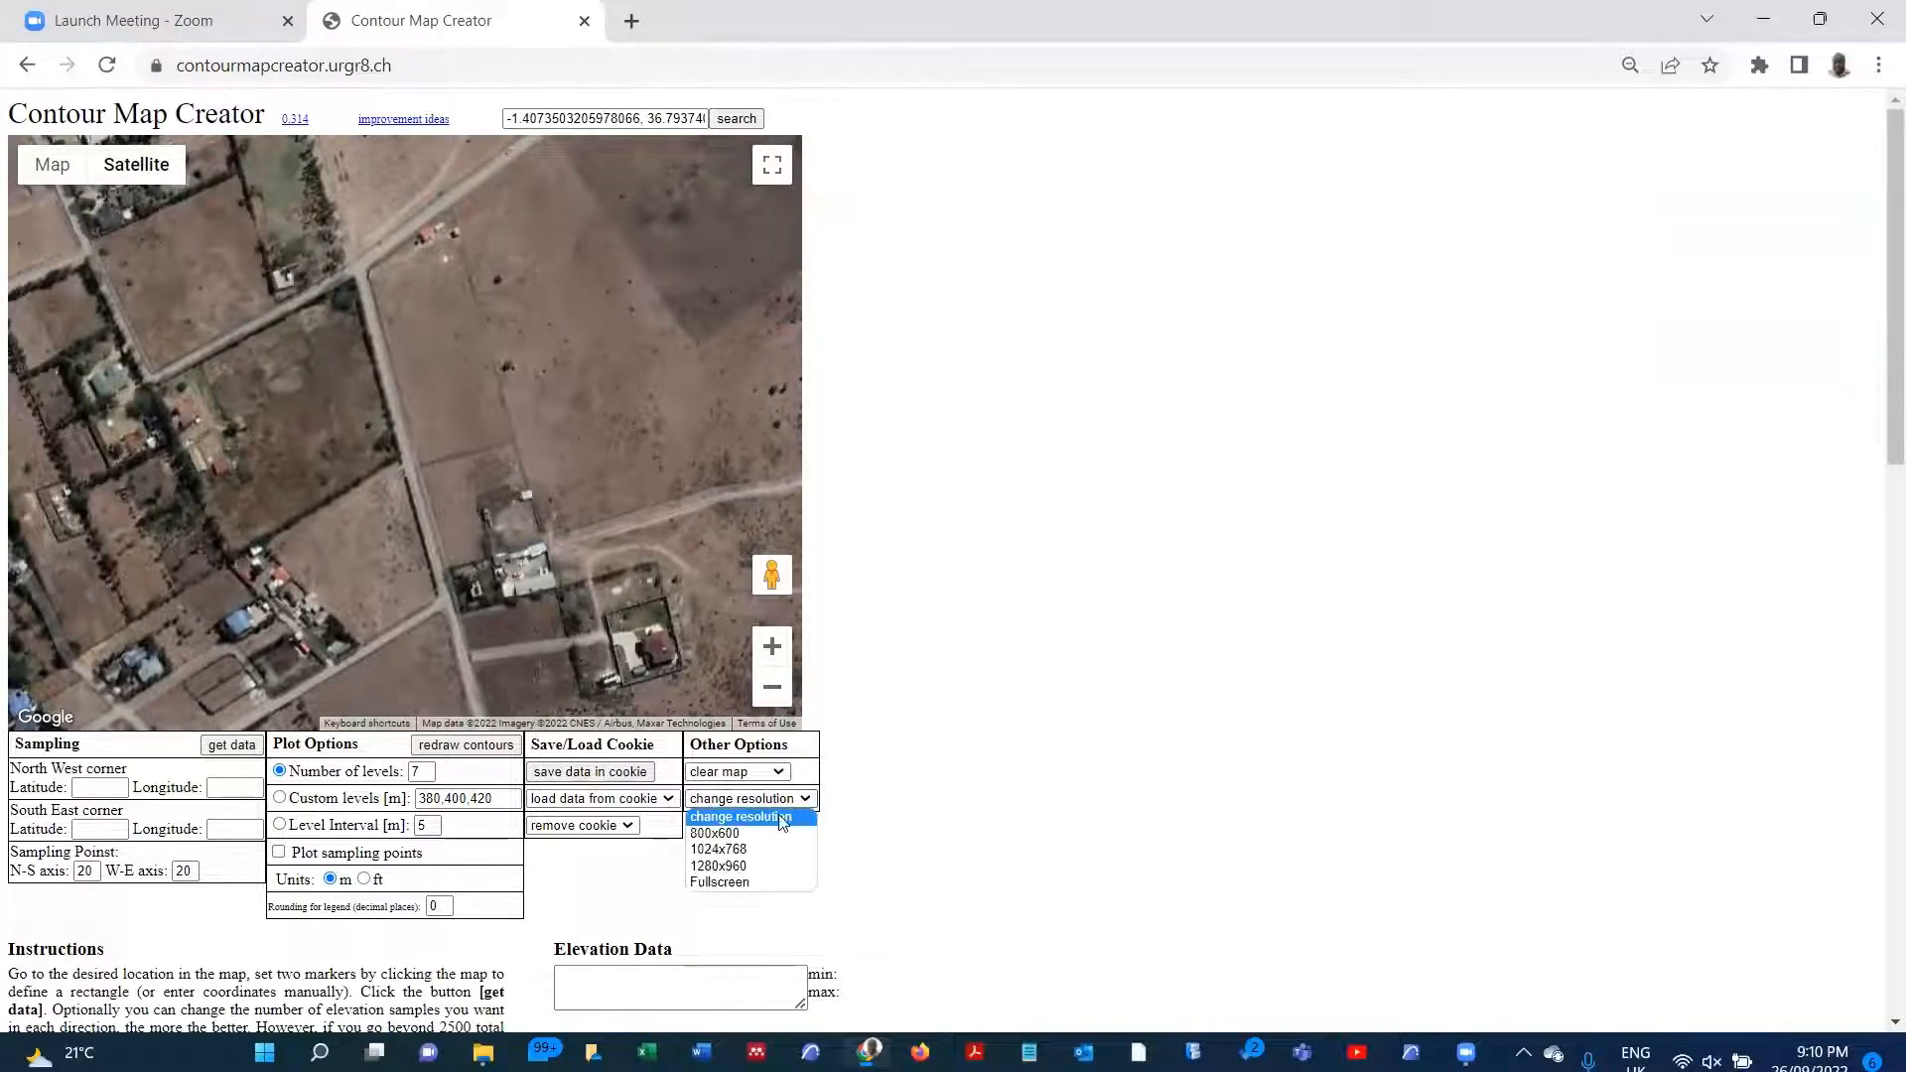
click(754, 866)
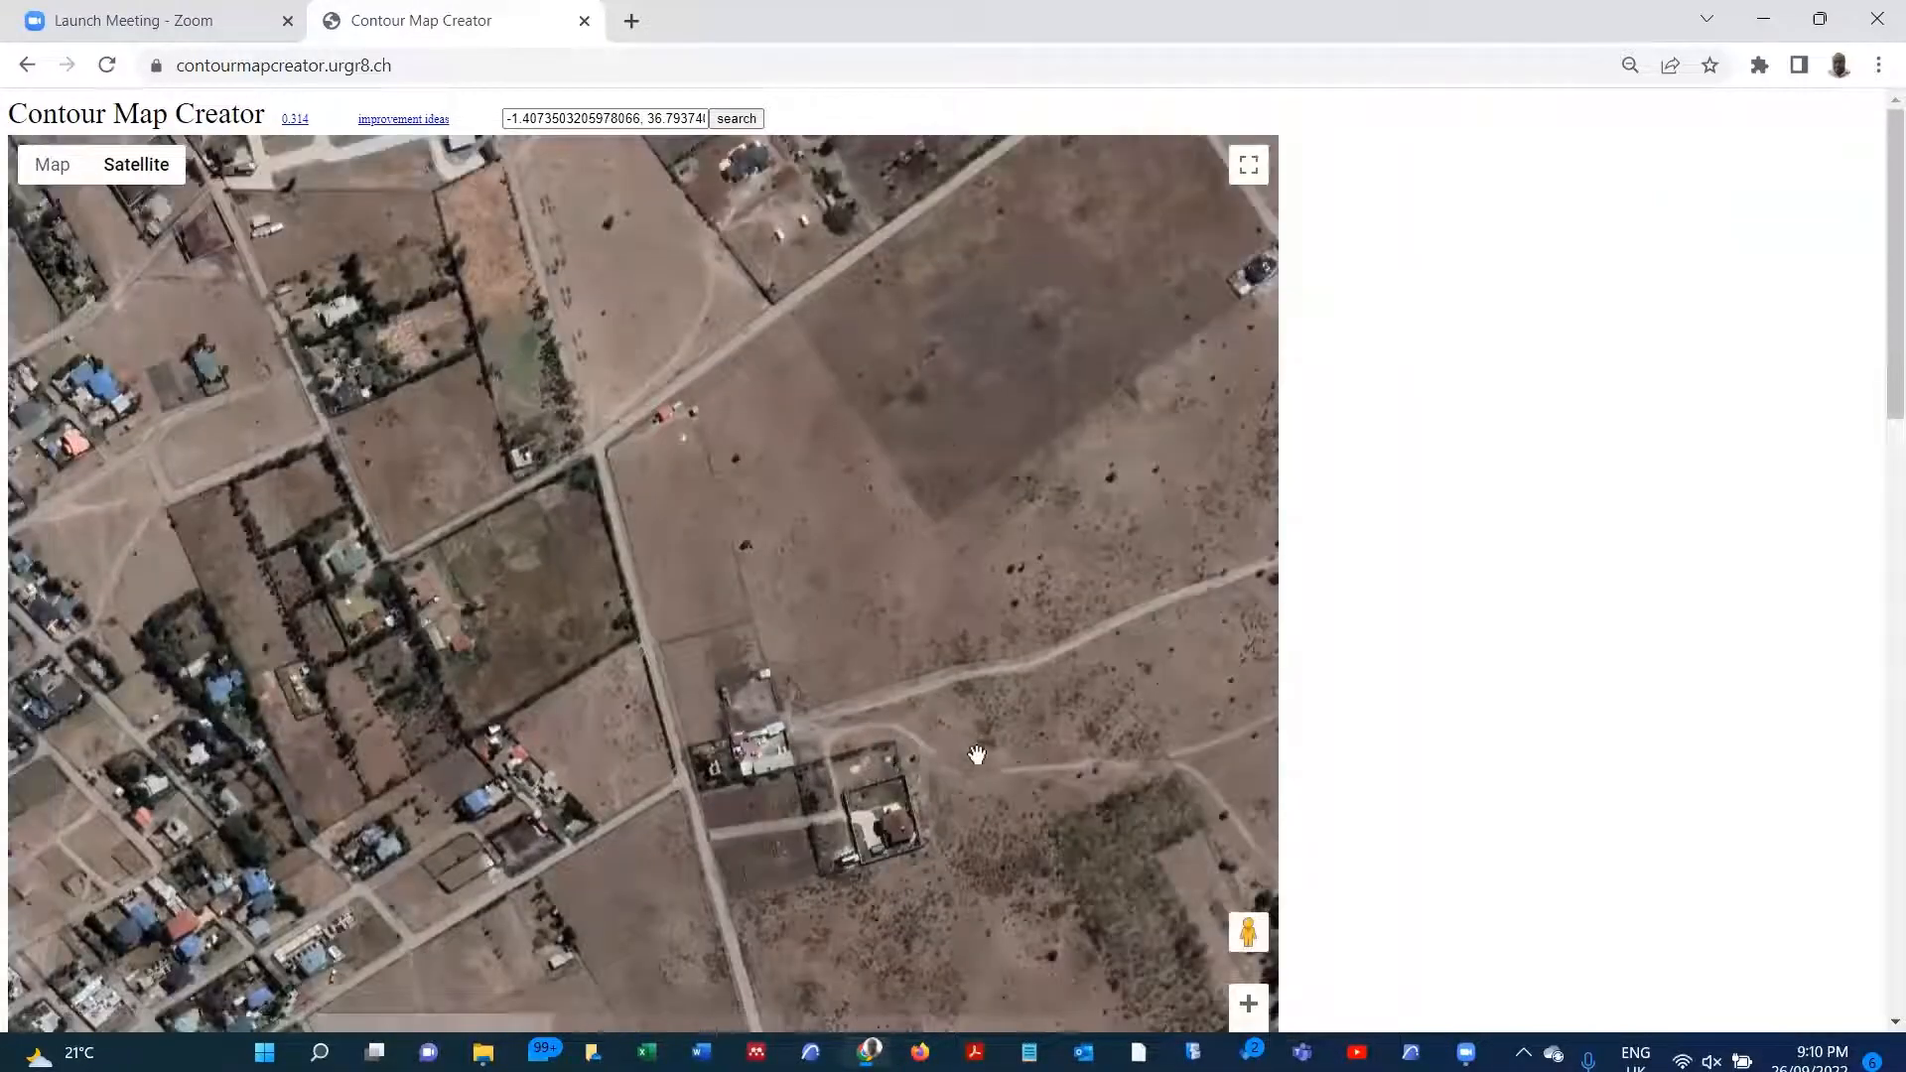
Step: Reduce the map resolution to 1024x768 so the map fits the page
scroll(893, 675, down, 4)
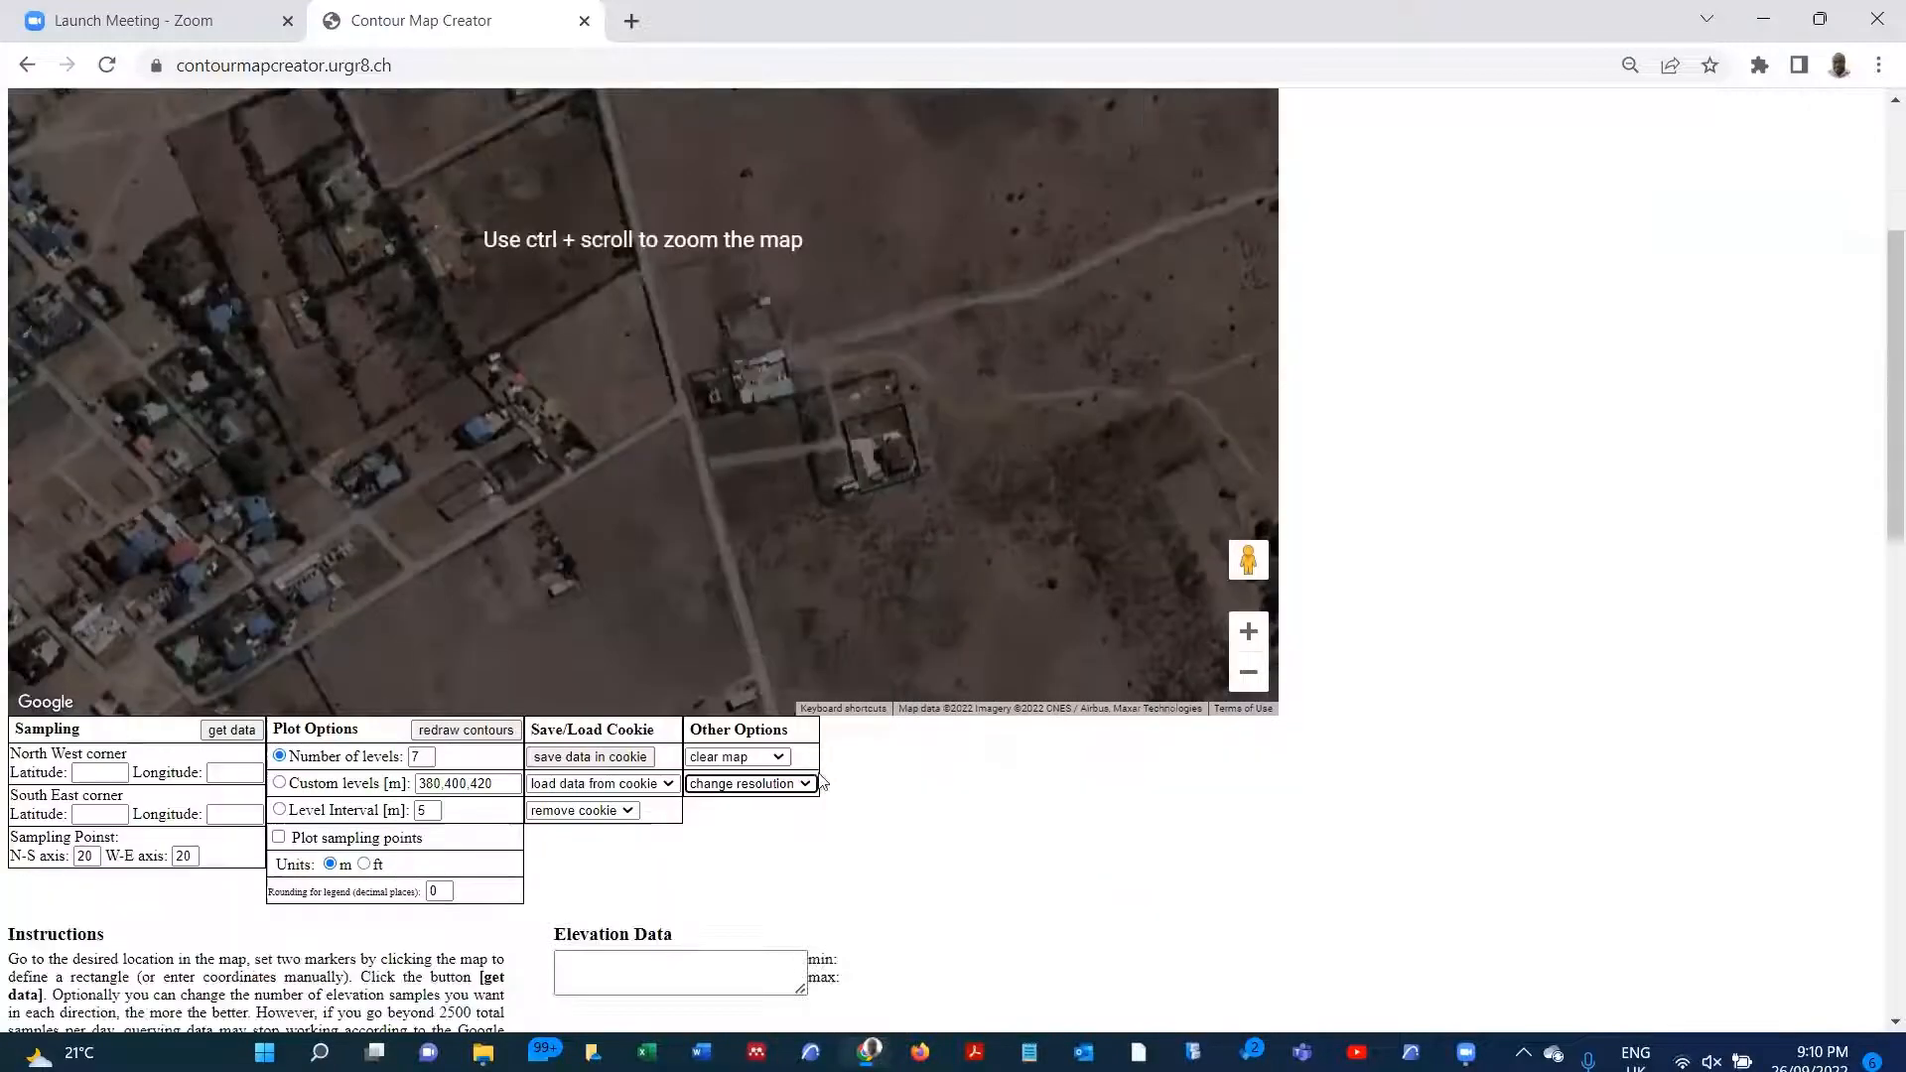
click(805, 784)
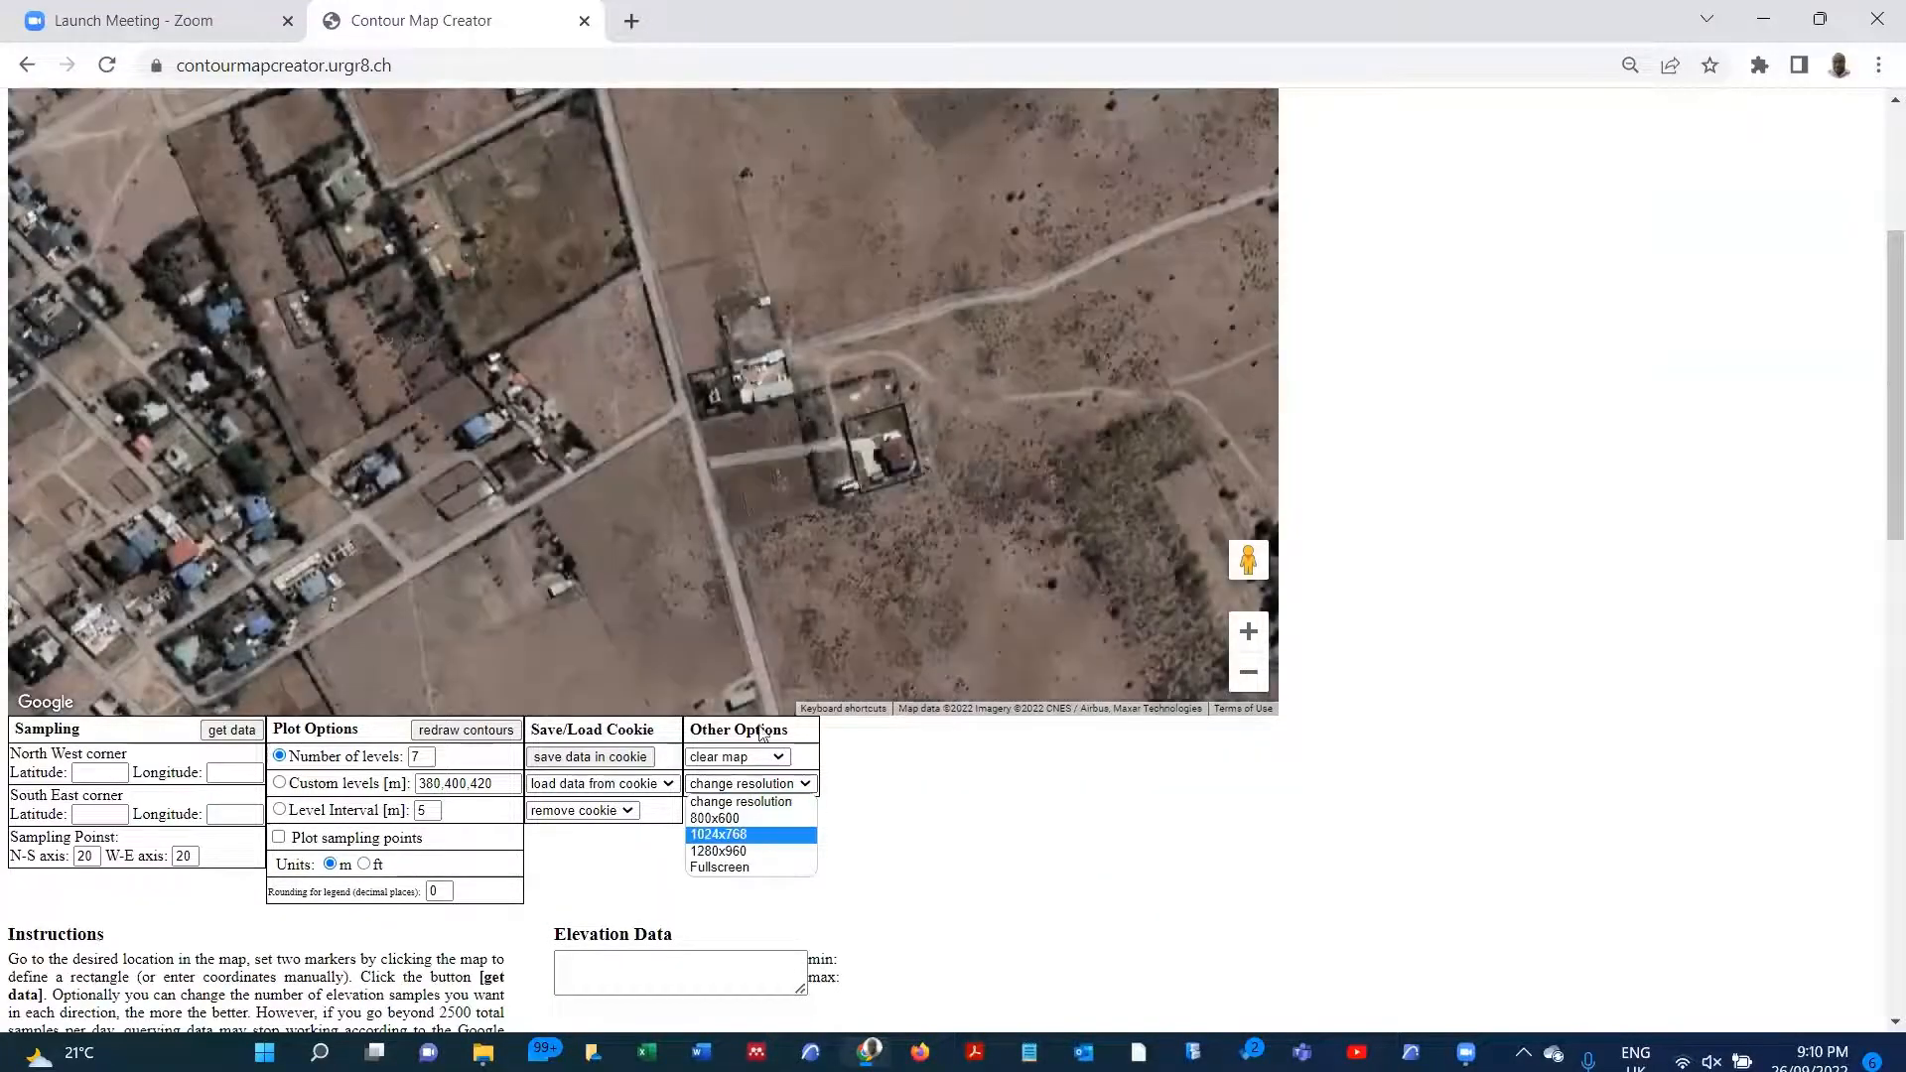
click(755, 849)
scroll(496, 526, up, 4)
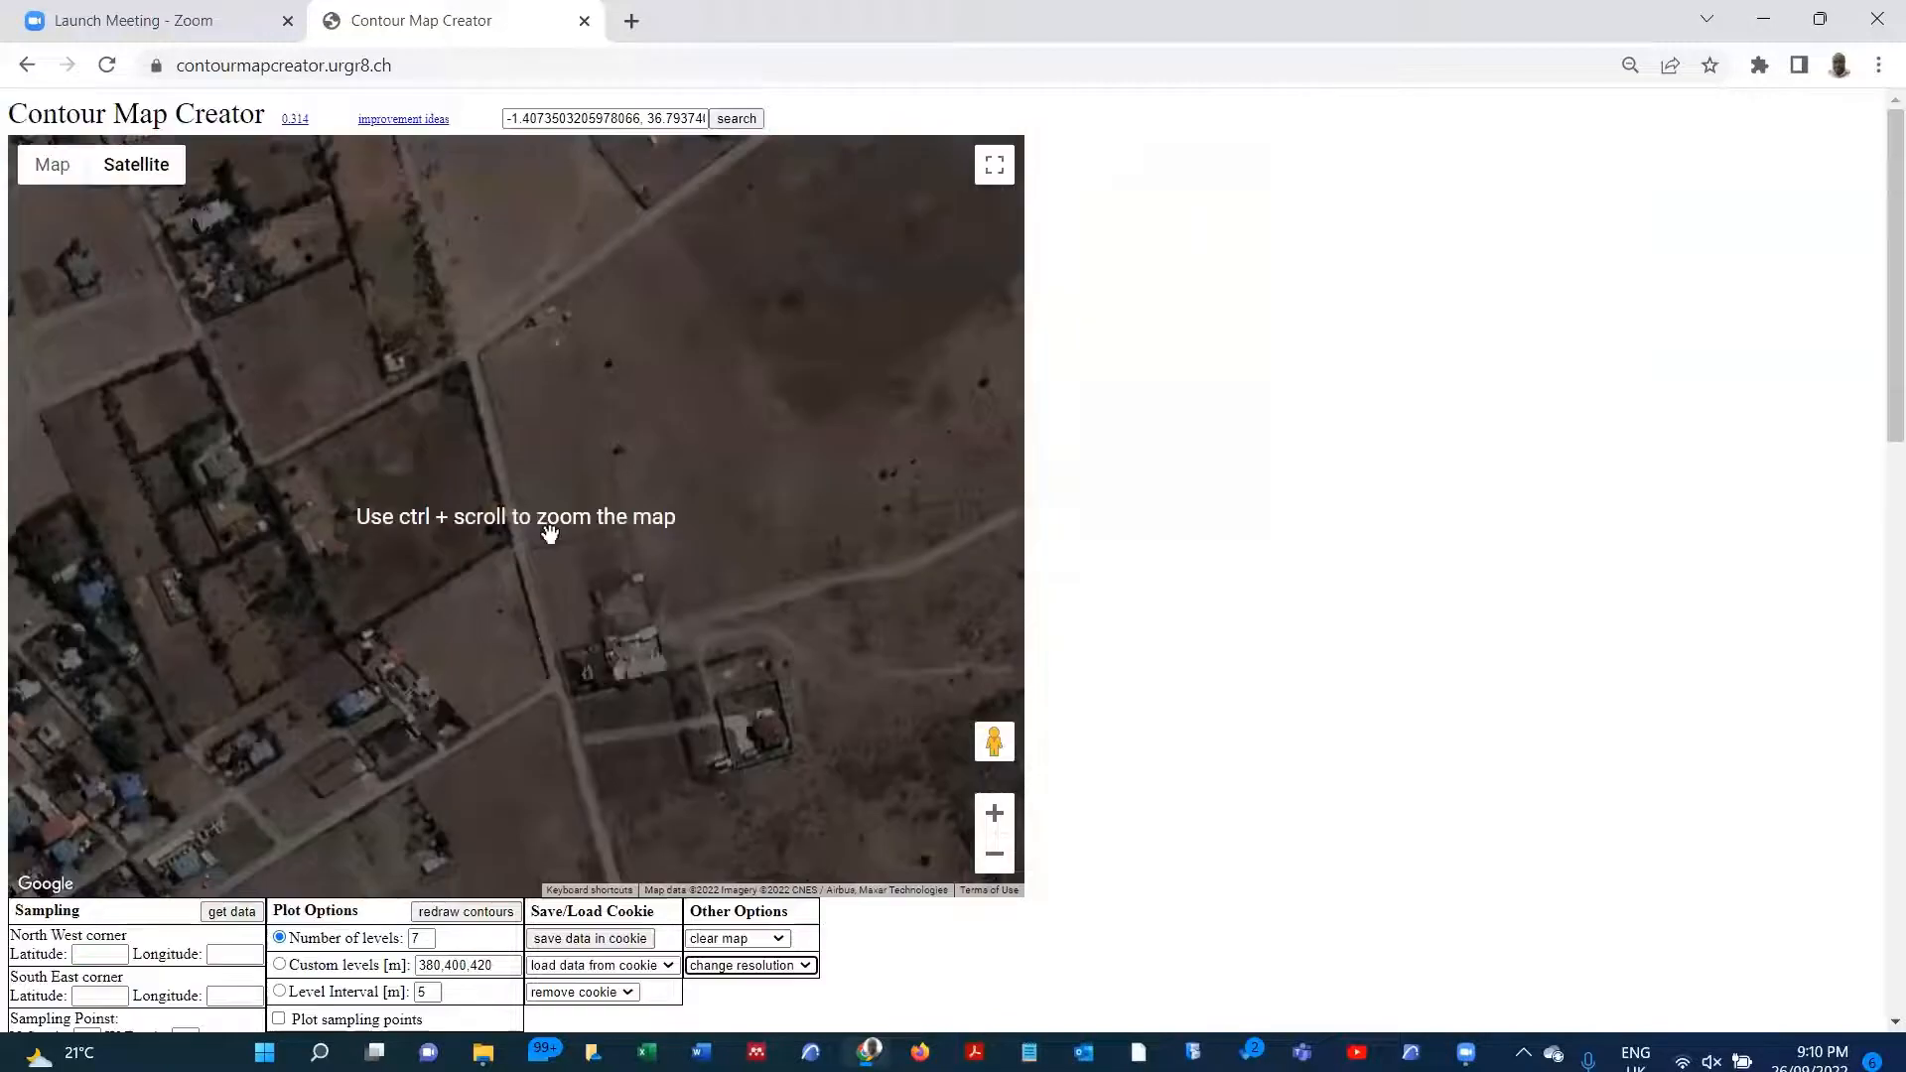
click(994, 814)
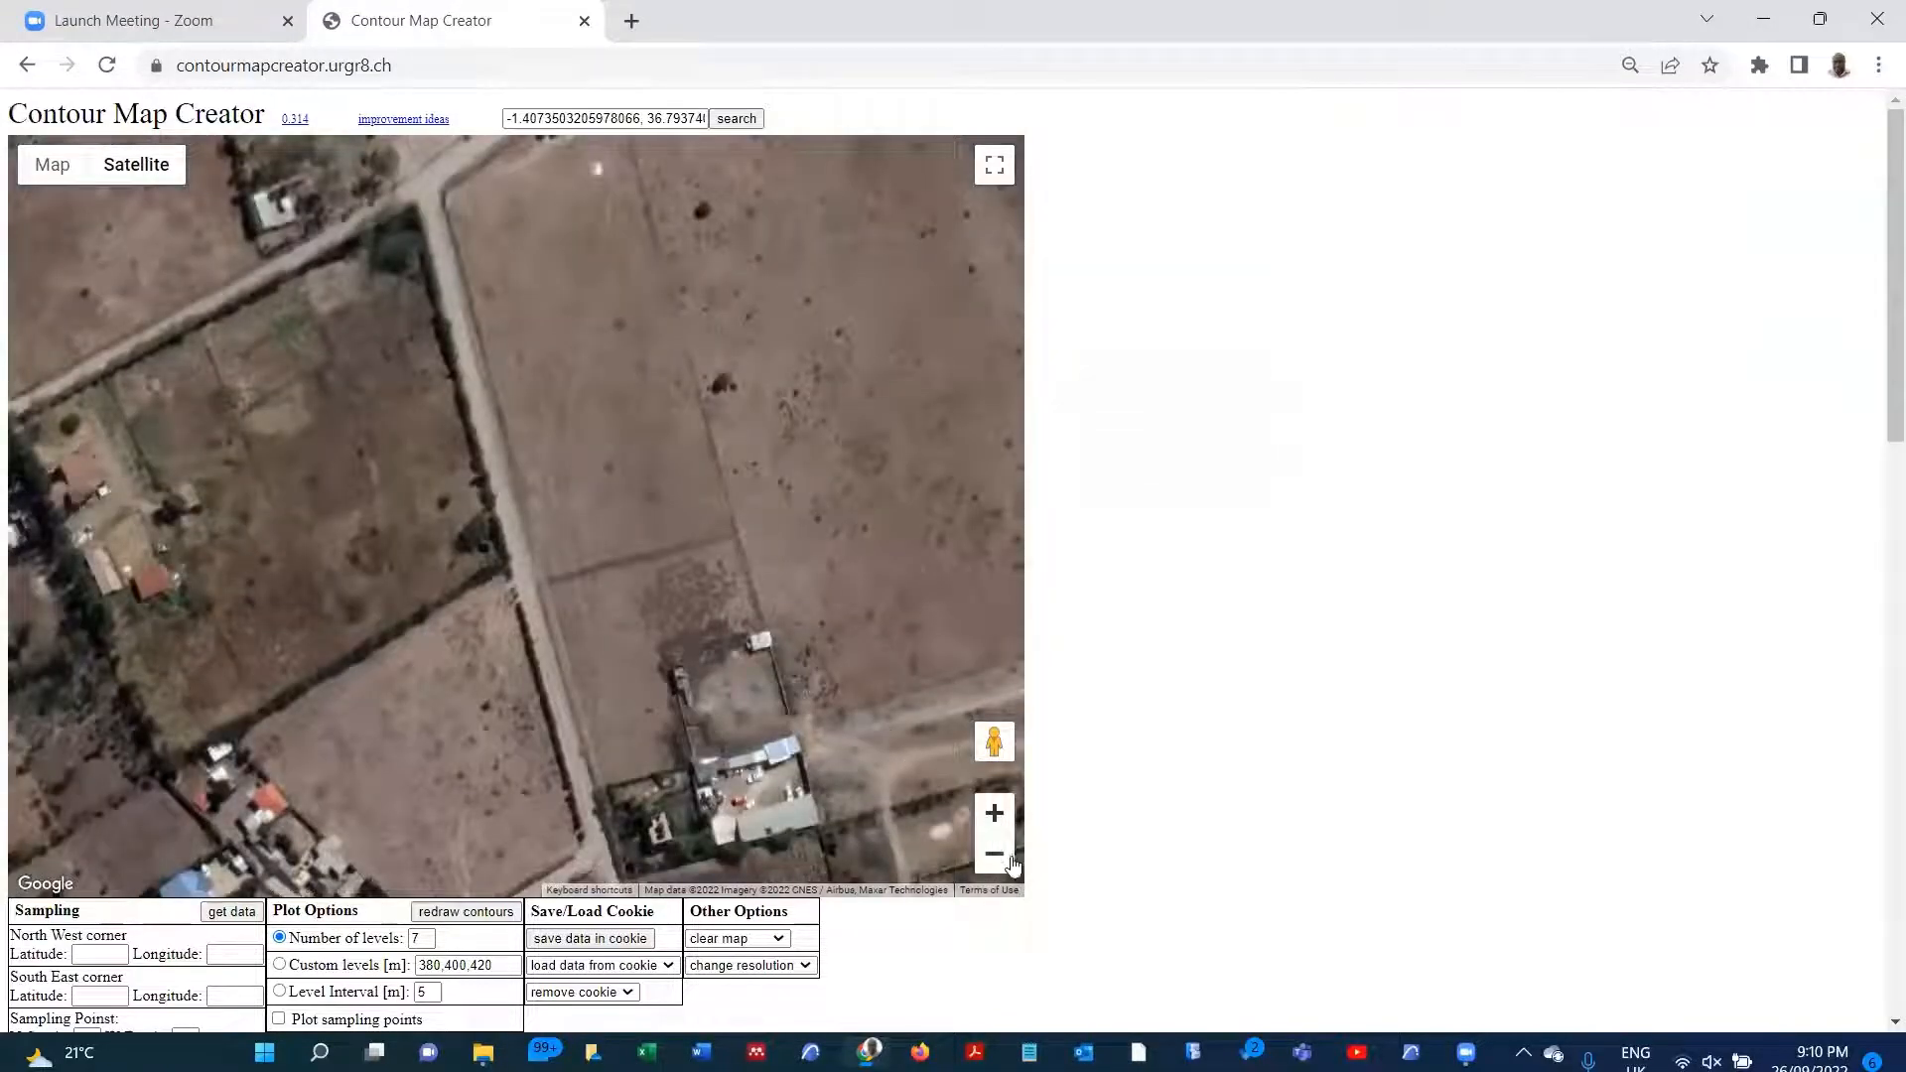
click(1007, 858)
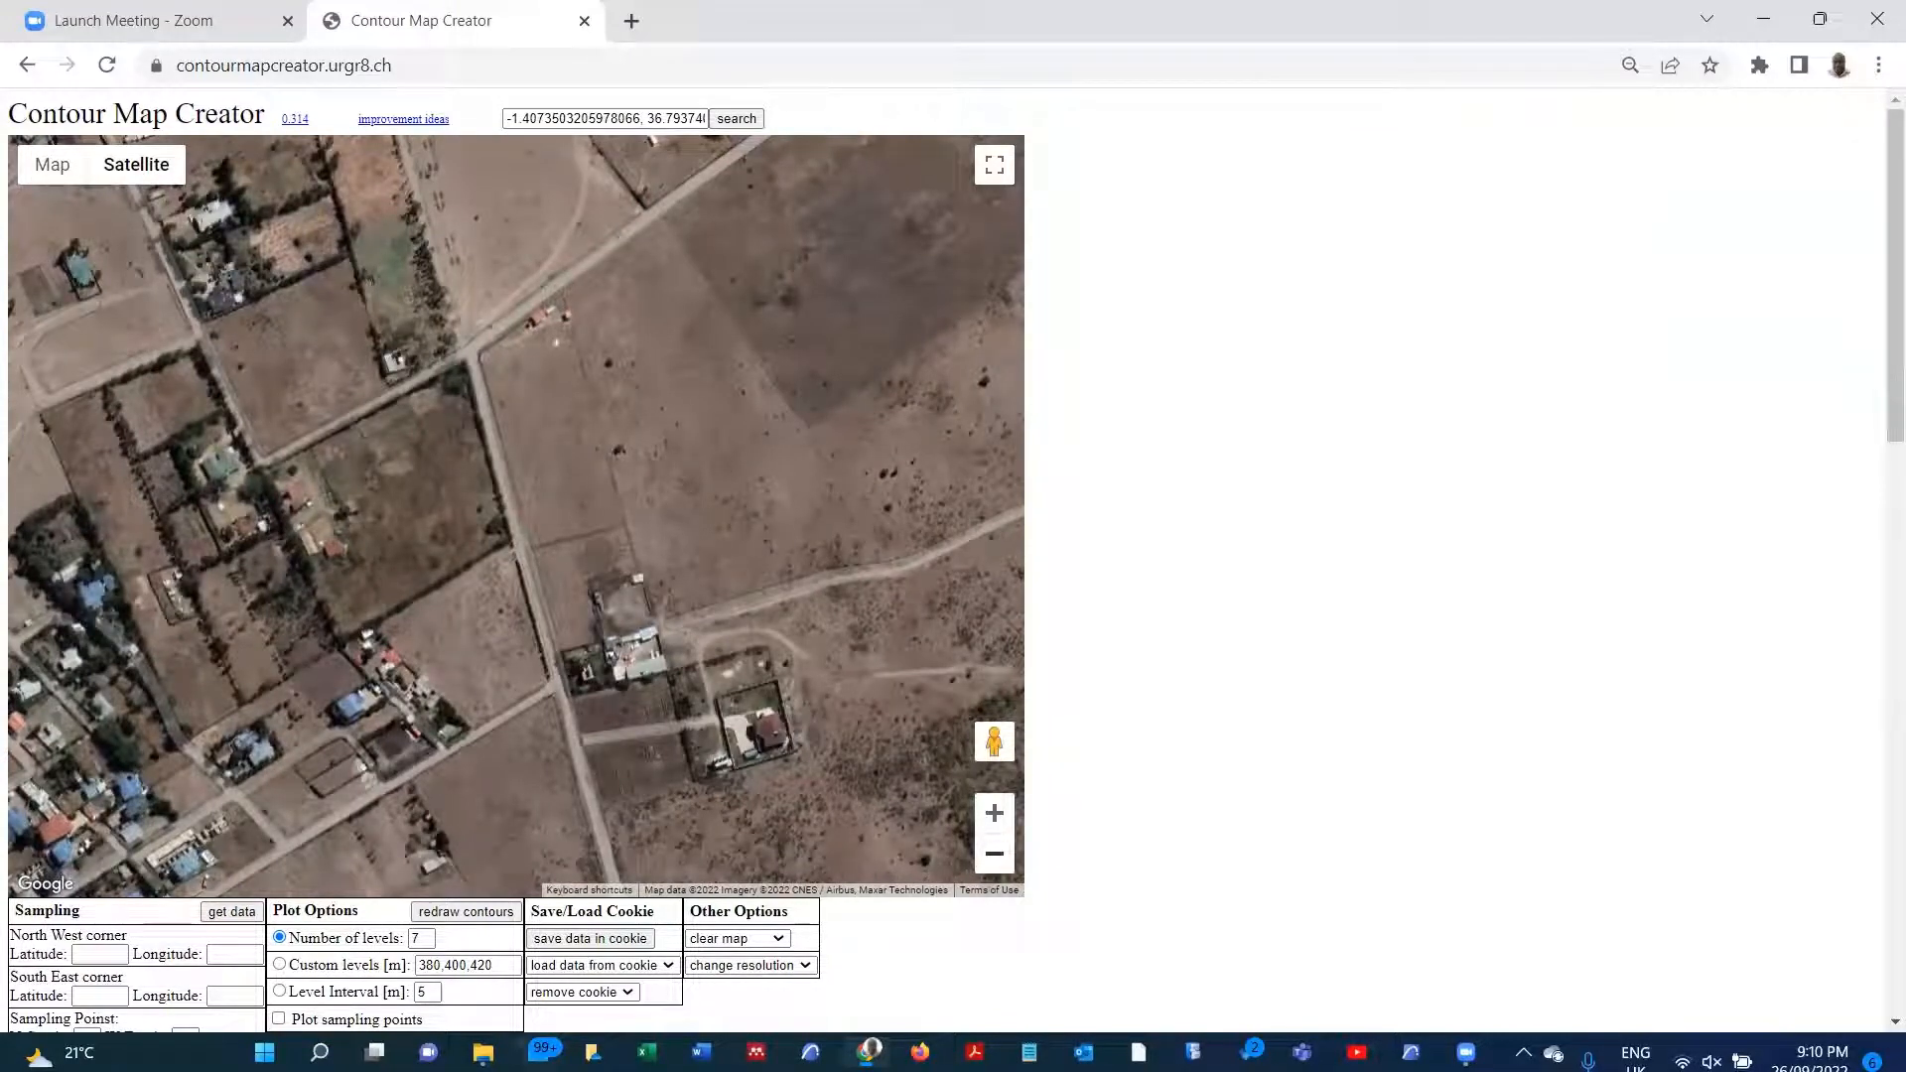
Step: Open SURVEY MAP from the studio resources folder, compare it side by side with the satellite map, and maximize the browser again
mouse_move(483, 1052)
click(497, 996)
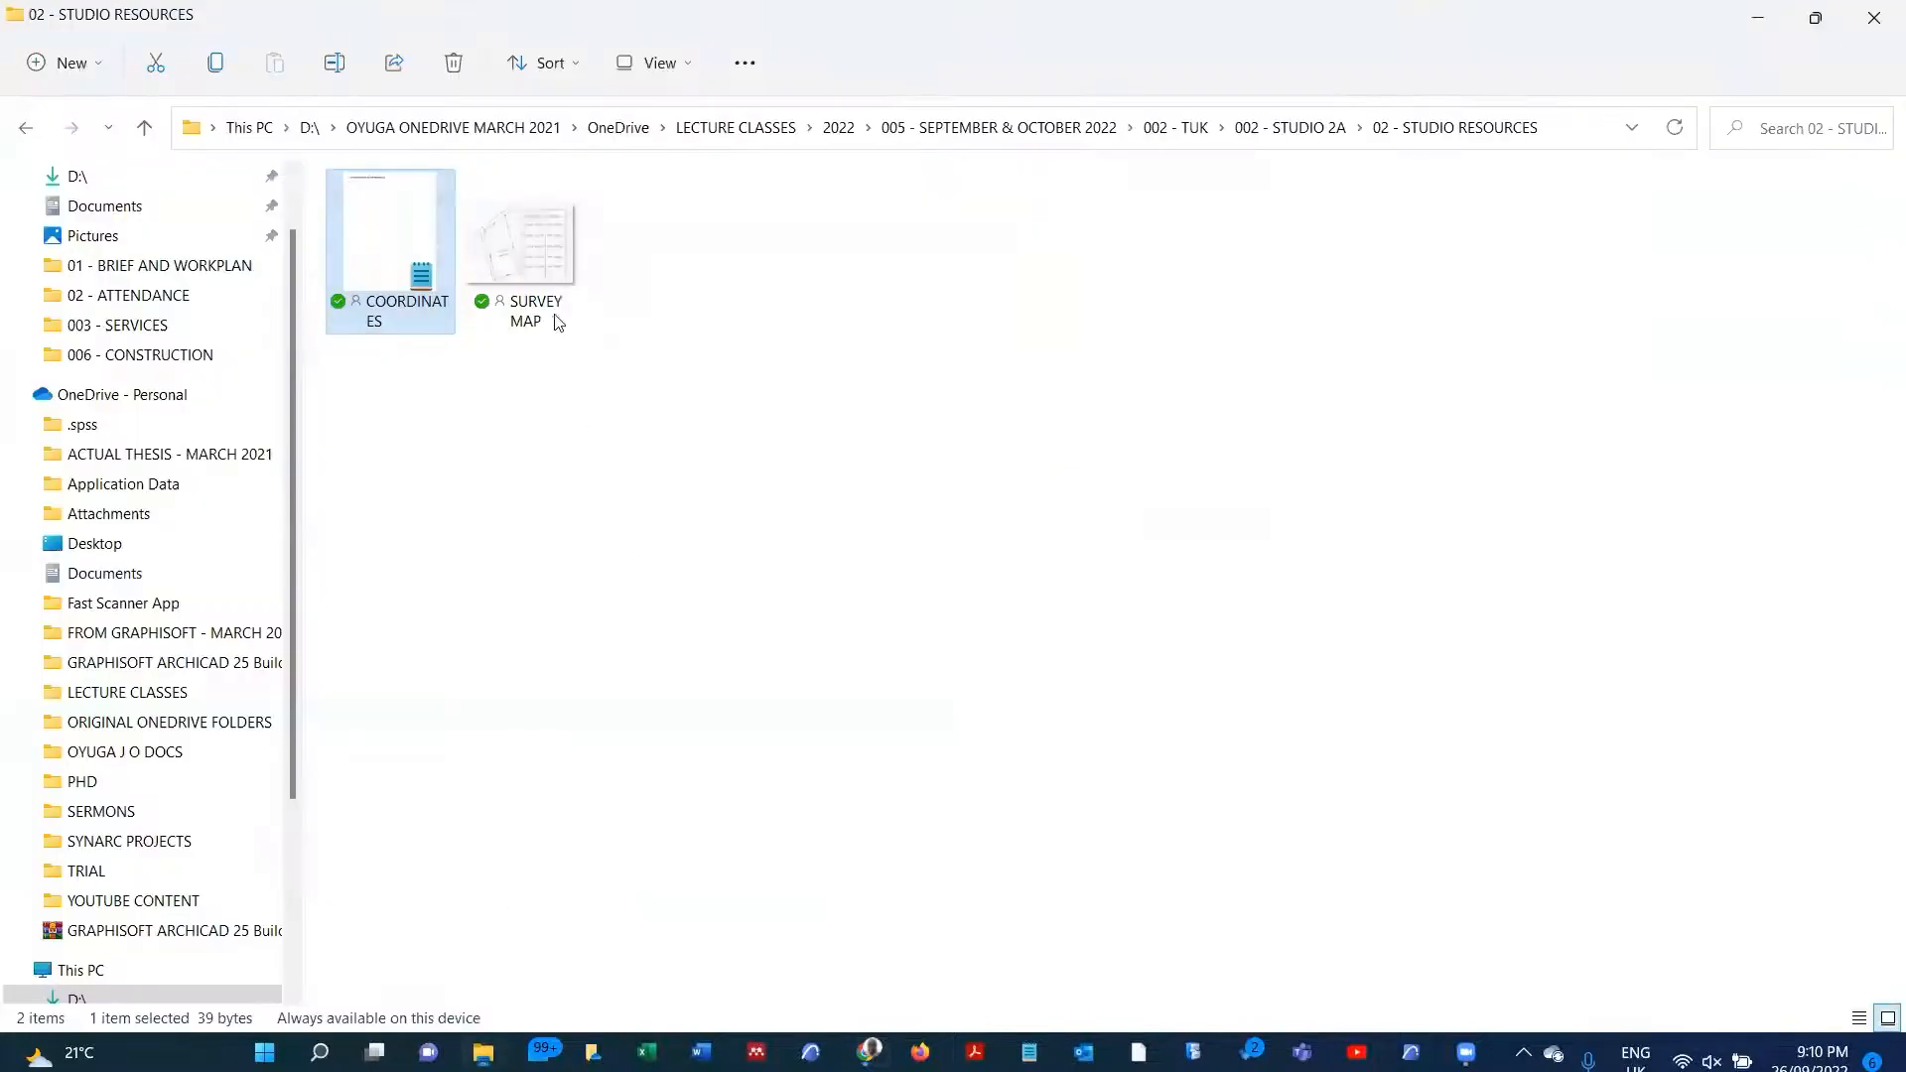
double_click(552, 276)
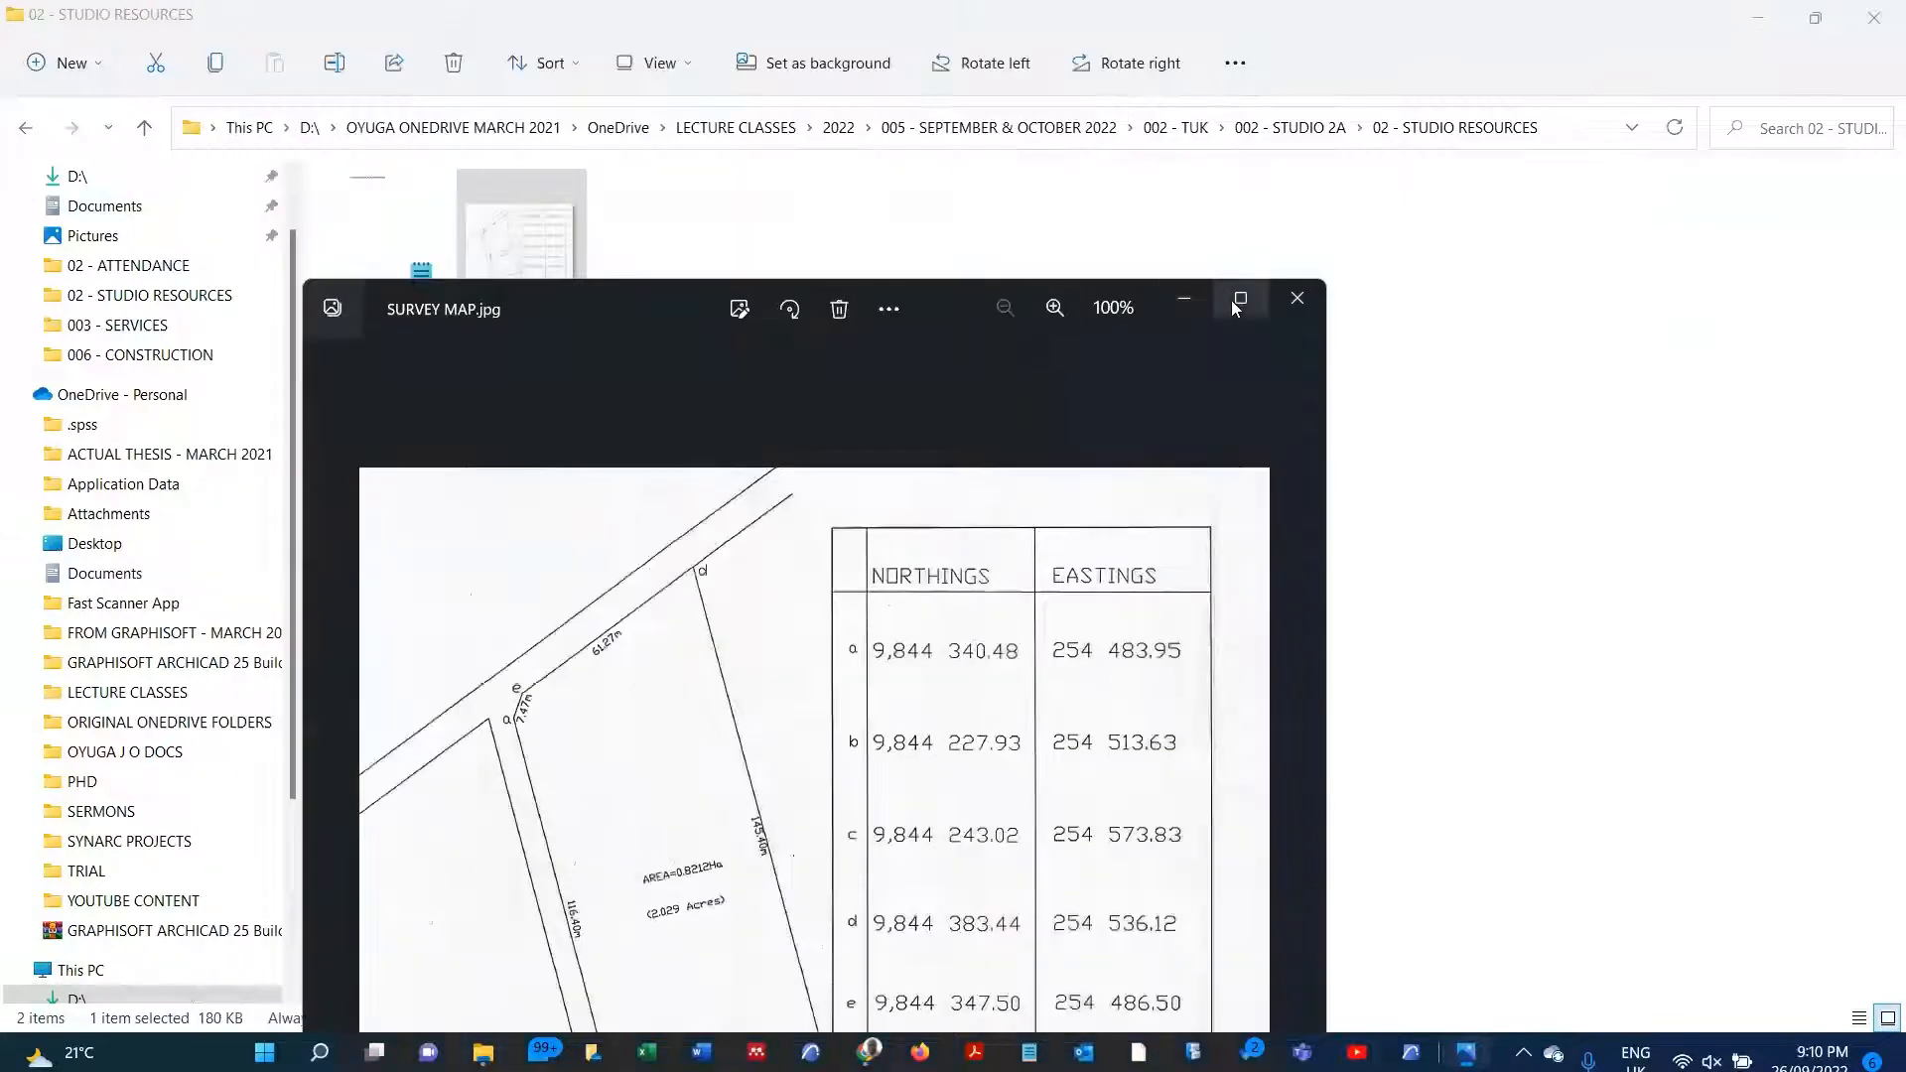
mouse_move(1236, 309)
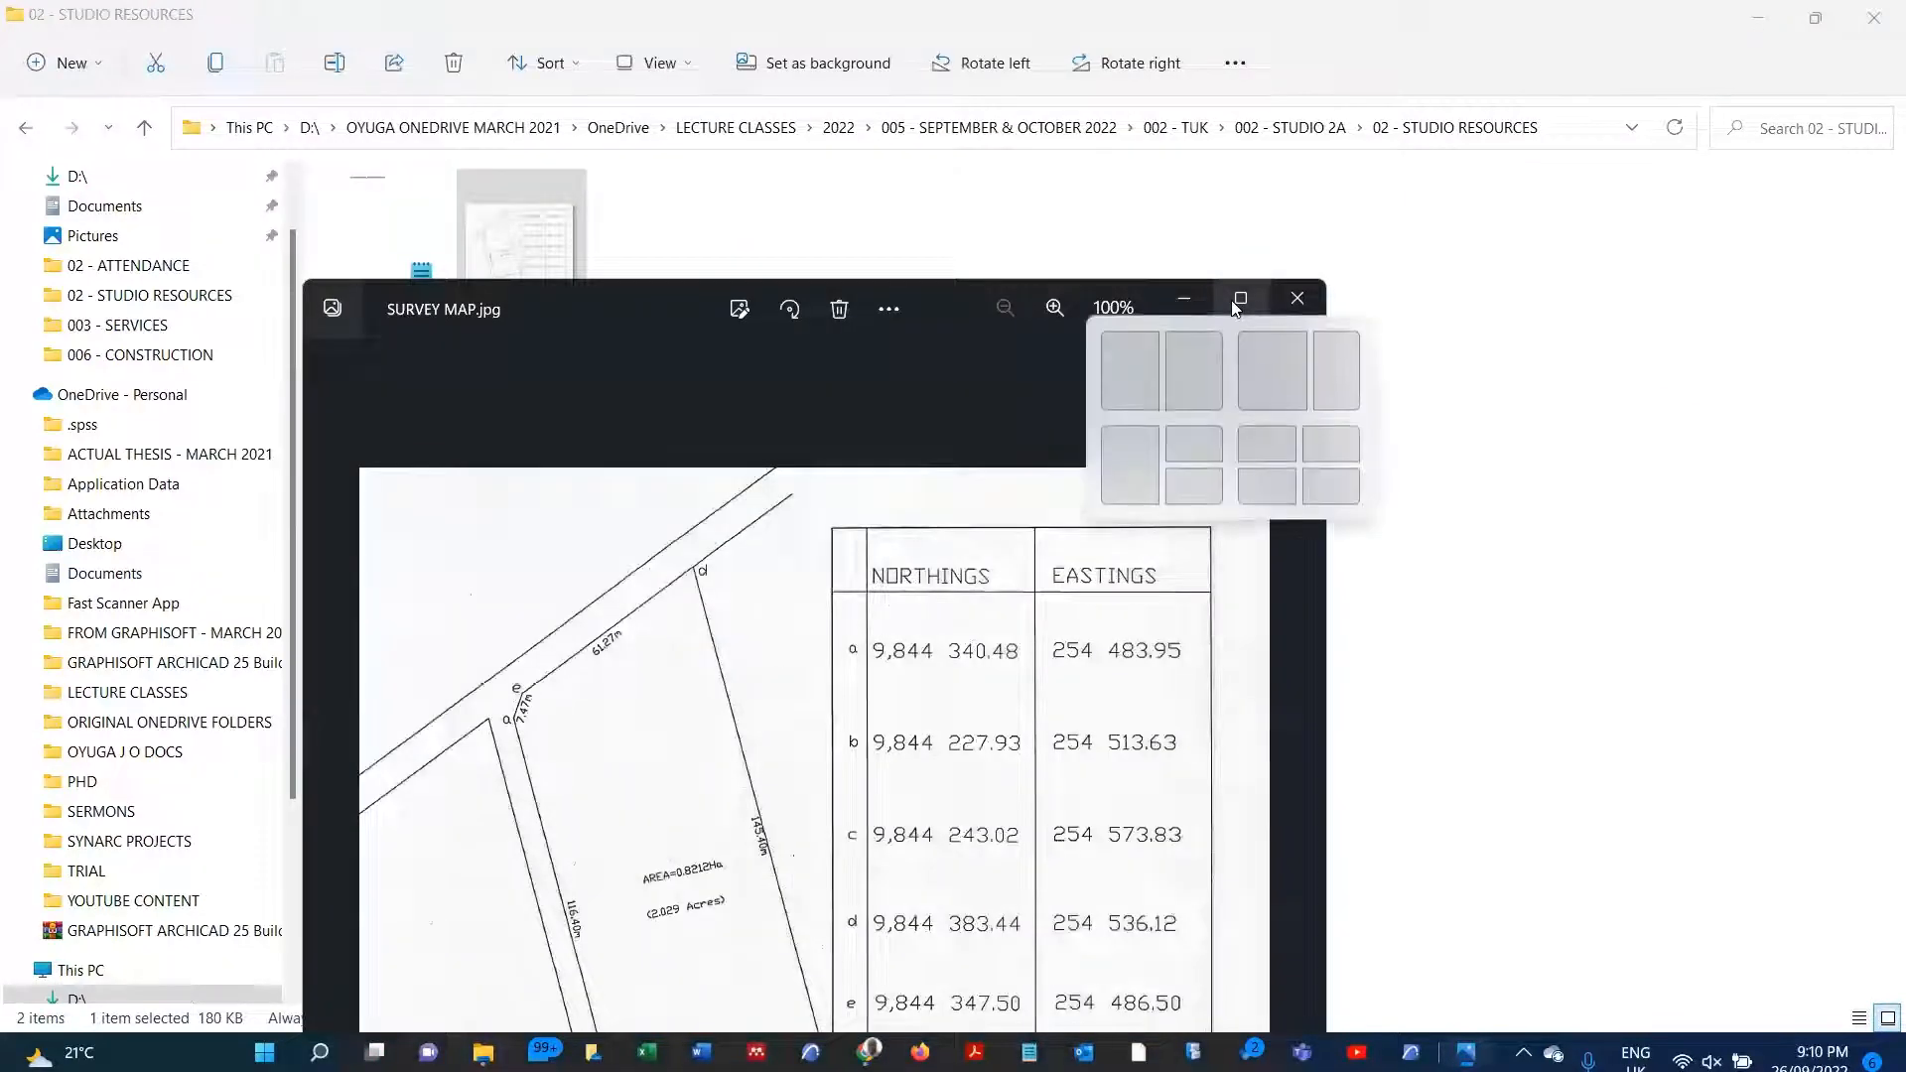
click(1191, 373)
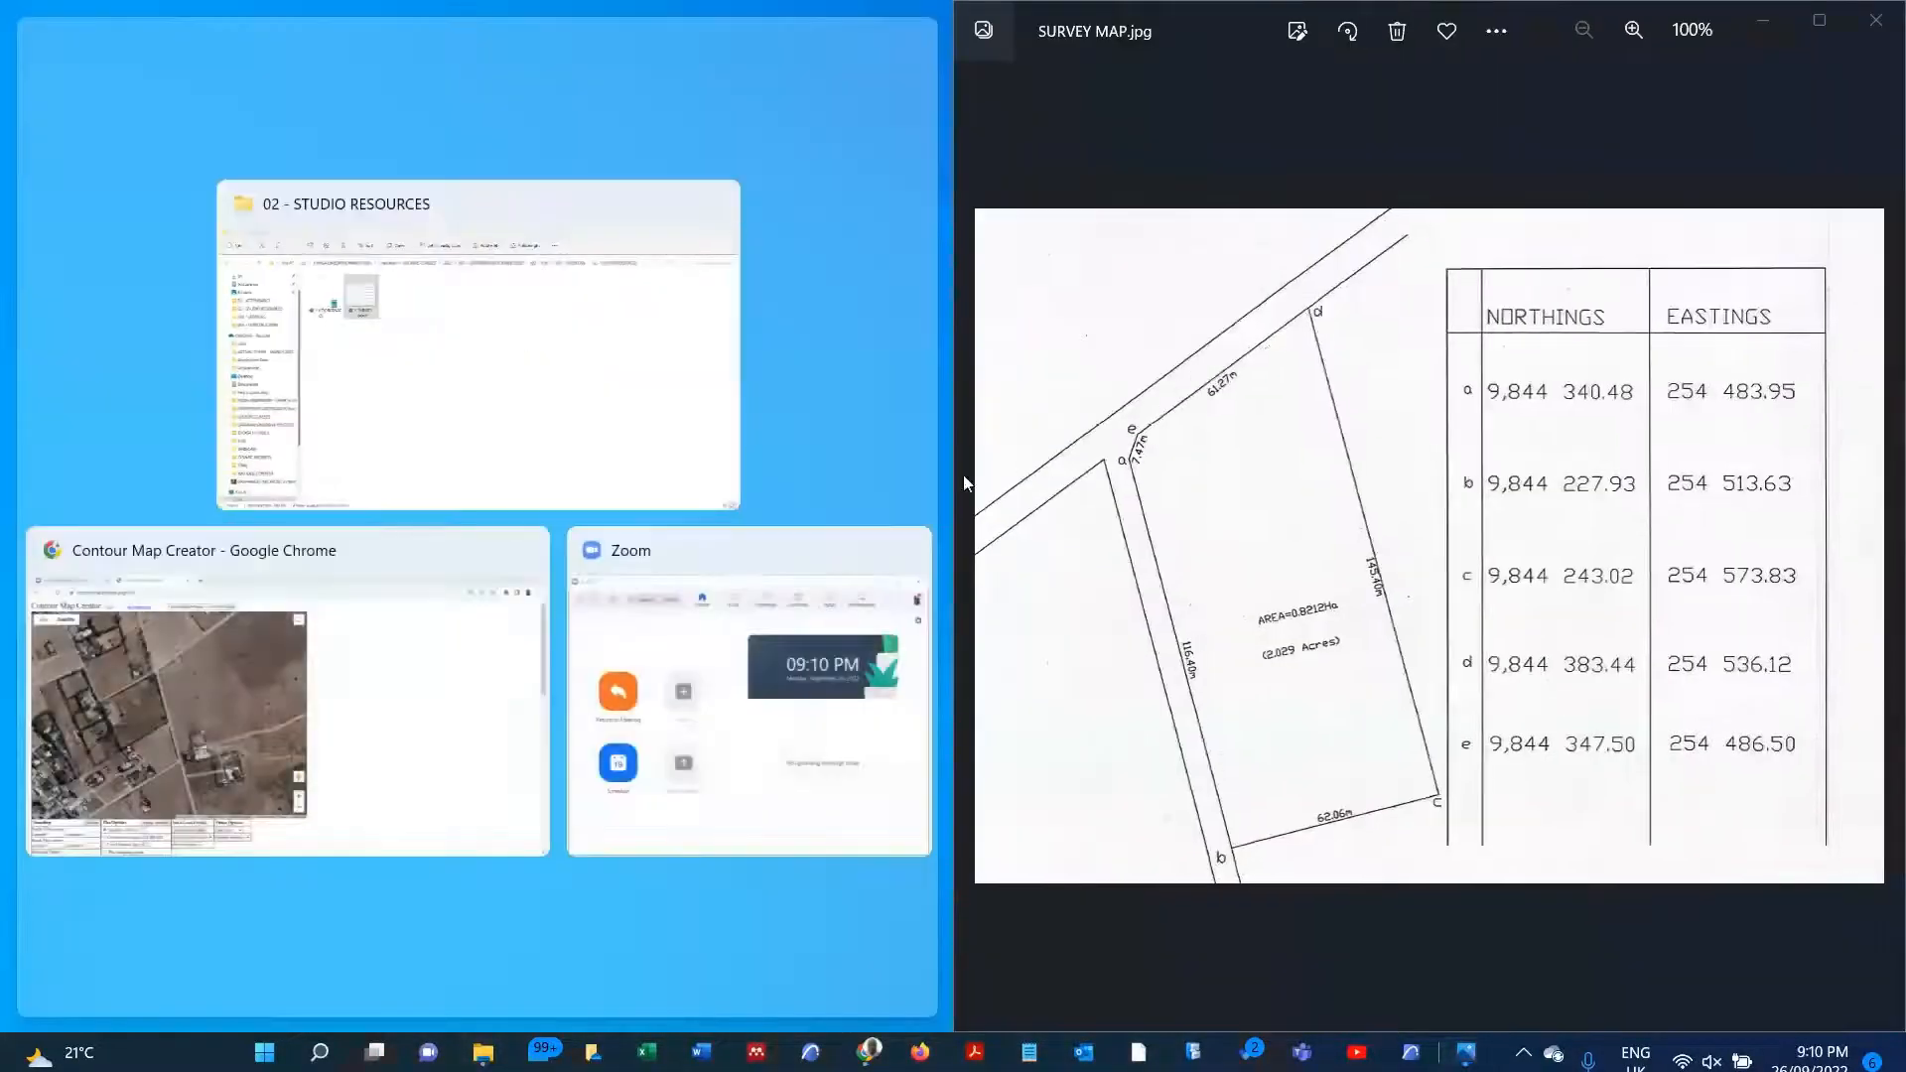
click(260, 697)
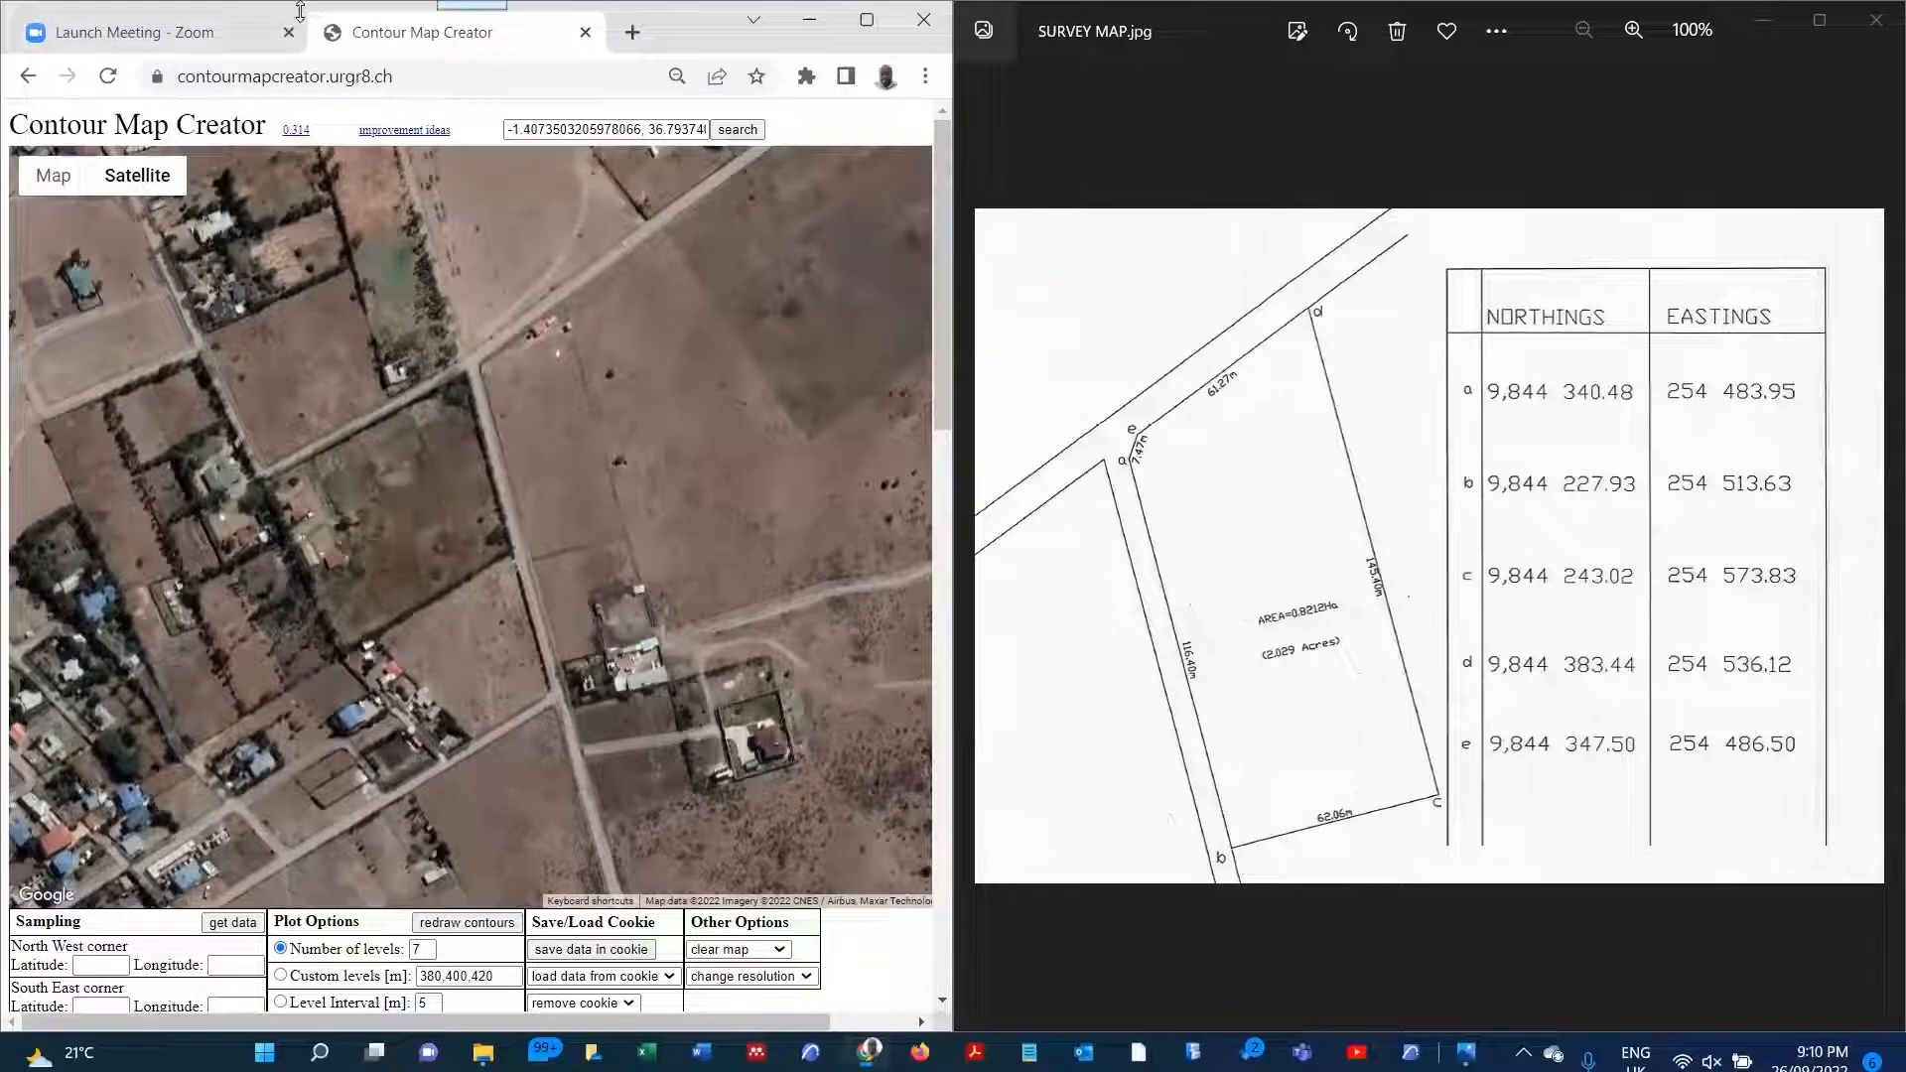
drag(295, 20, 304, 129)
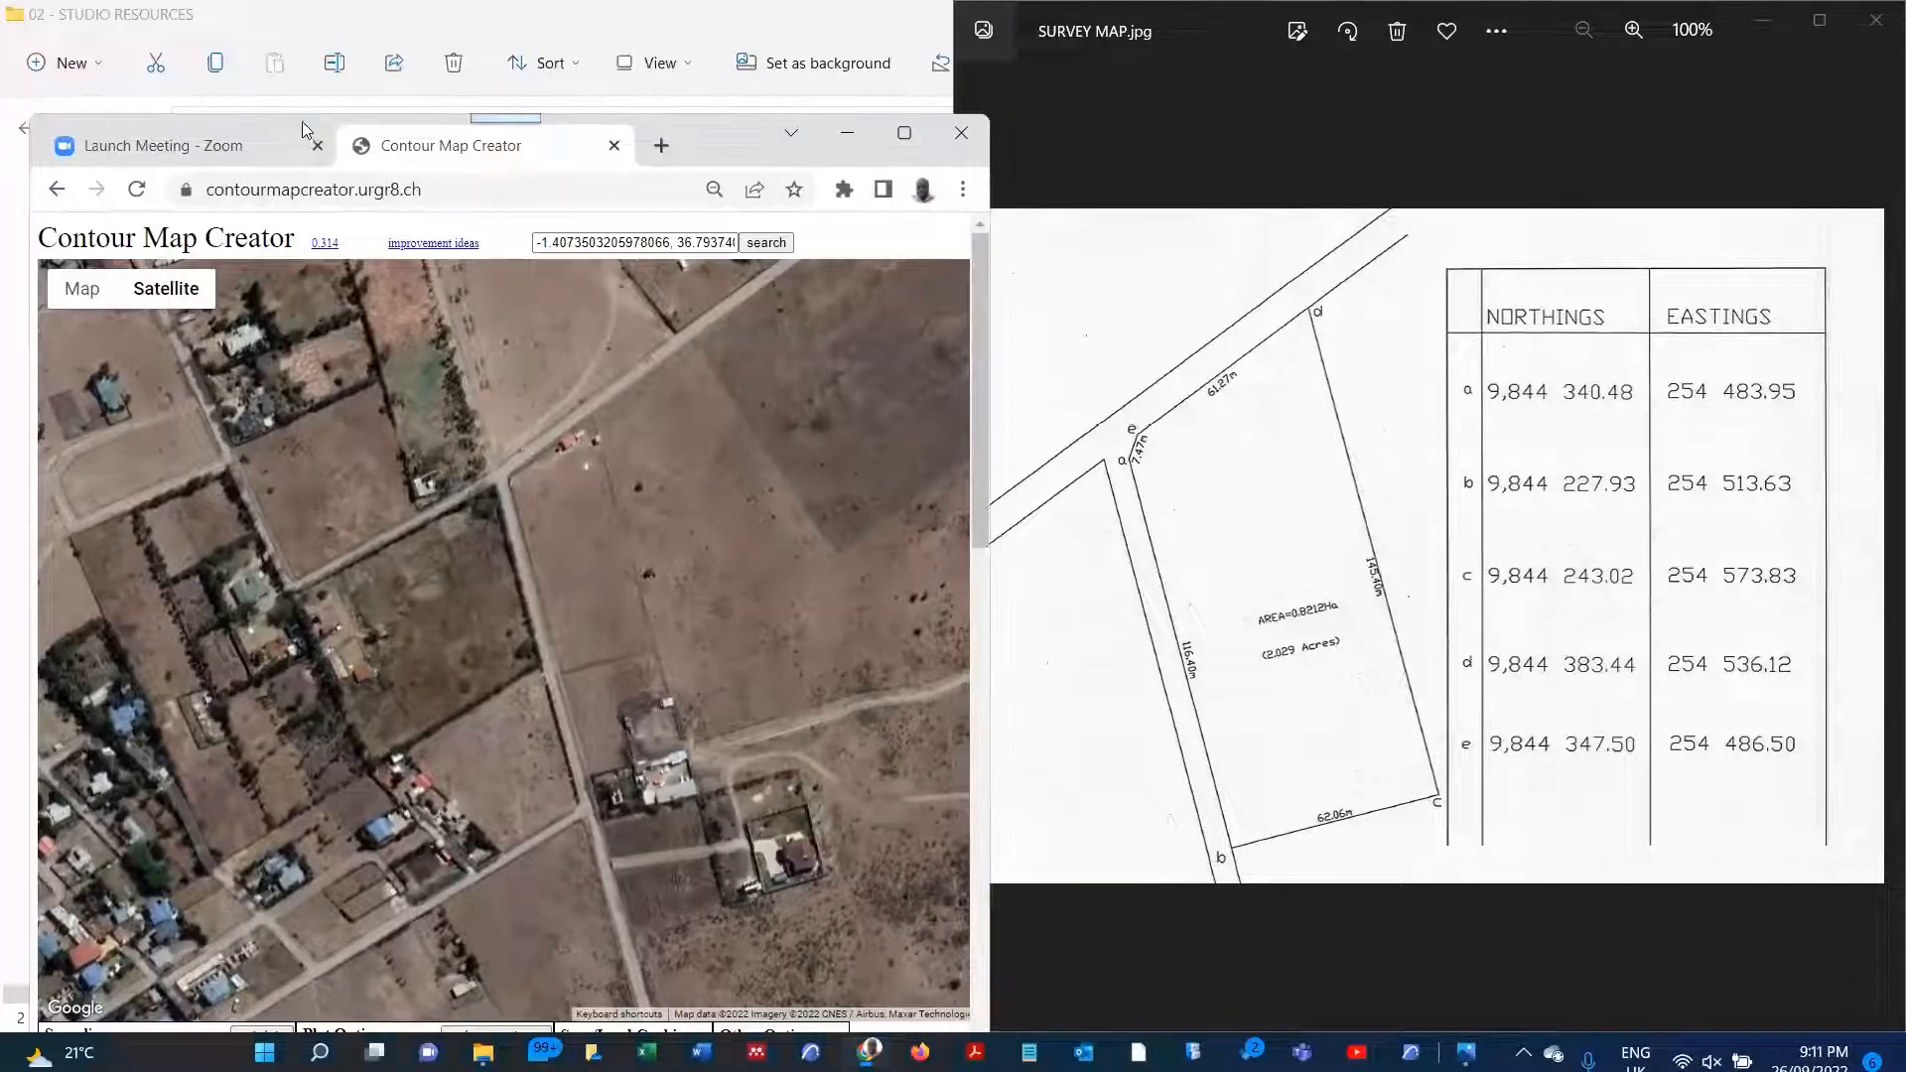
click(903, 133)
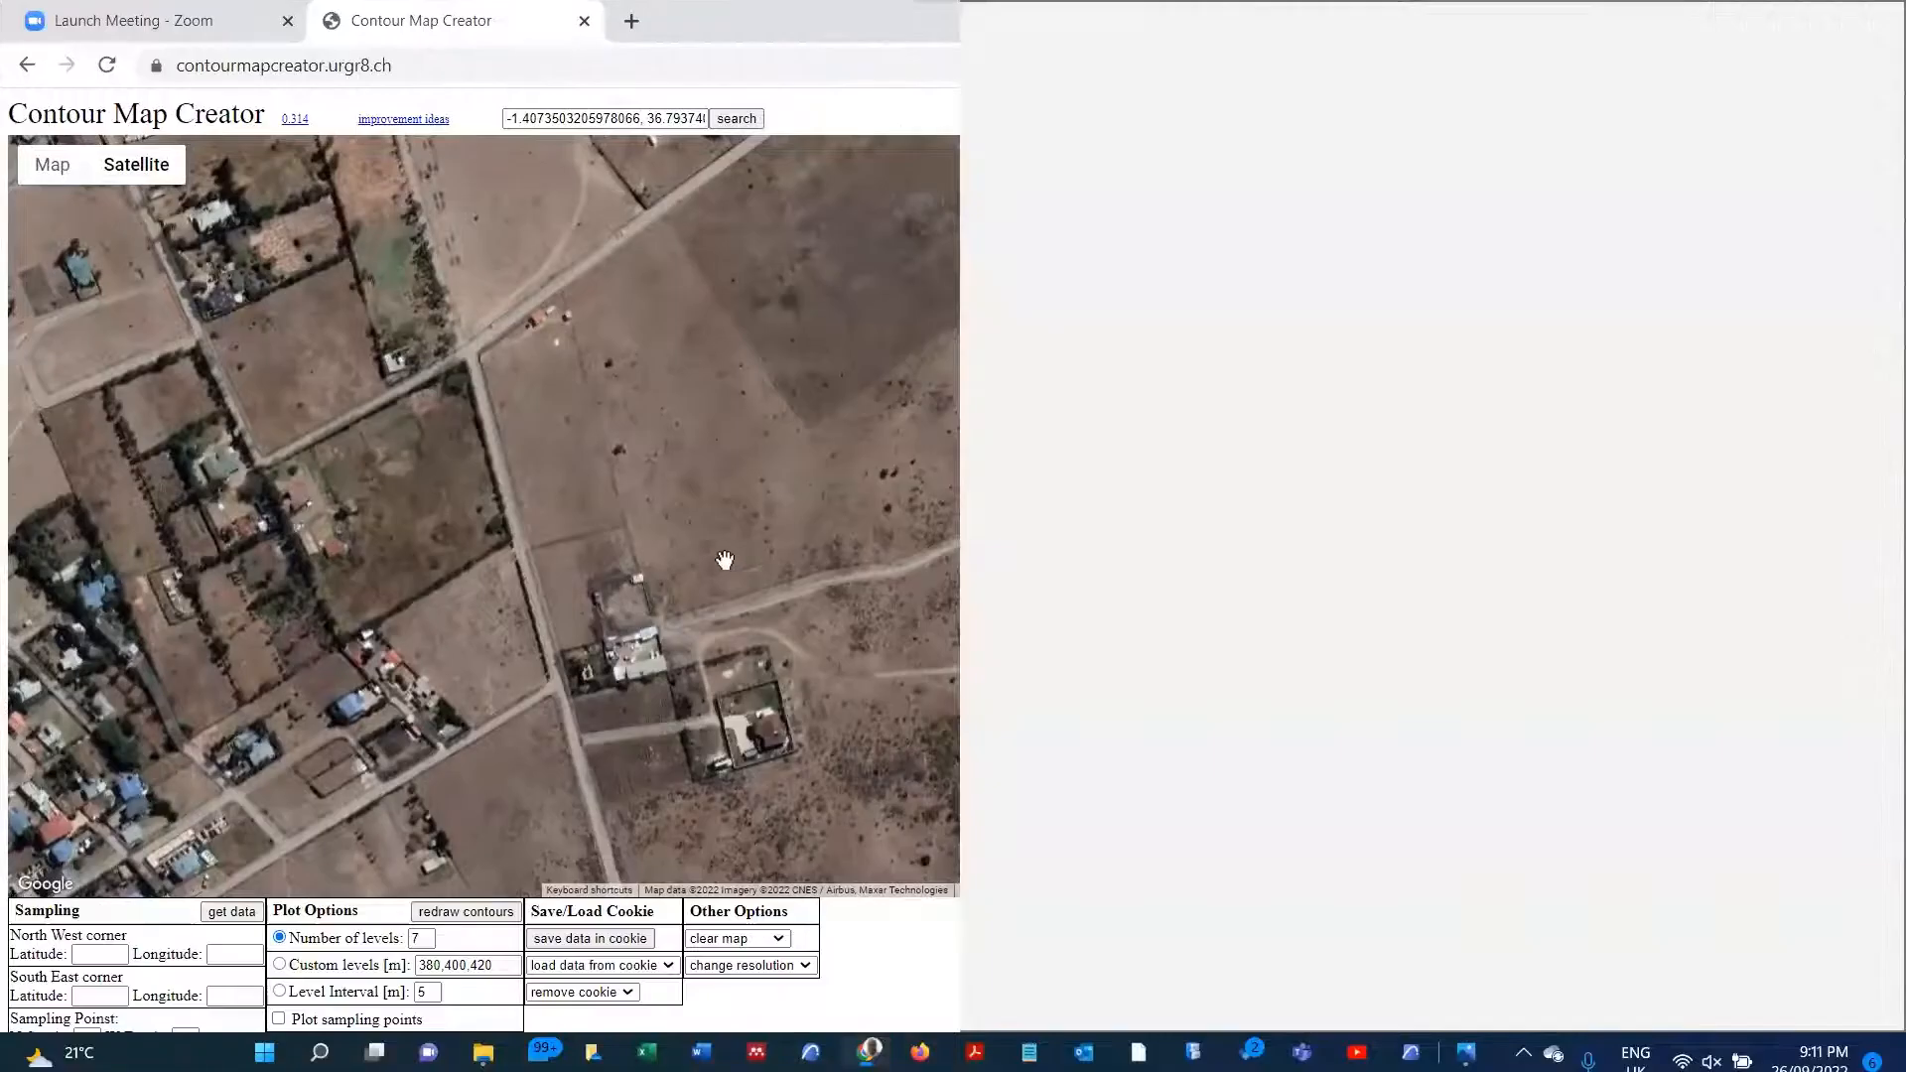
Step: Mark a sampling rectangle around the plot with northwest and southeast corner markers and get its elevation data to generate contours
scroll(517, 417, up, 2)
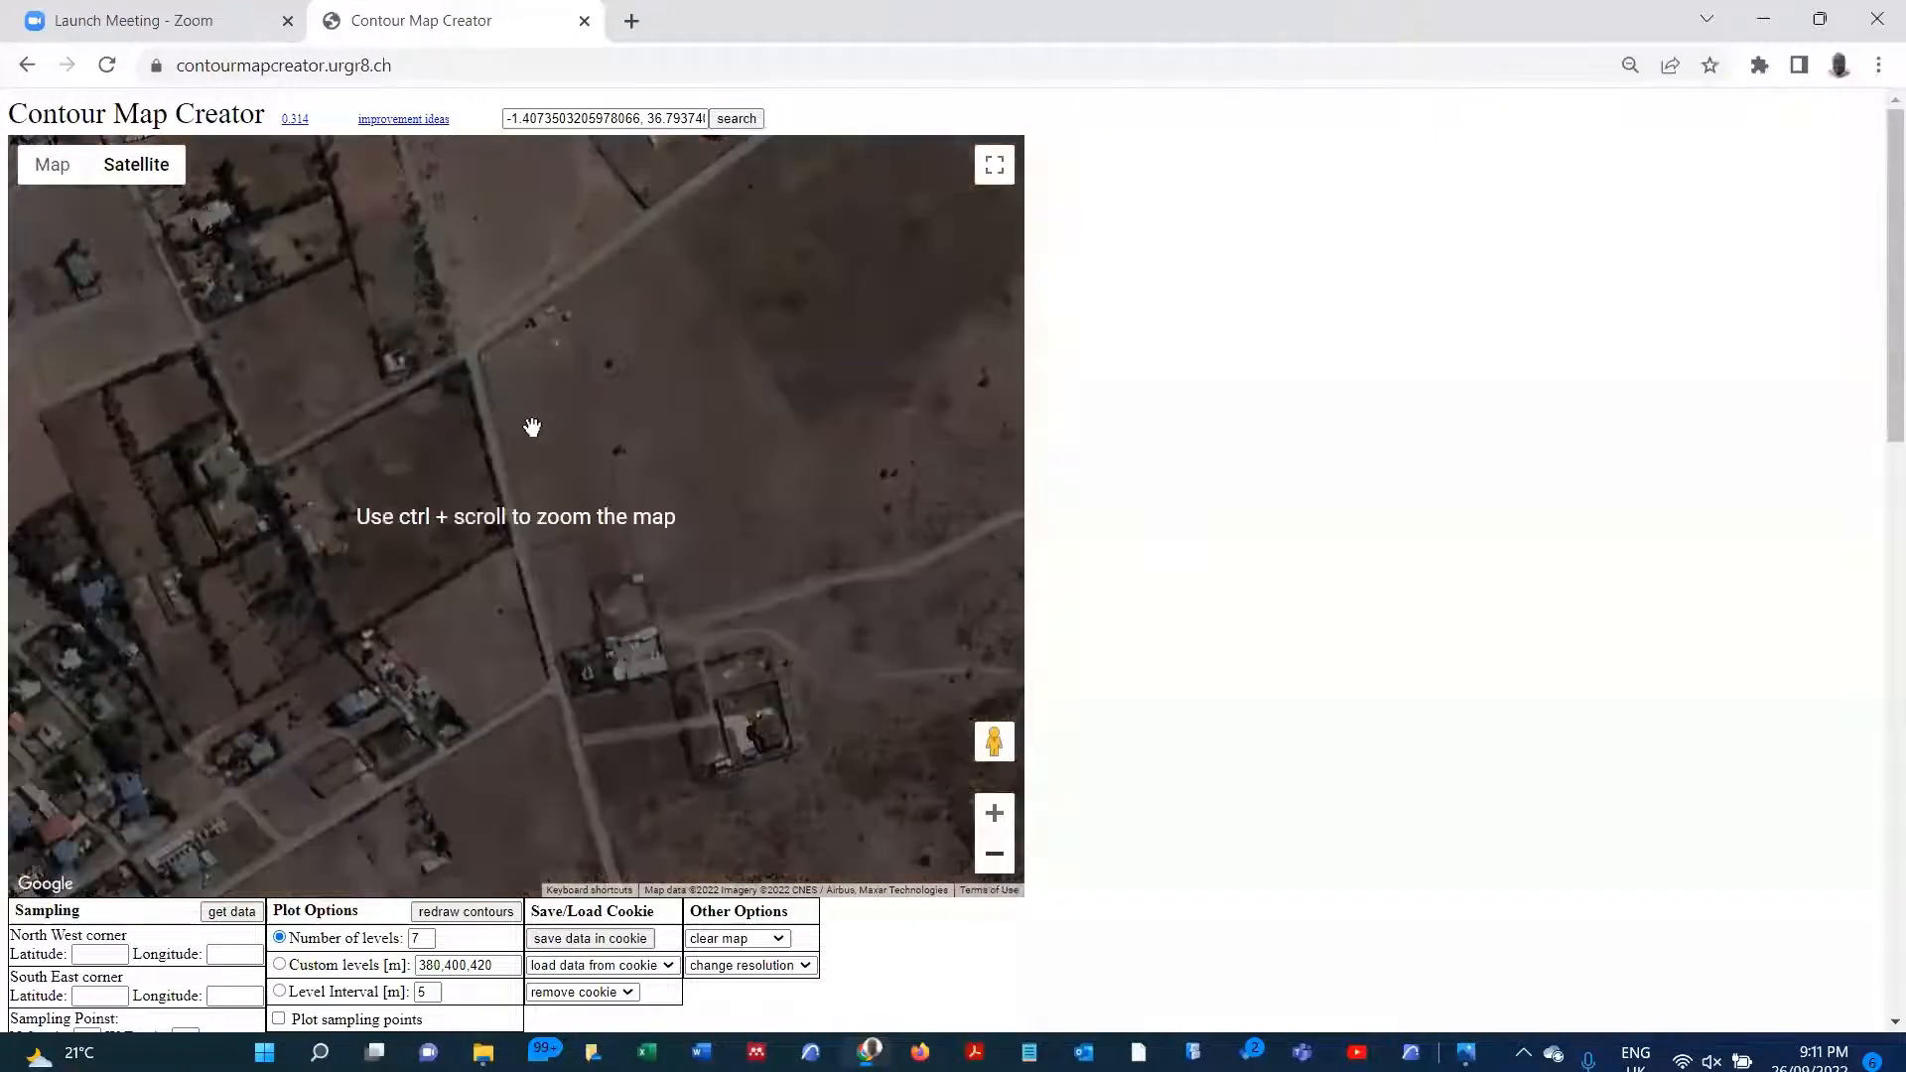
click(995, 815)
click(995, 816)
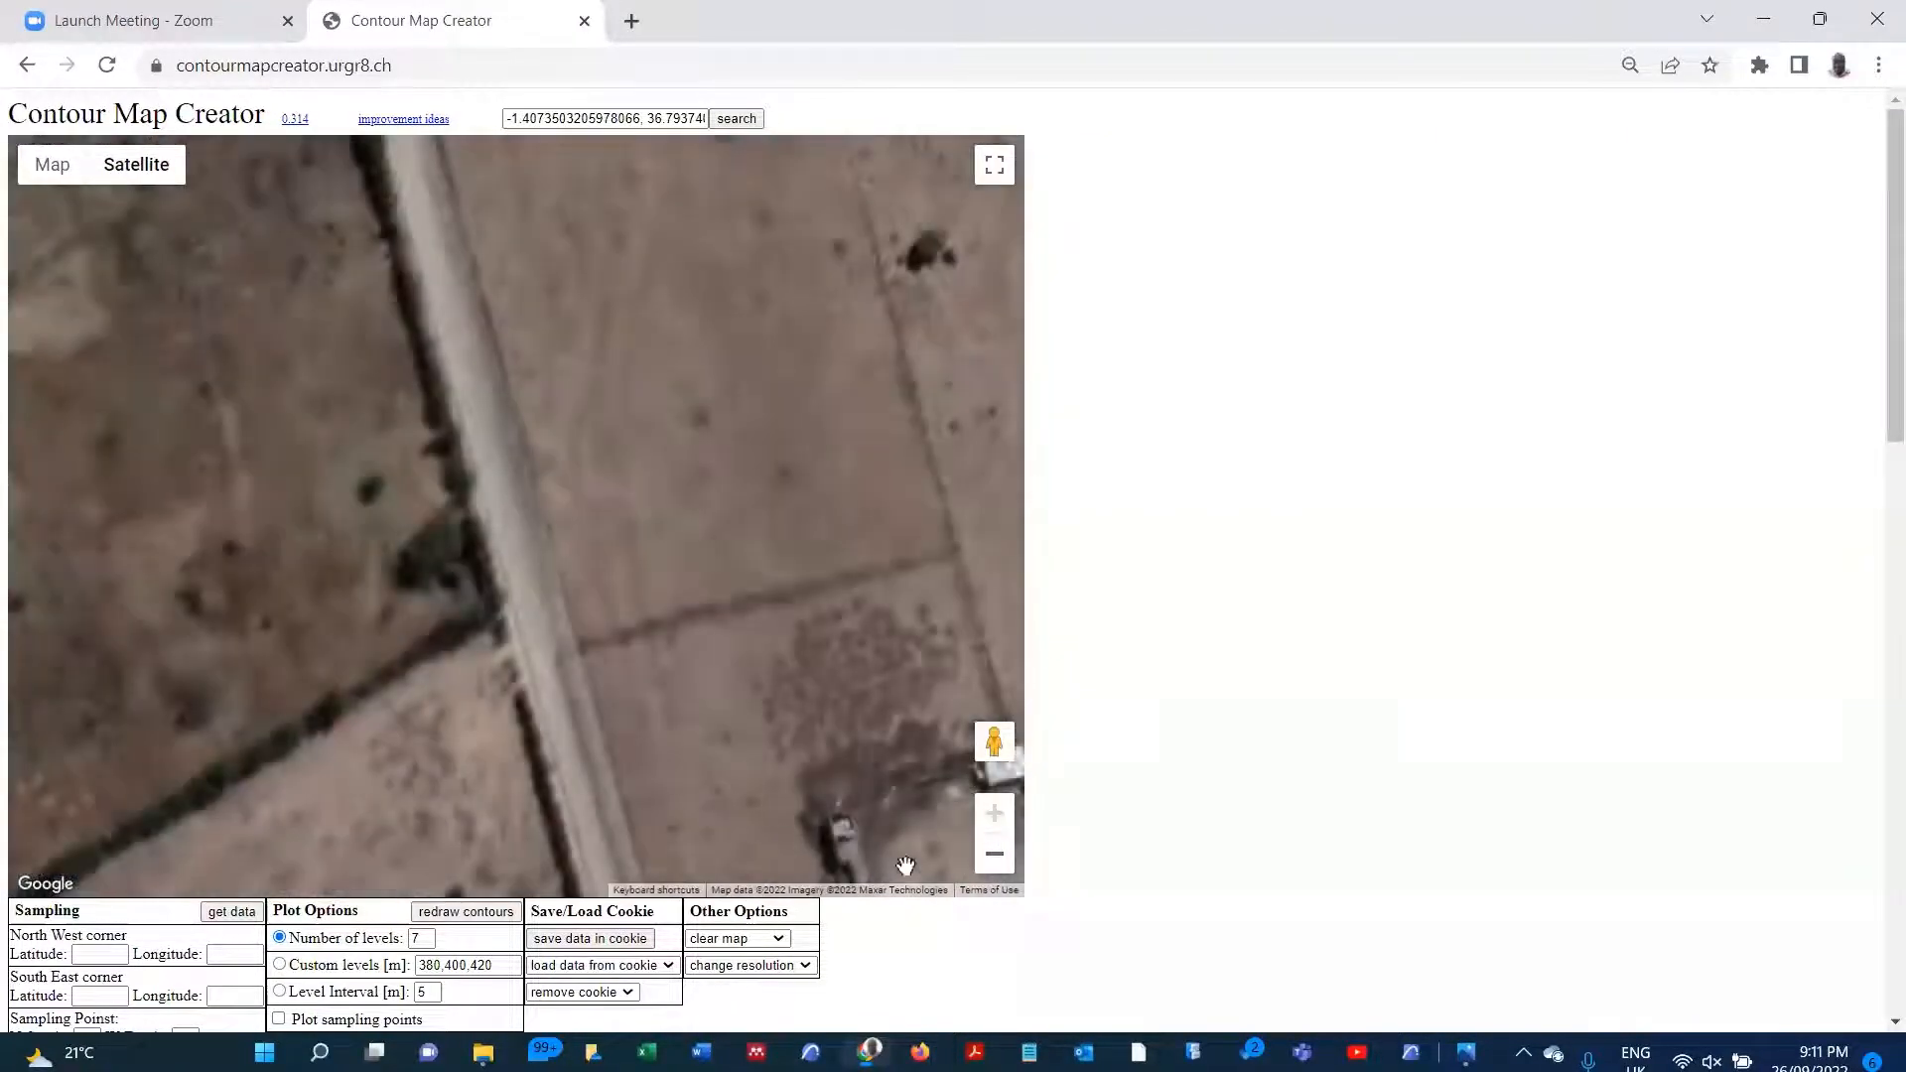
click(995, 854)
click(995, 854)
click(995, 854)
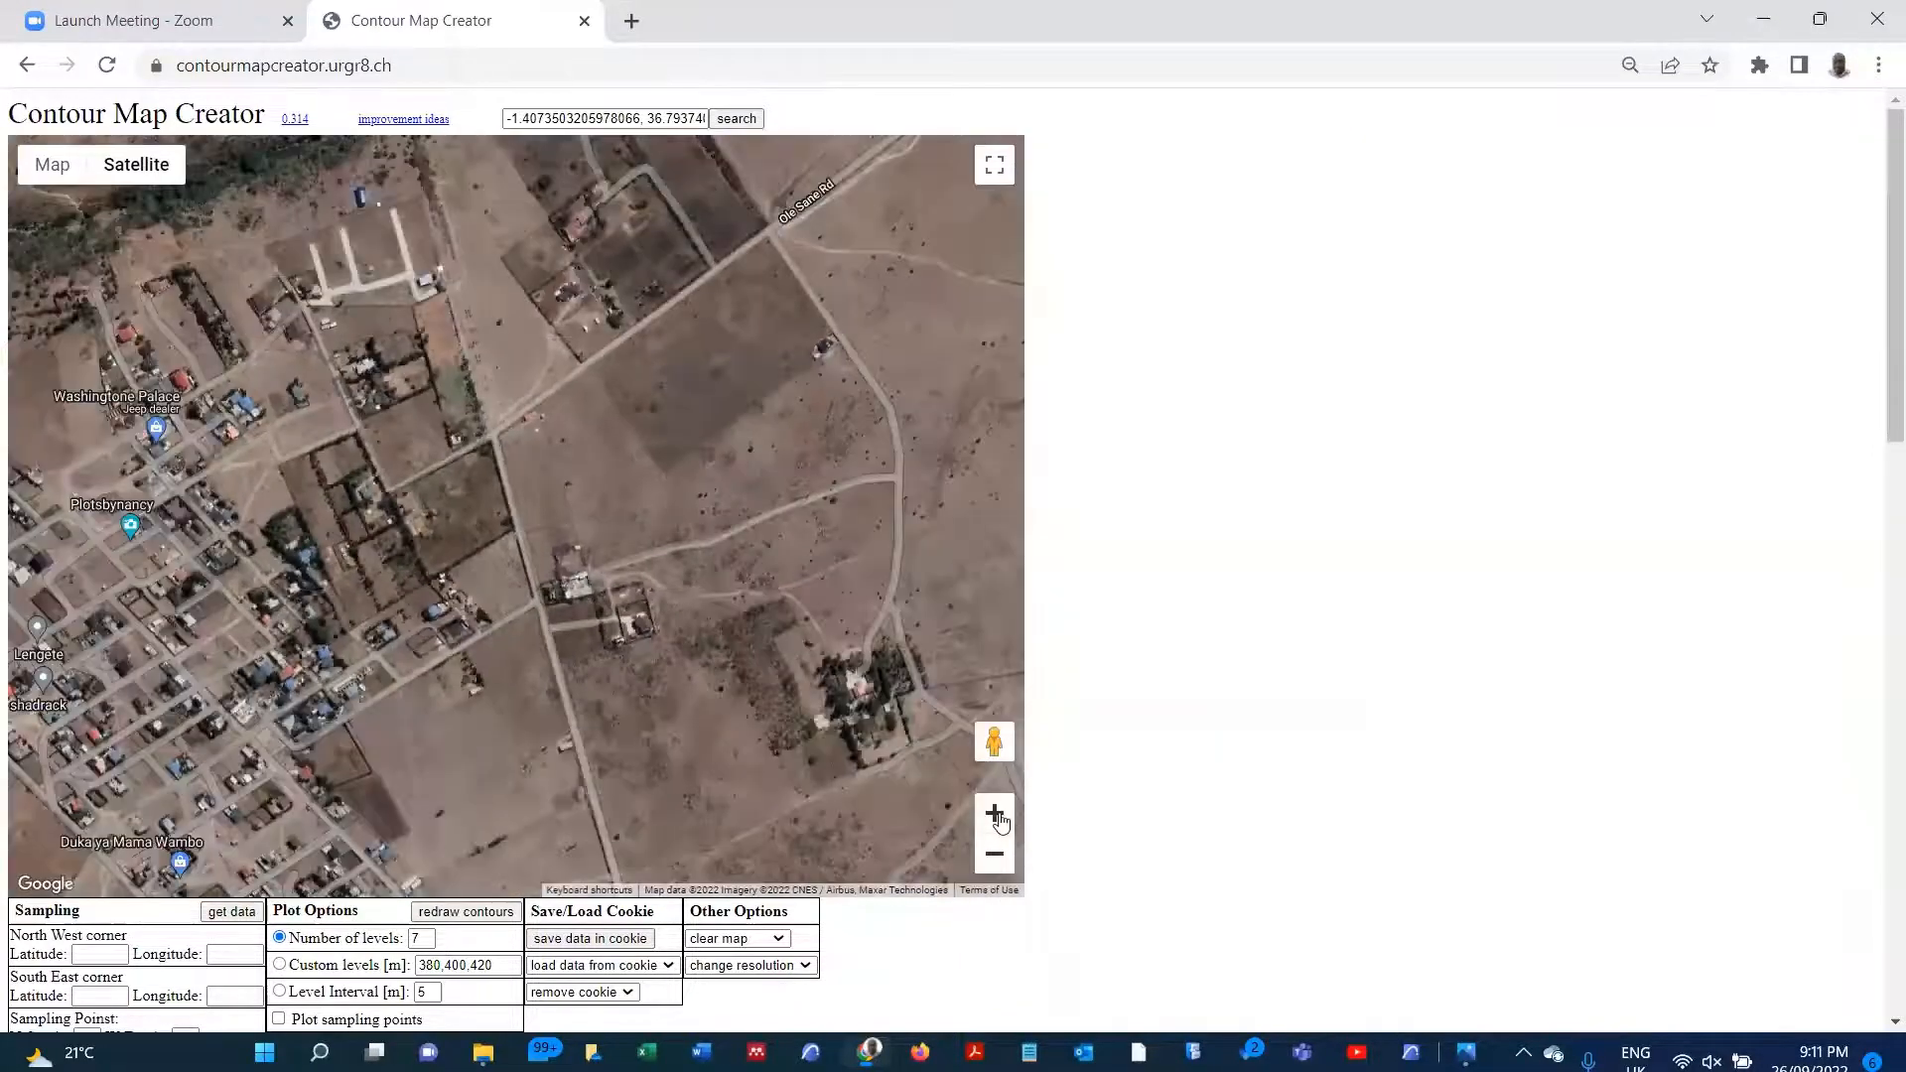
click(994, 815)
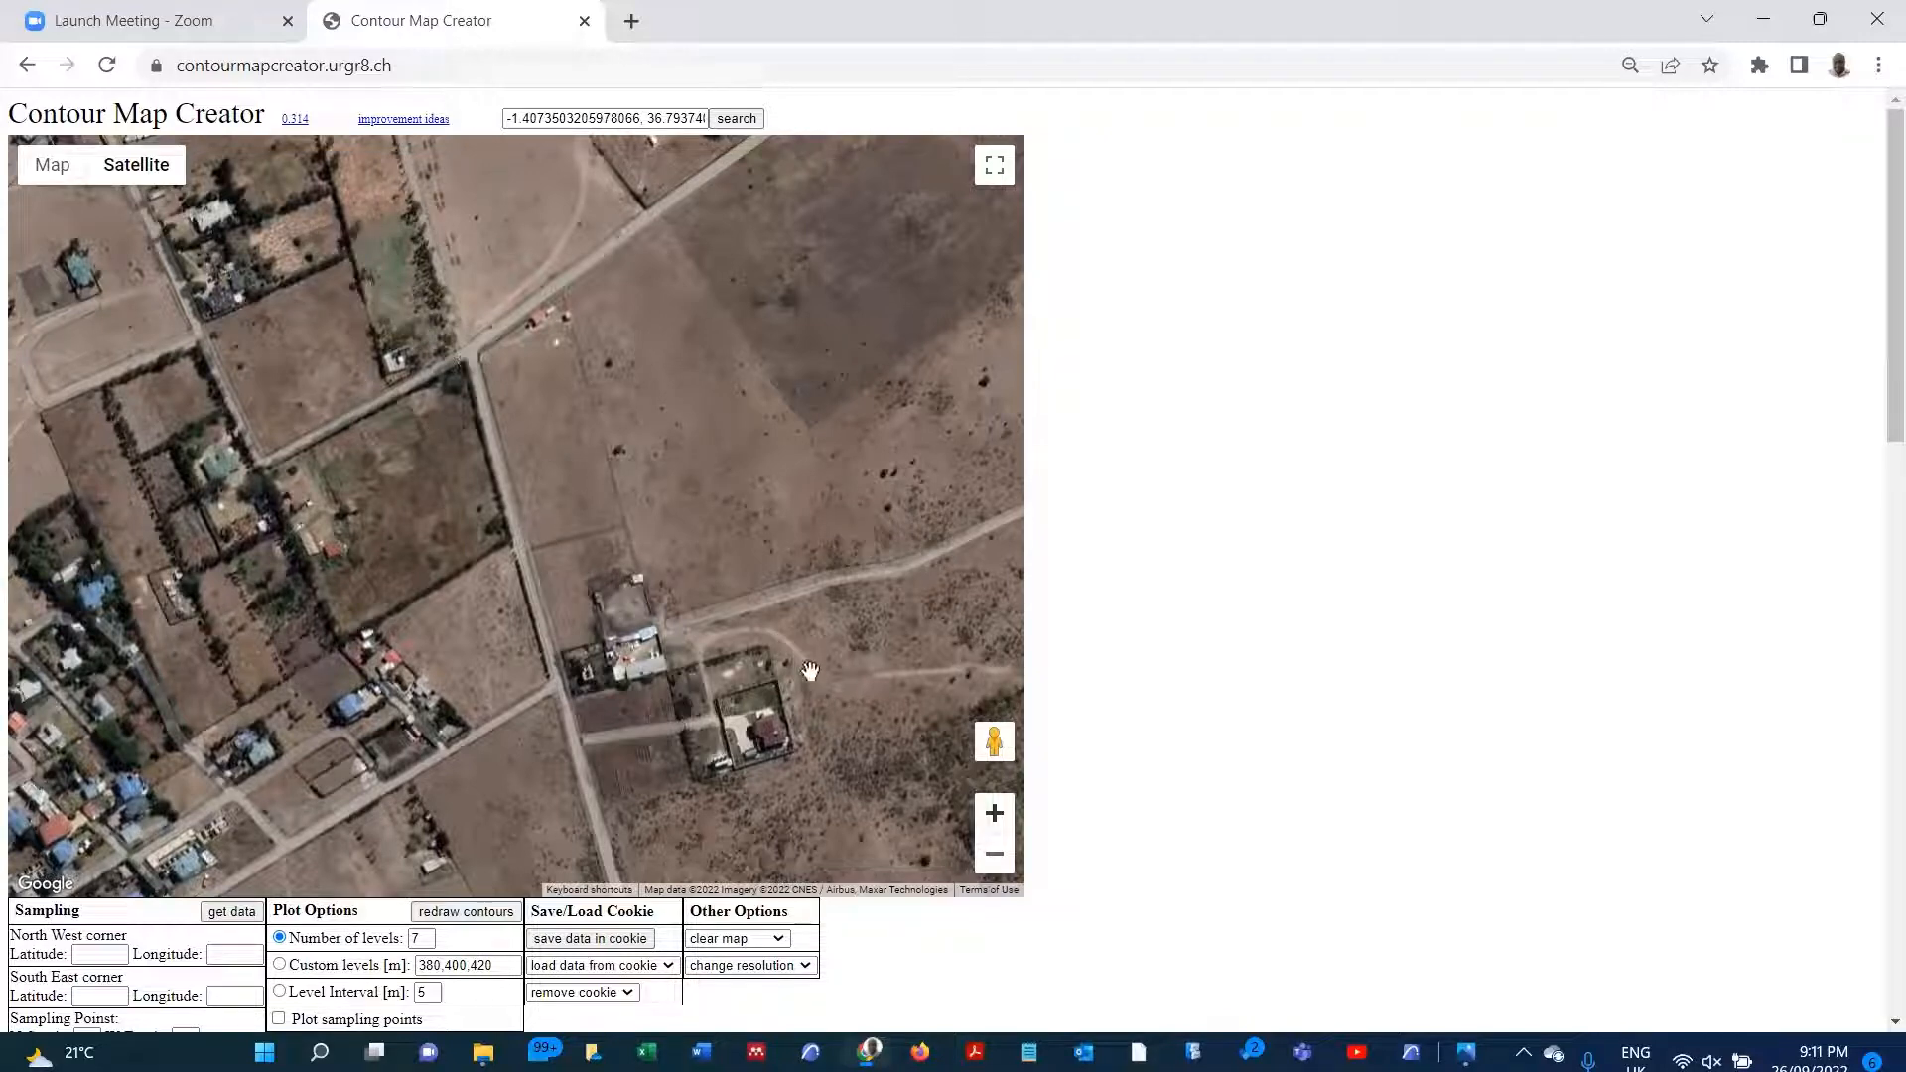
click(346, 250)
click(830, 753)
scroll(830, 745, up, 2)
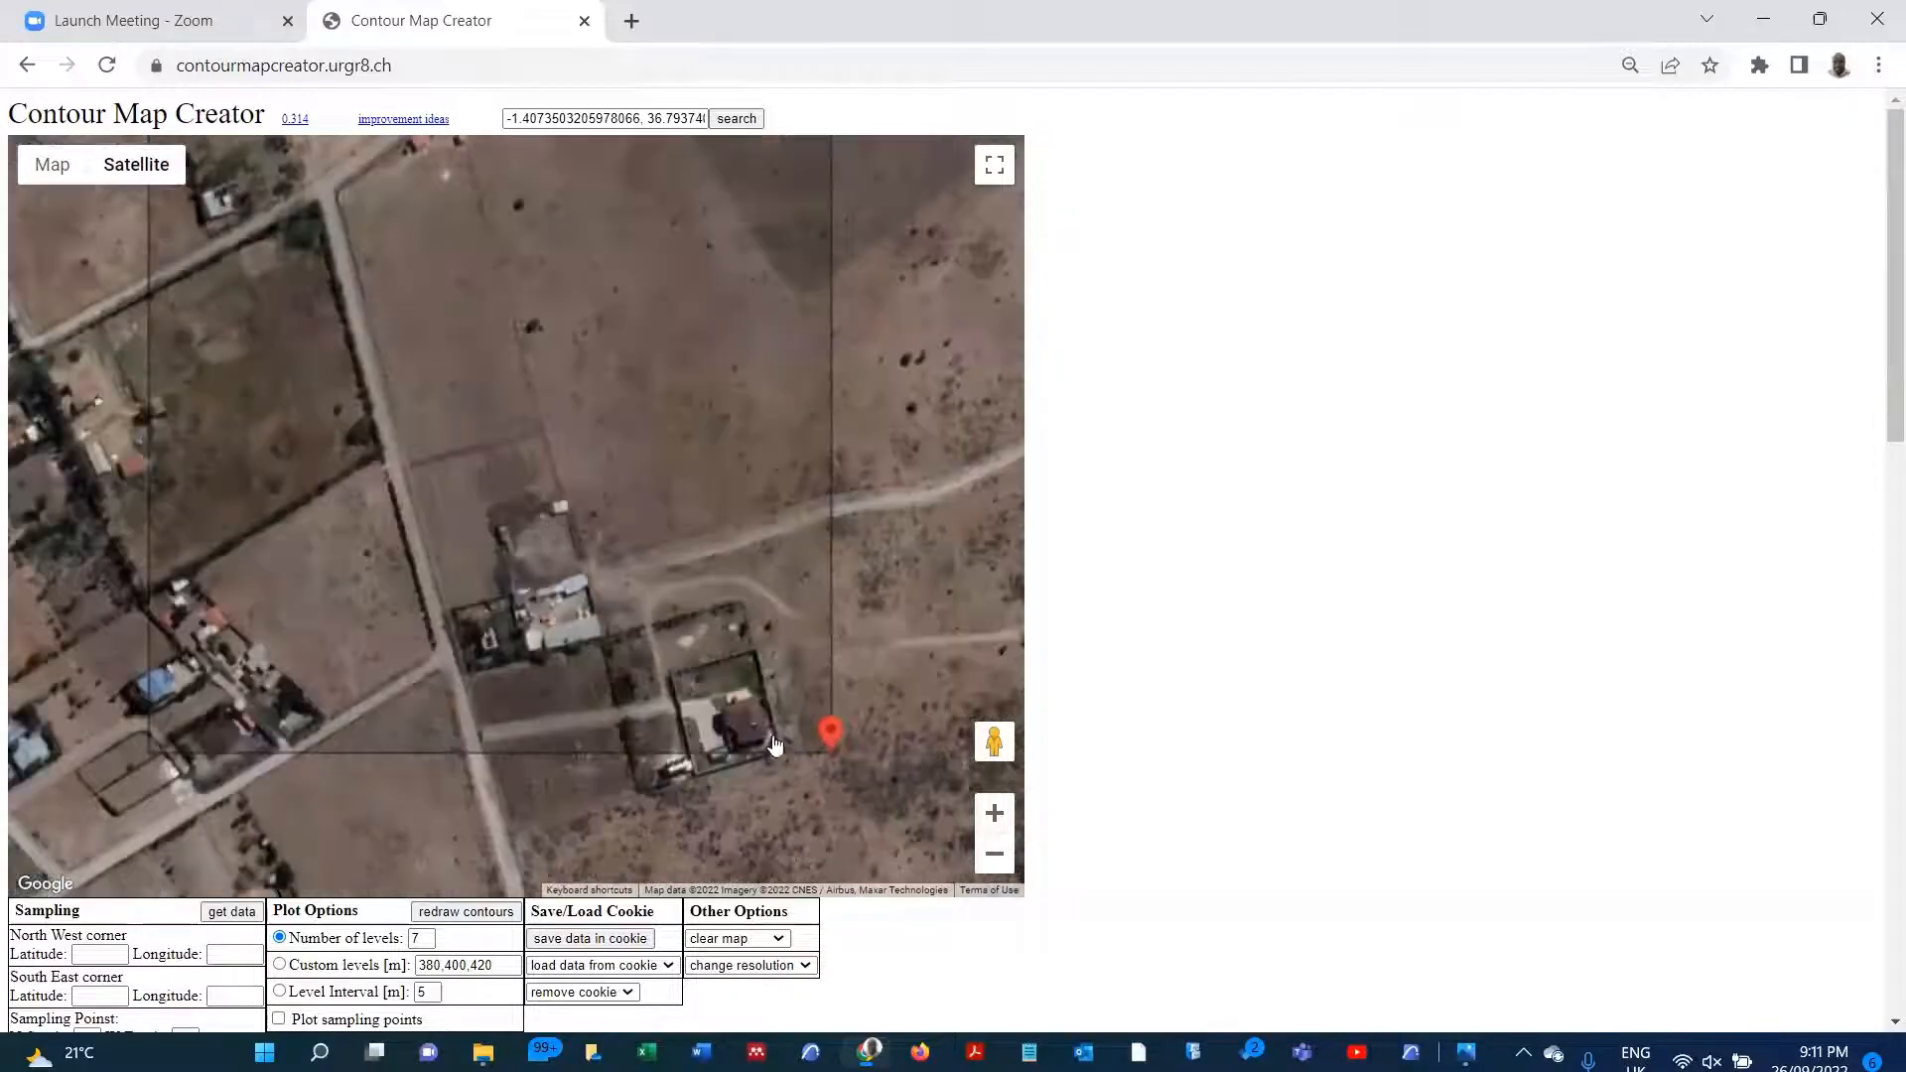
click(990, 866)
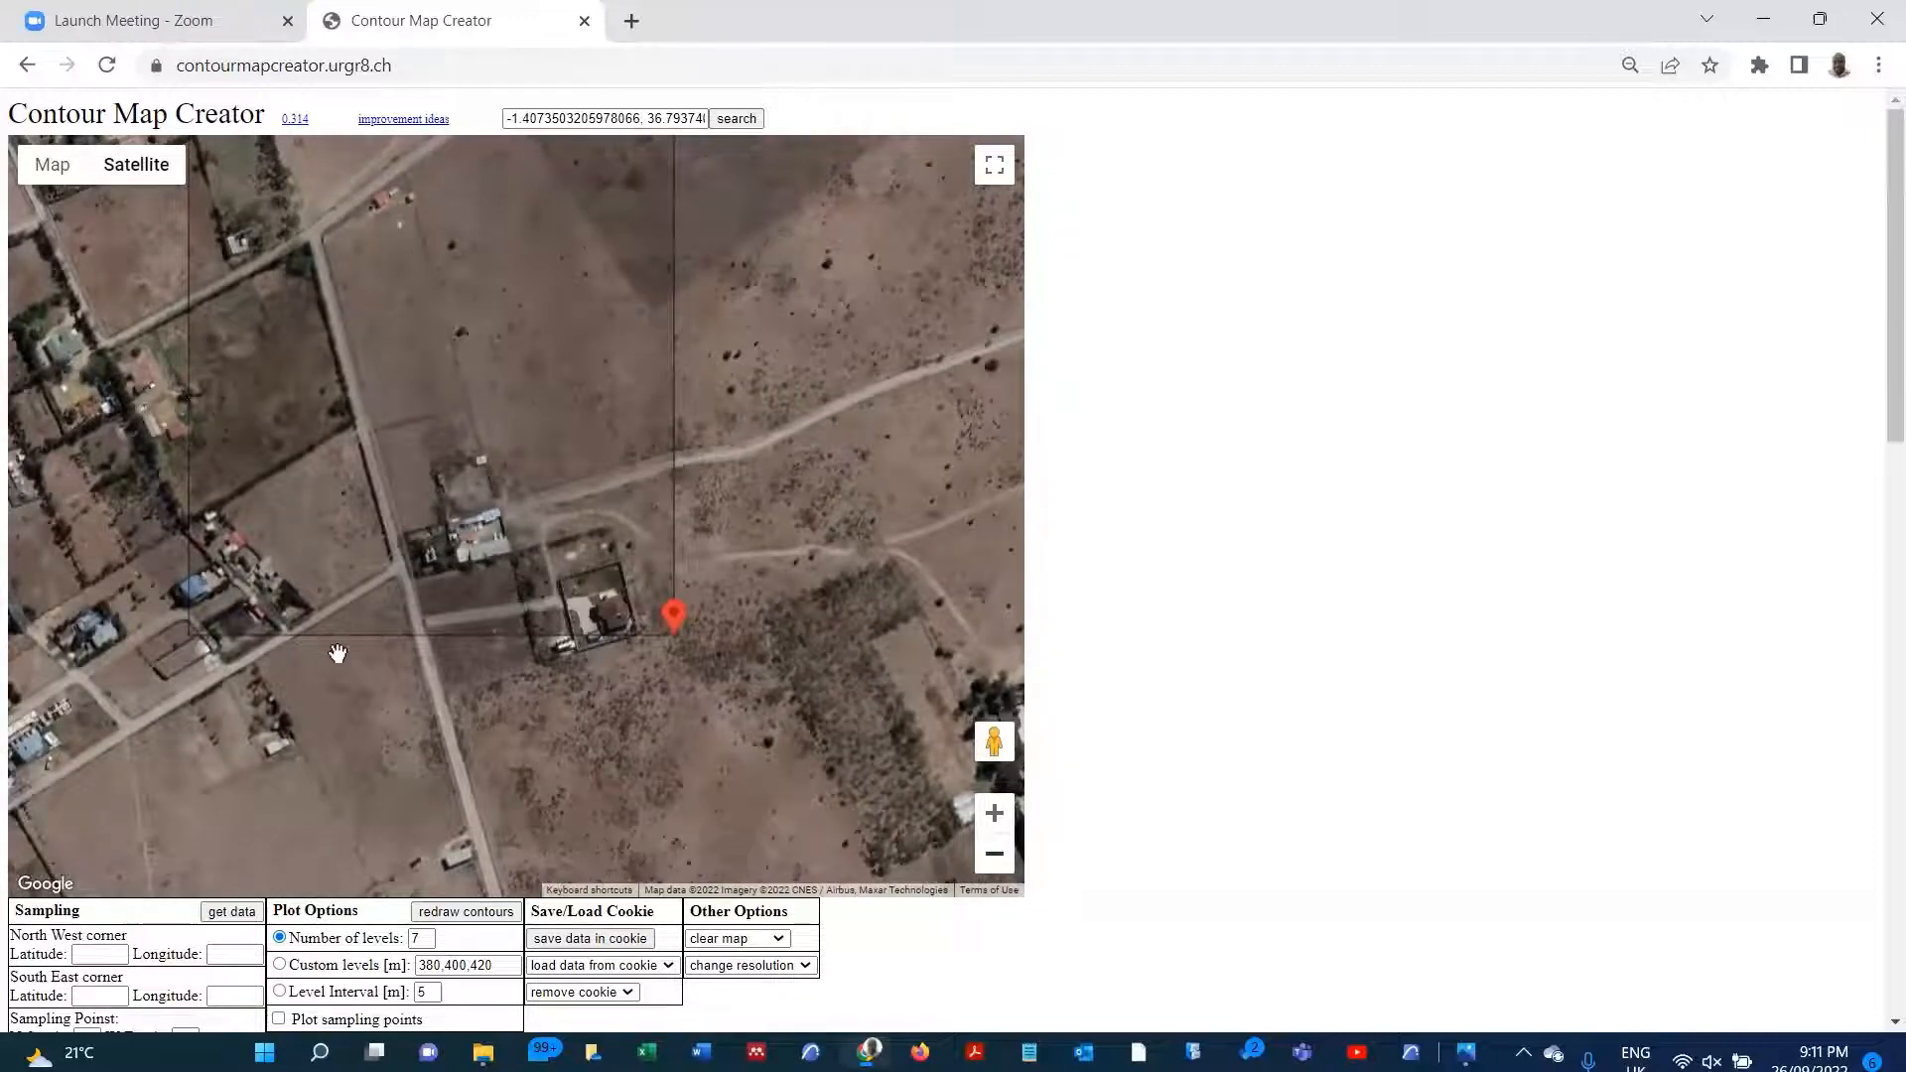
click(236, 912)
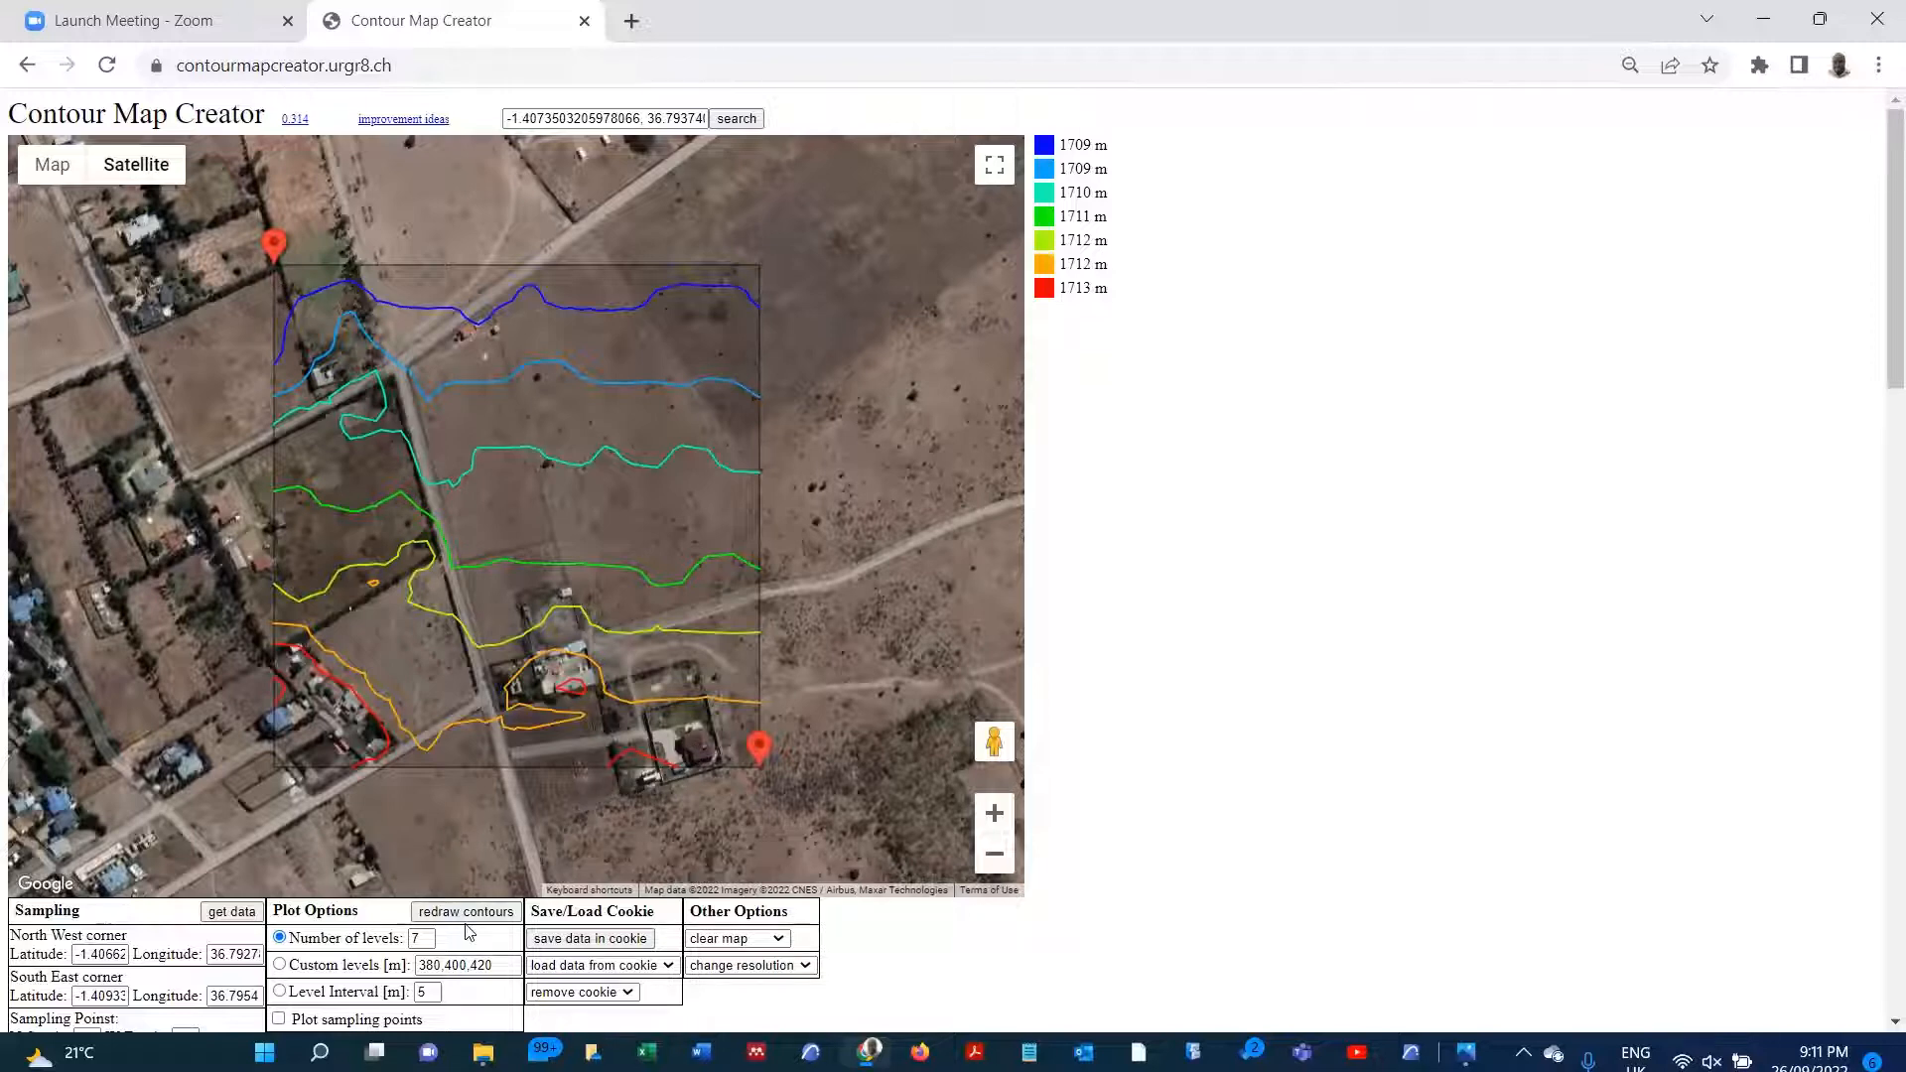
Step: Plot the contours by level interval, redrawing them at 1 m, 0.5 m and finally 0.2 m
scroll(313, 953, down, 1)
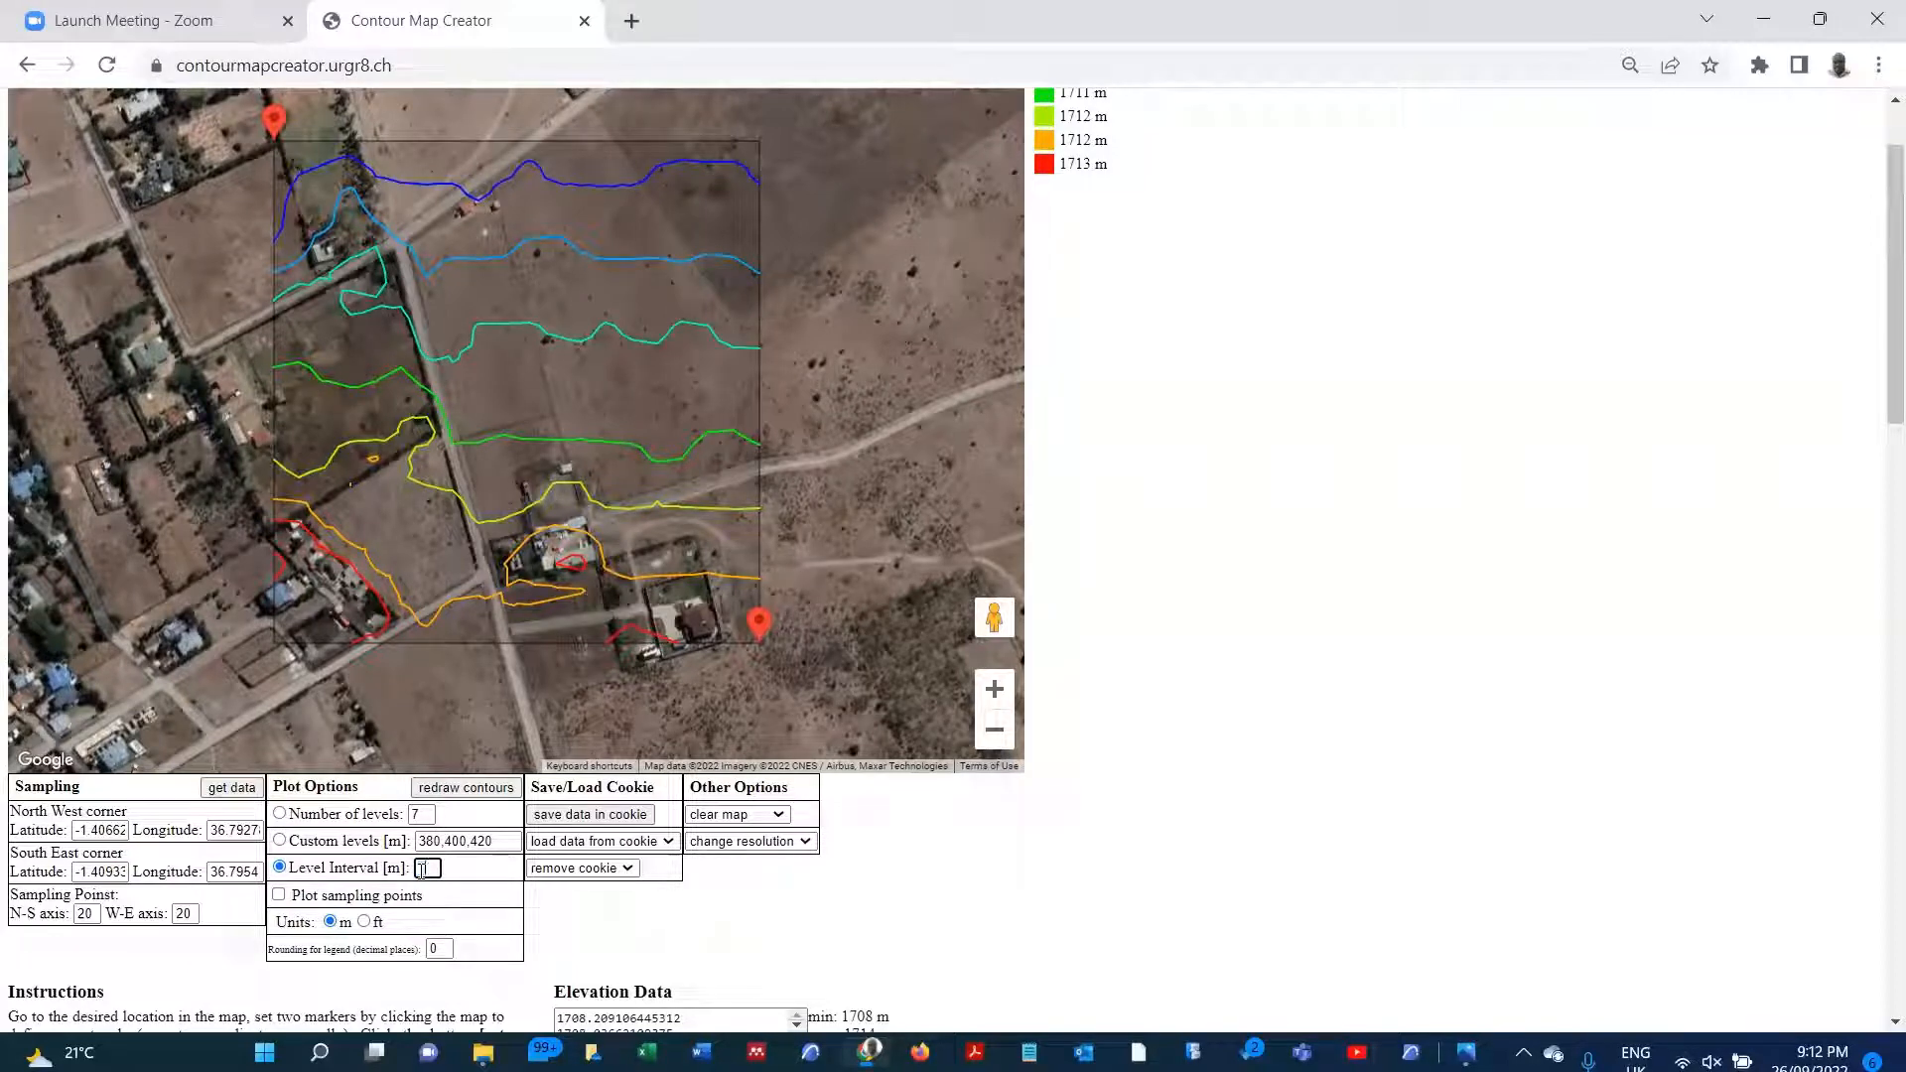
click(459, 788)
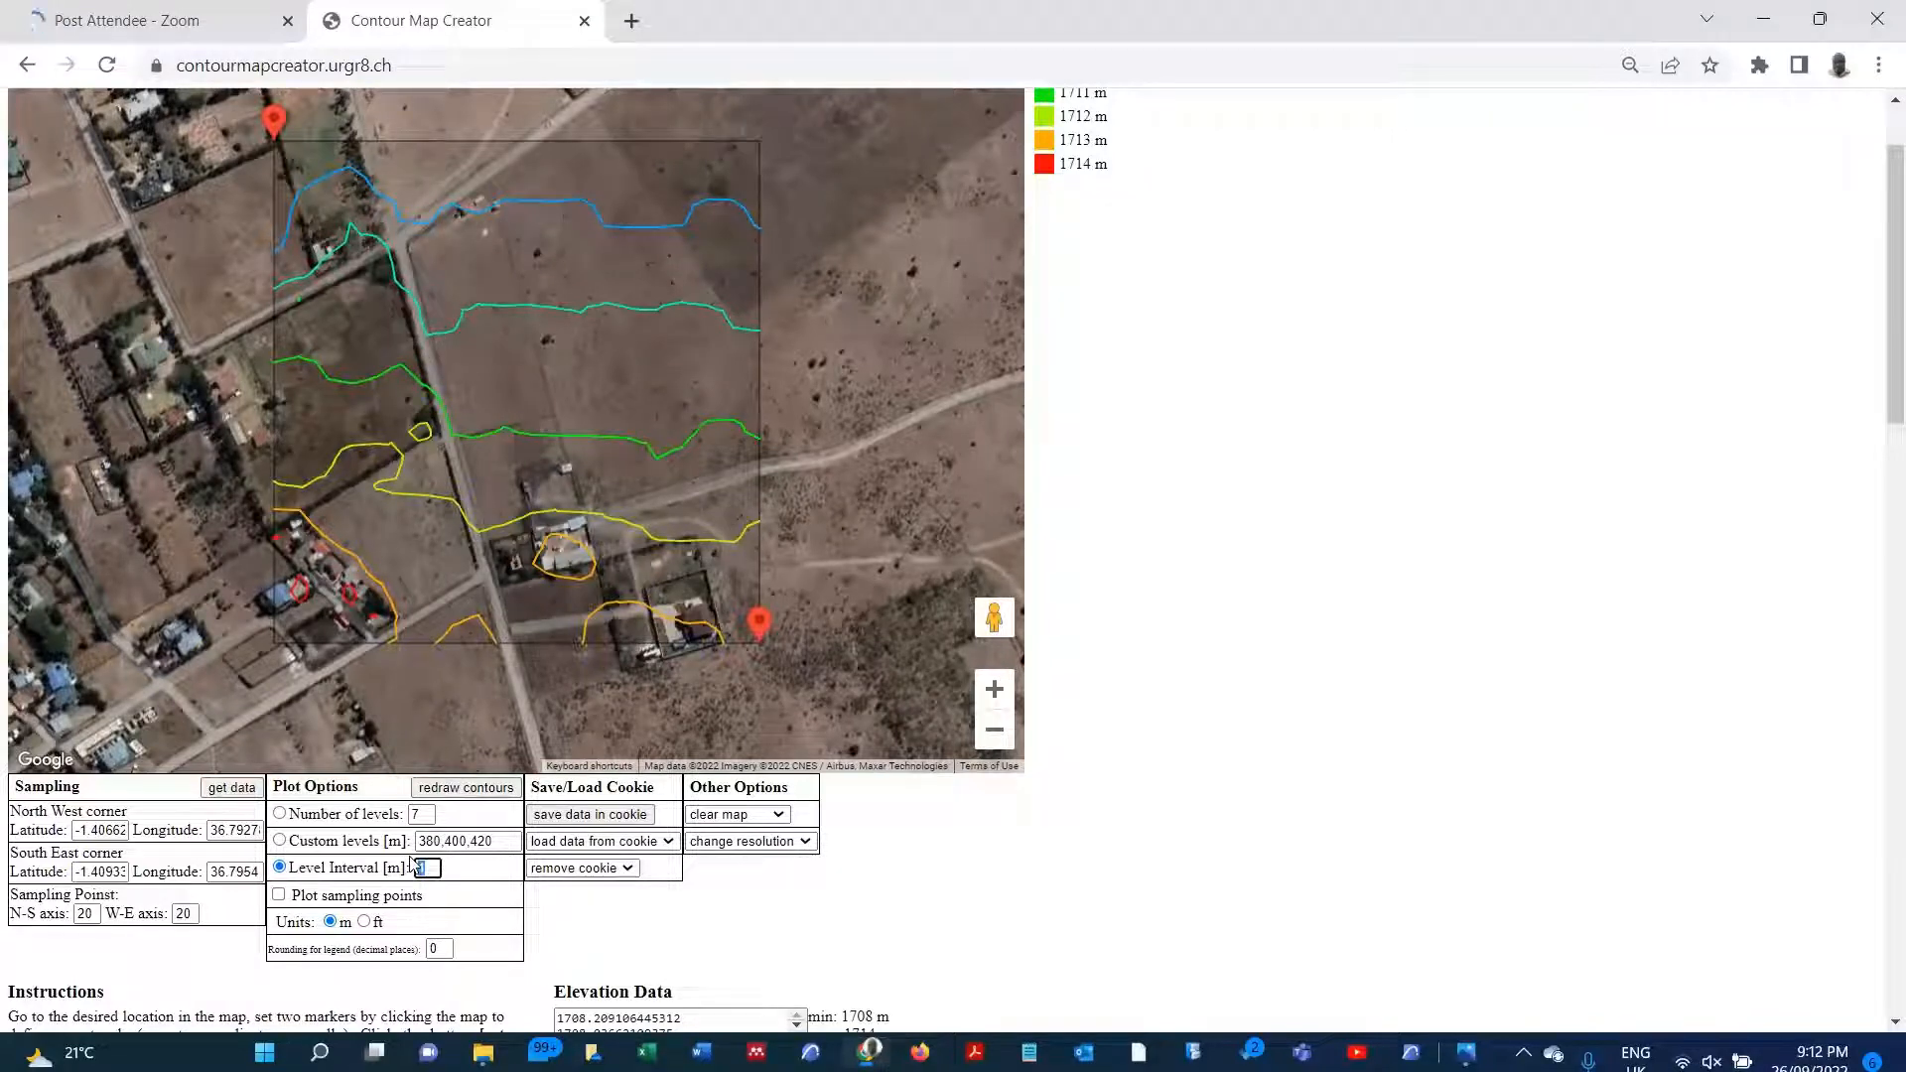
click(471, 789)
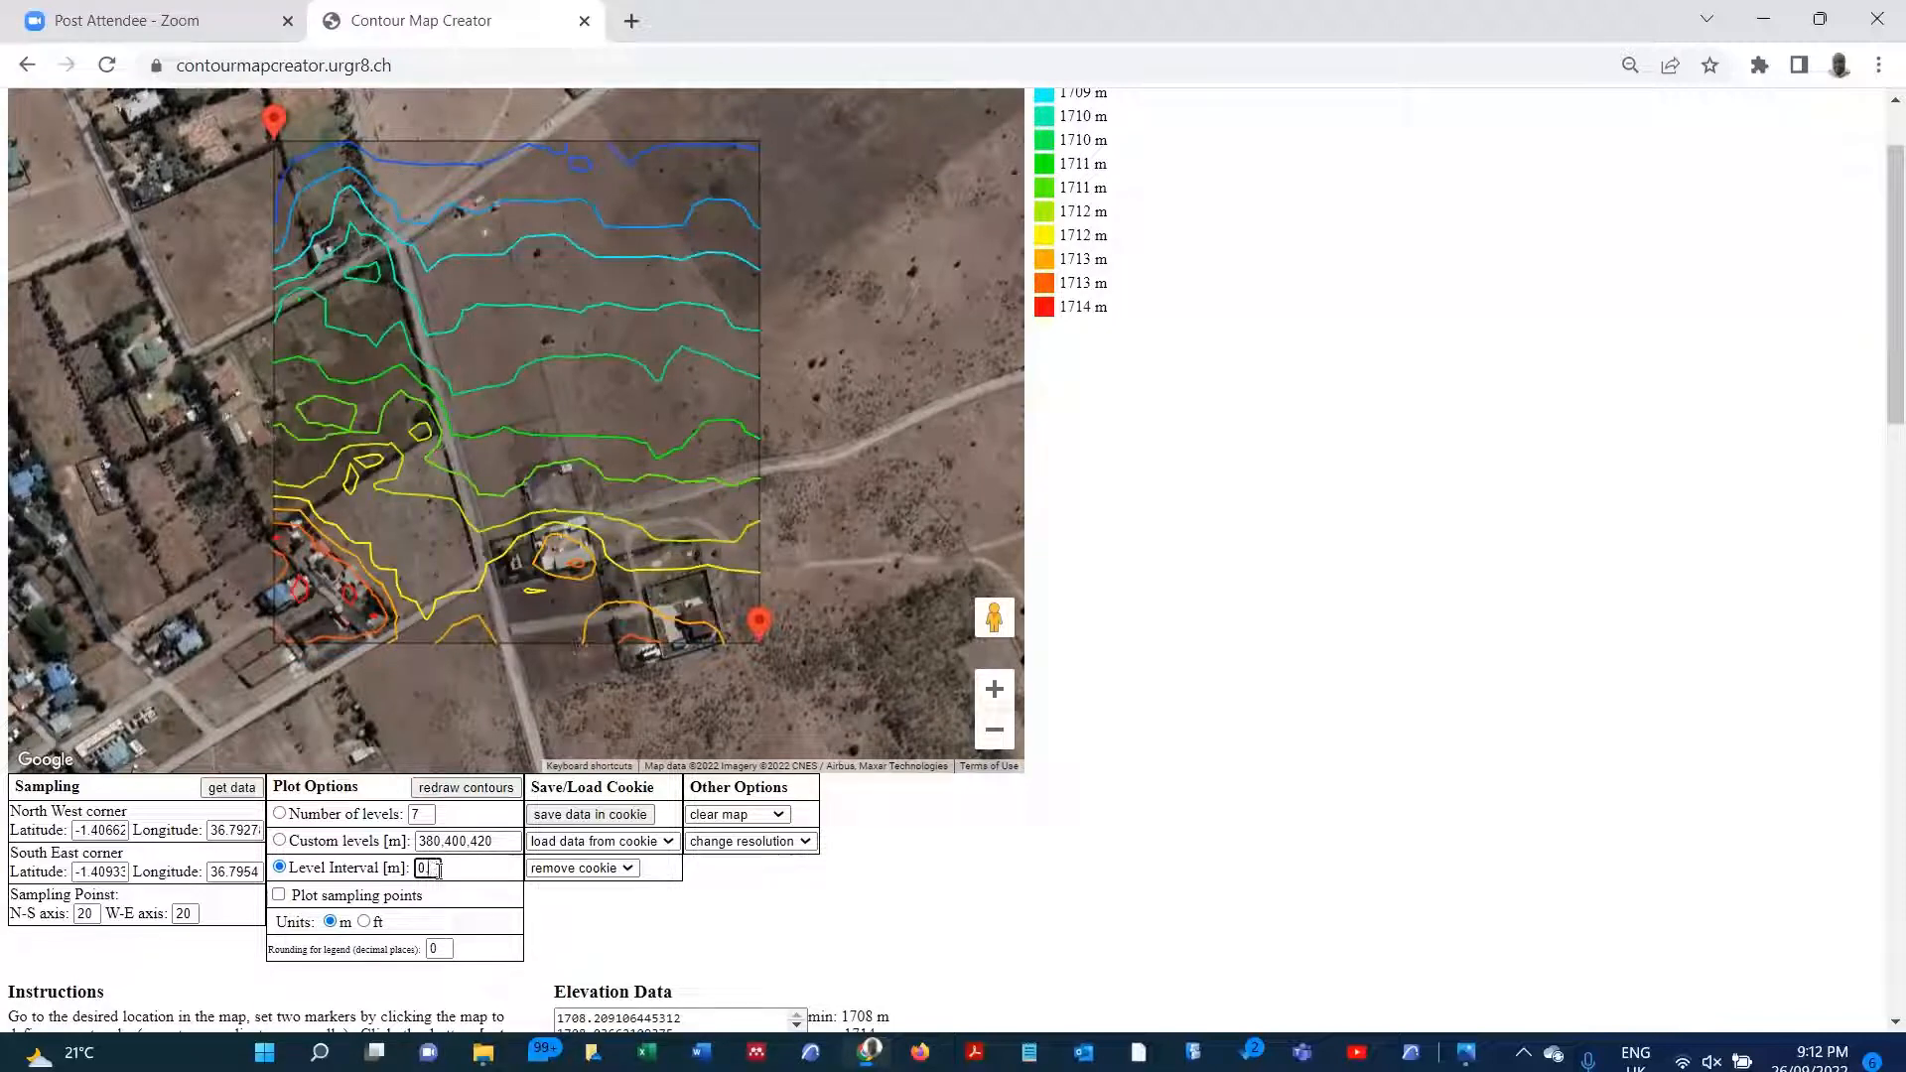
click(449, 790)
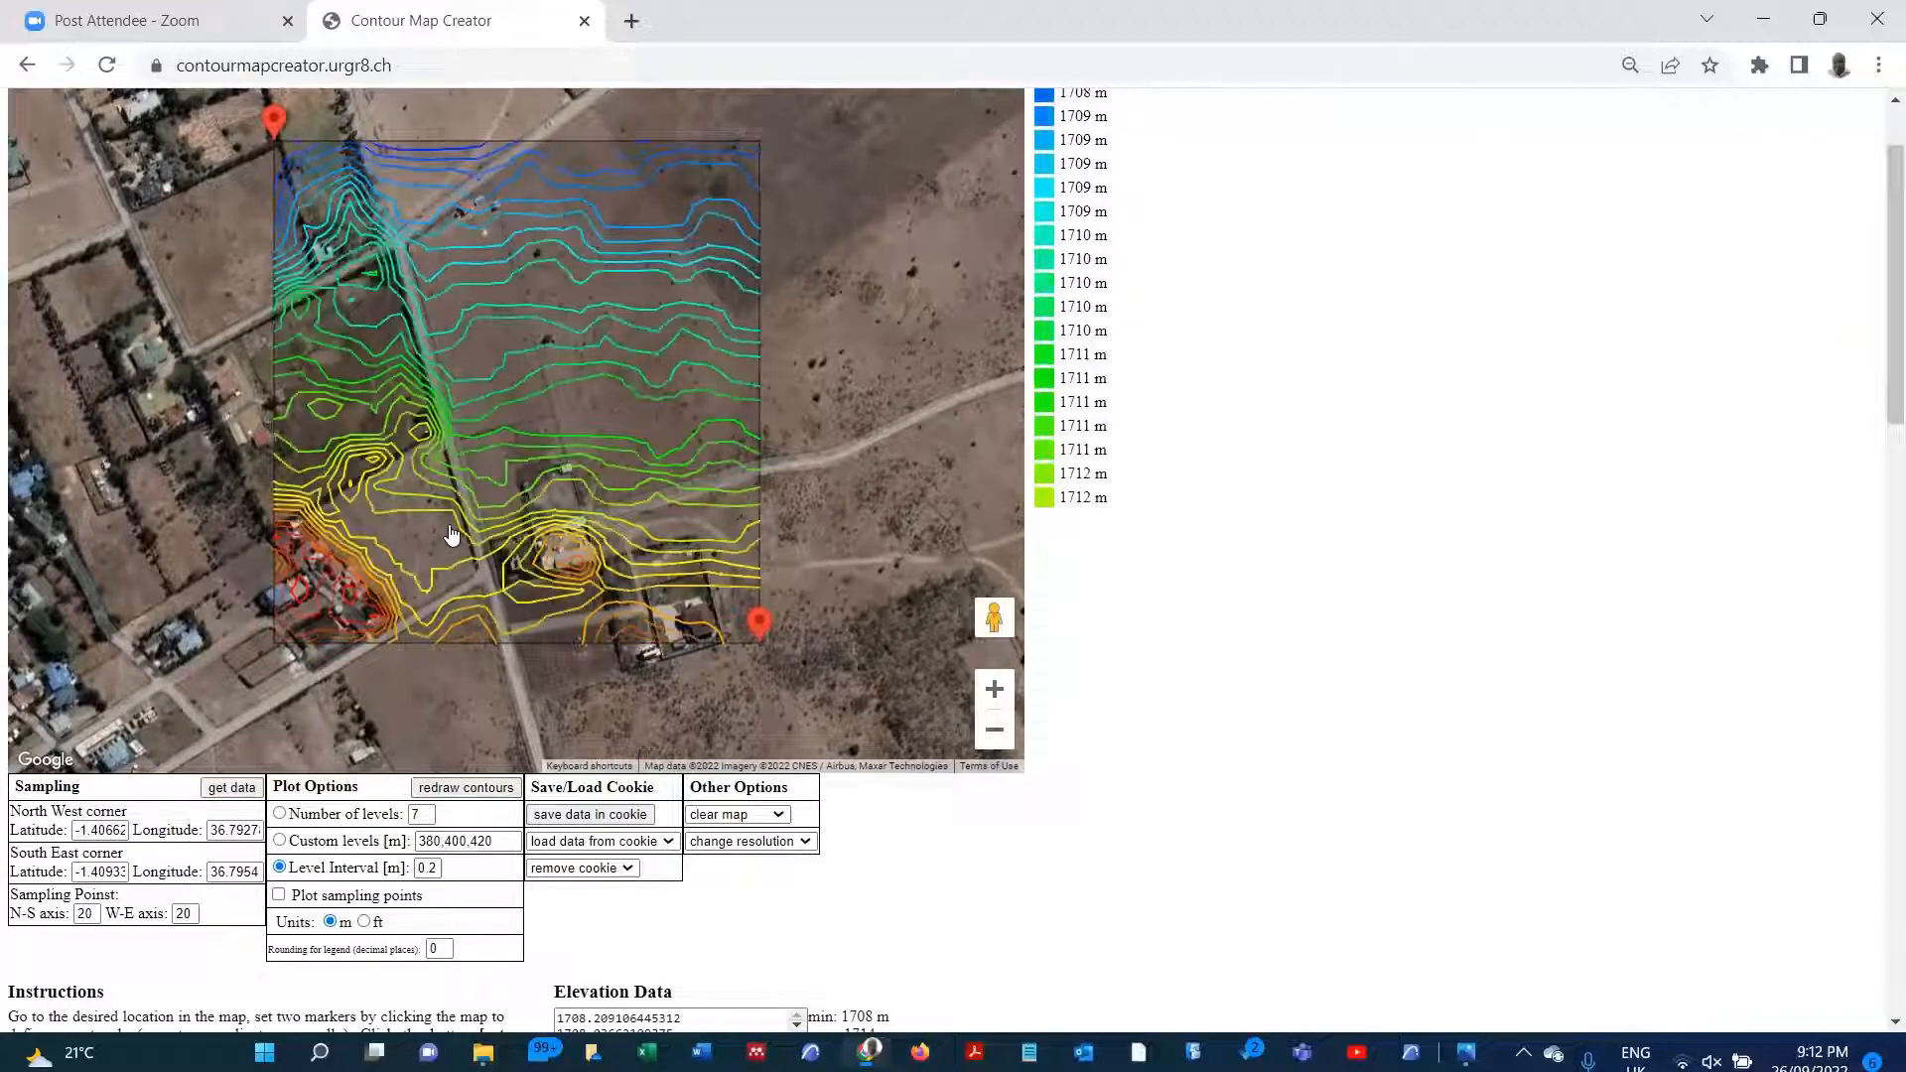
Step: Try redrawing the contours with a level interval of 0.1 m
scroll(489, 330, up, 1)
scroll(561, 556, up, 1)
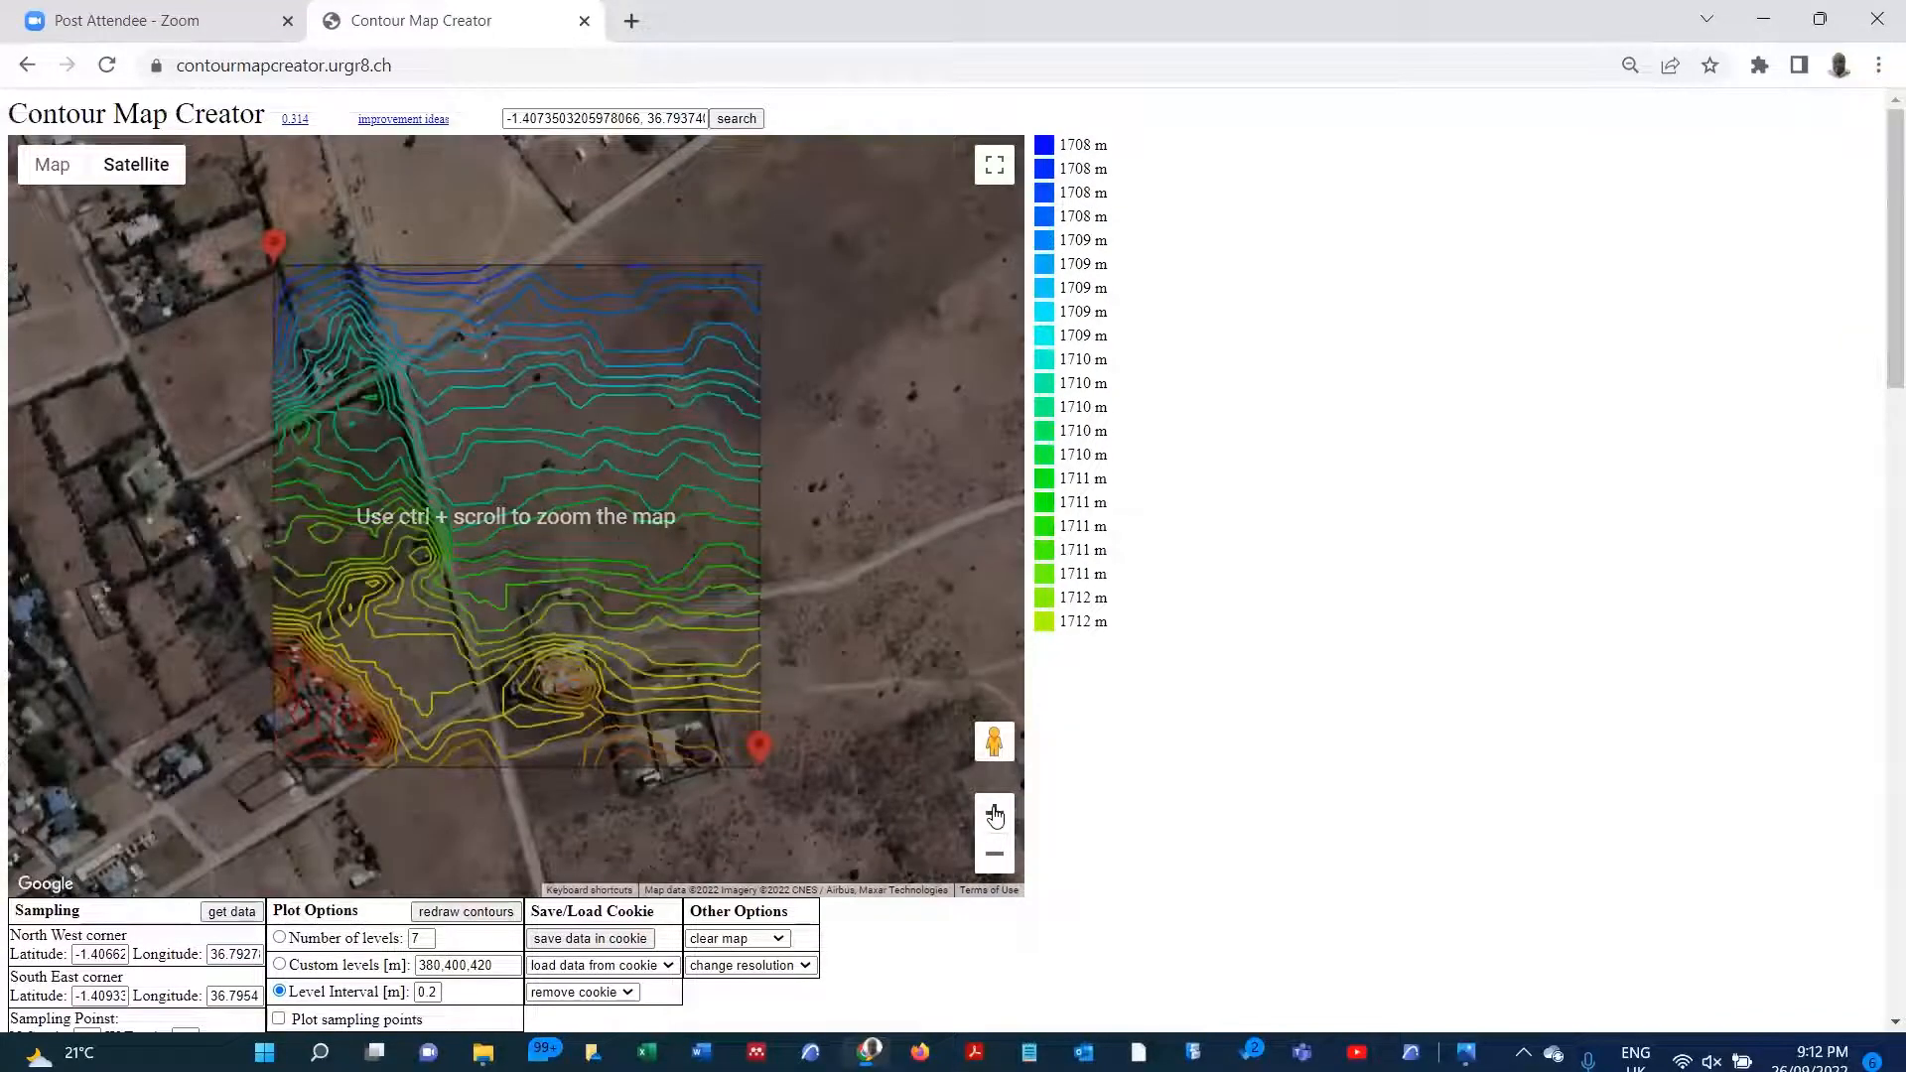
click(995, 814)
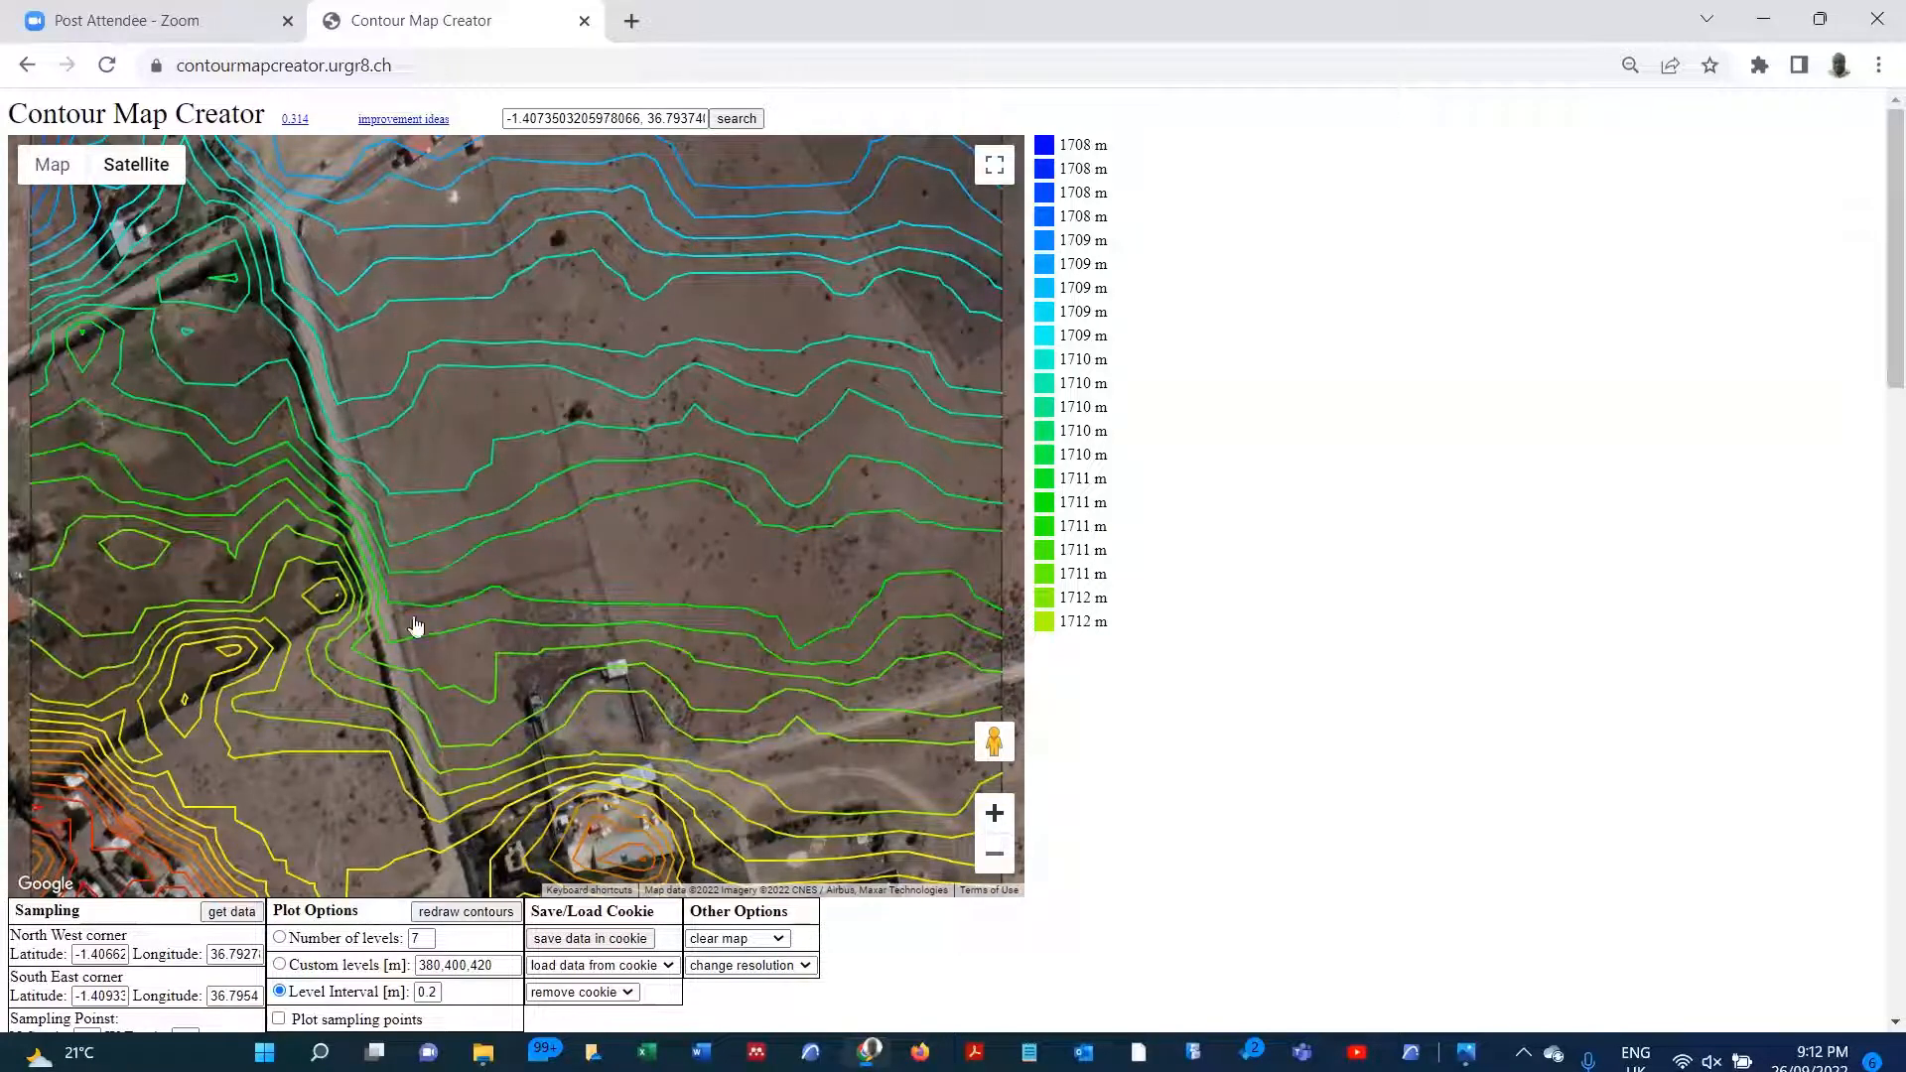
scroll(466, 715, up, 2)
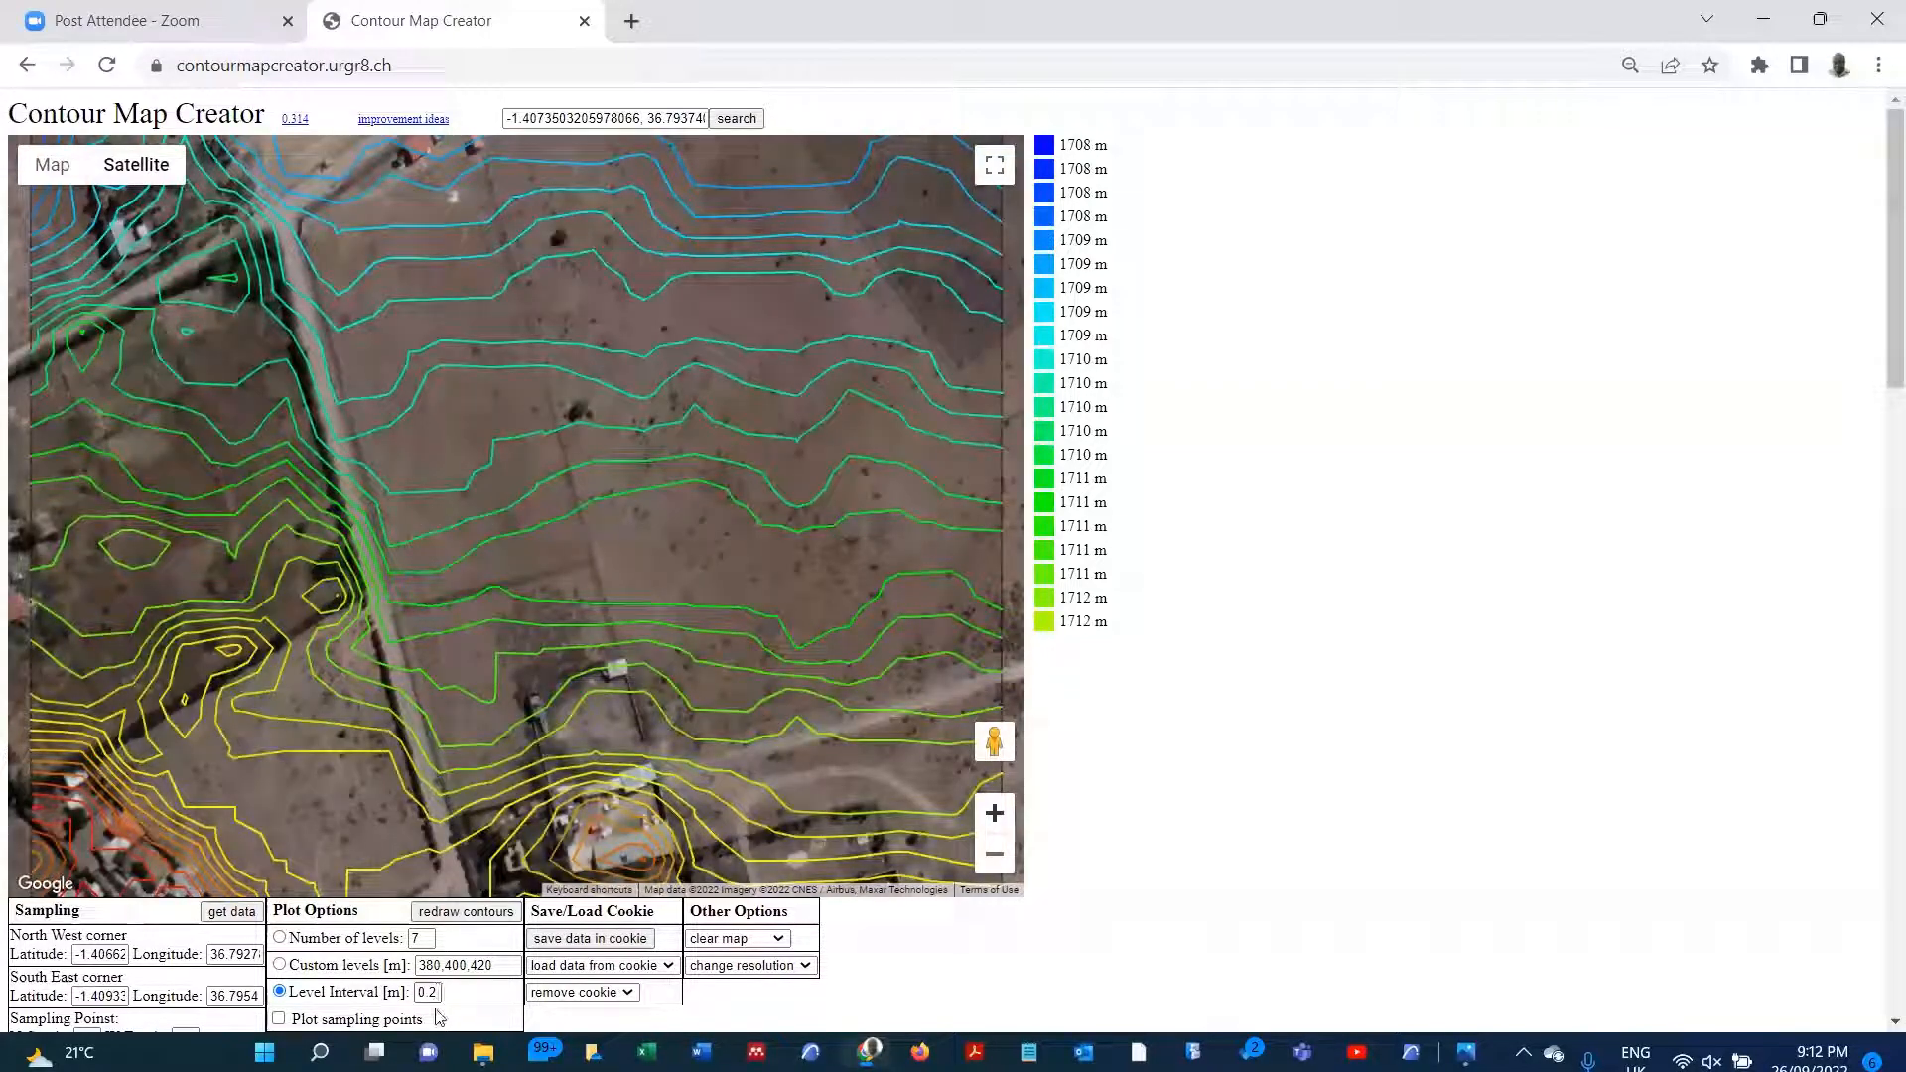
click(436, 992)
click(463, 915)
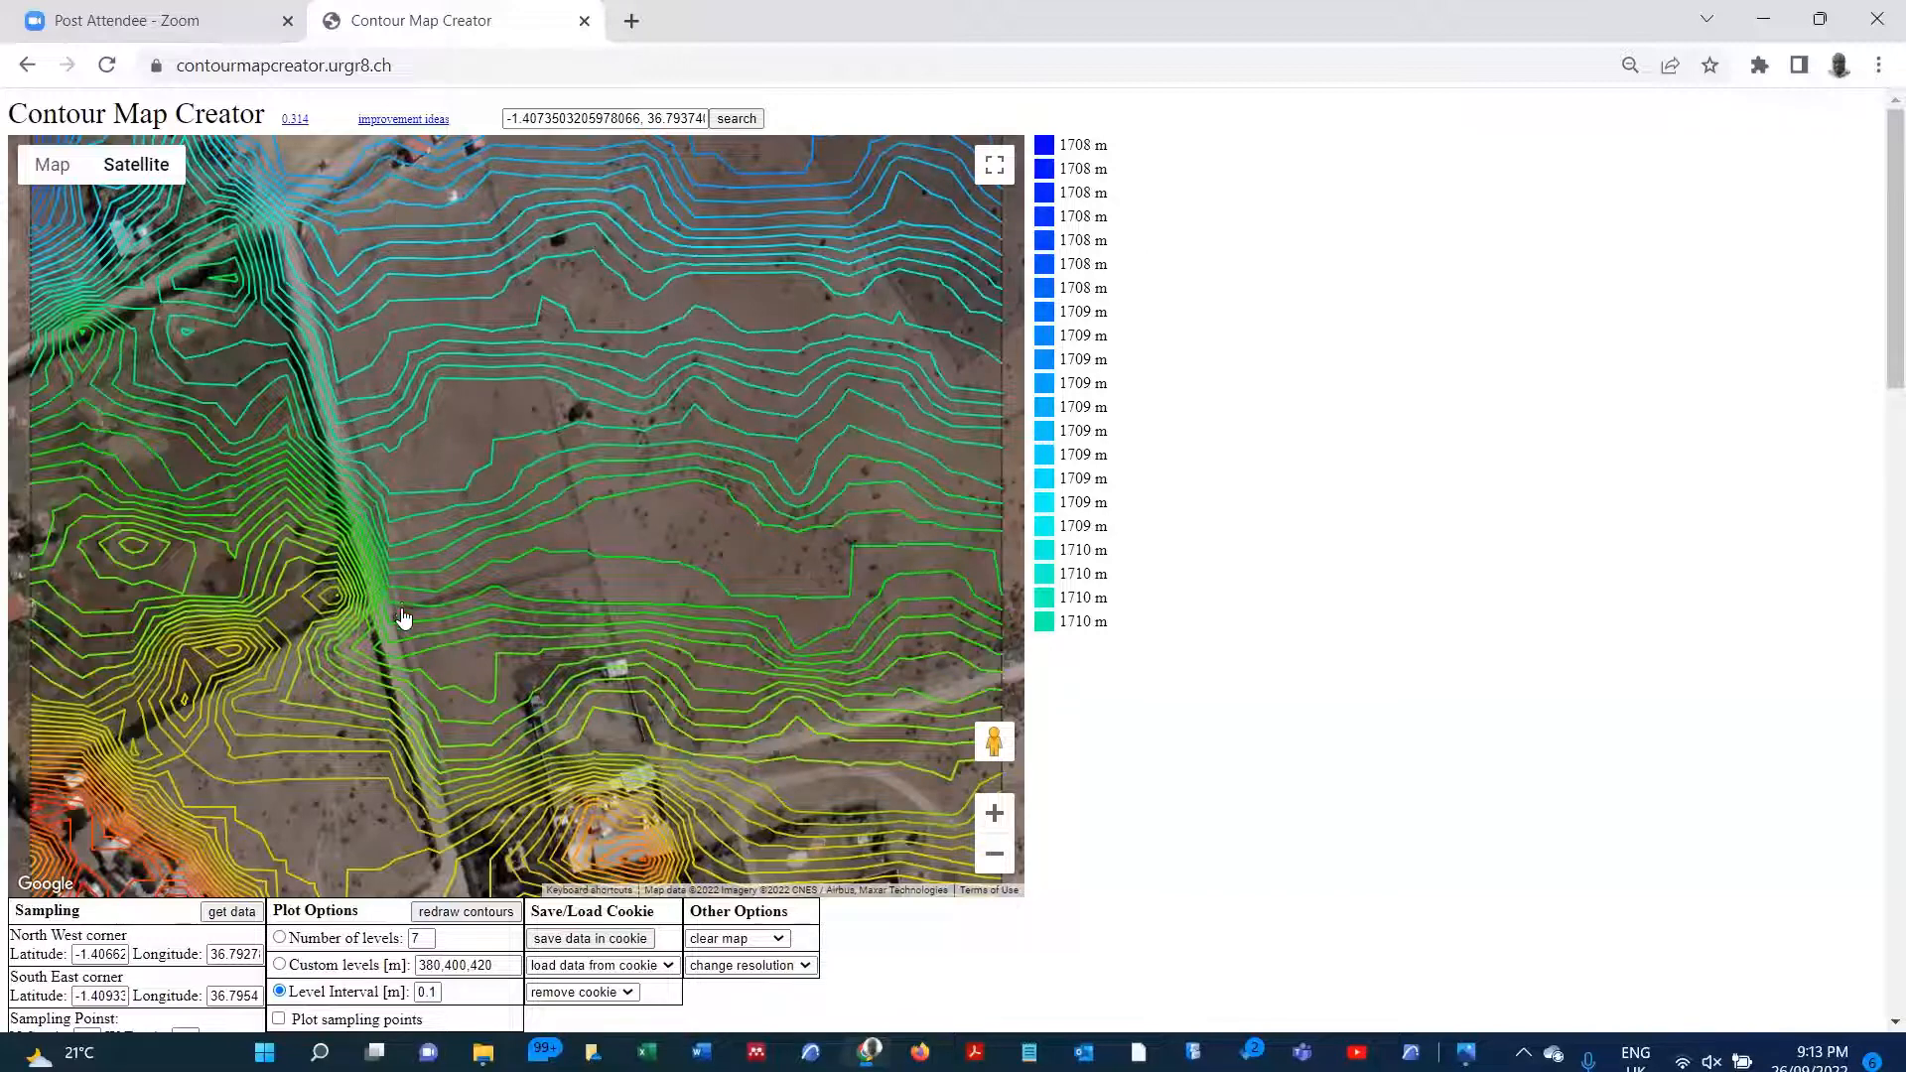
Step: Set the level interval back to 0.2 m and redraw the contours
click(438, 992)
text(2)
click(442, 911)
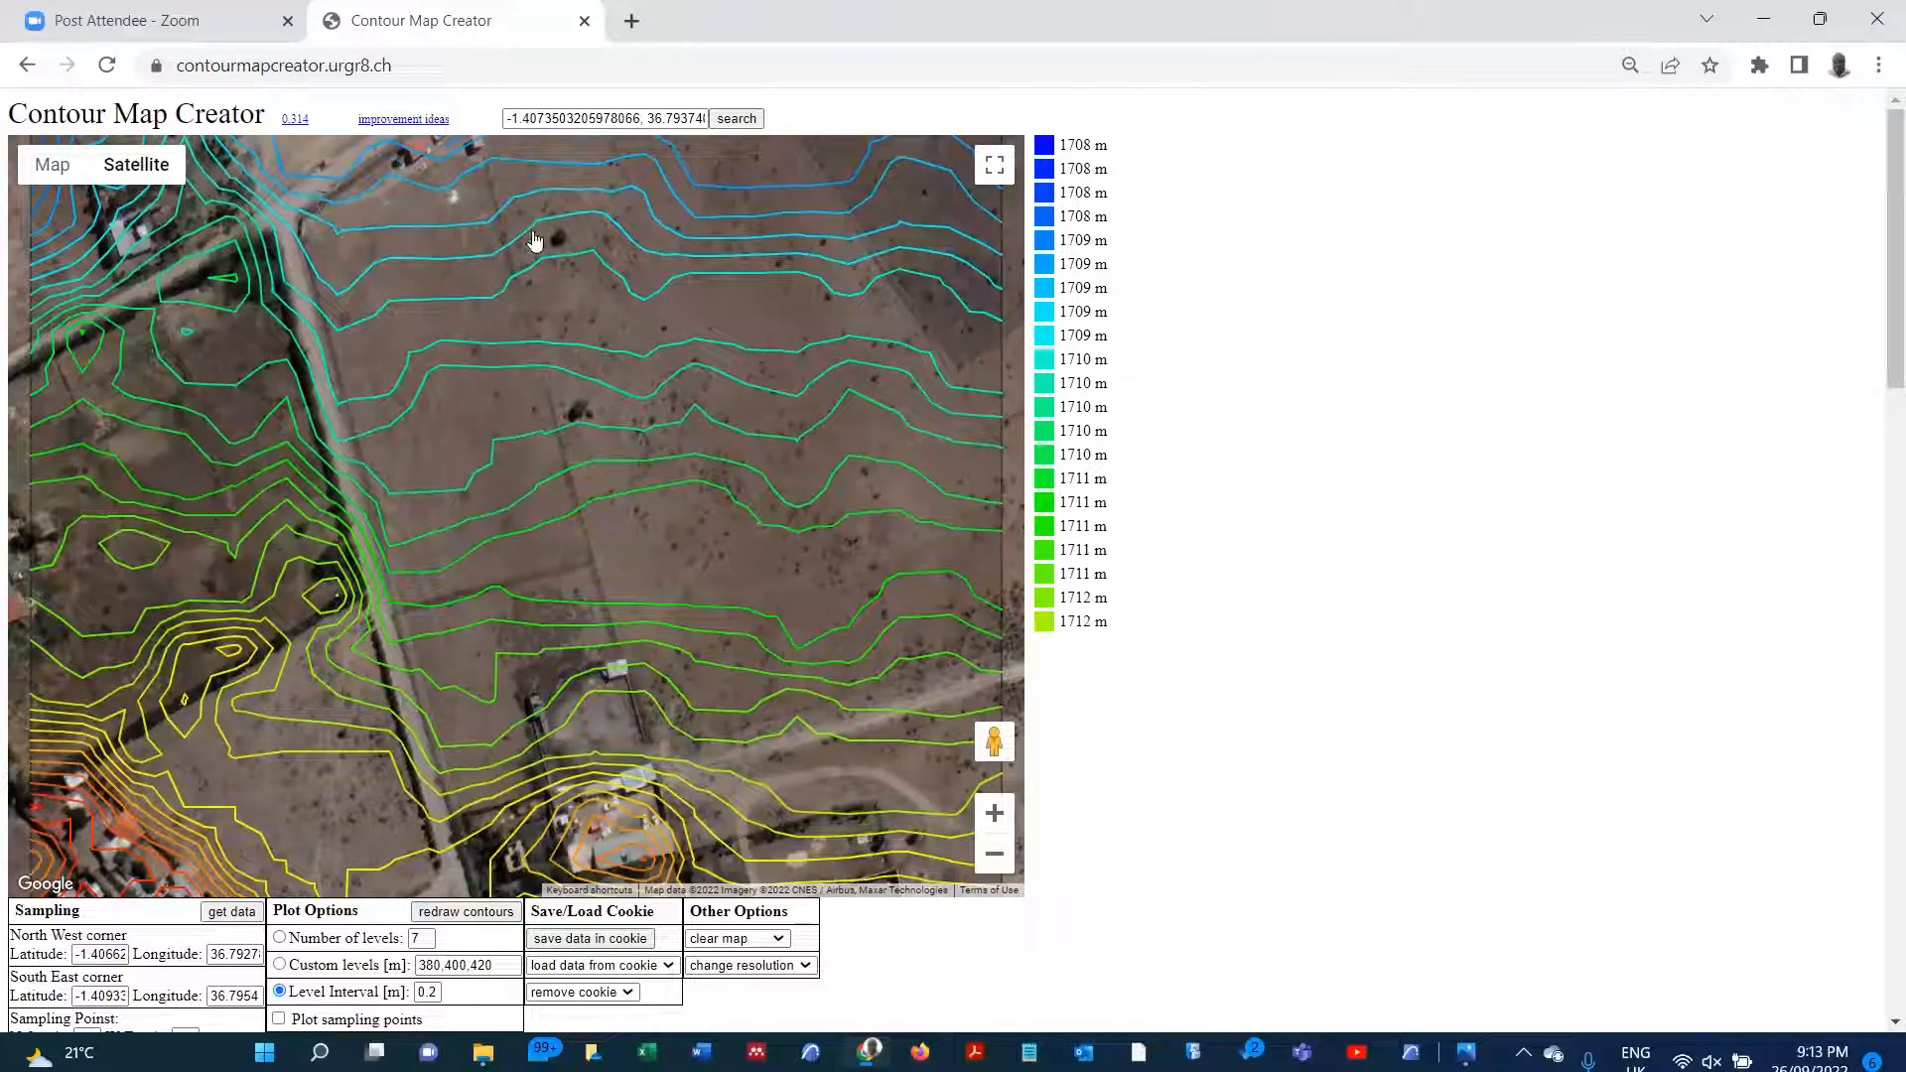
Step: Examine the contours over the plot and its surroundings on the satellite map, including the sampling rectangle's northern part
scroll(497, 567, up, 2)
scroll(497, 567, up, 2)
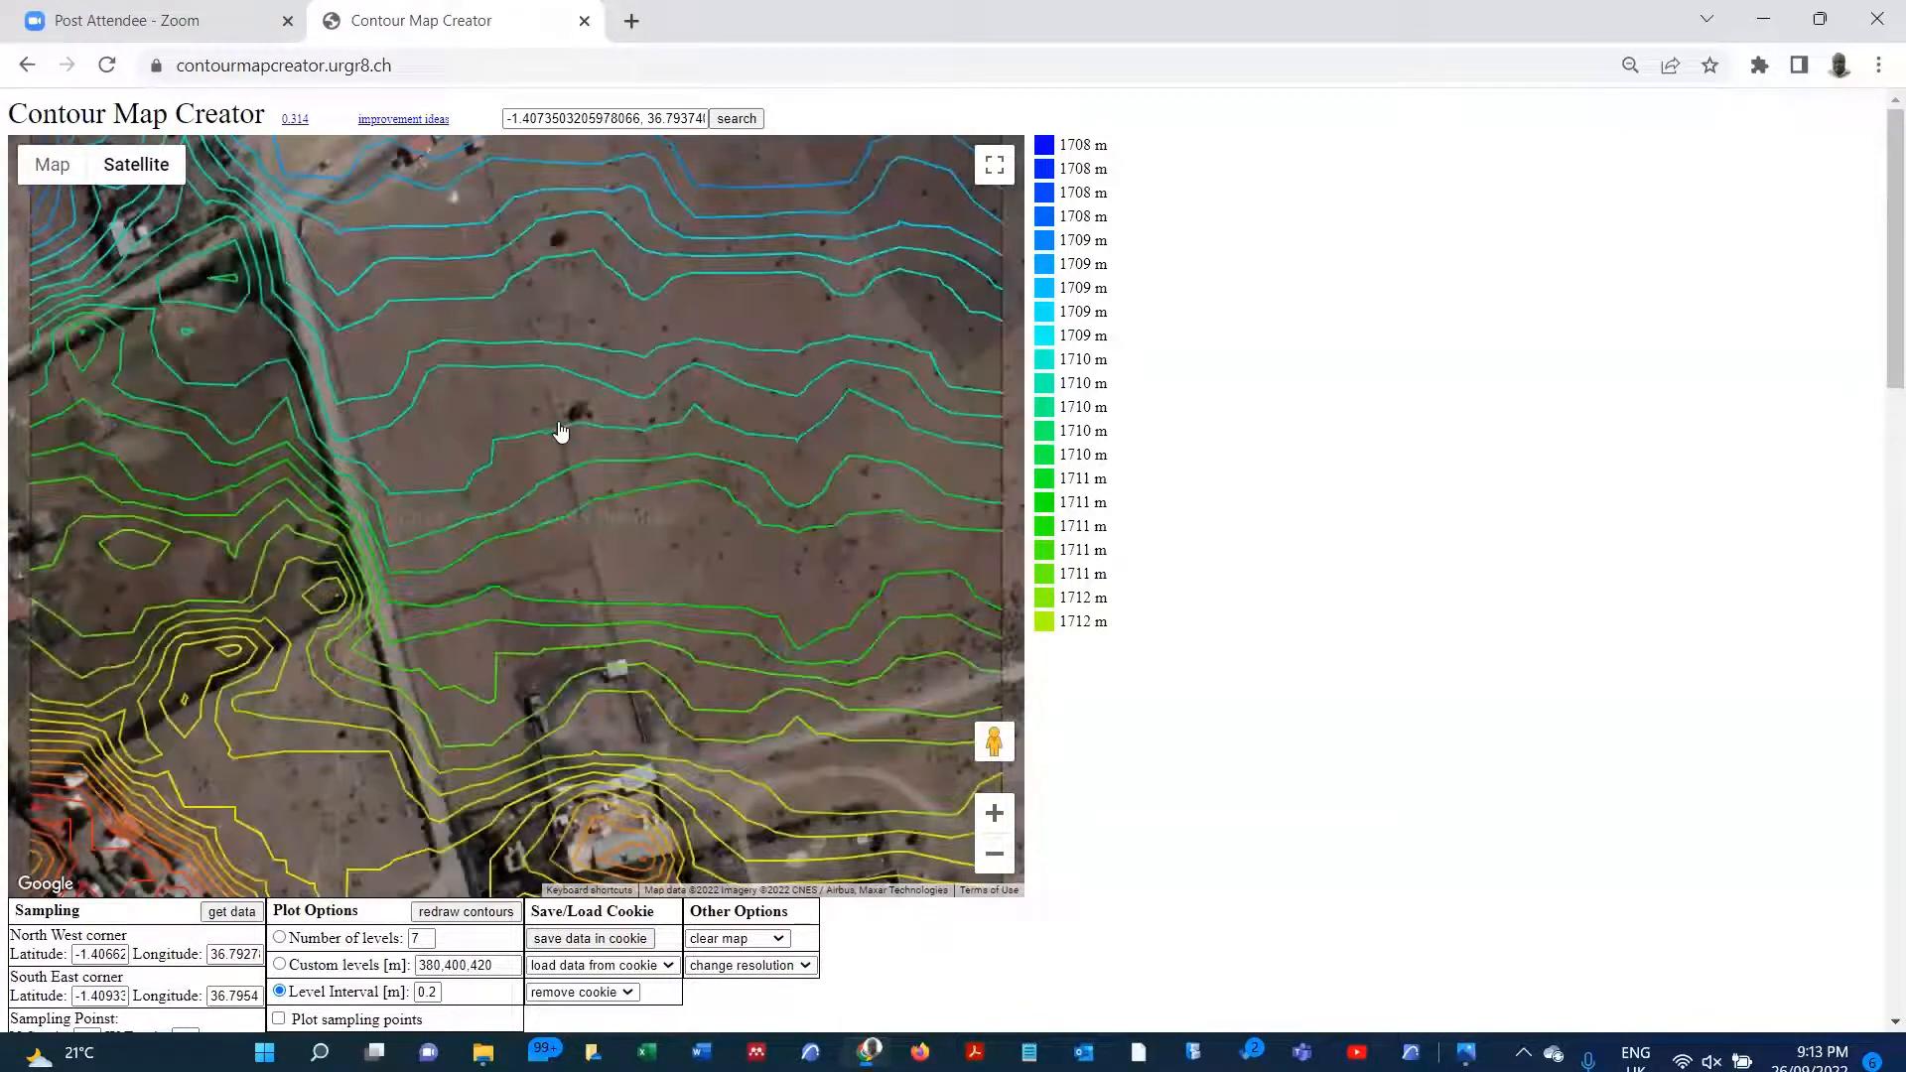
click(997, 860)
double_click(993, 821)
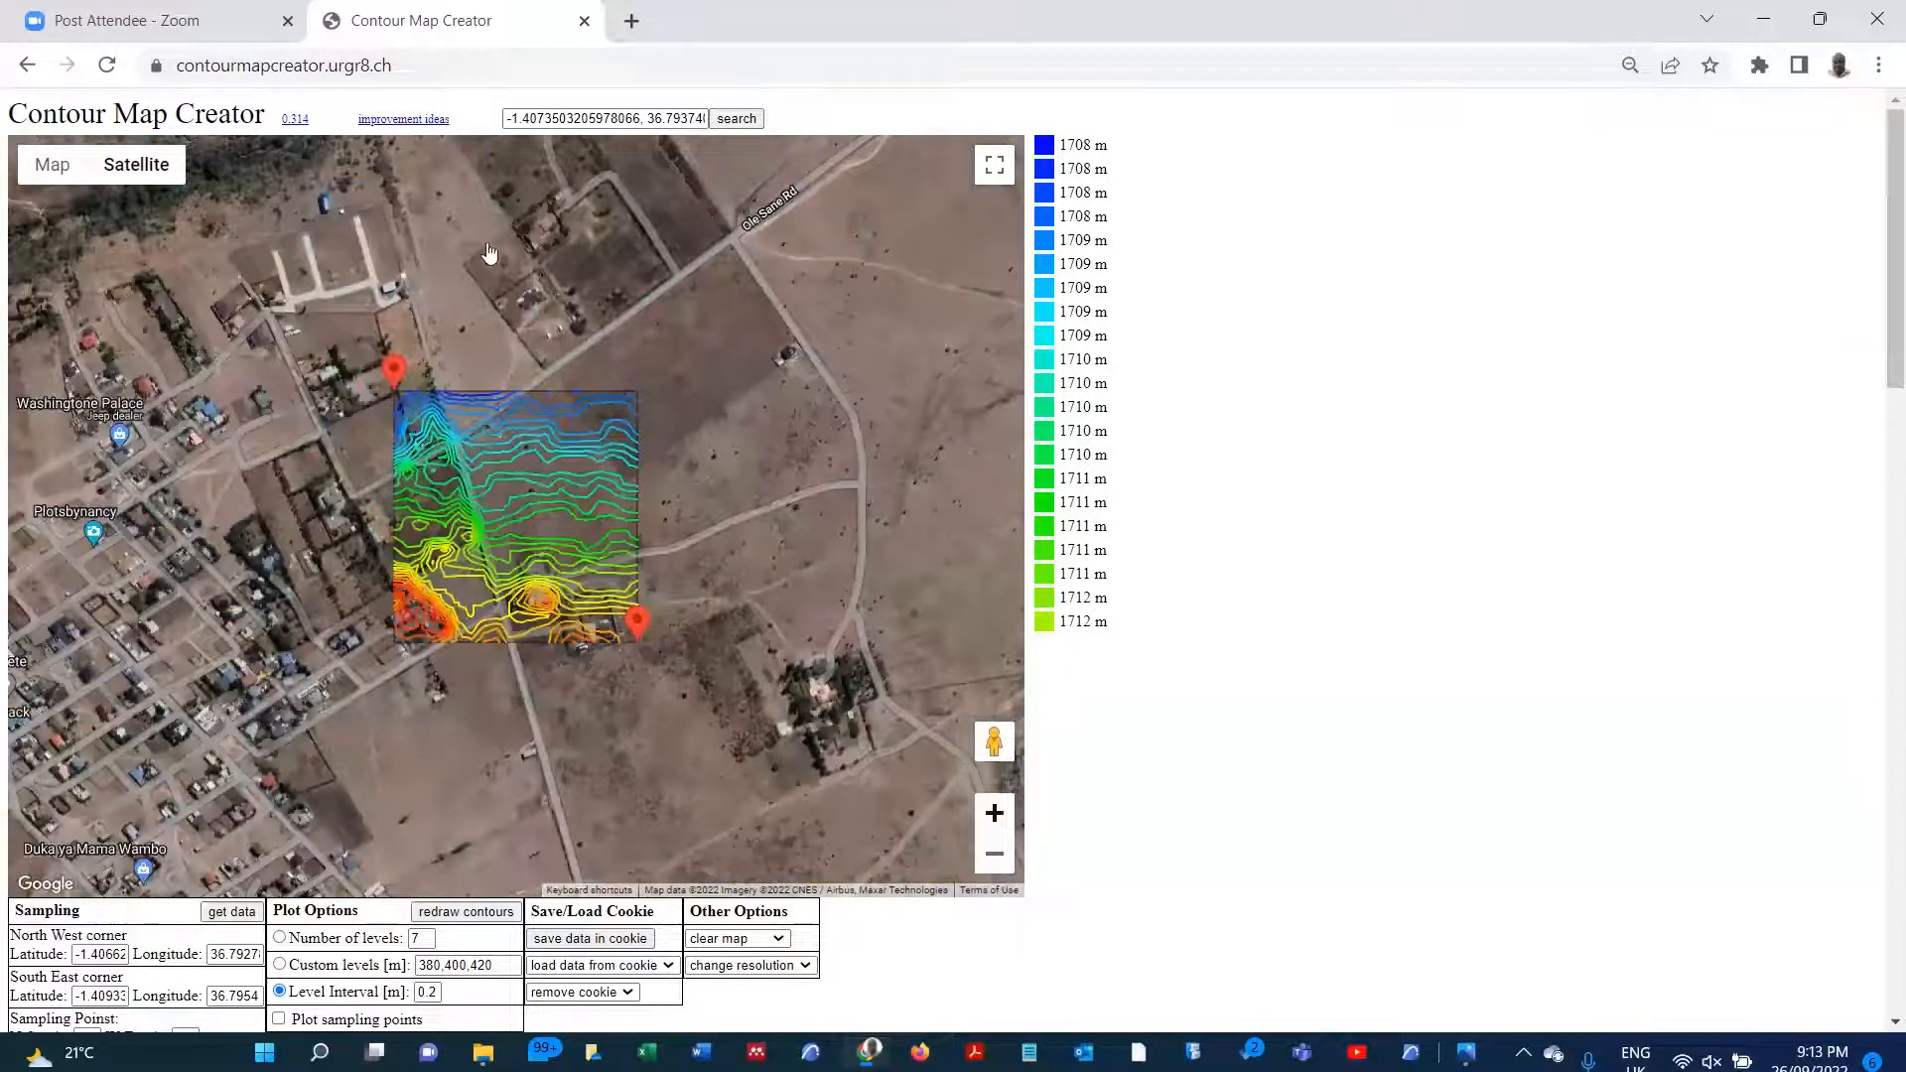
scroll(387, 425, down, 1)
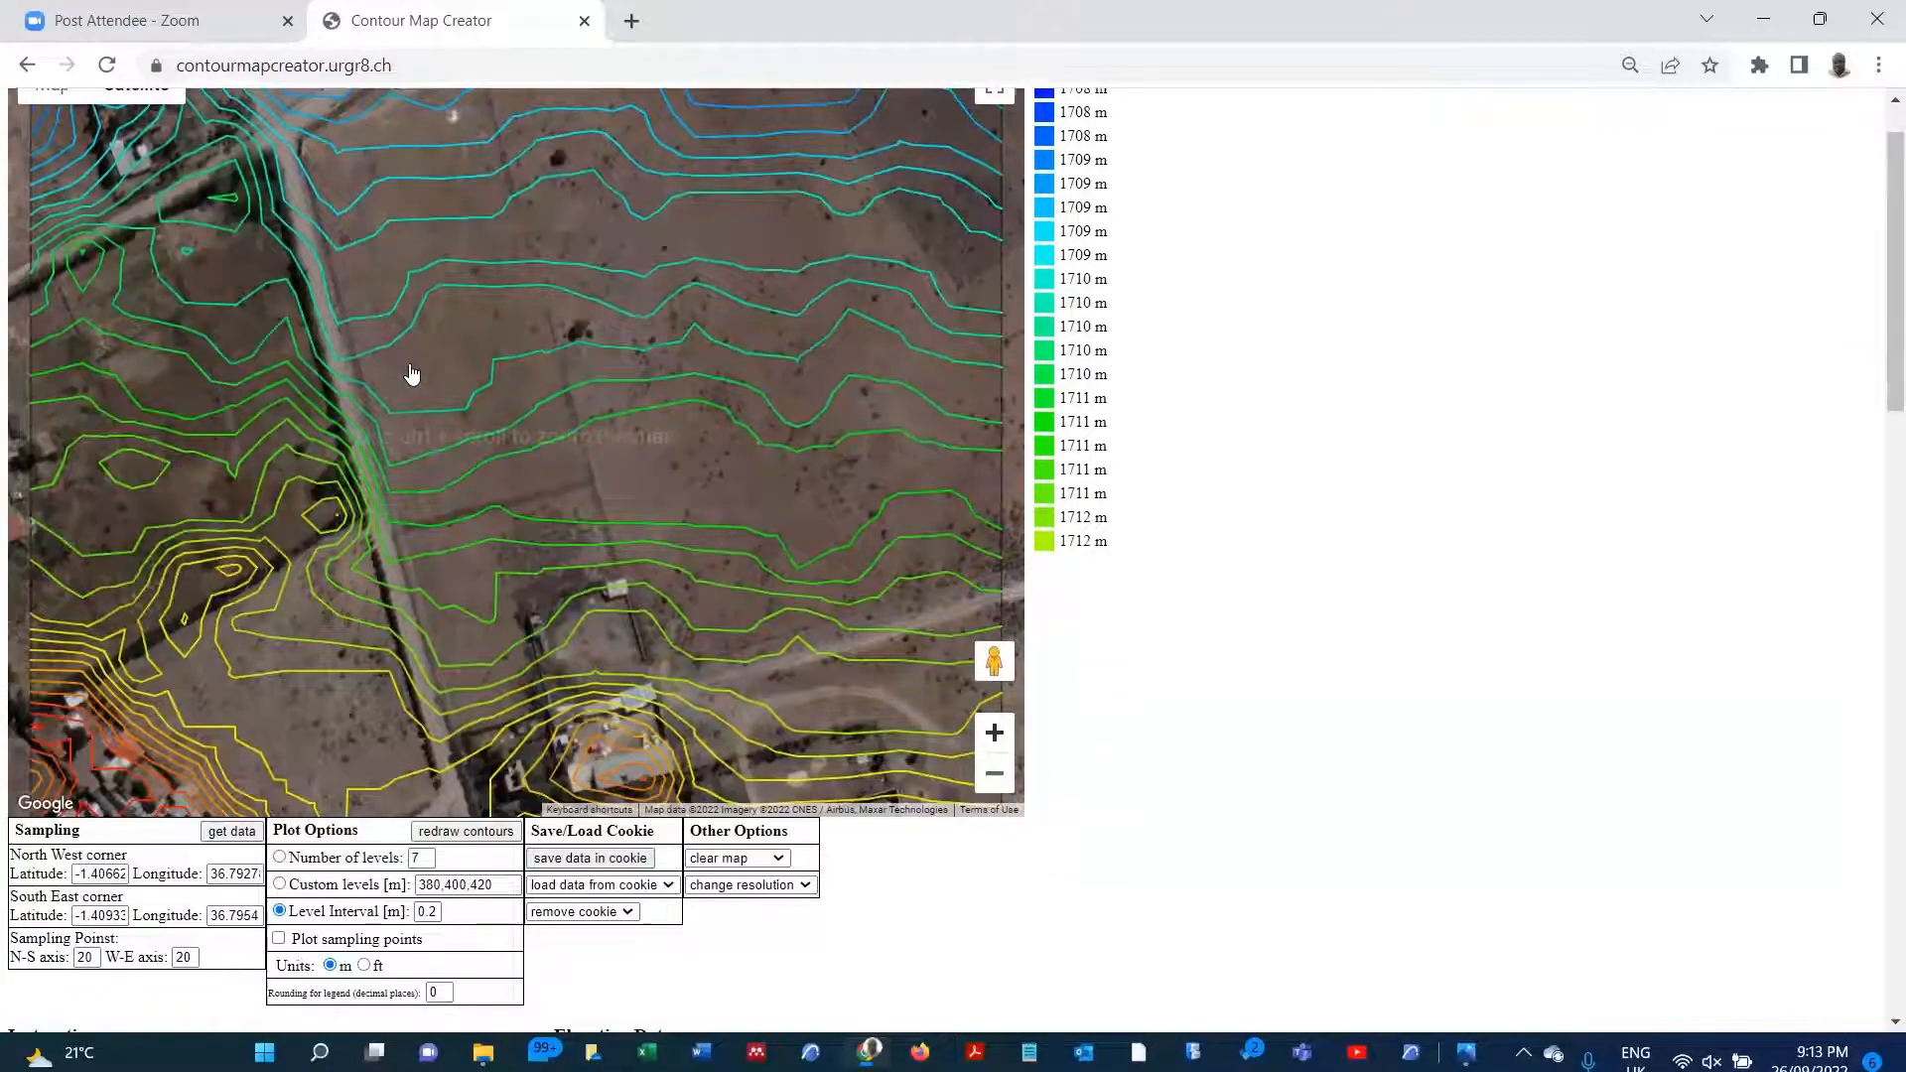
scroll(413, 374, up, 1)
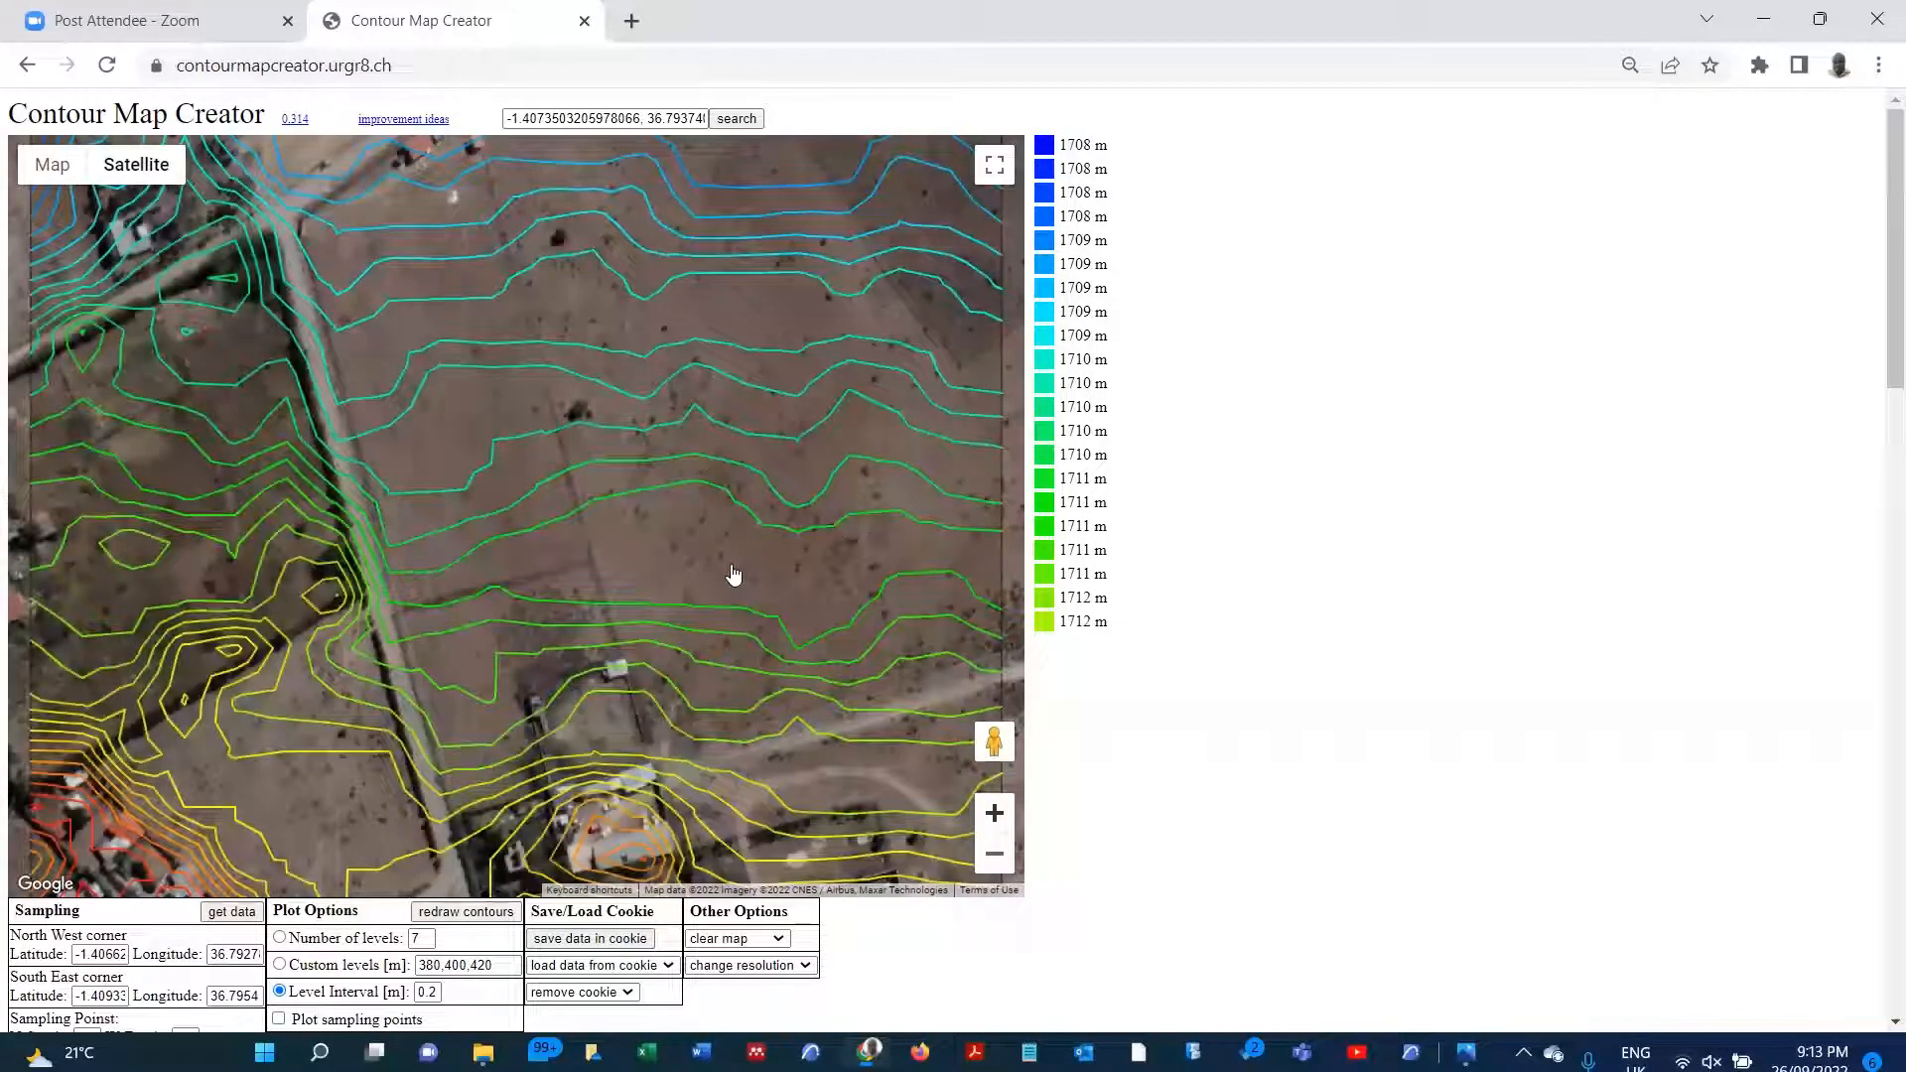
drag(732, 576, 780, 852)
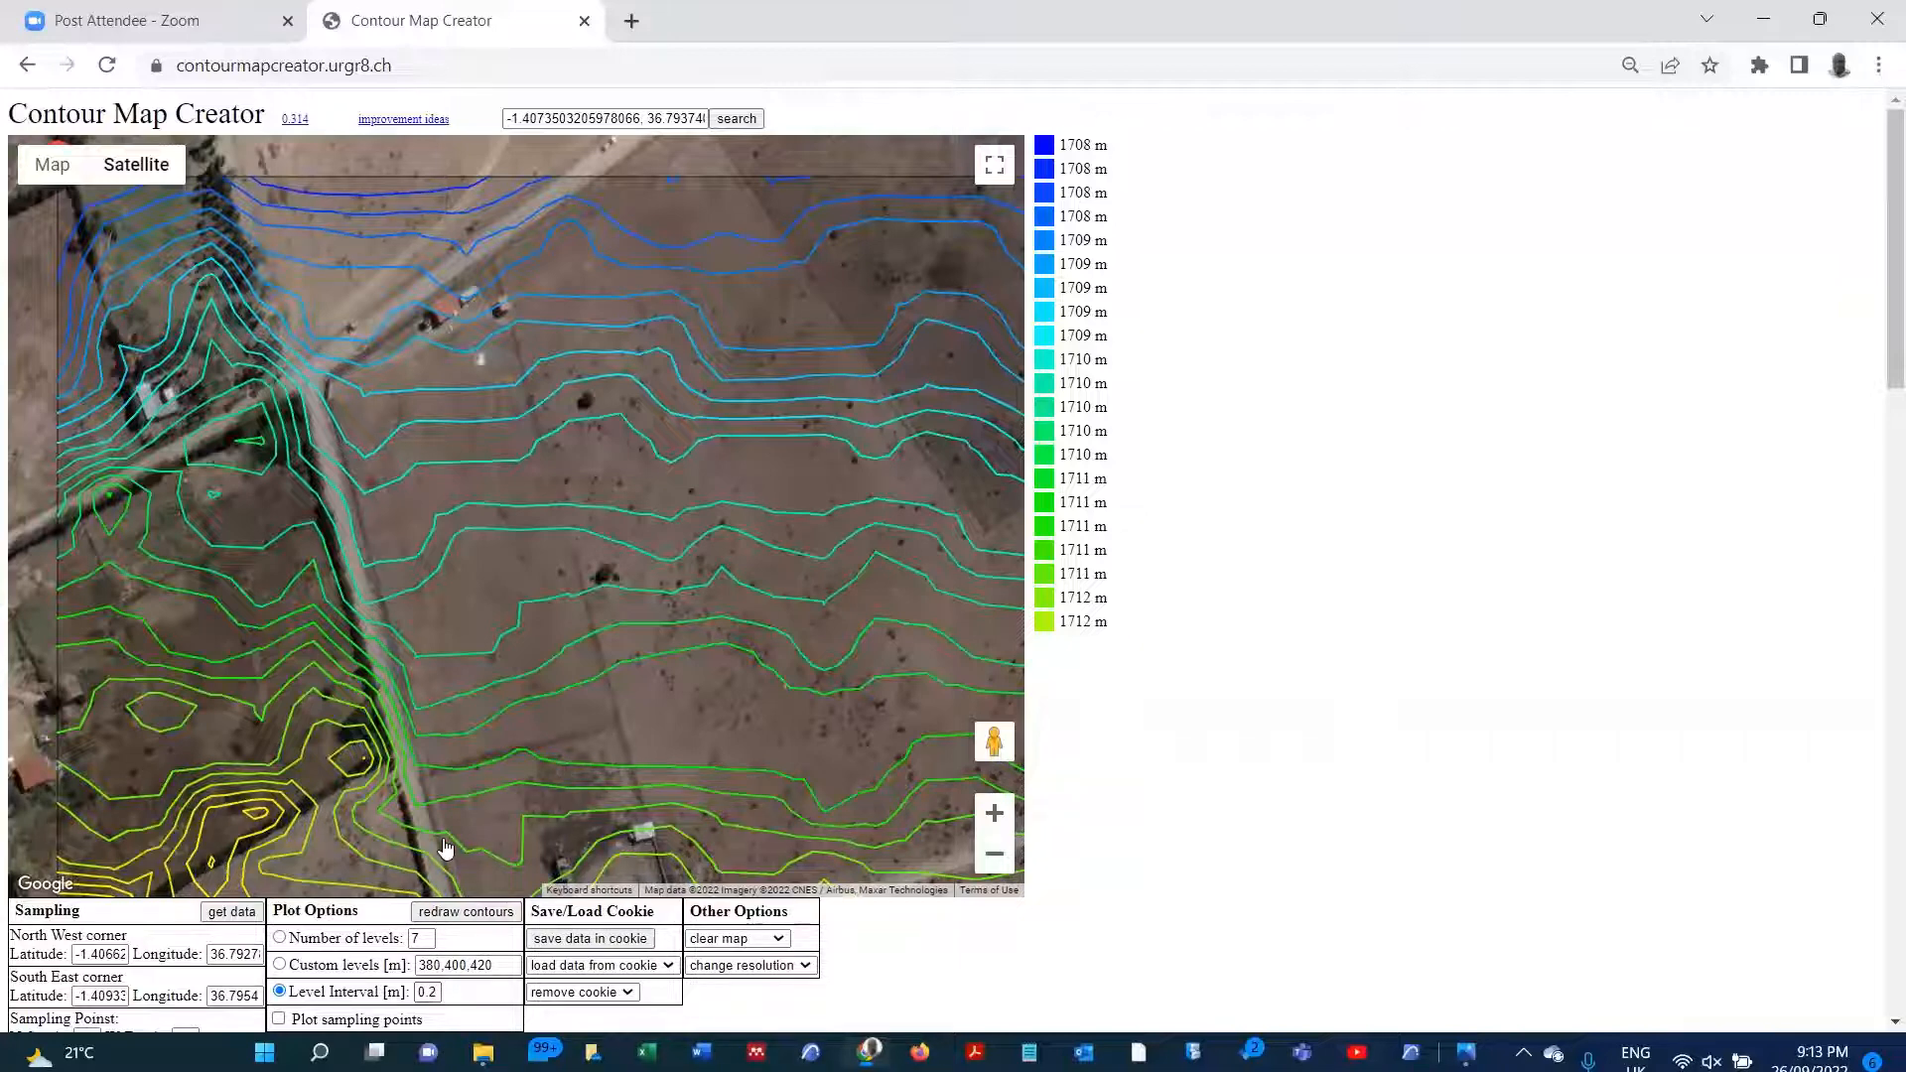
Step: Download the contour map as a KML file and allow the site to download multiple files
scroll(437, 874, down, 3)
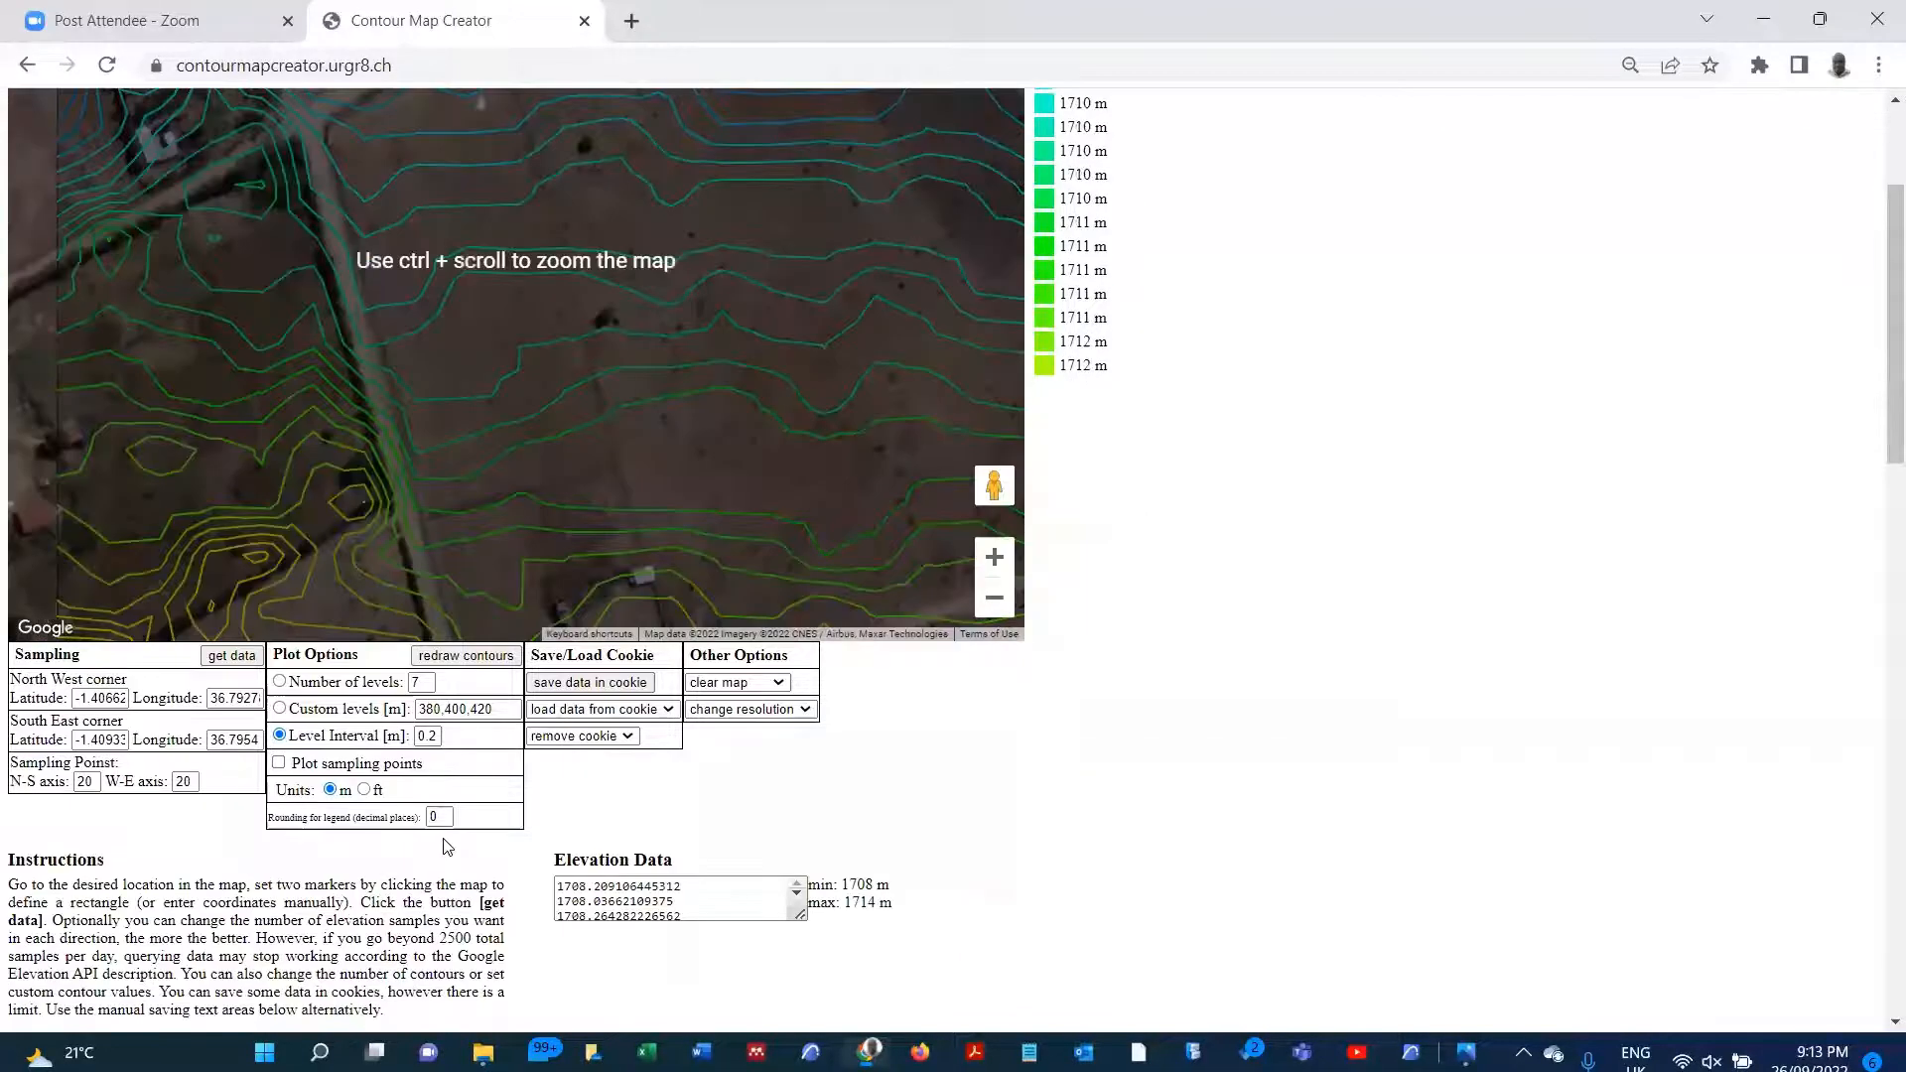
scroll(446, 846, down, 15)
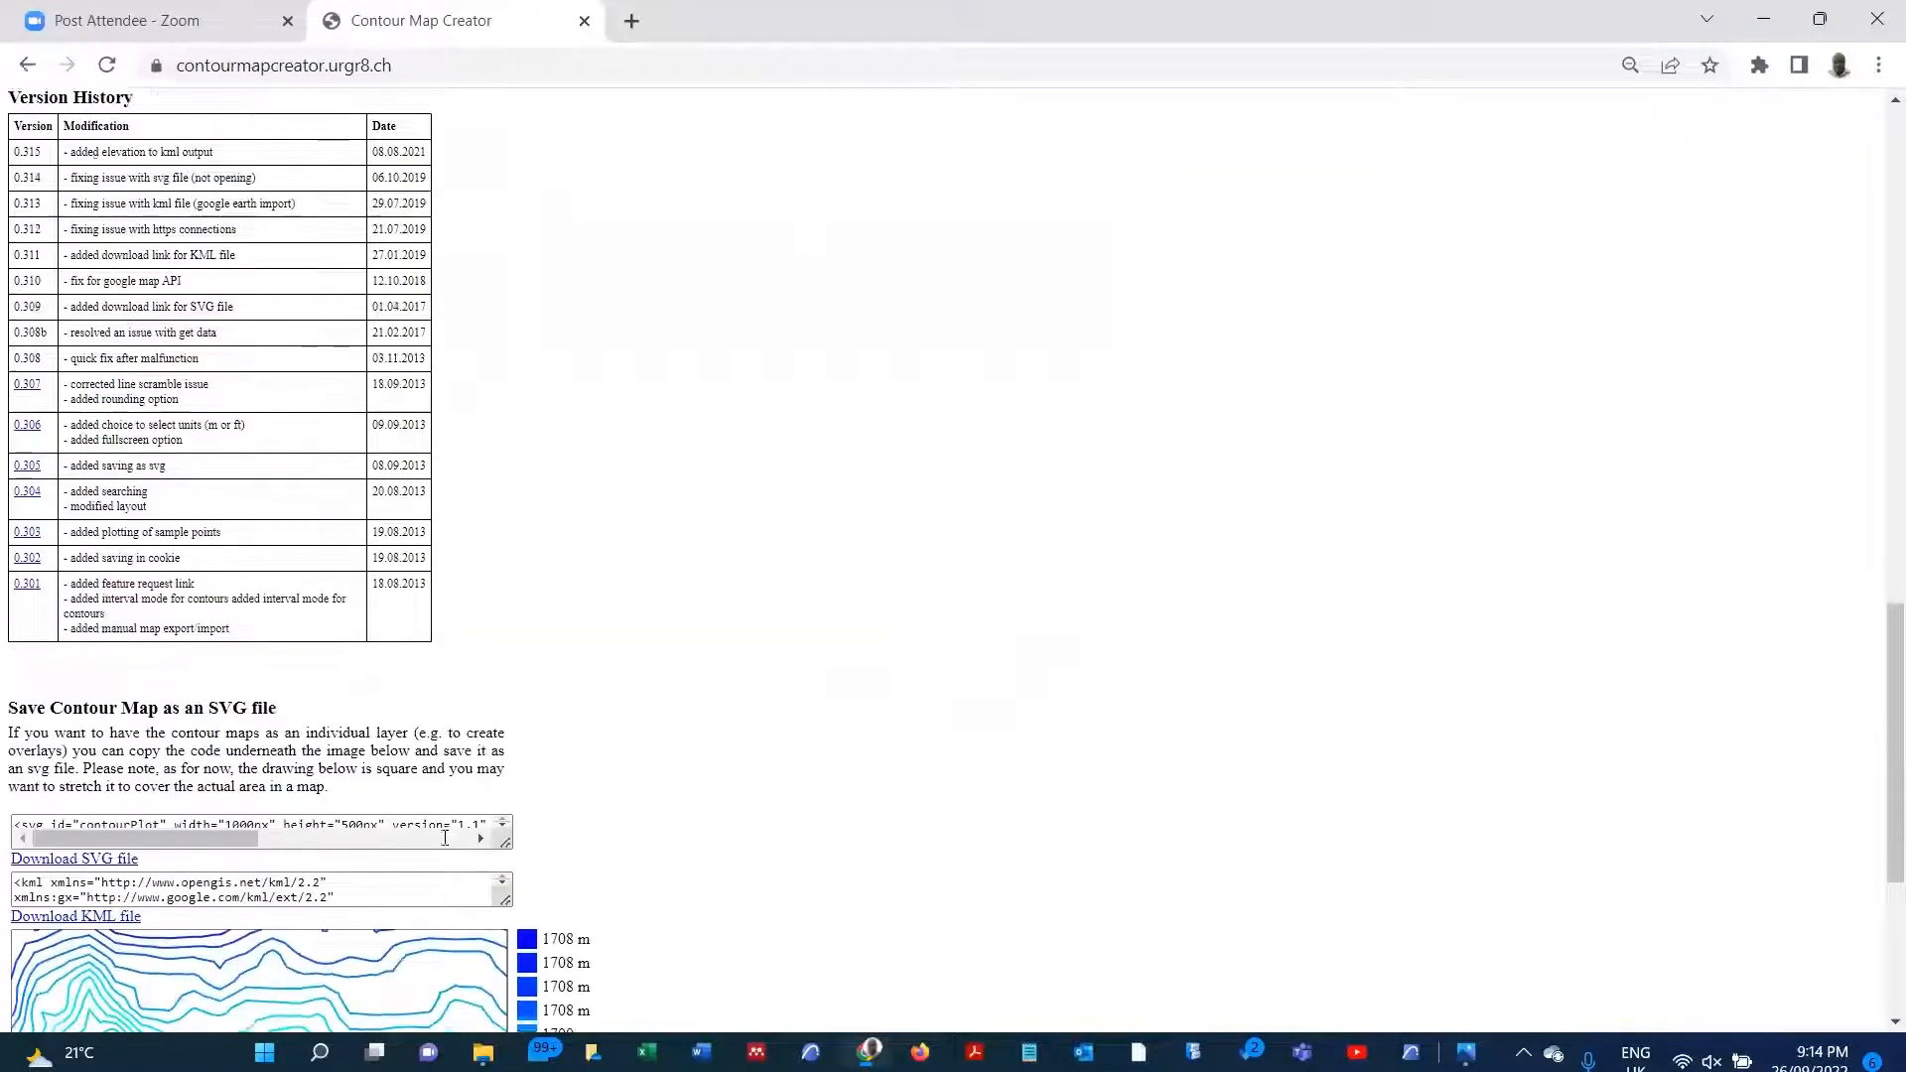
scroll(445, 839, down, 1)
scroll(444, 838, down, 3)
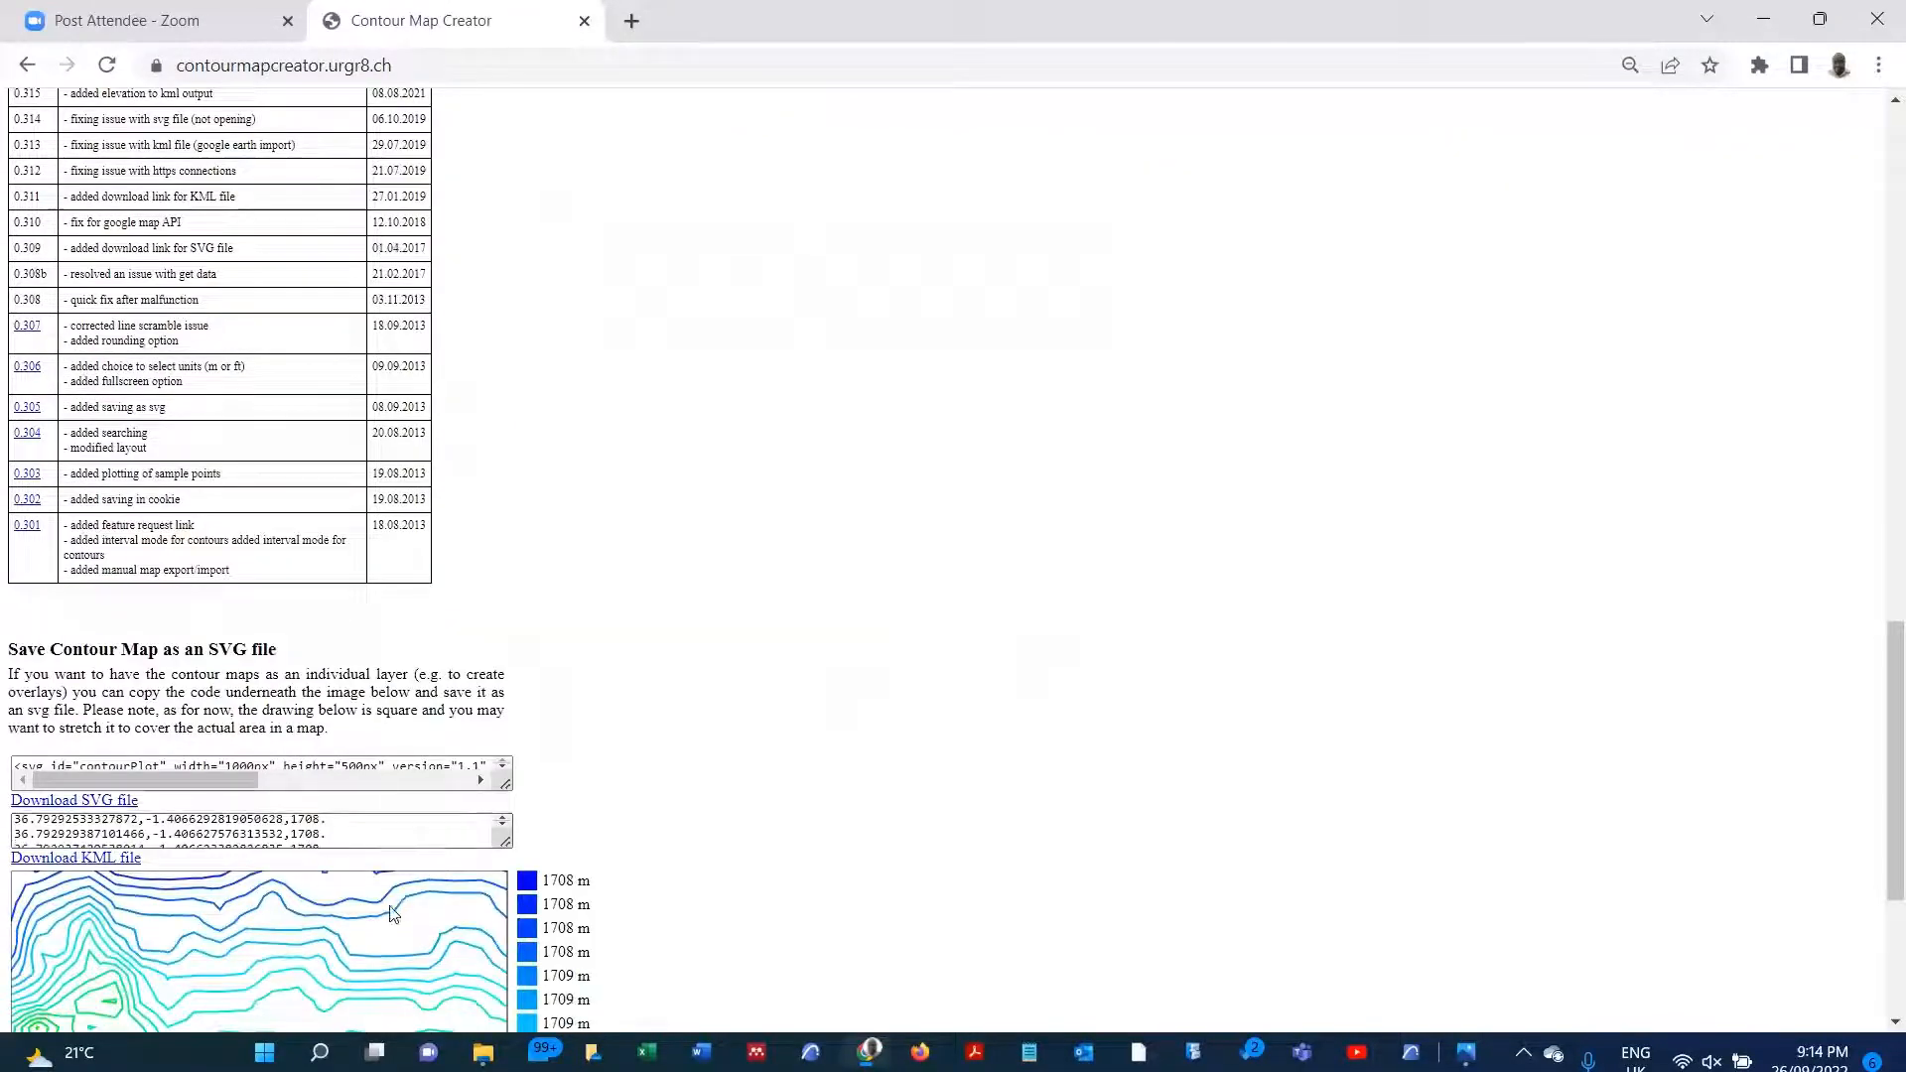
scroll(370, 913, down, 2)
scroll(85, 705, down, 1)
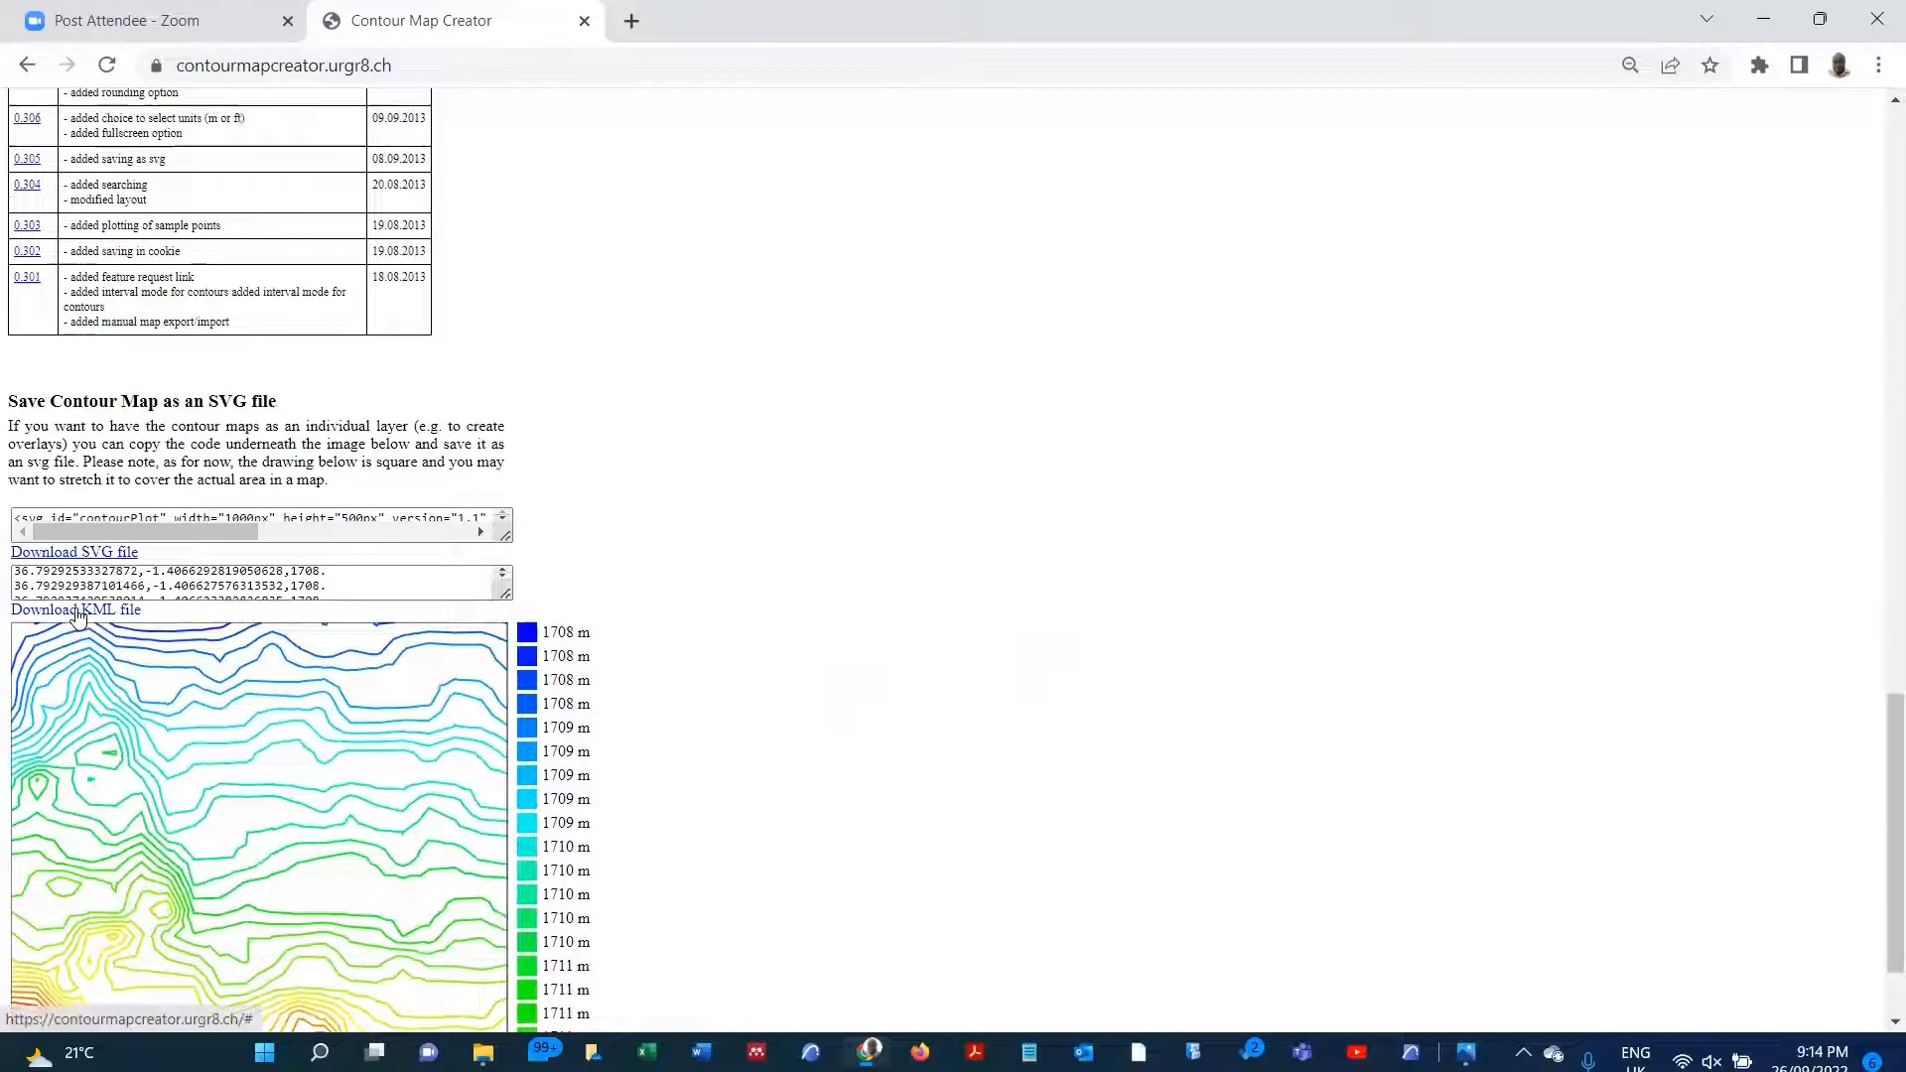
click(79, 615)
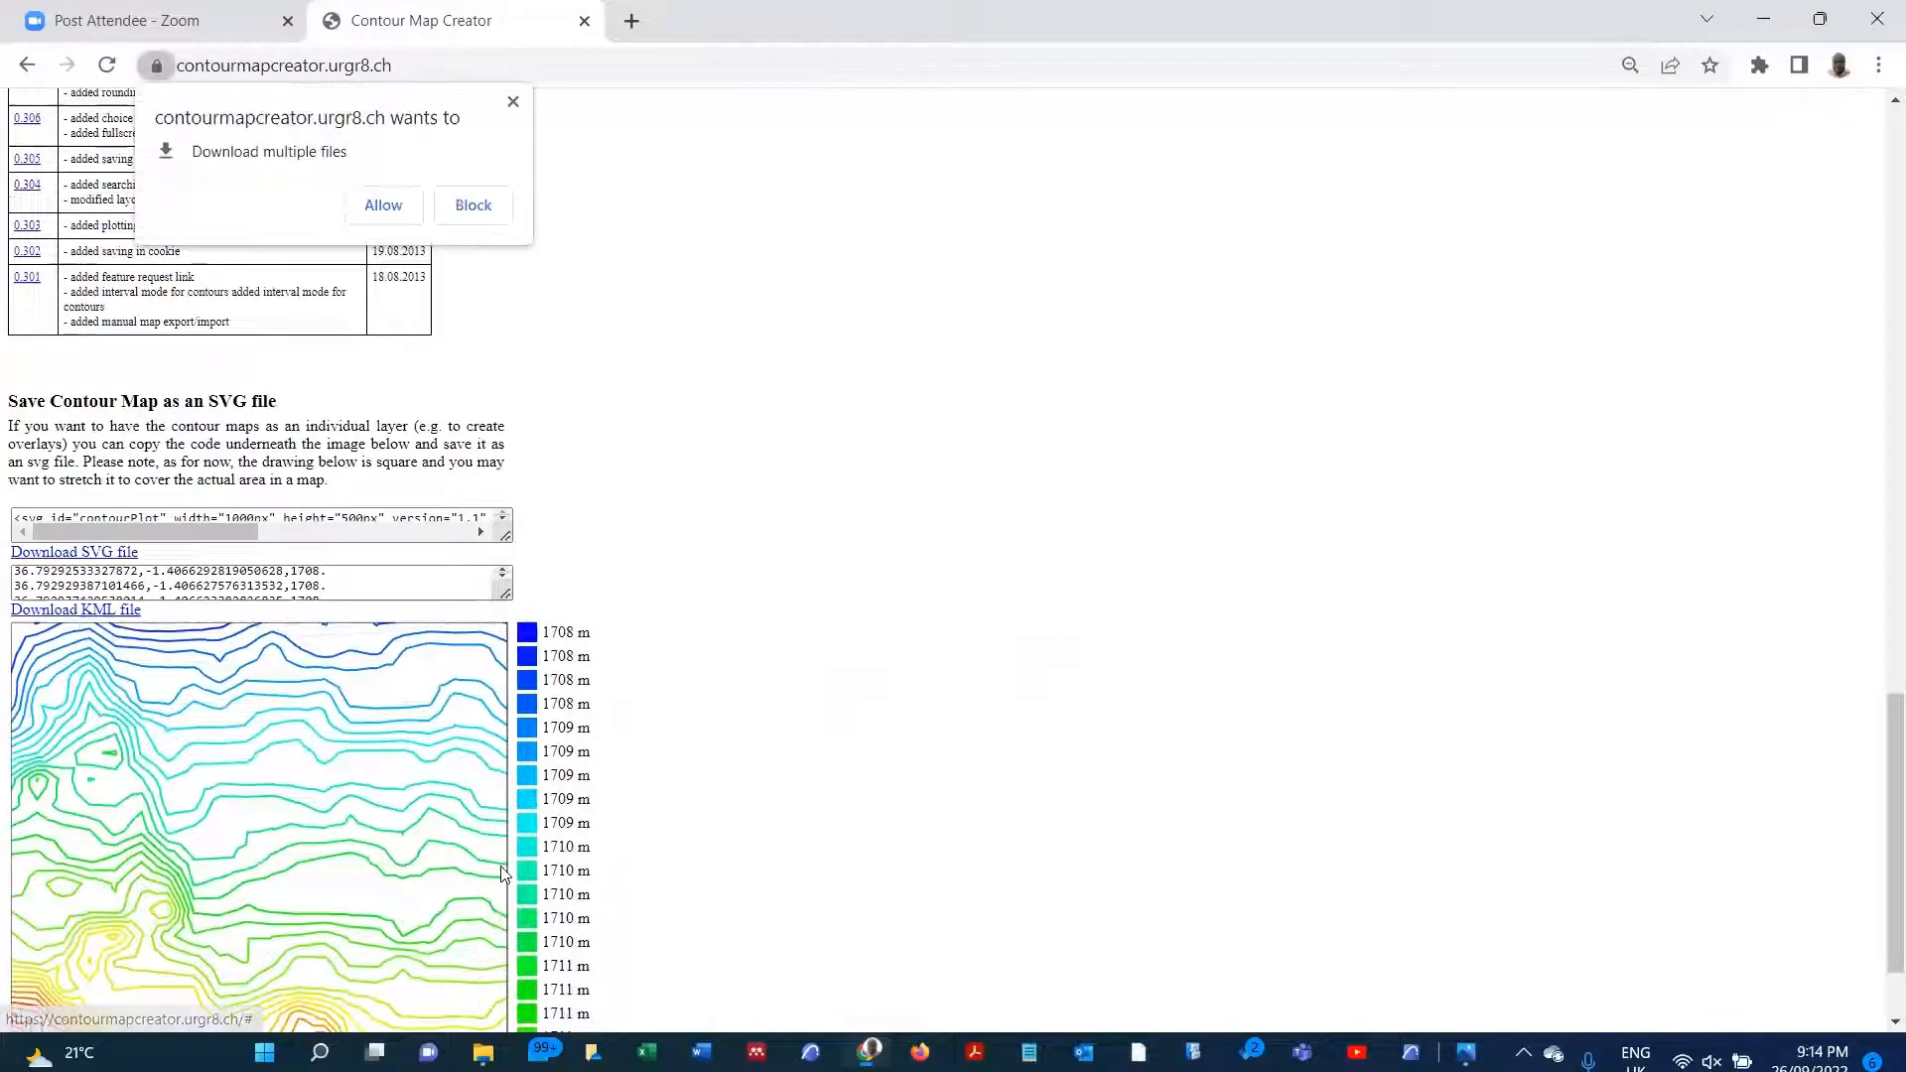
click(396, 208)
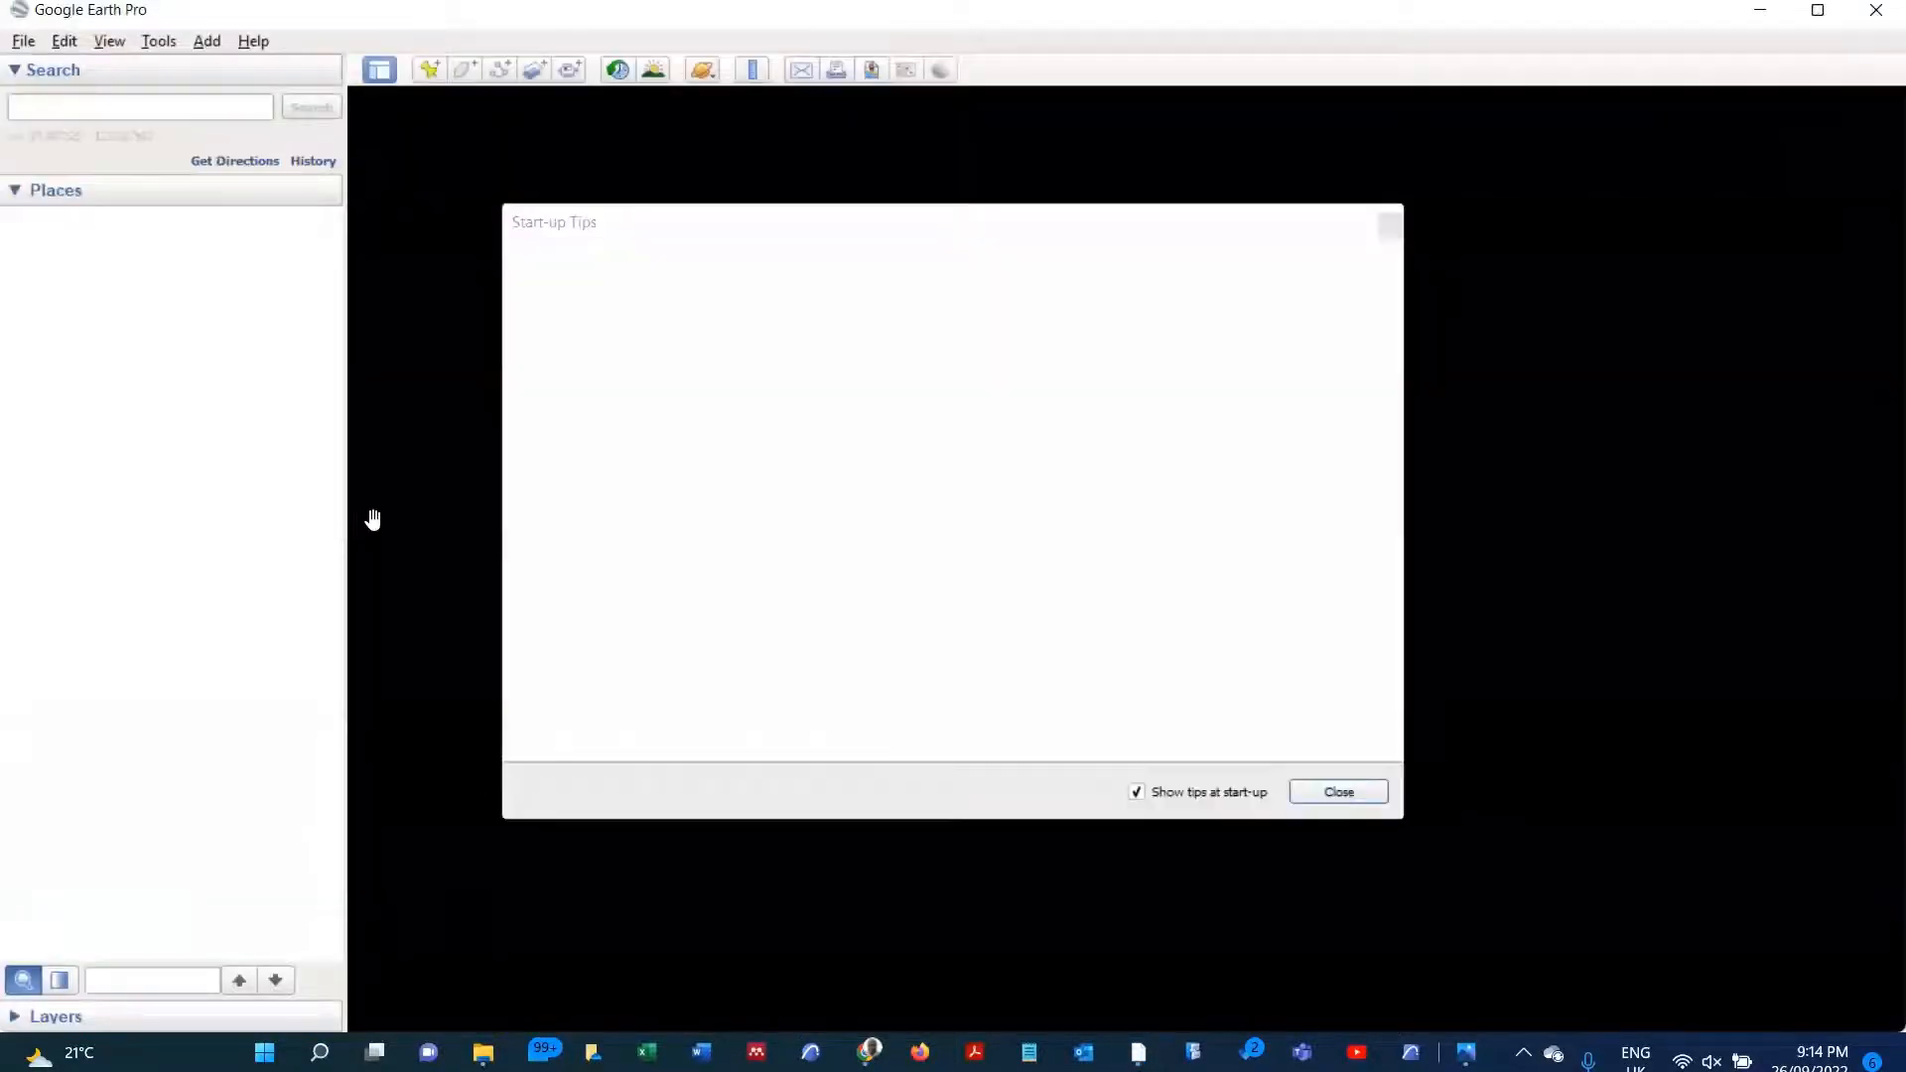
Step: Switch to Google Earth Pro, dismiss the start-up tips, and hide the older saved contours to inspect contours (15).kml over the plot
click(1362, 792)
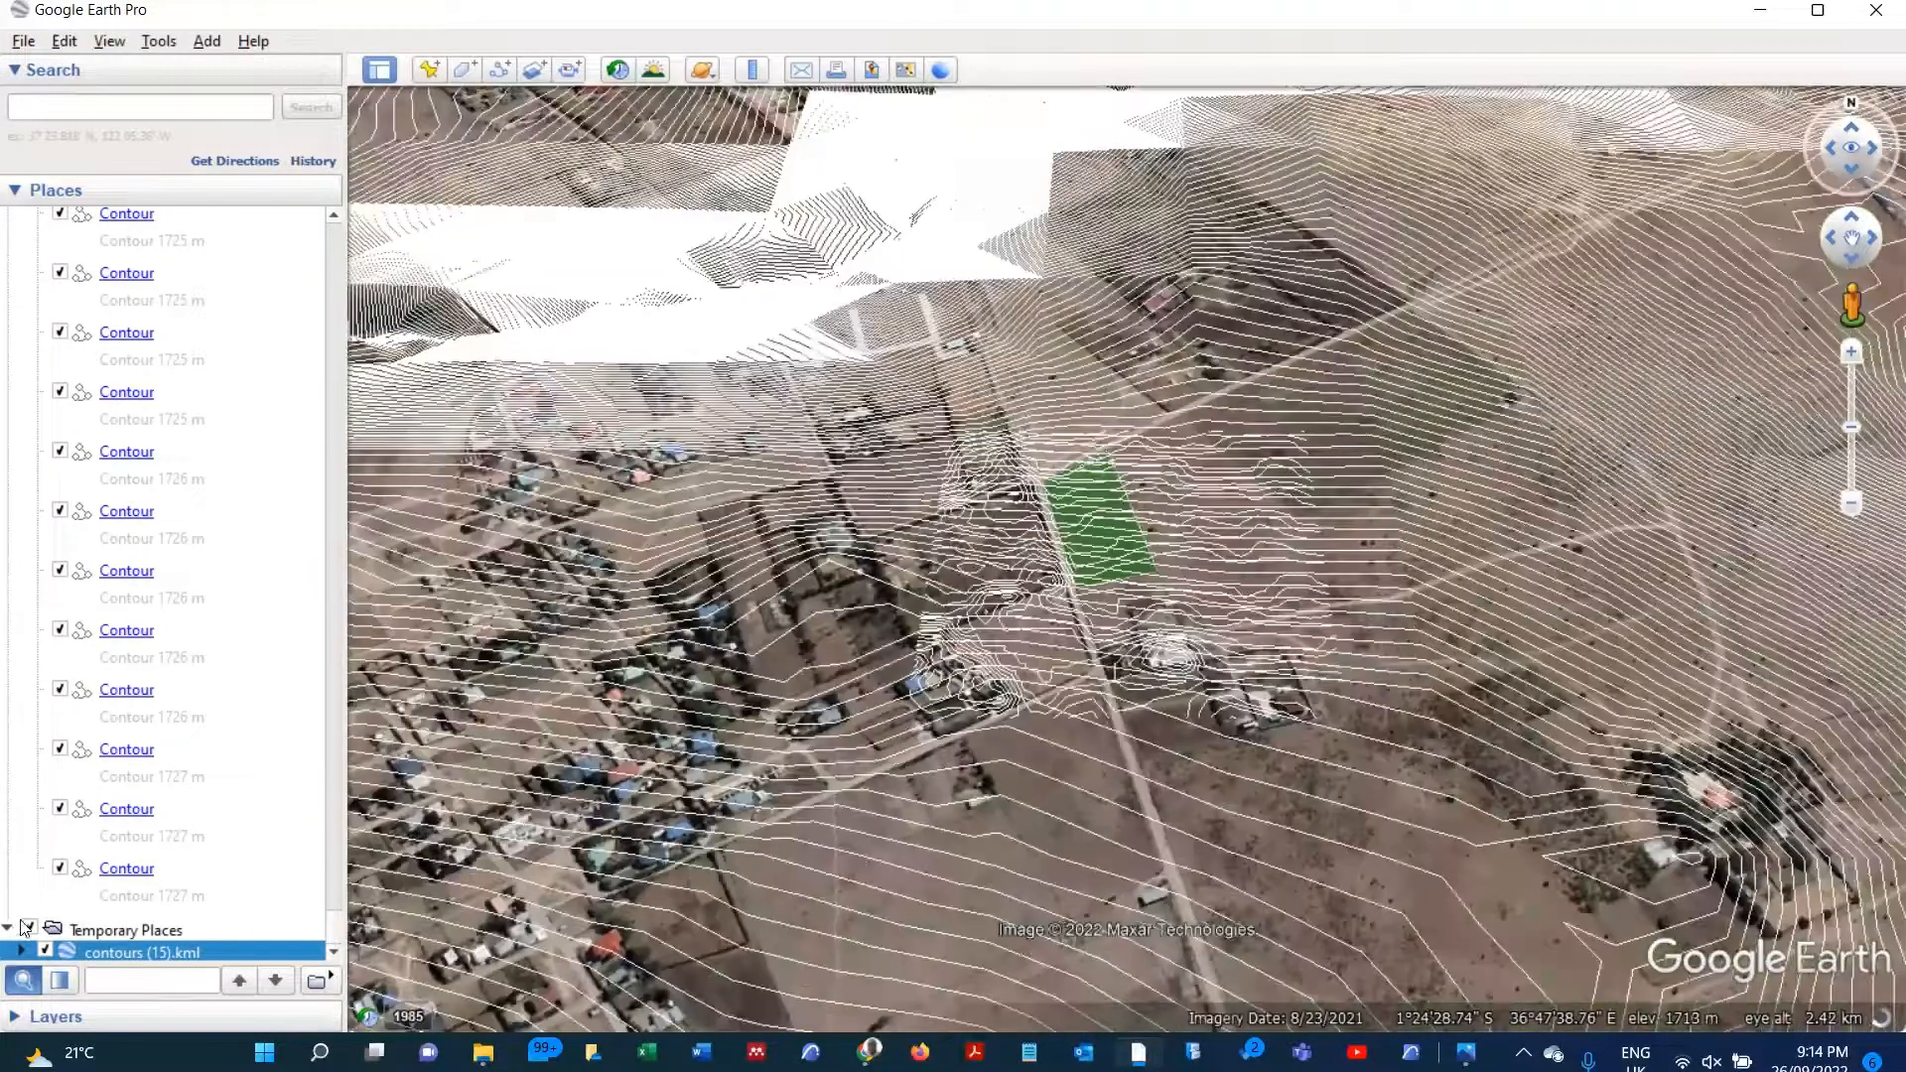
drag(335, 925, 306, 374)
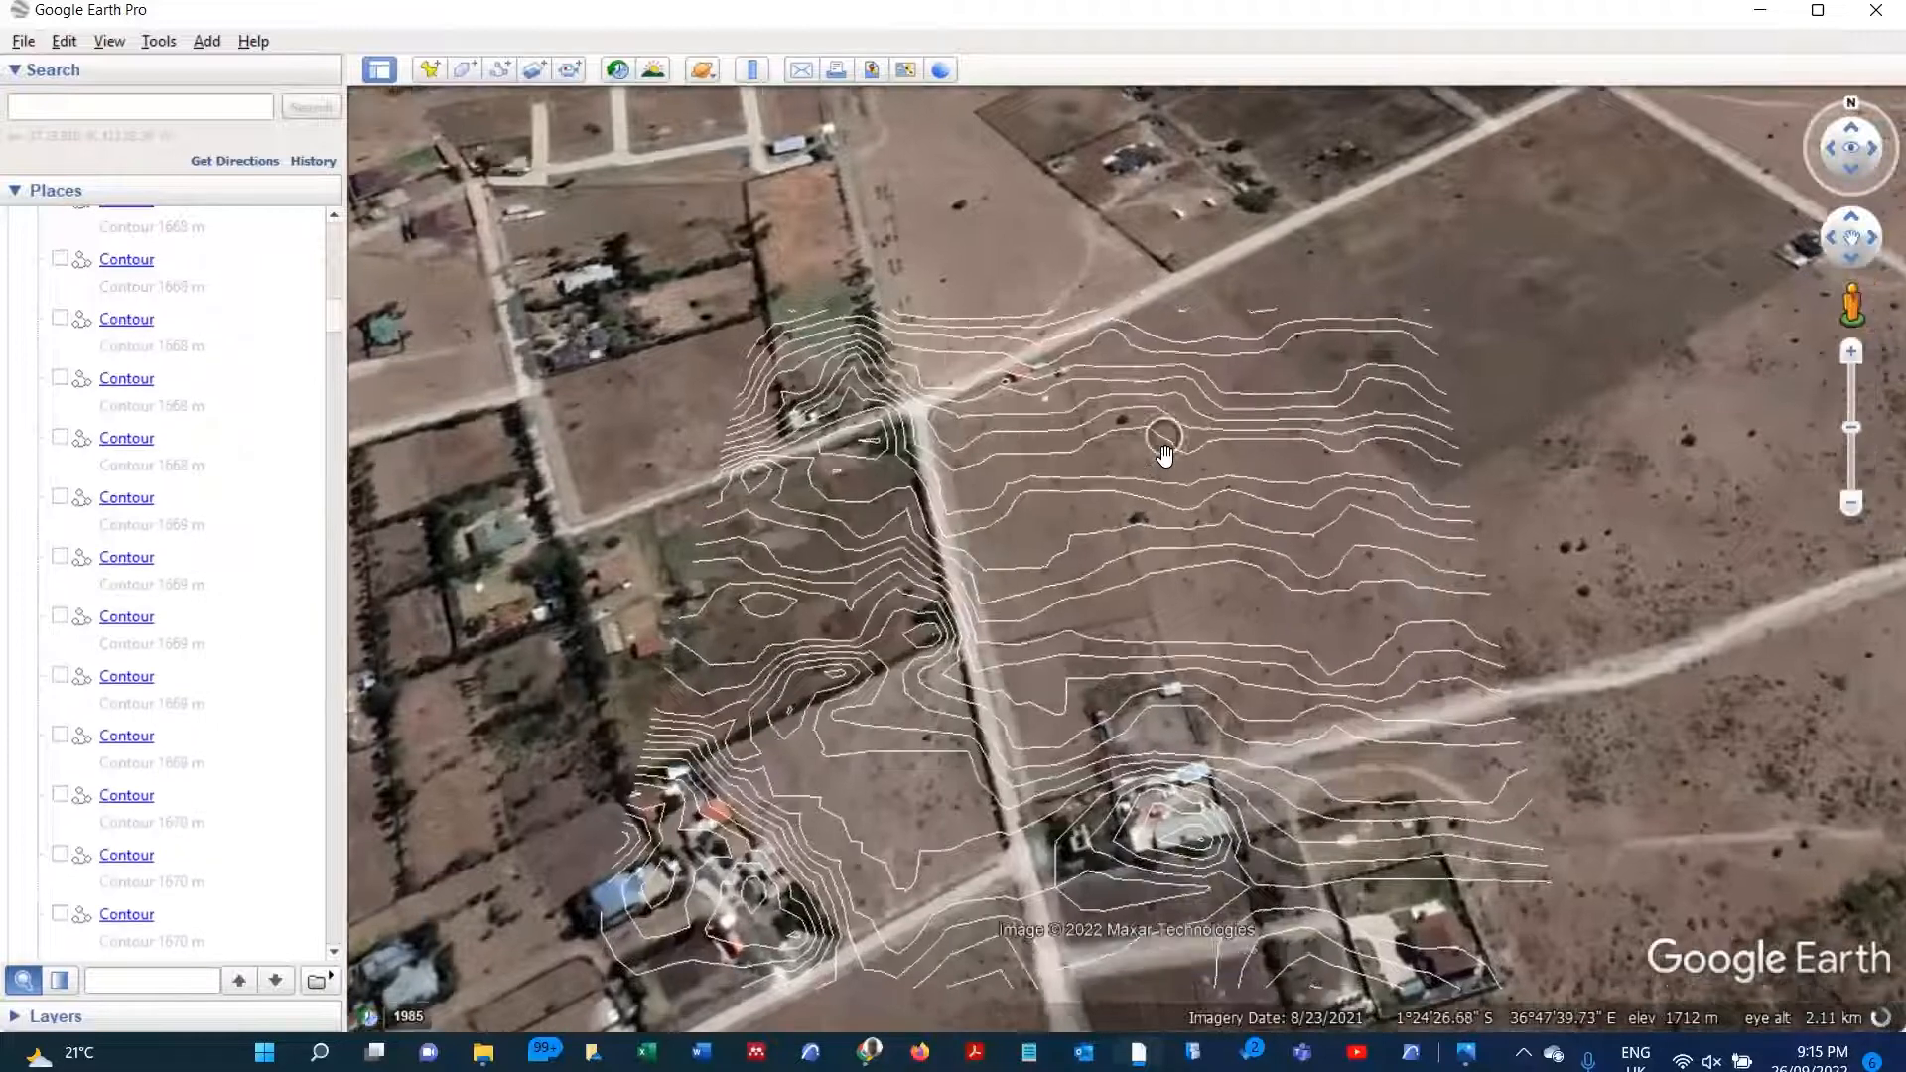
scroll(1165, 456, up, 1)
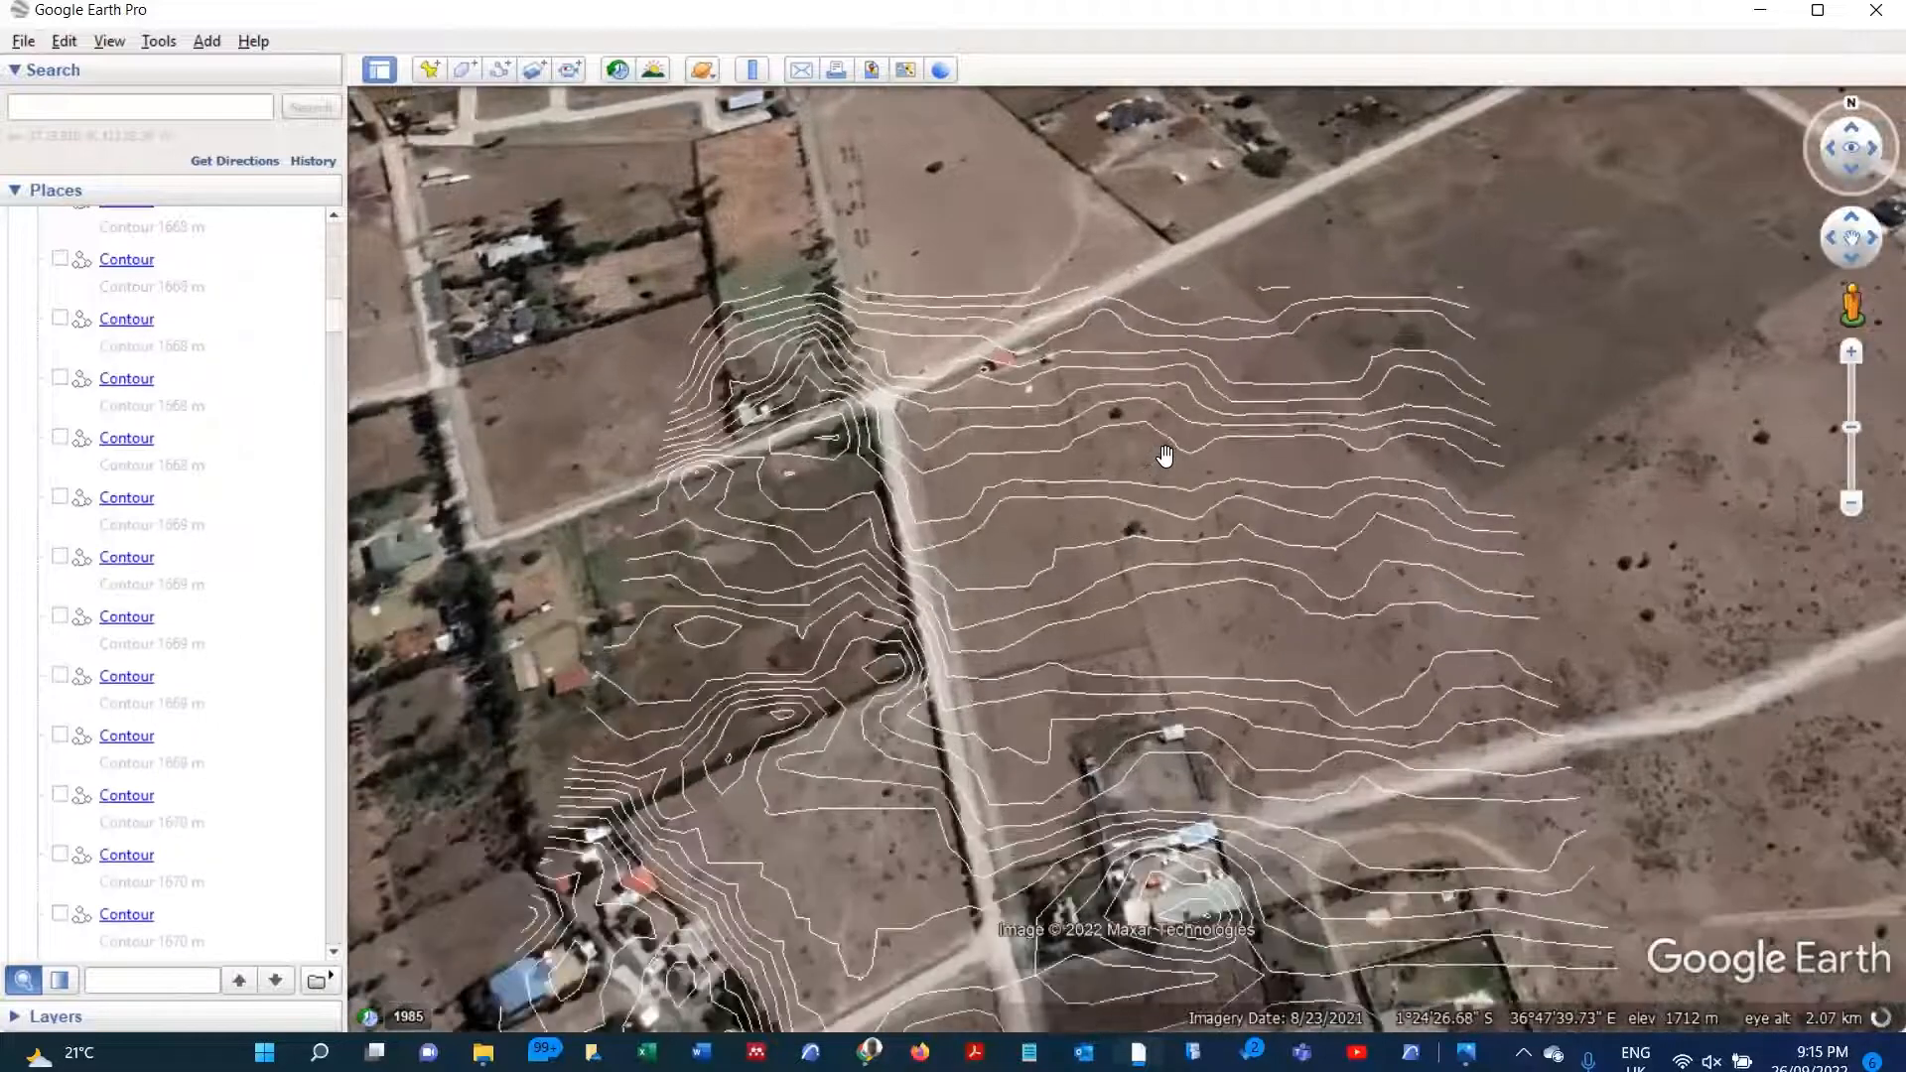
scroll(1128, 451, up, 1)
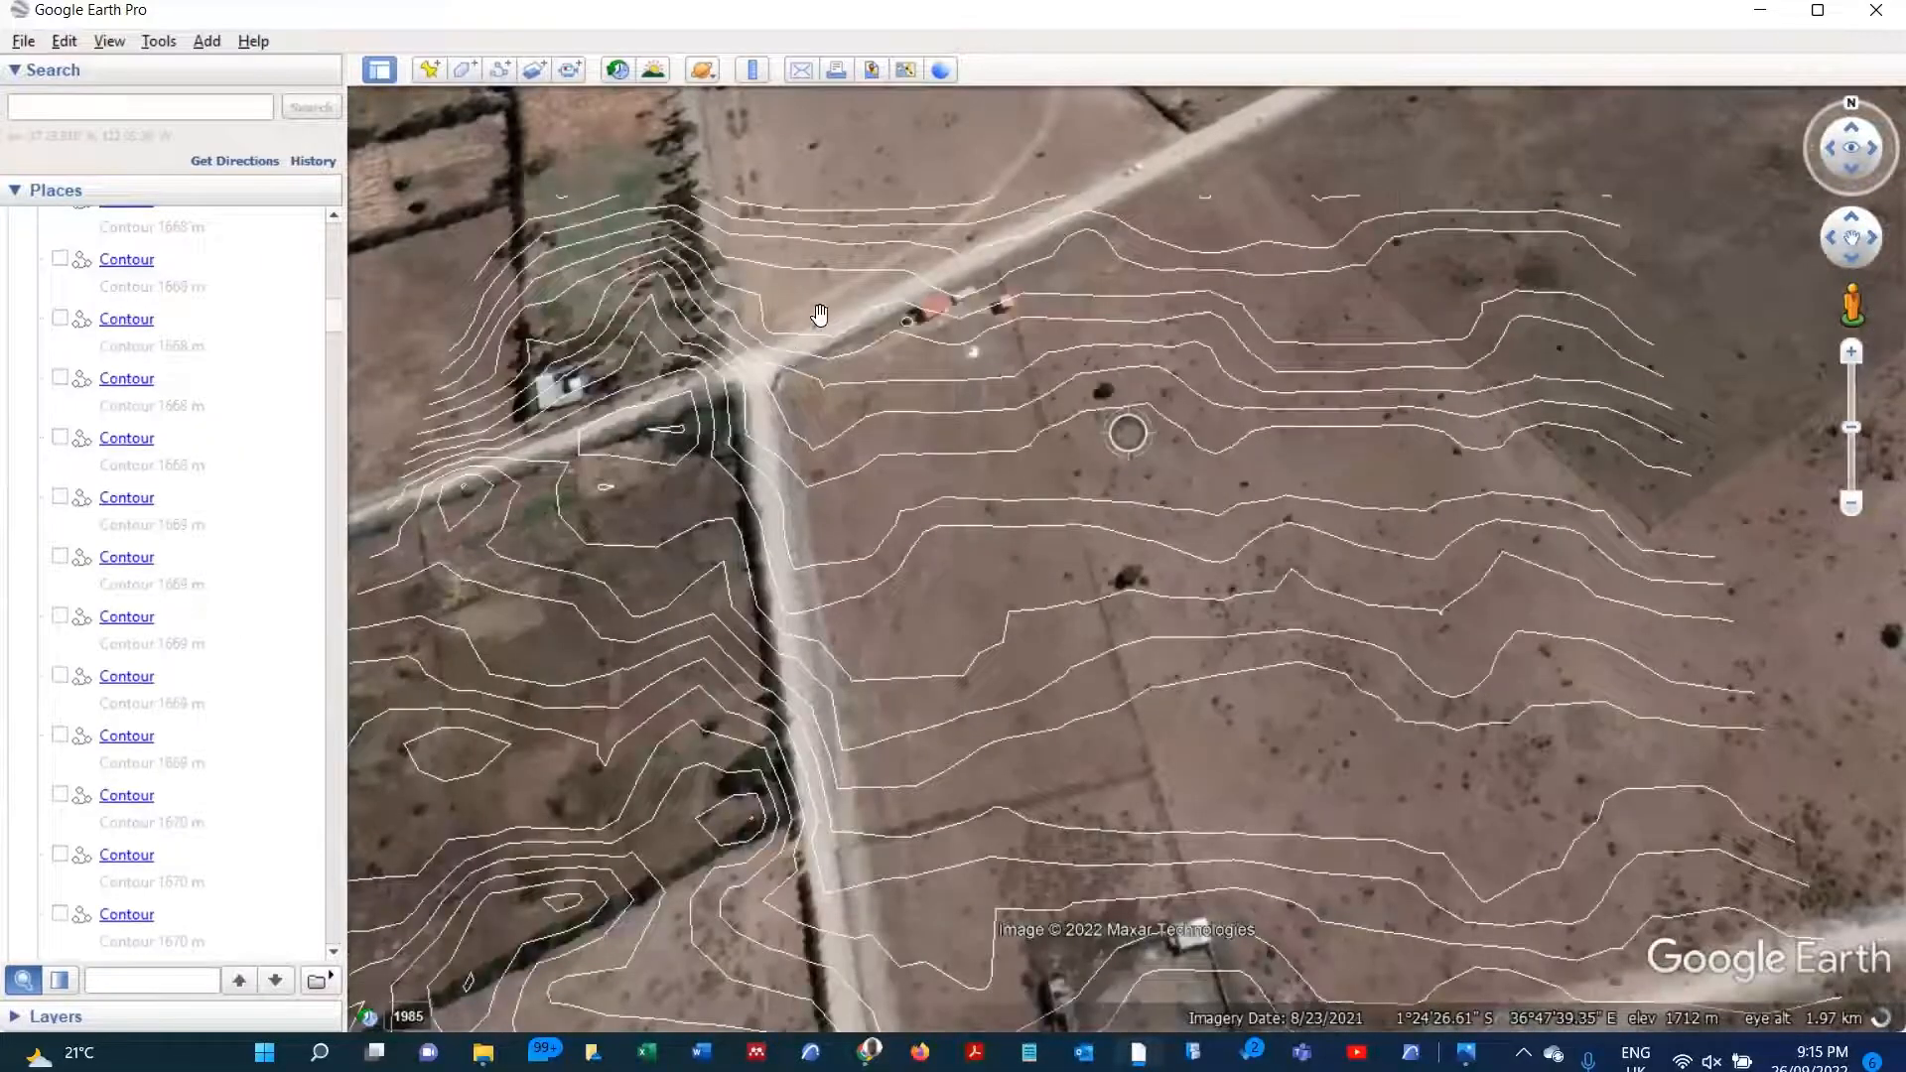
scroll(953, 288, up, 1)
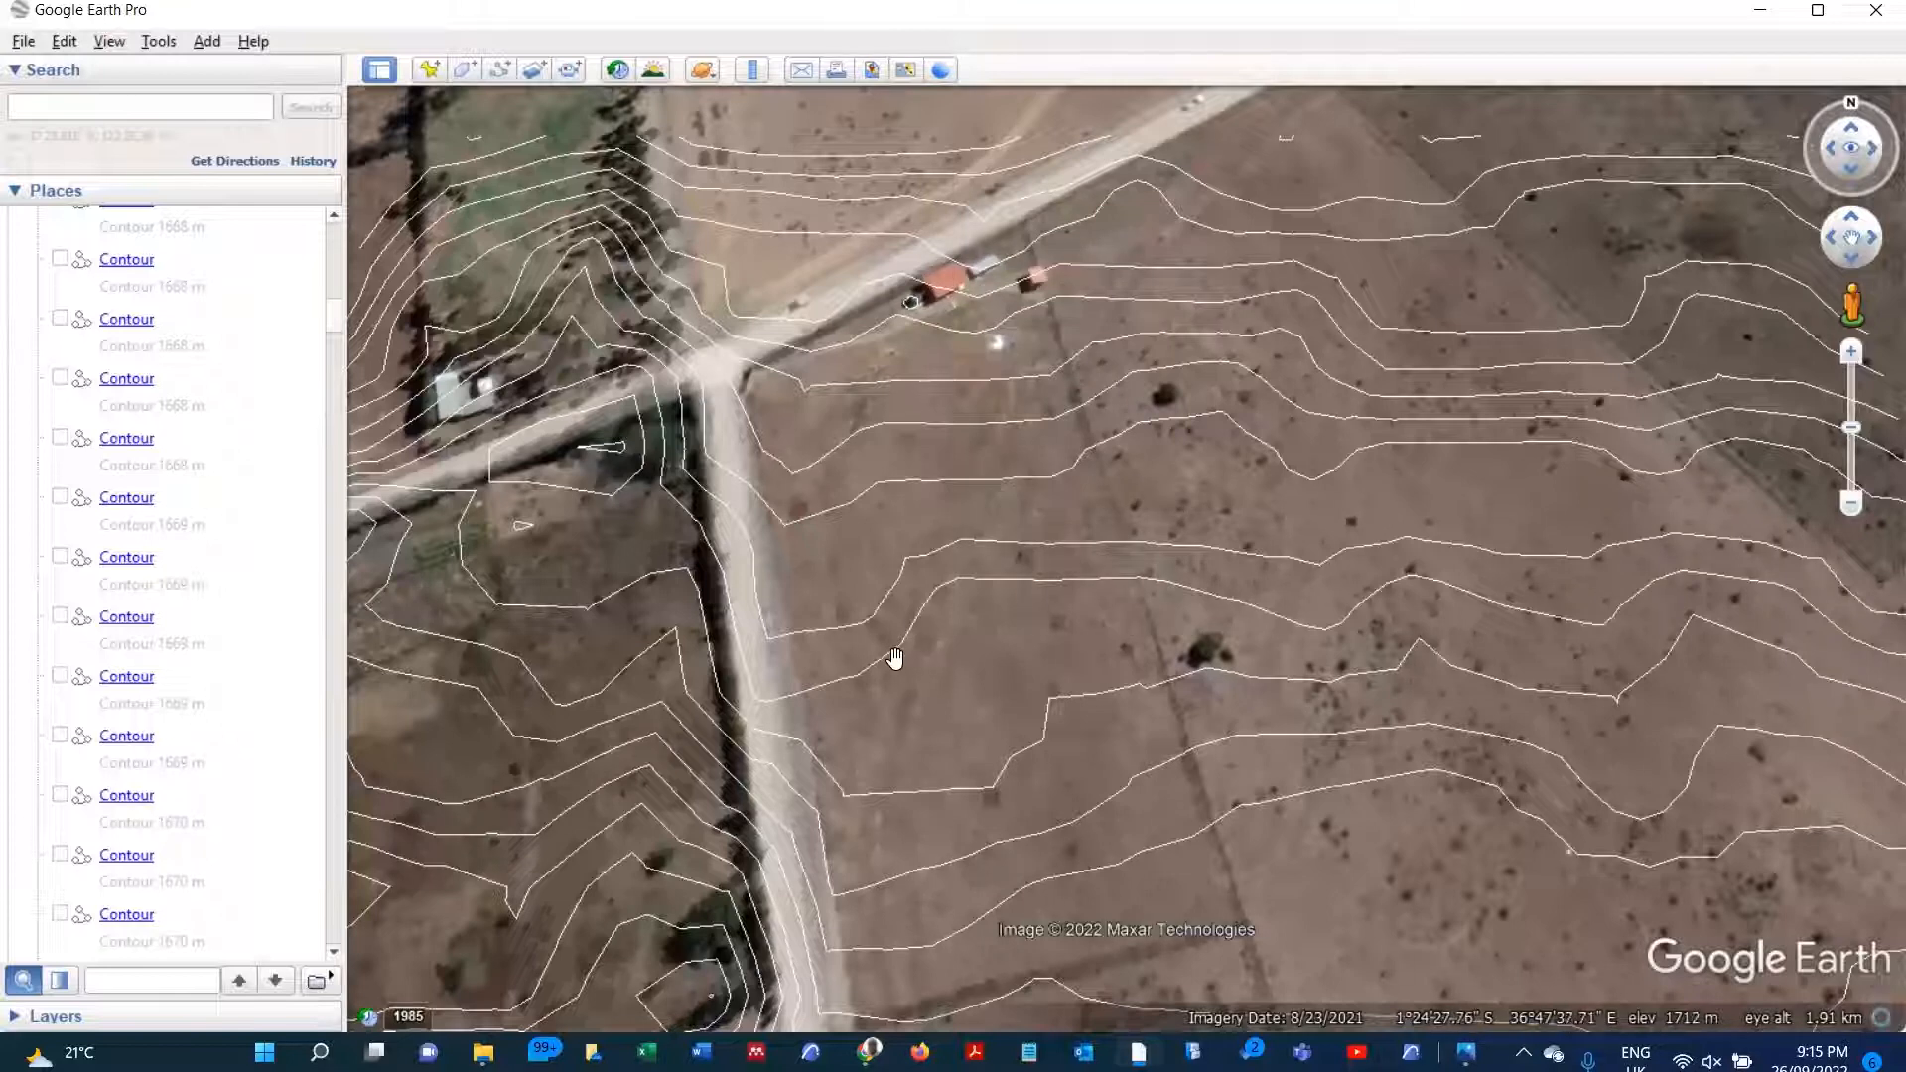
scroll(905, 621, down, 1)
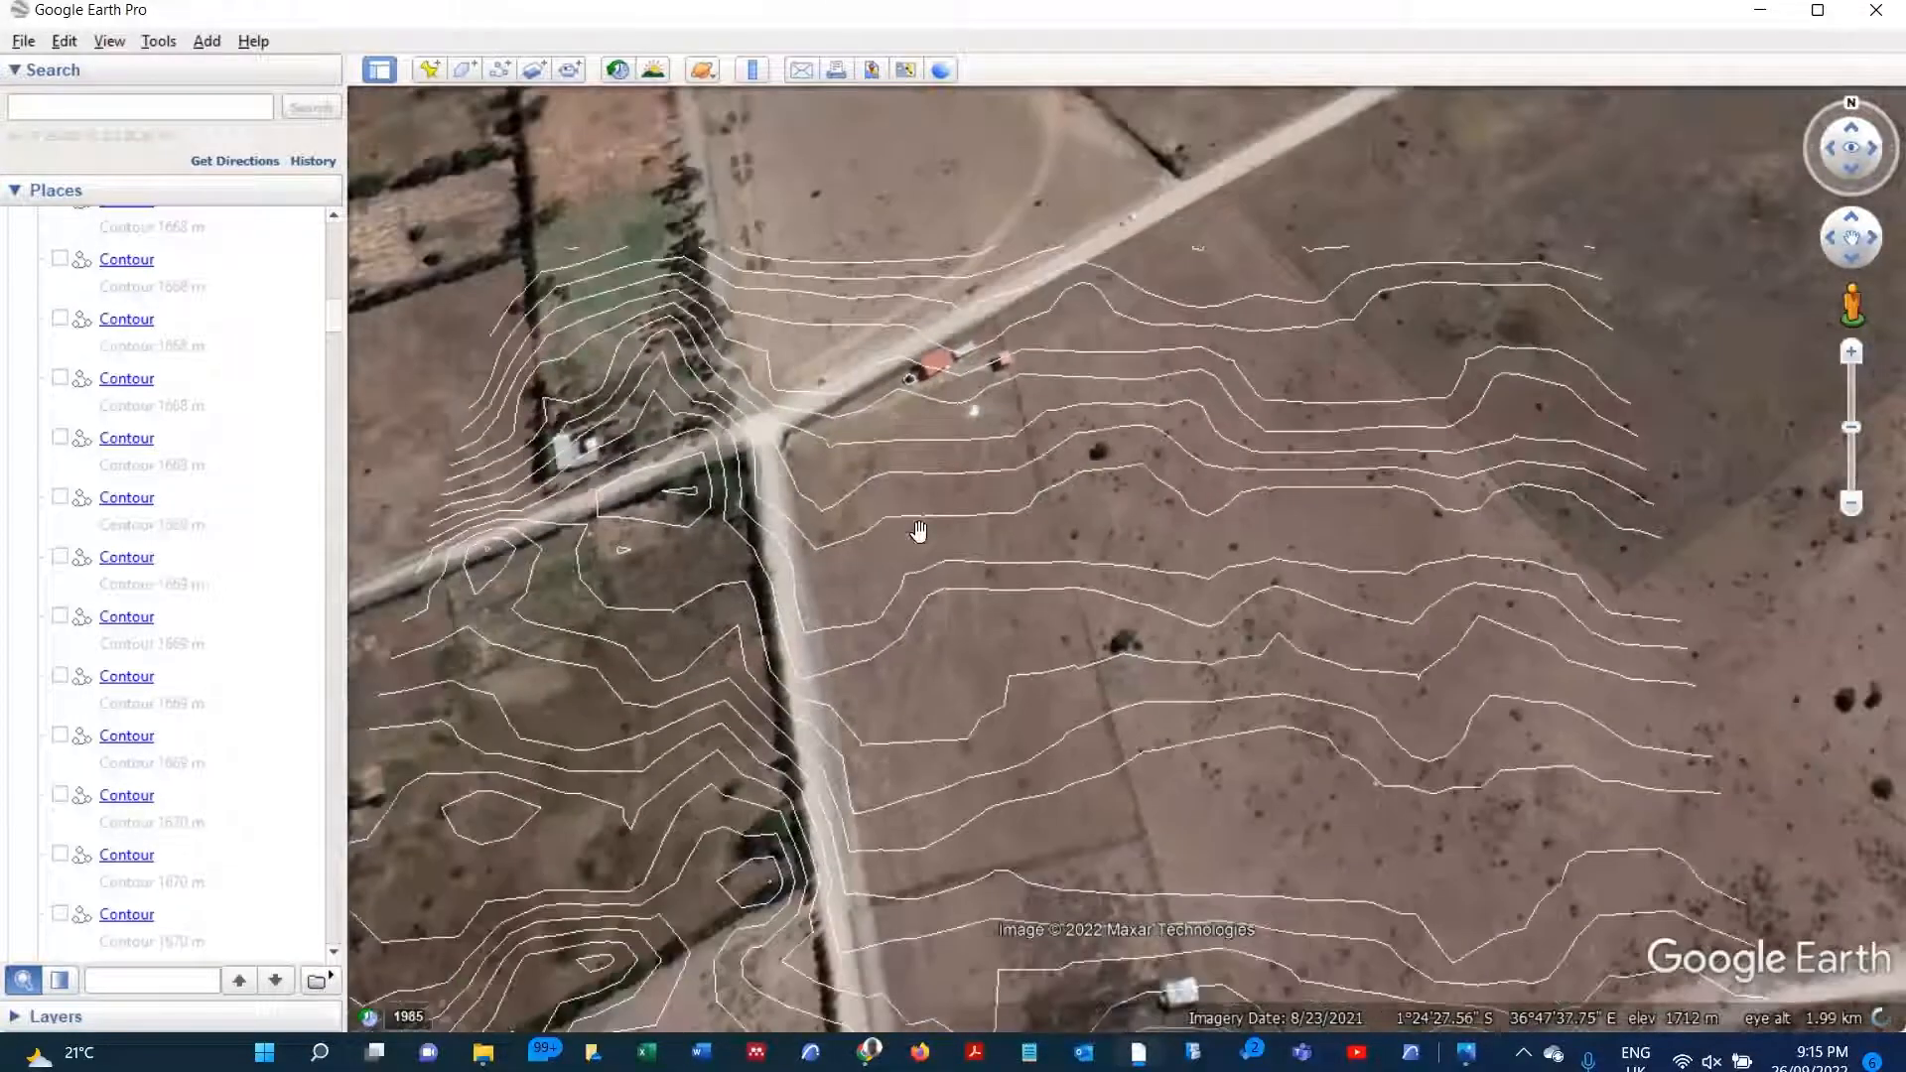
scroll(117, 730, down, 1)
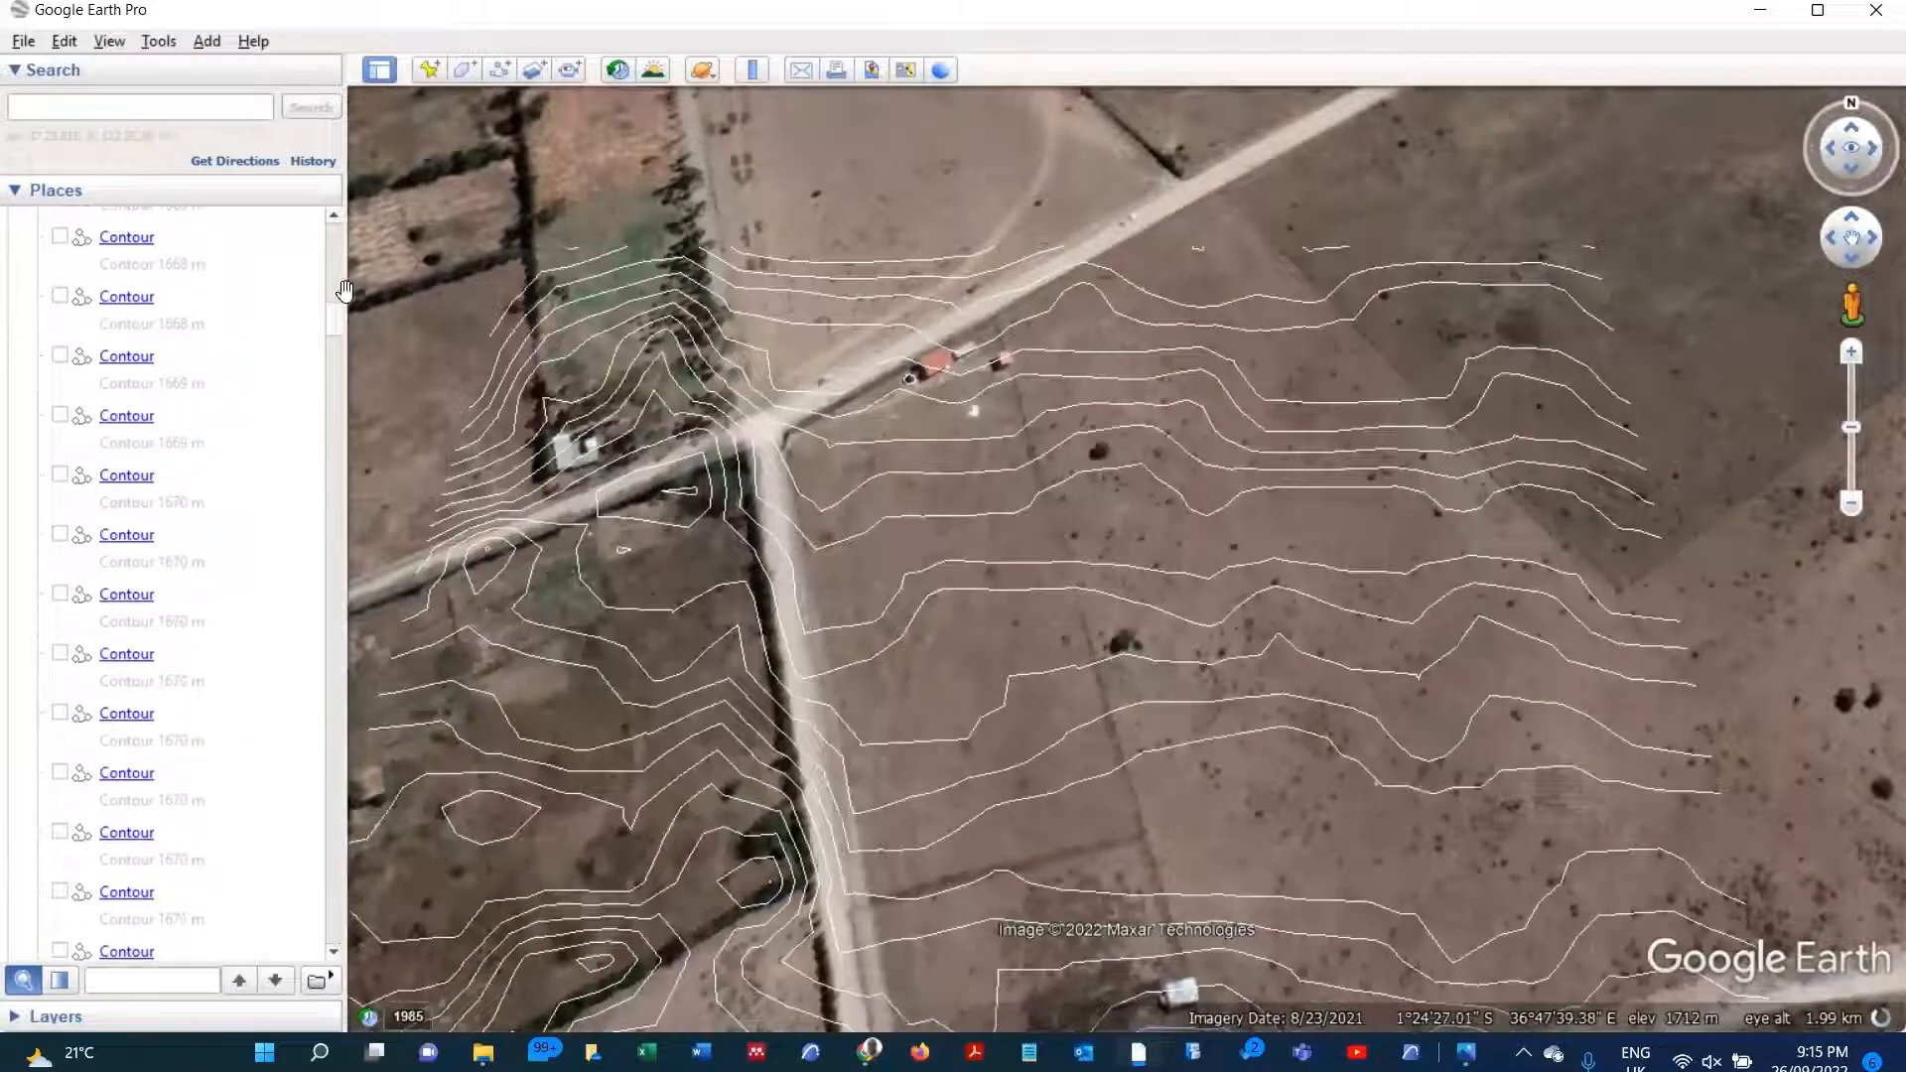
Step: Save contours (15).kml from Temporary Places as a KMZ file named STUDIO SITE in the 02 - STUDIO RESOURCES folder
drag(334, 327, 332, 951)
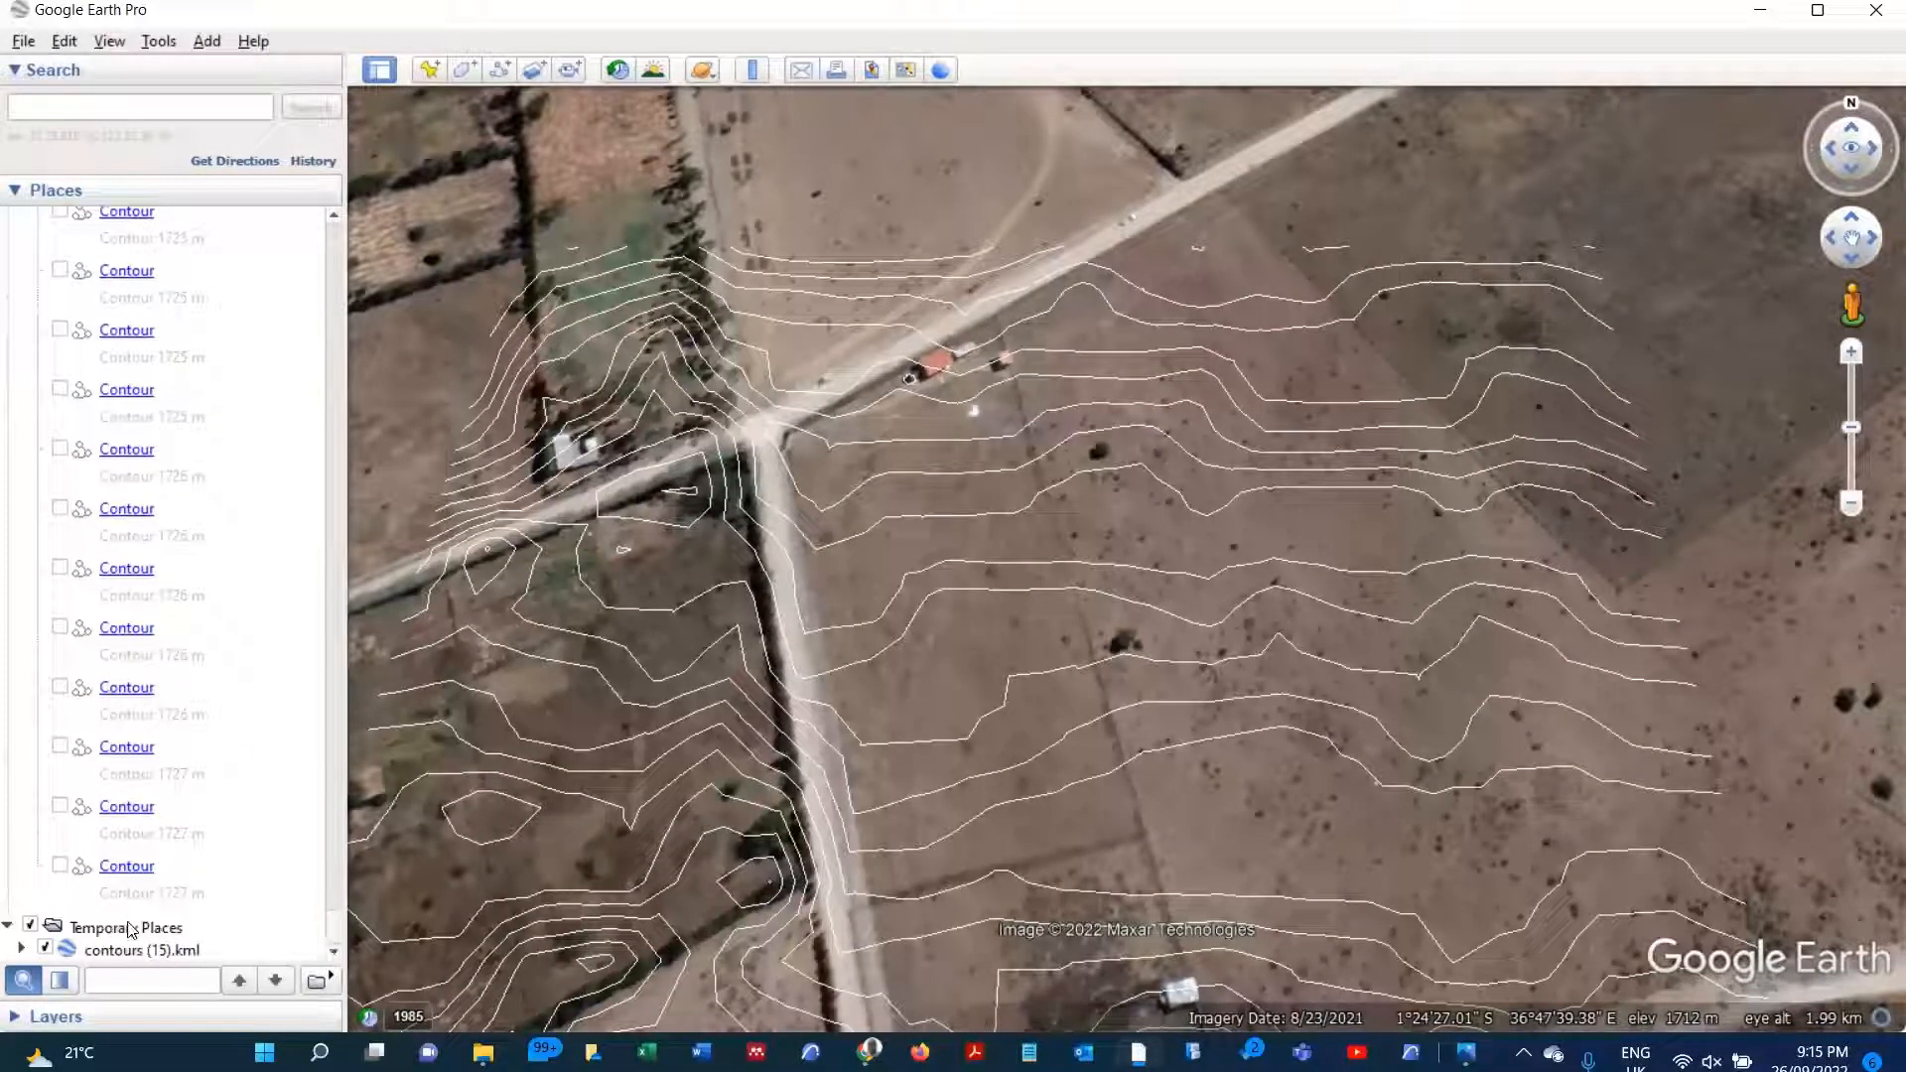
right_click(134, 953)
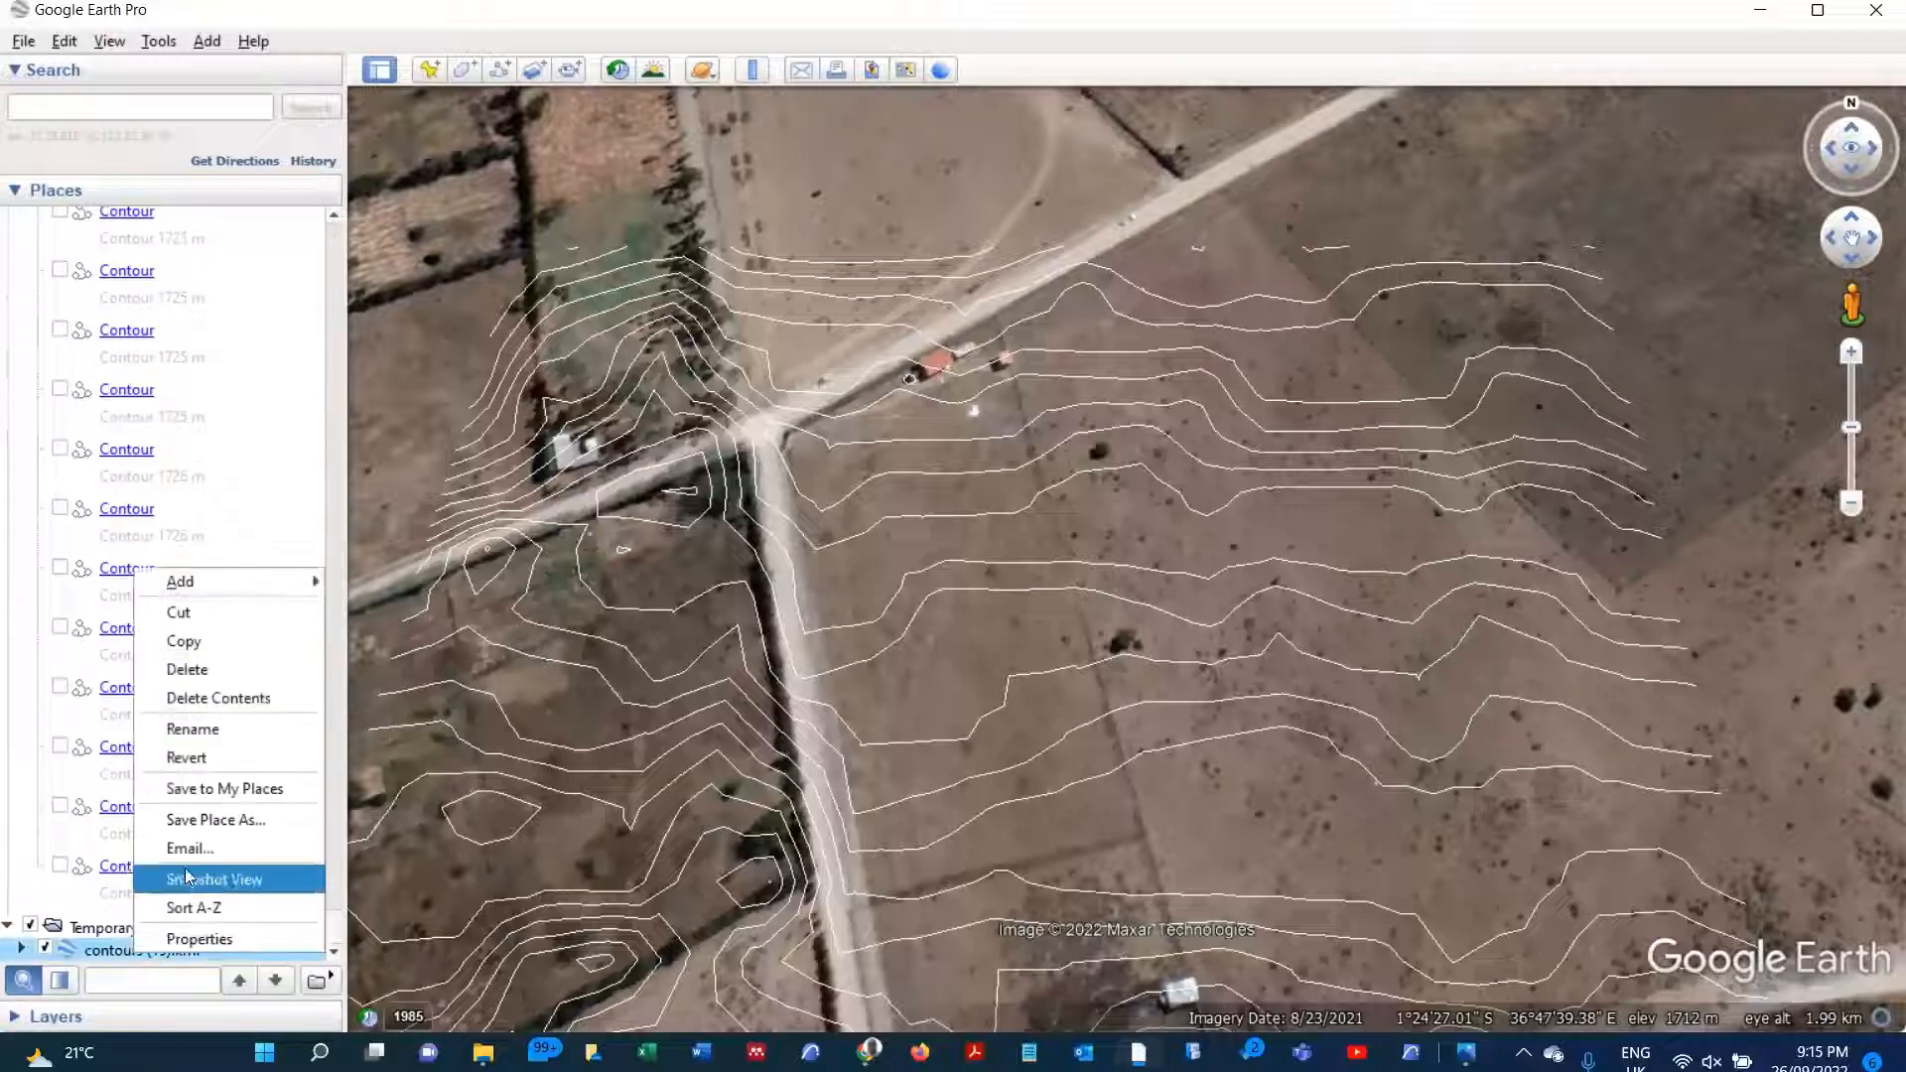
click(236, 819)
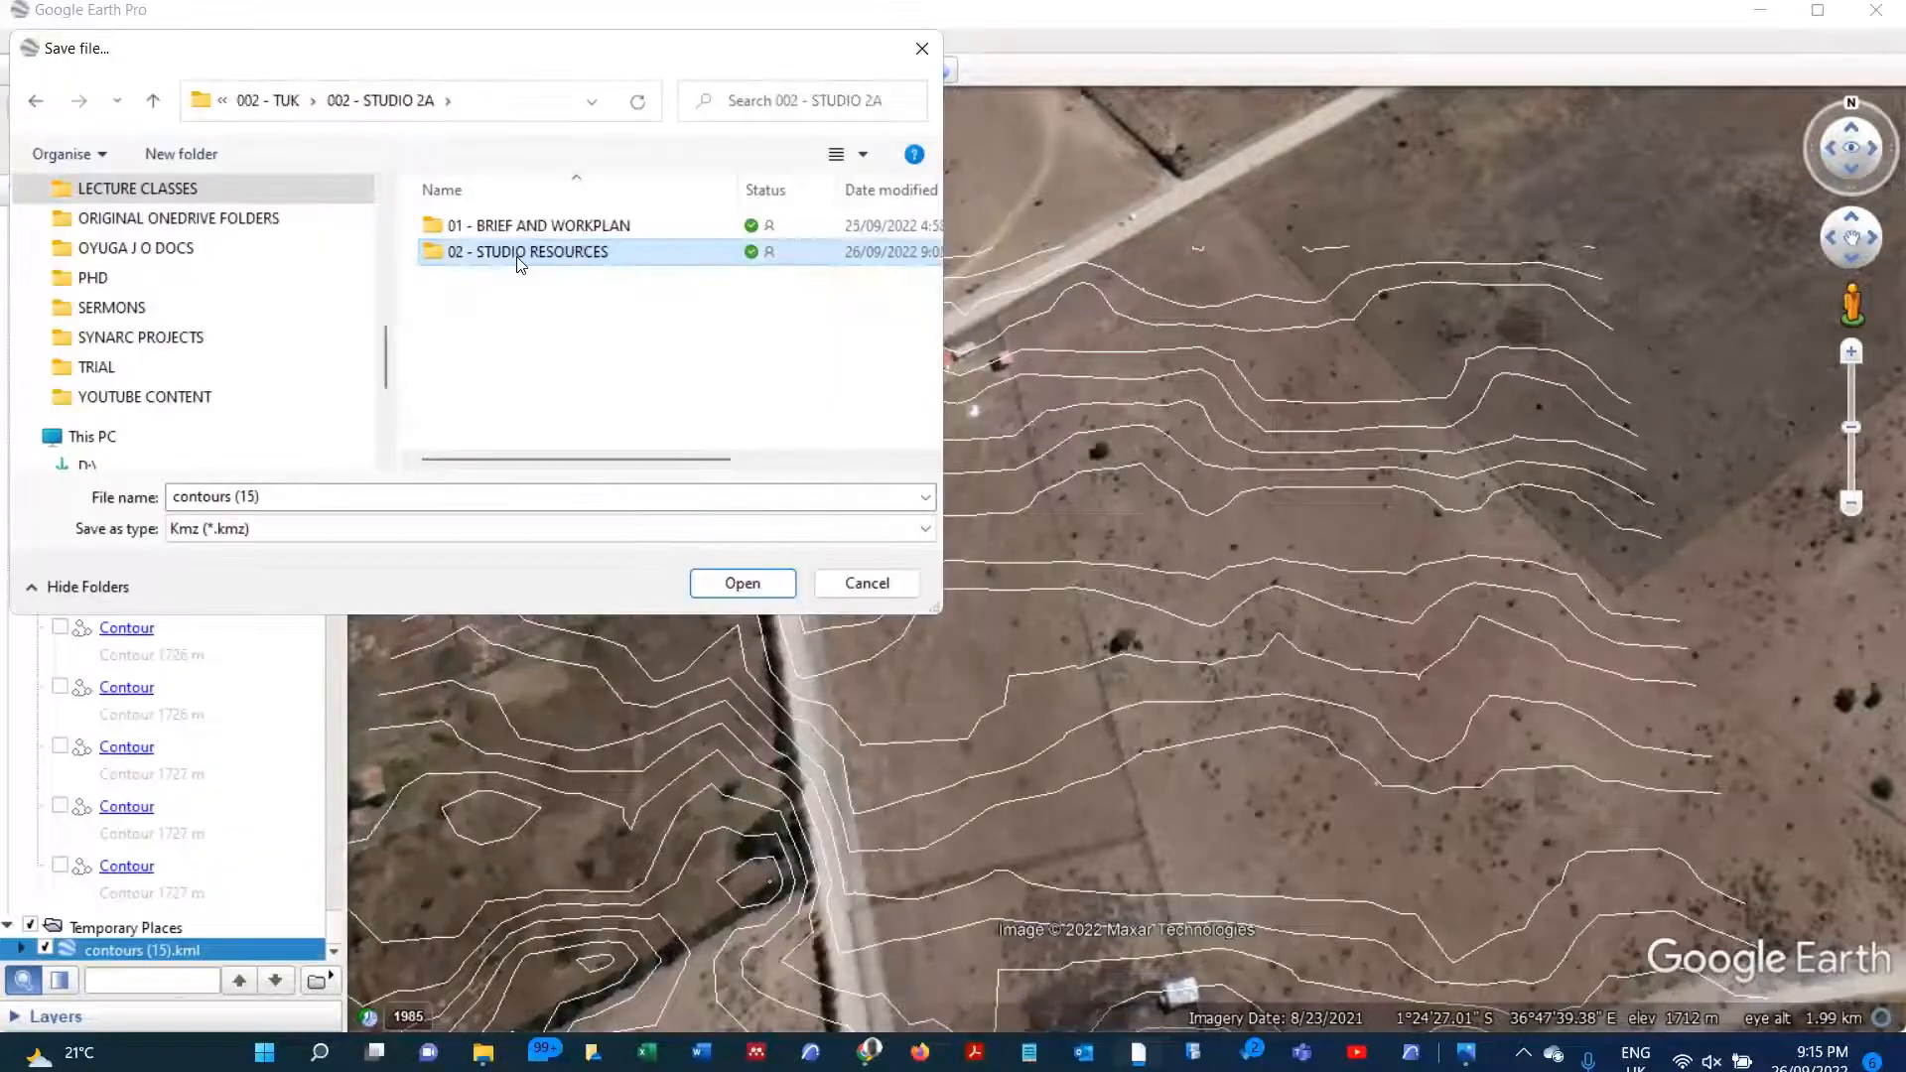
double_click(517, 254)
click(364, 499)
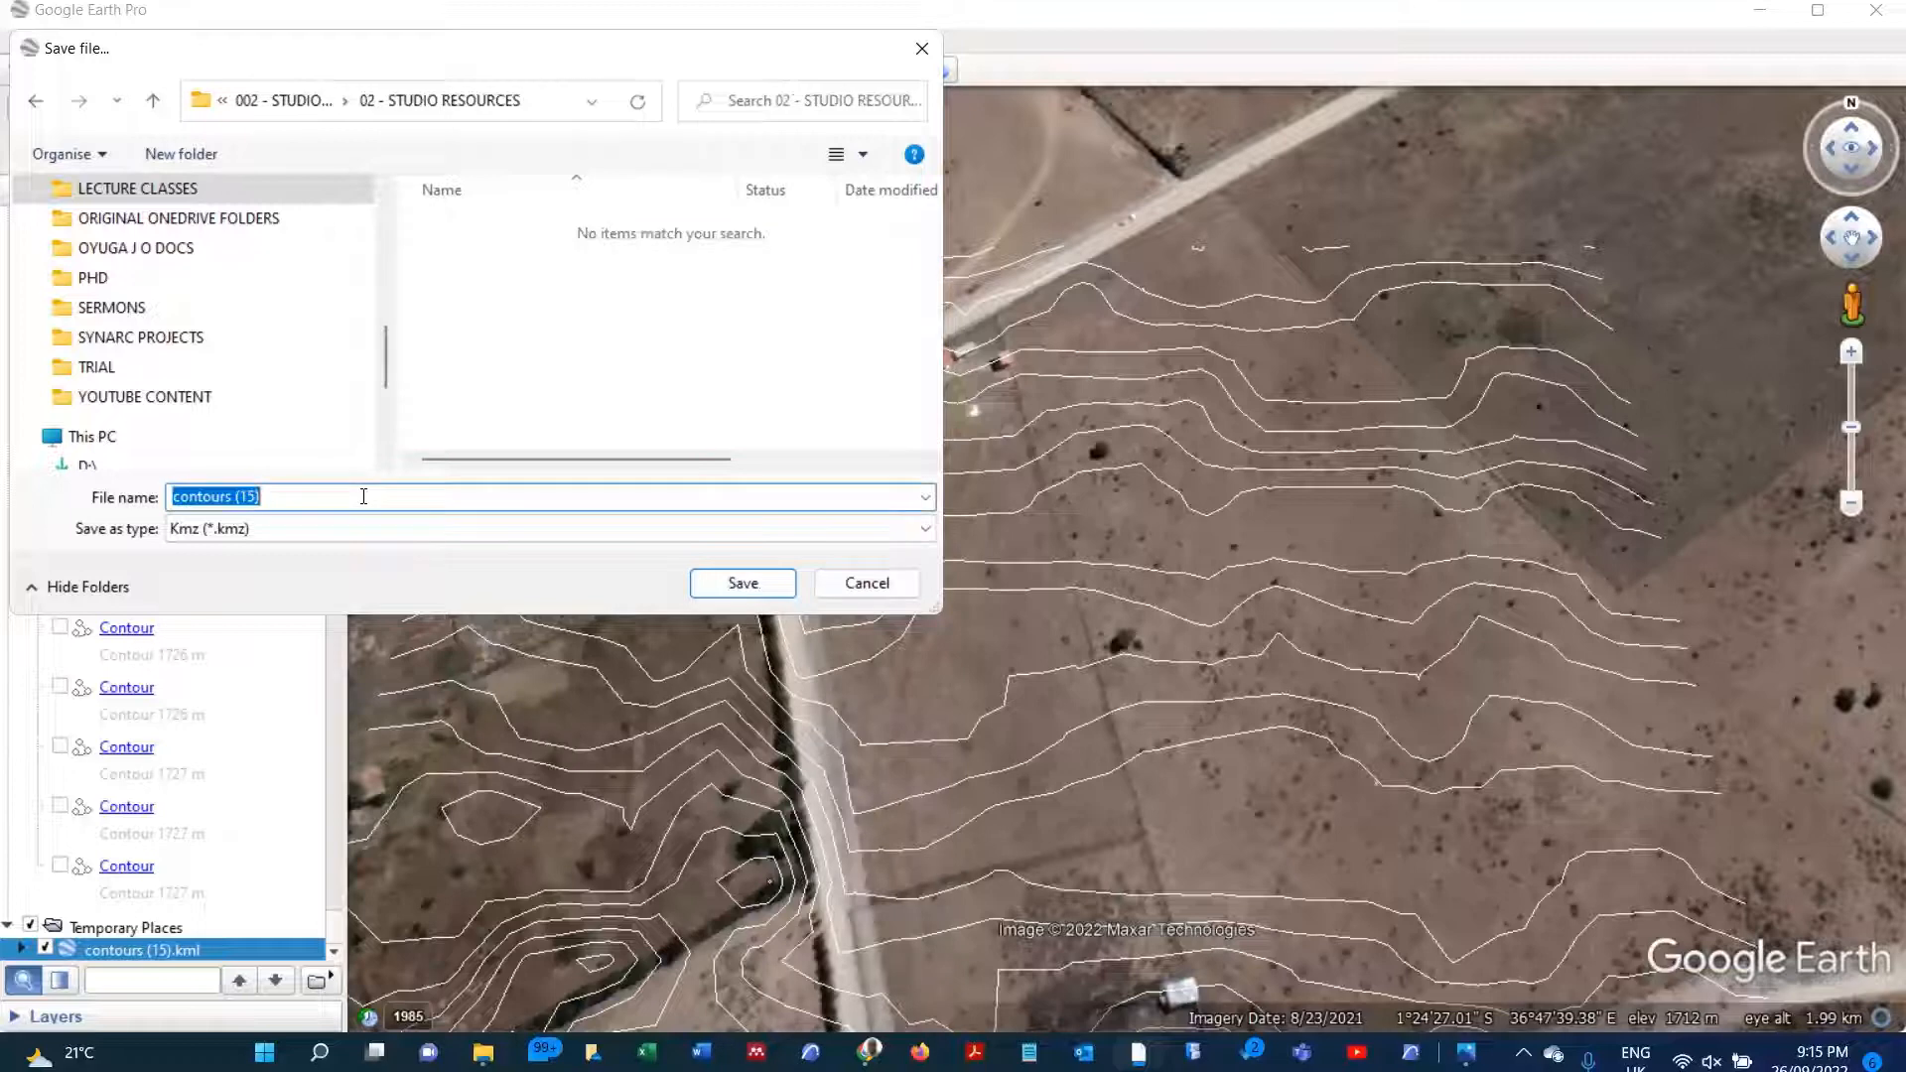
text(STUDIO)
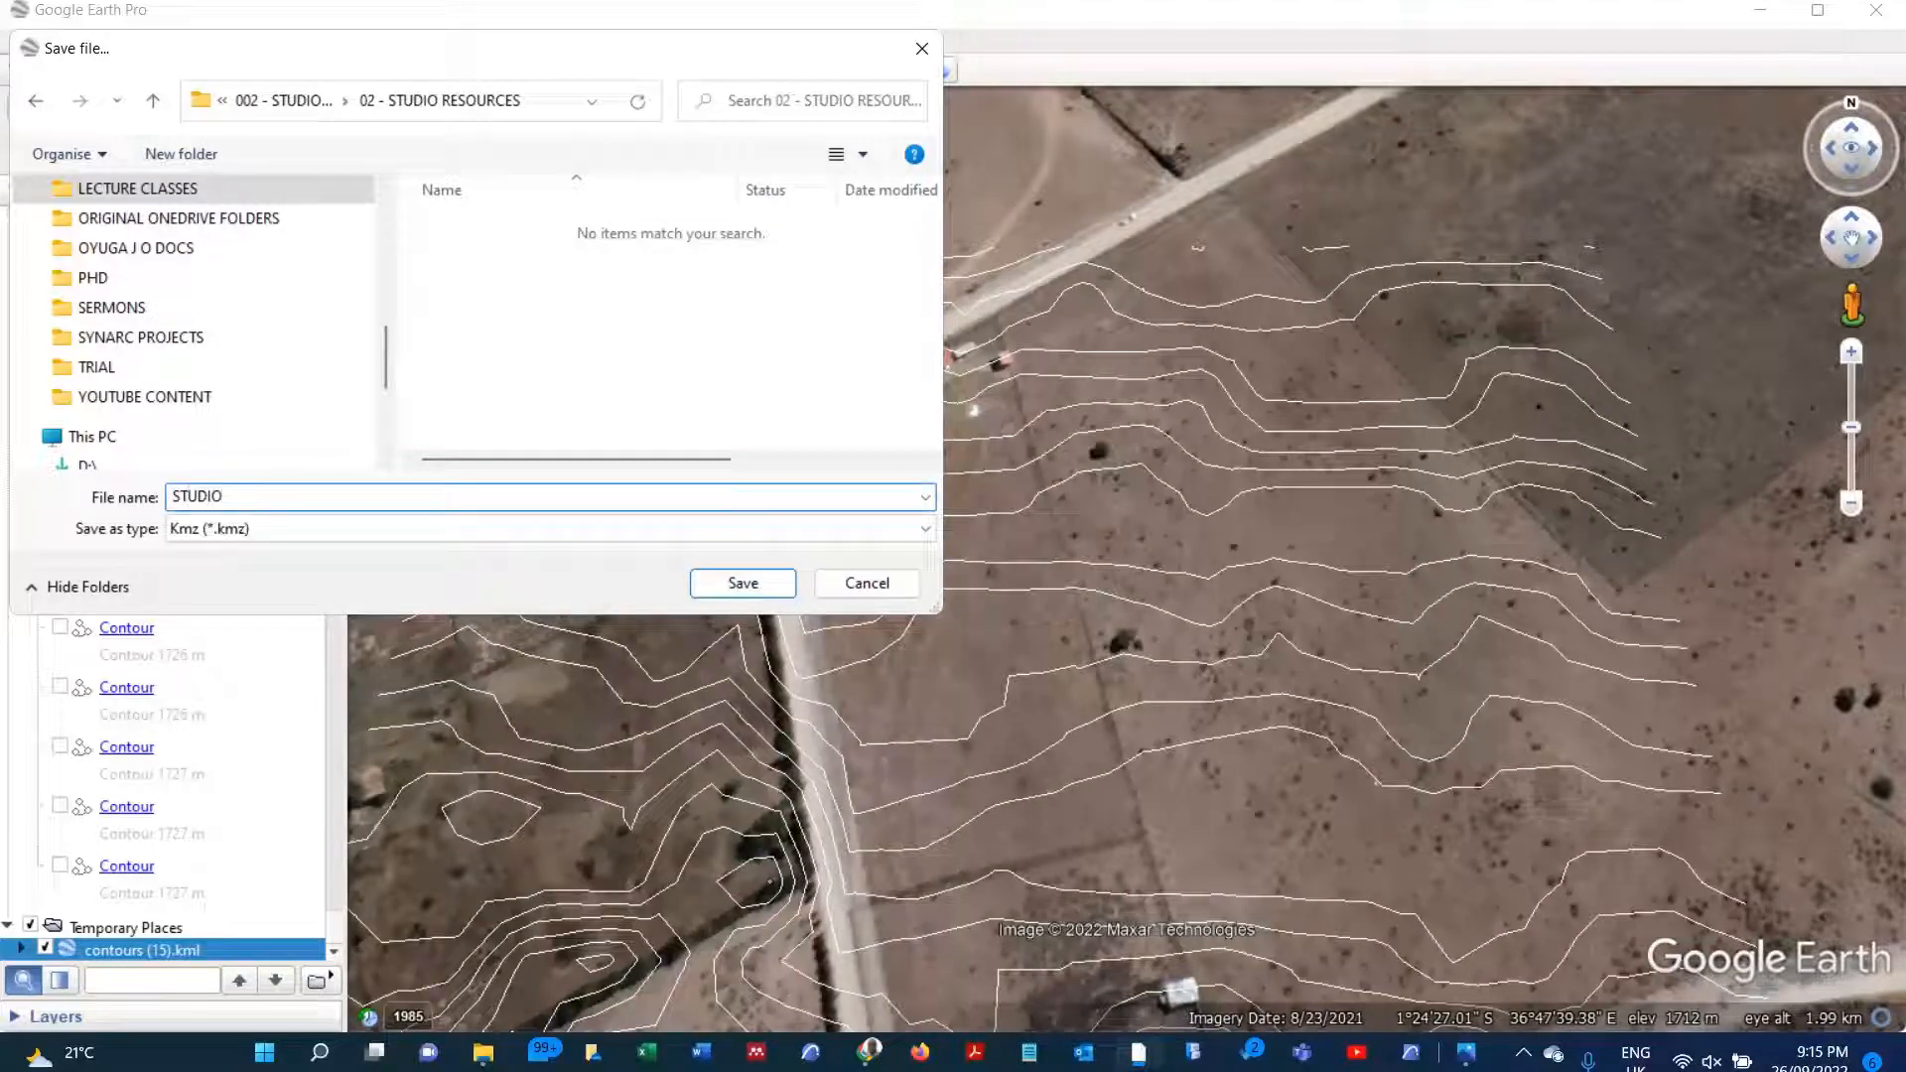
text( SITE)
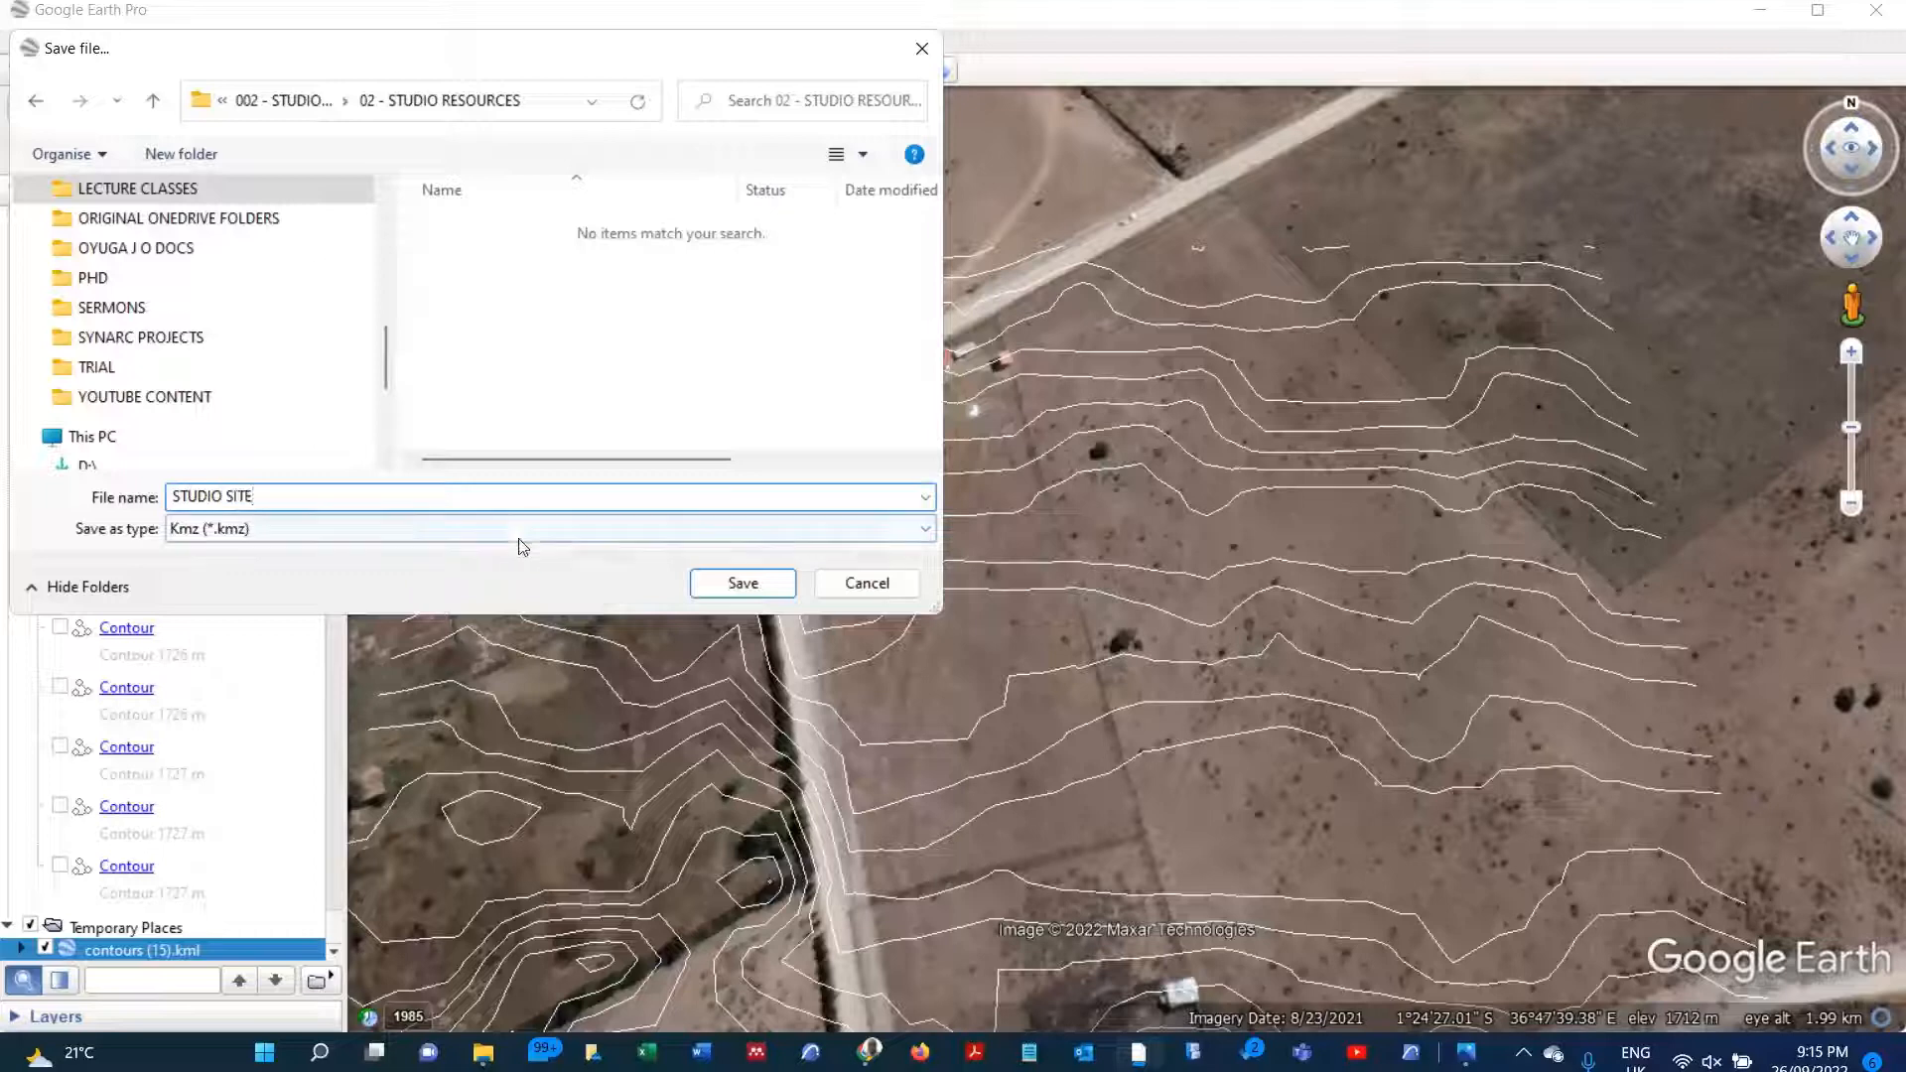
click(421, 531)
click(424, 535)
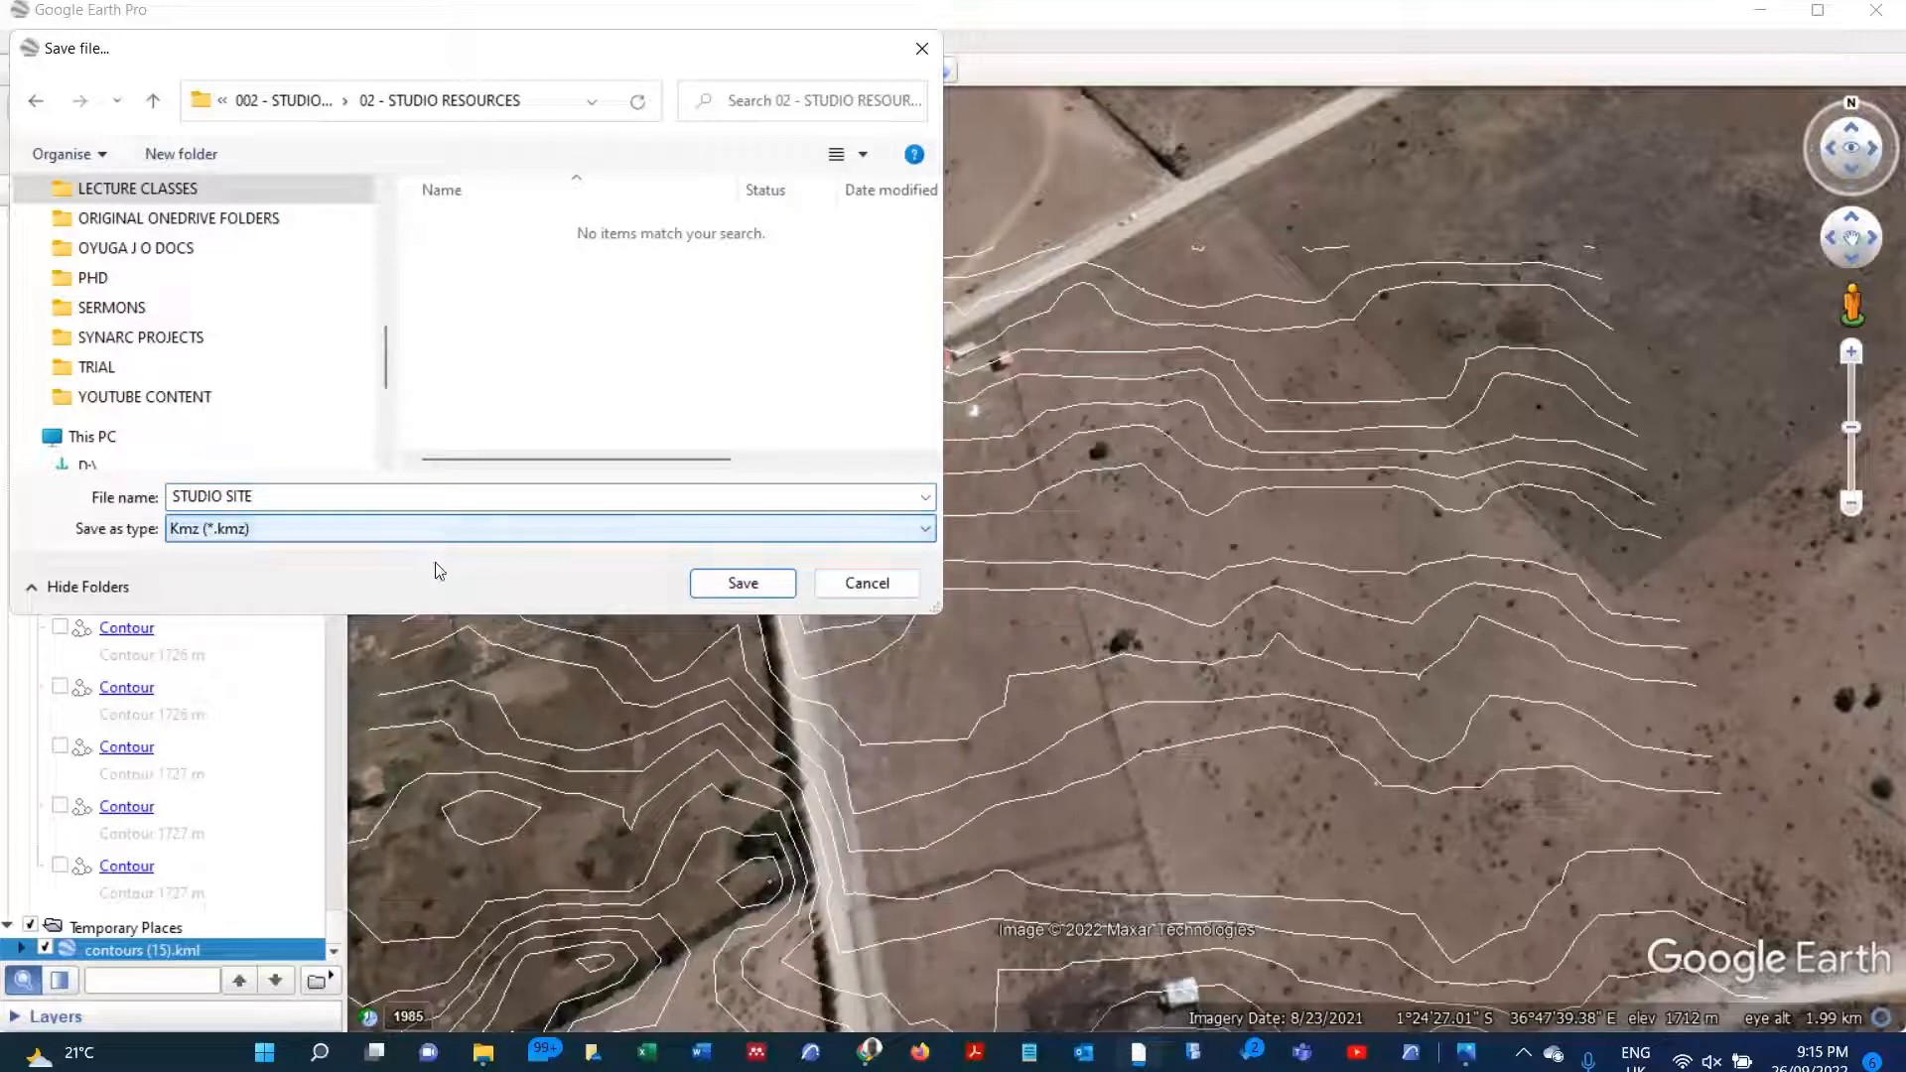
click(743, 584)
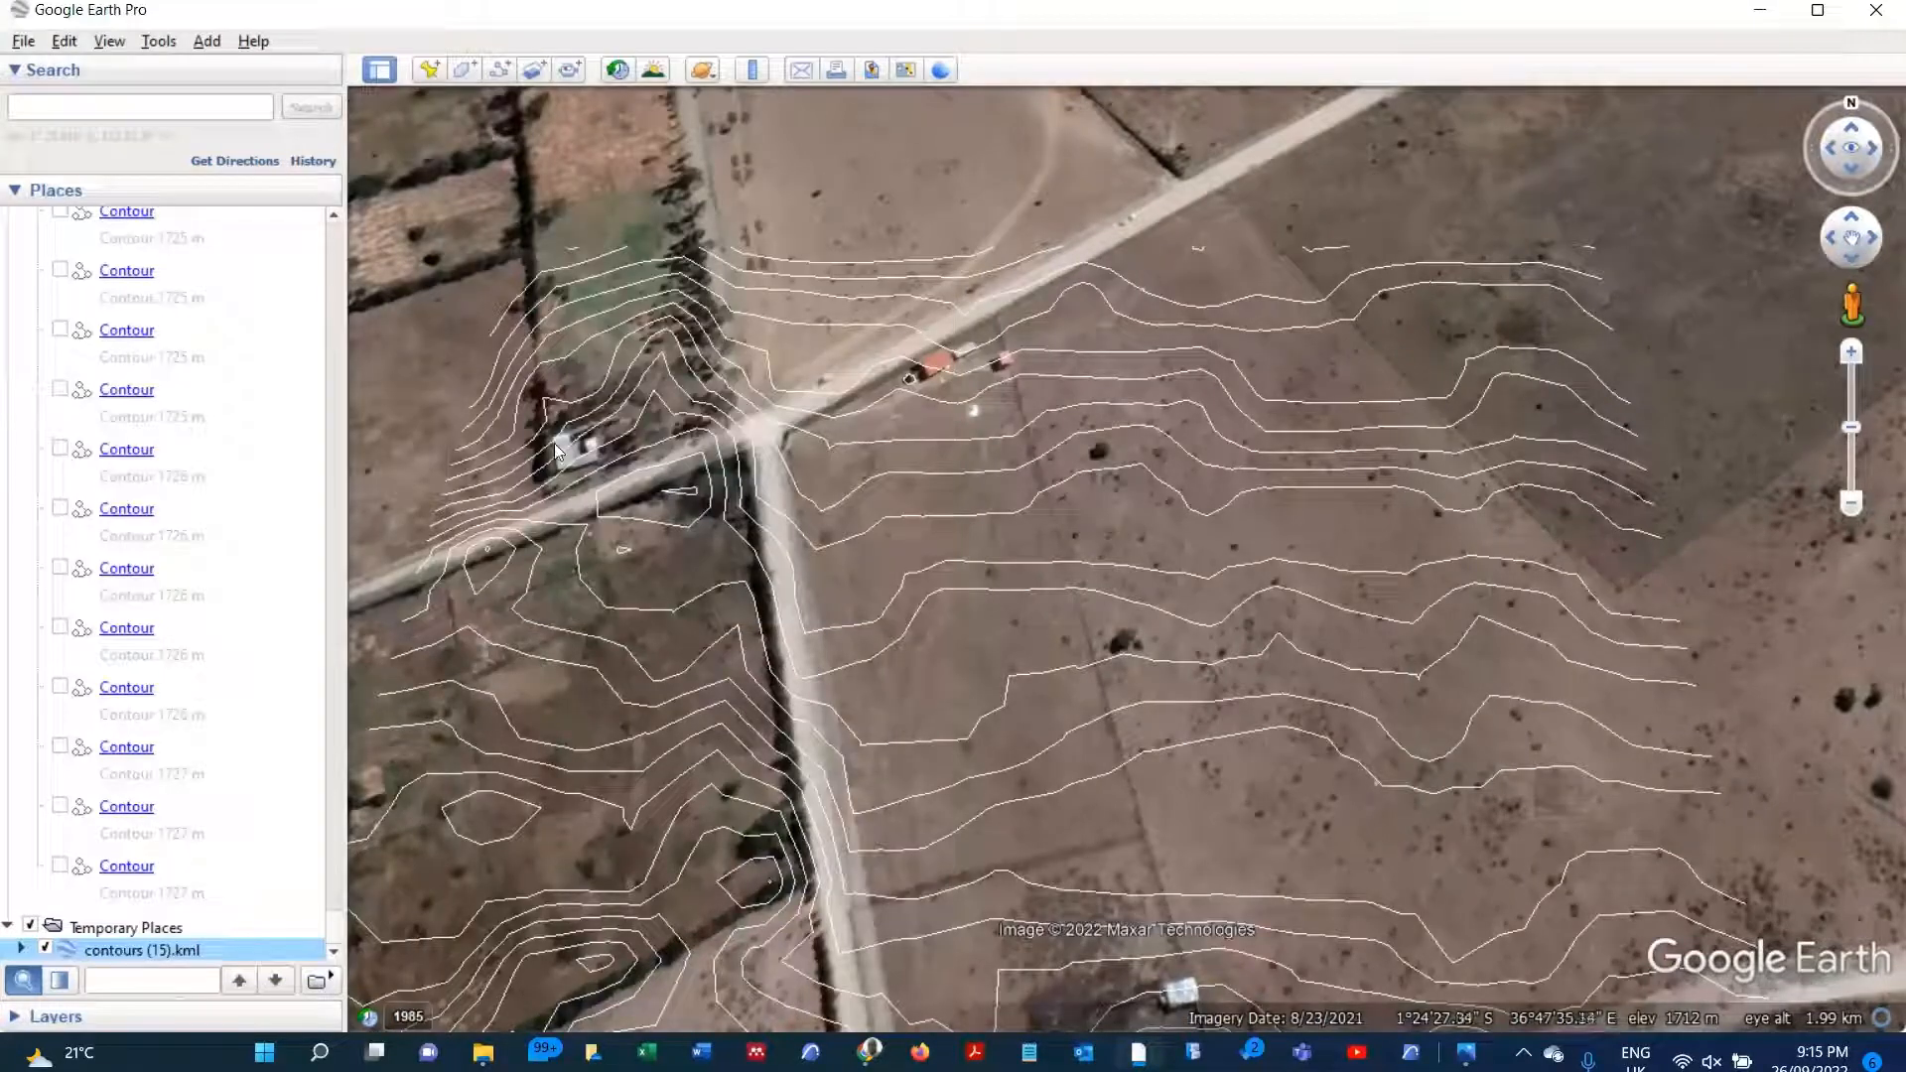
Step: Reset the tilt and compass of the view over the contoured plot
double_click(945, 568)
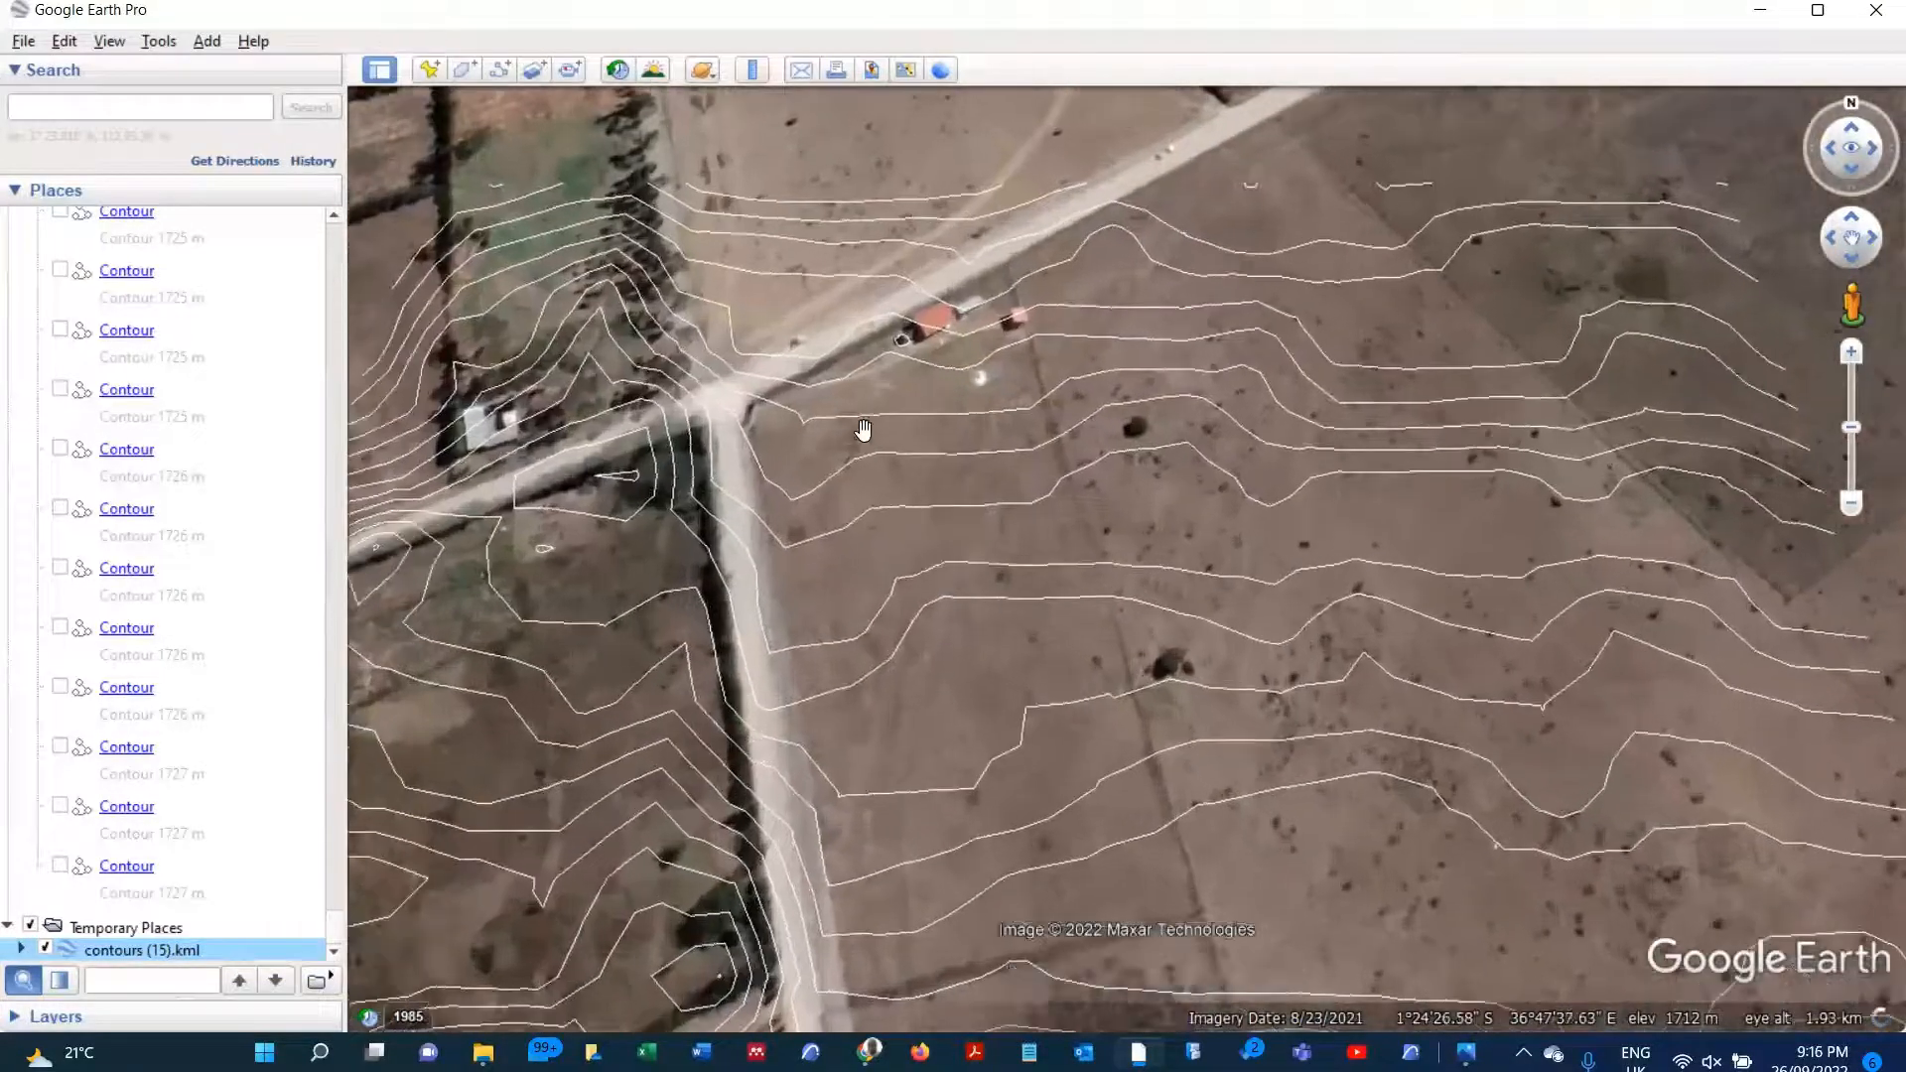
scroll(874, 298, down, 2)
scroll(897, 241, up, 1)
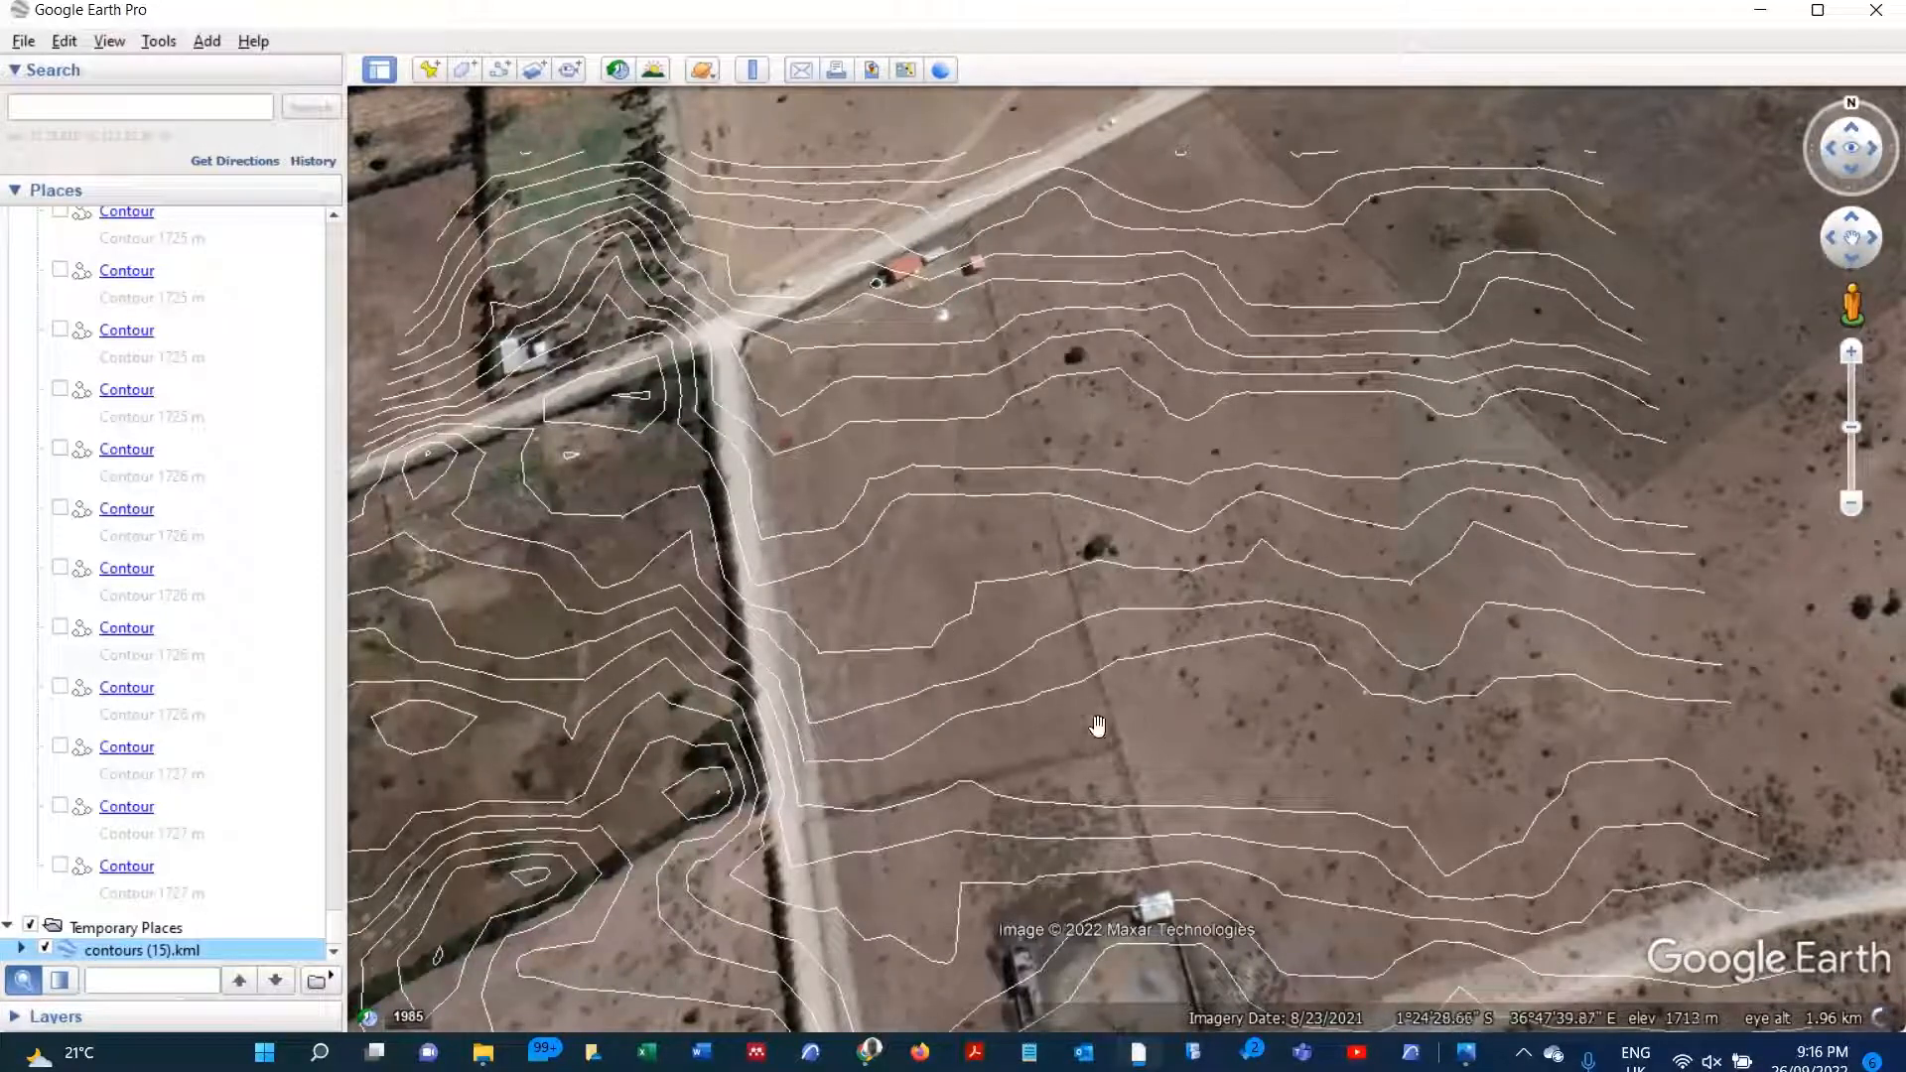
click(109, 42)
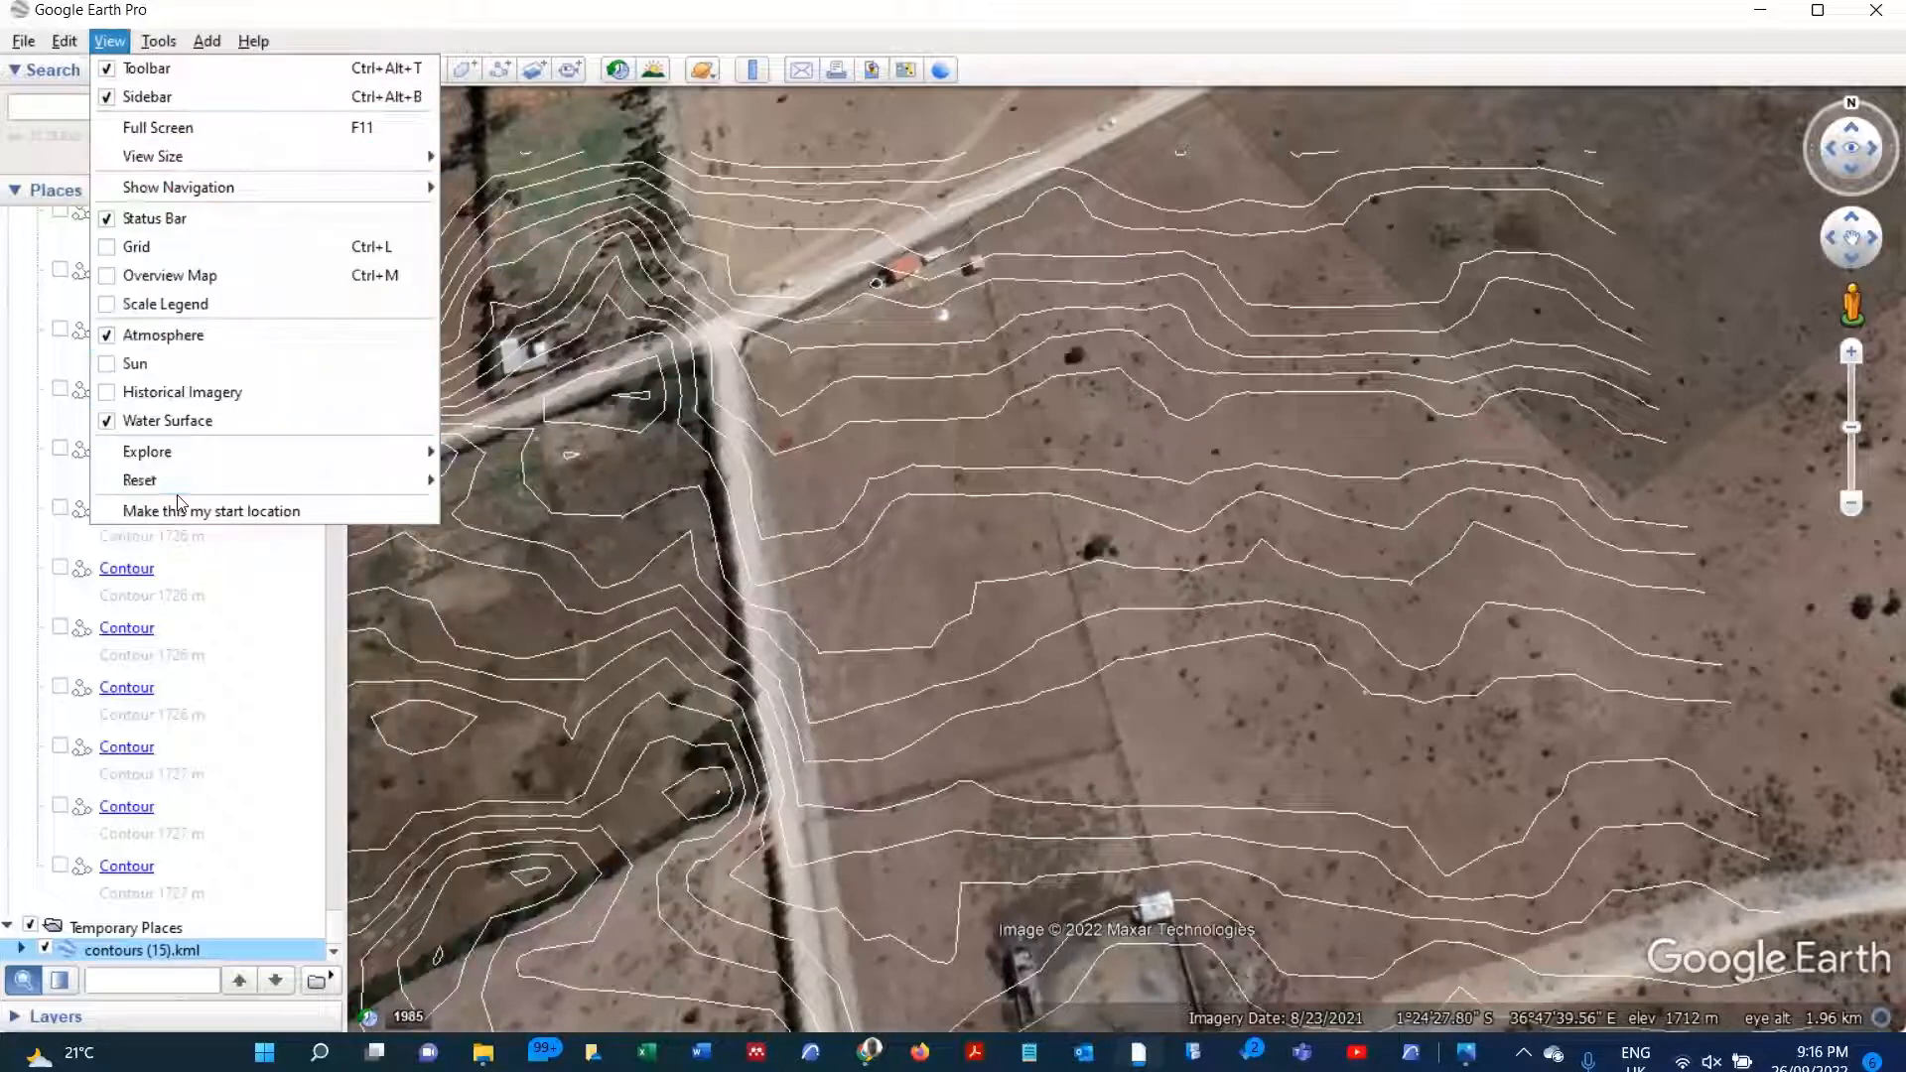
mouse_move(200, 490)
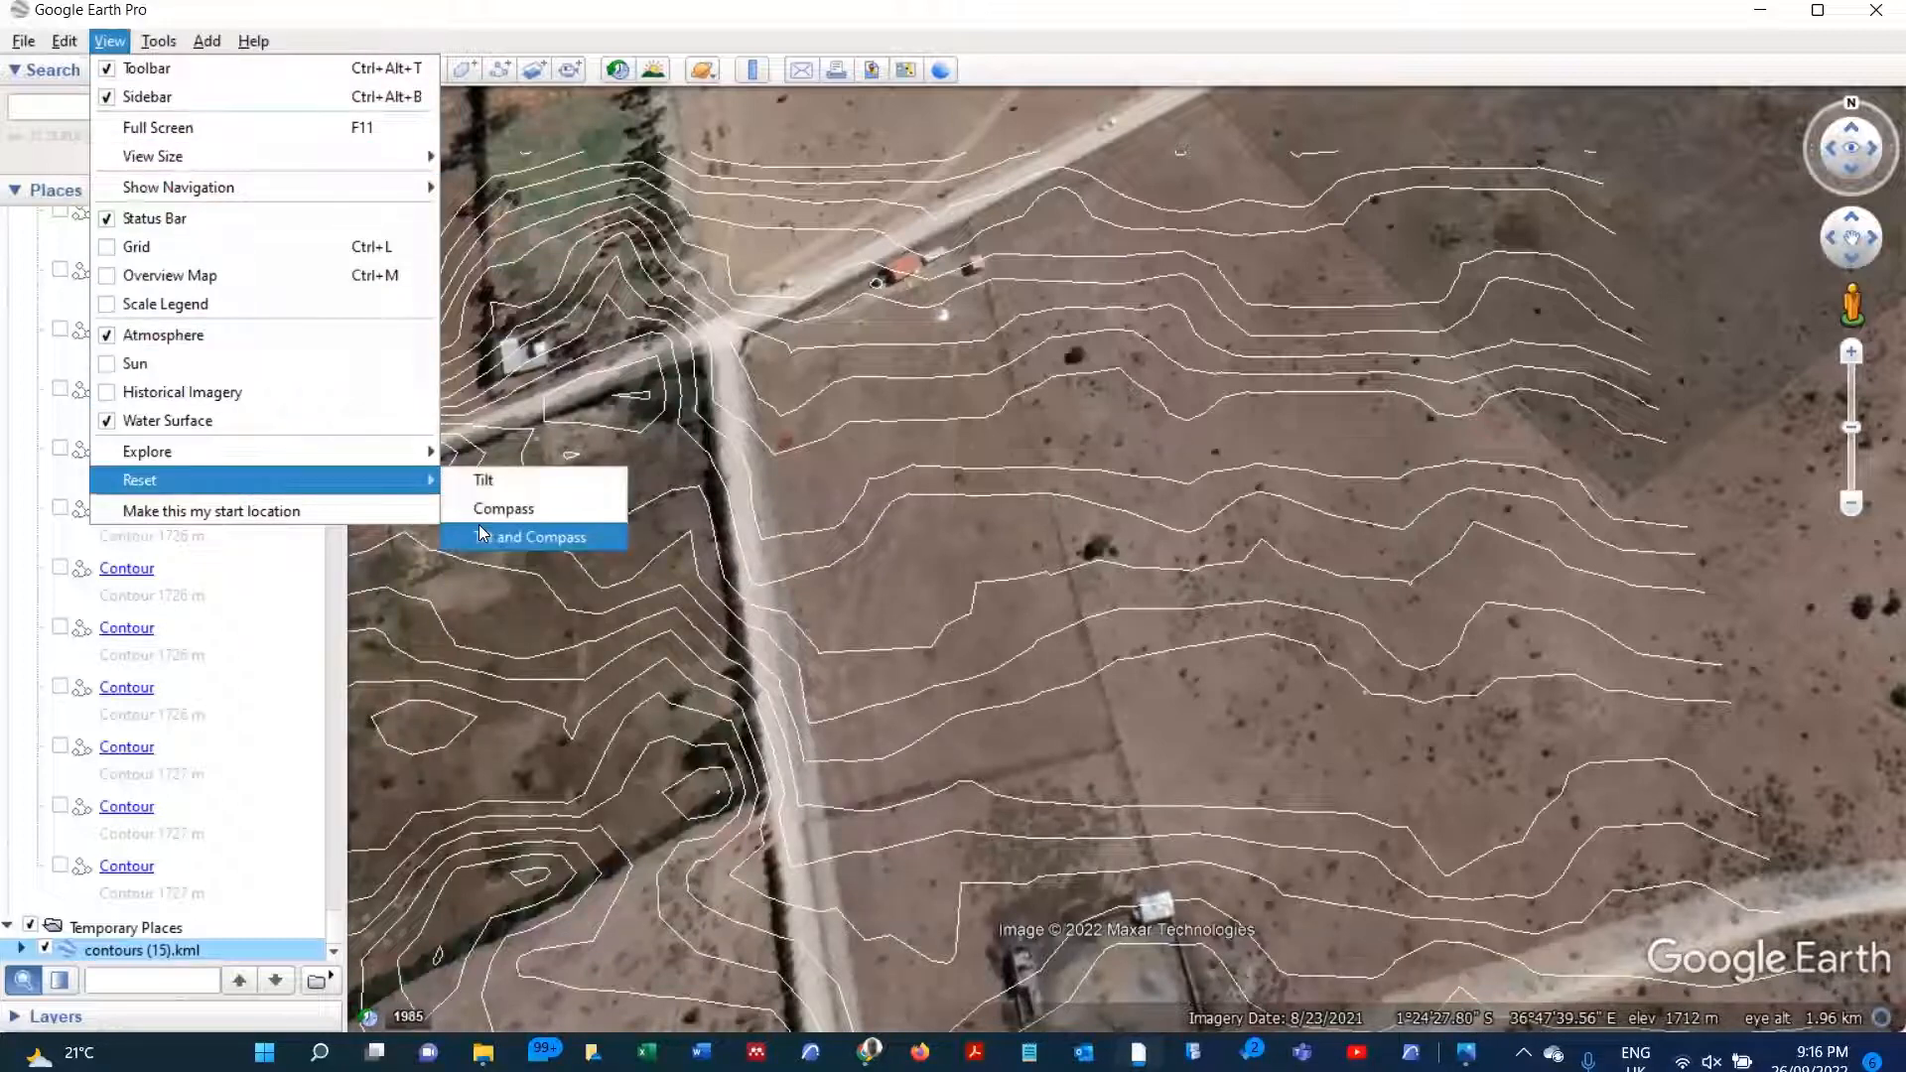
click(531, 537)
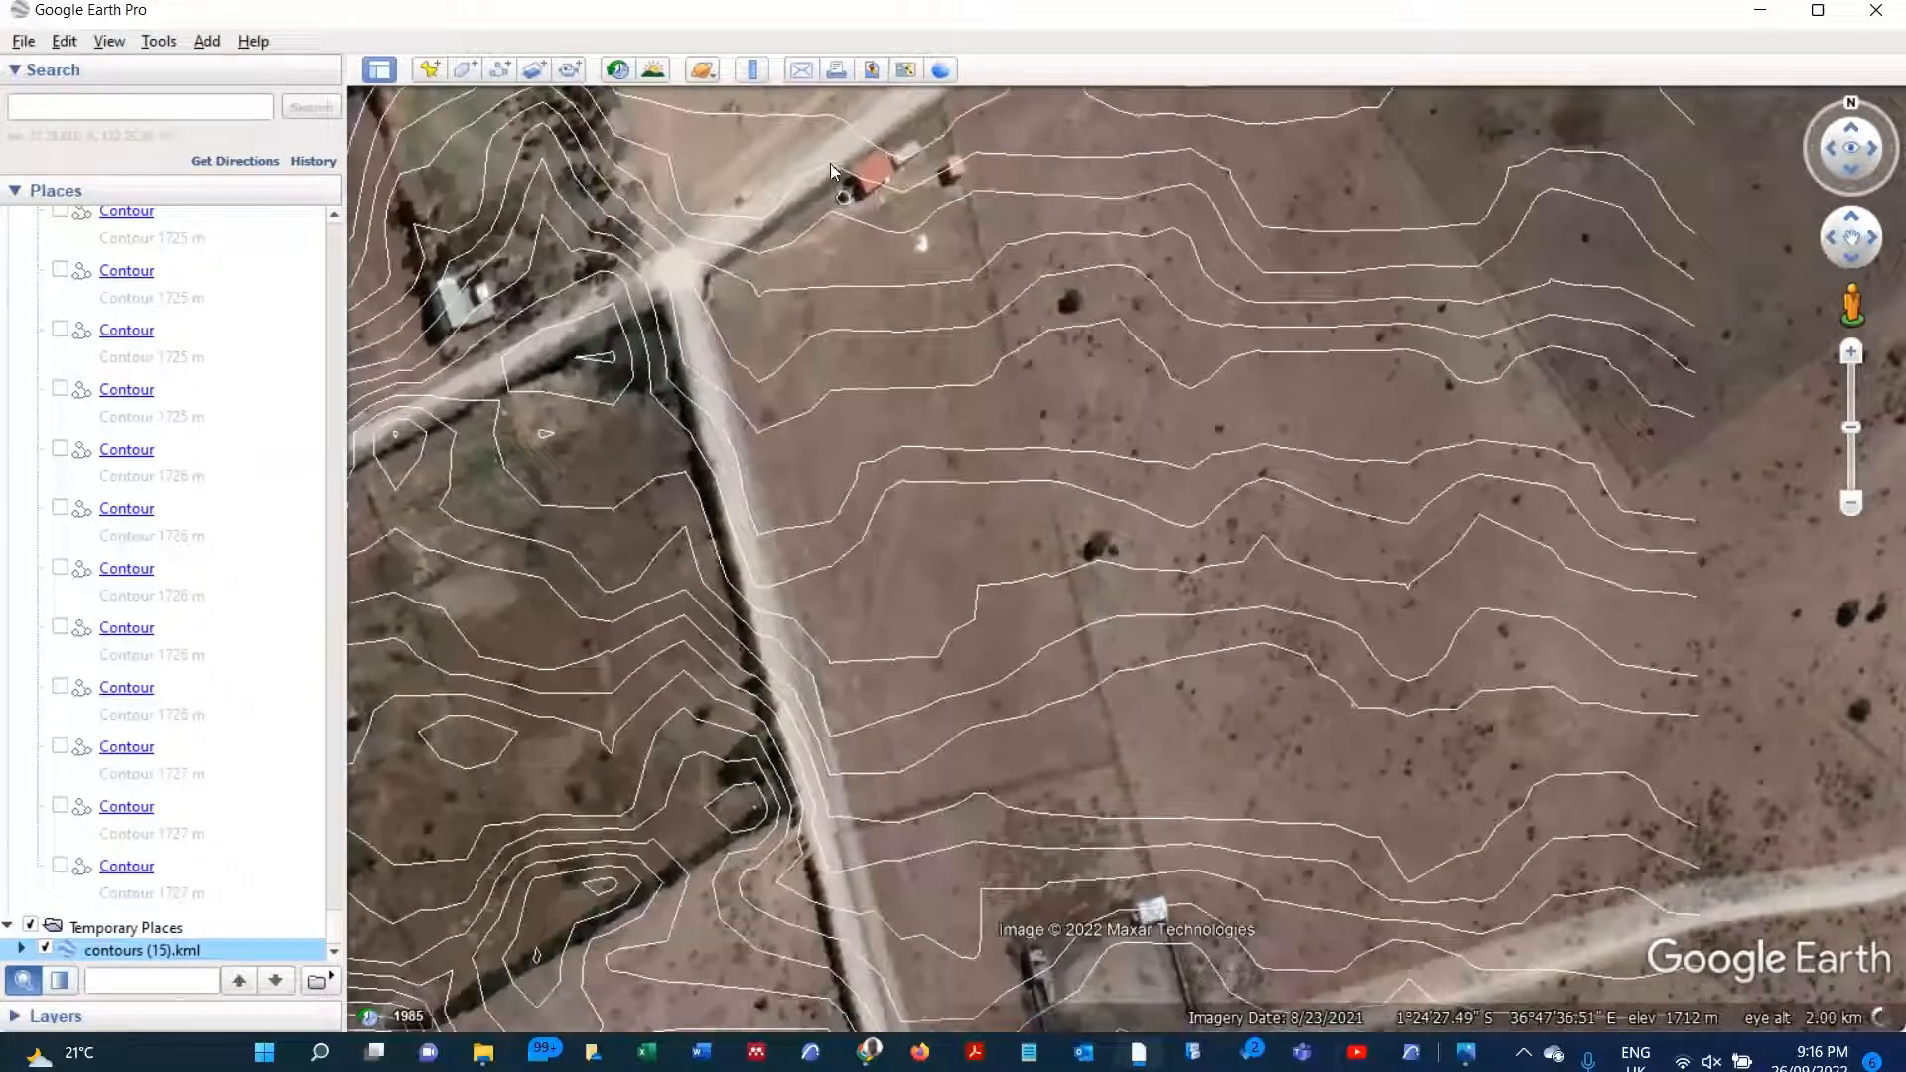
Step: Bring the land north of the road junction further into view and reset the tilt and compass again
scroll(907, 117, up, 1)
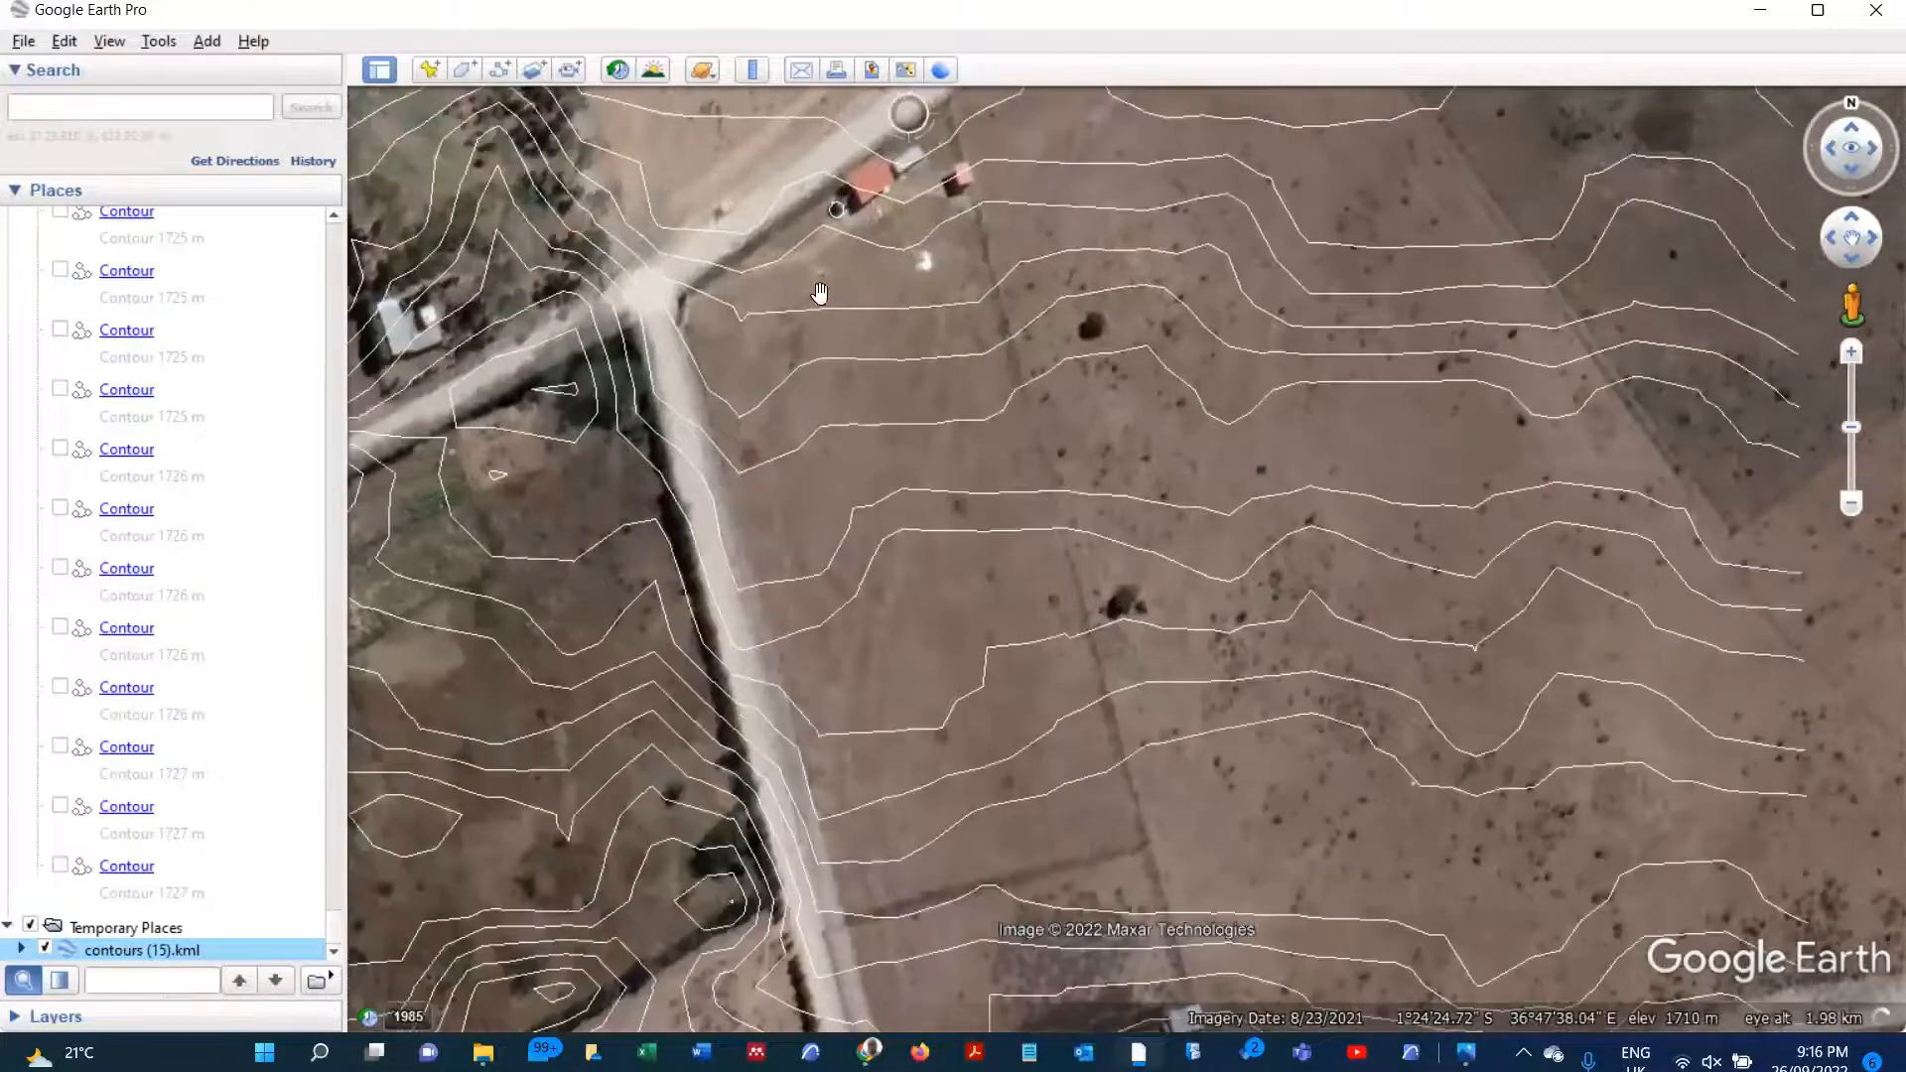
drag(819, 293, 825, 385)
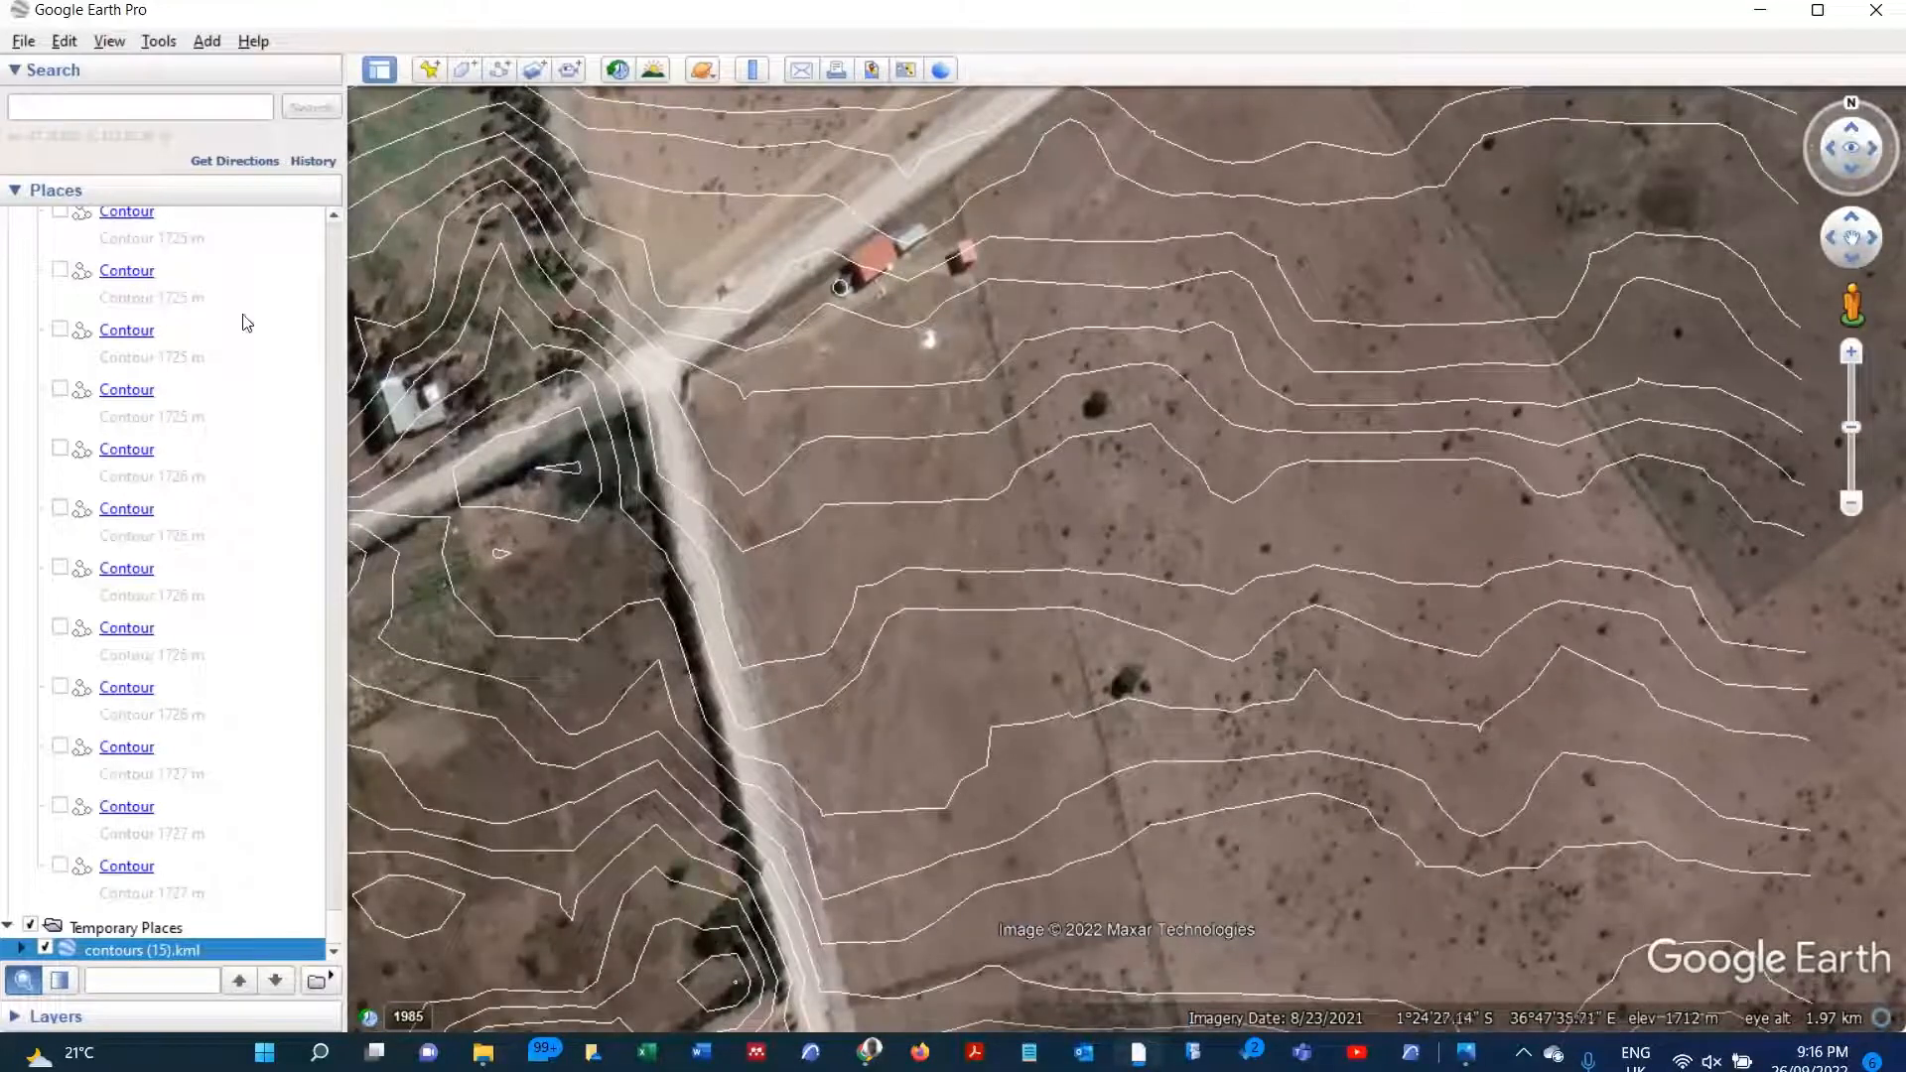
click(109, 45)
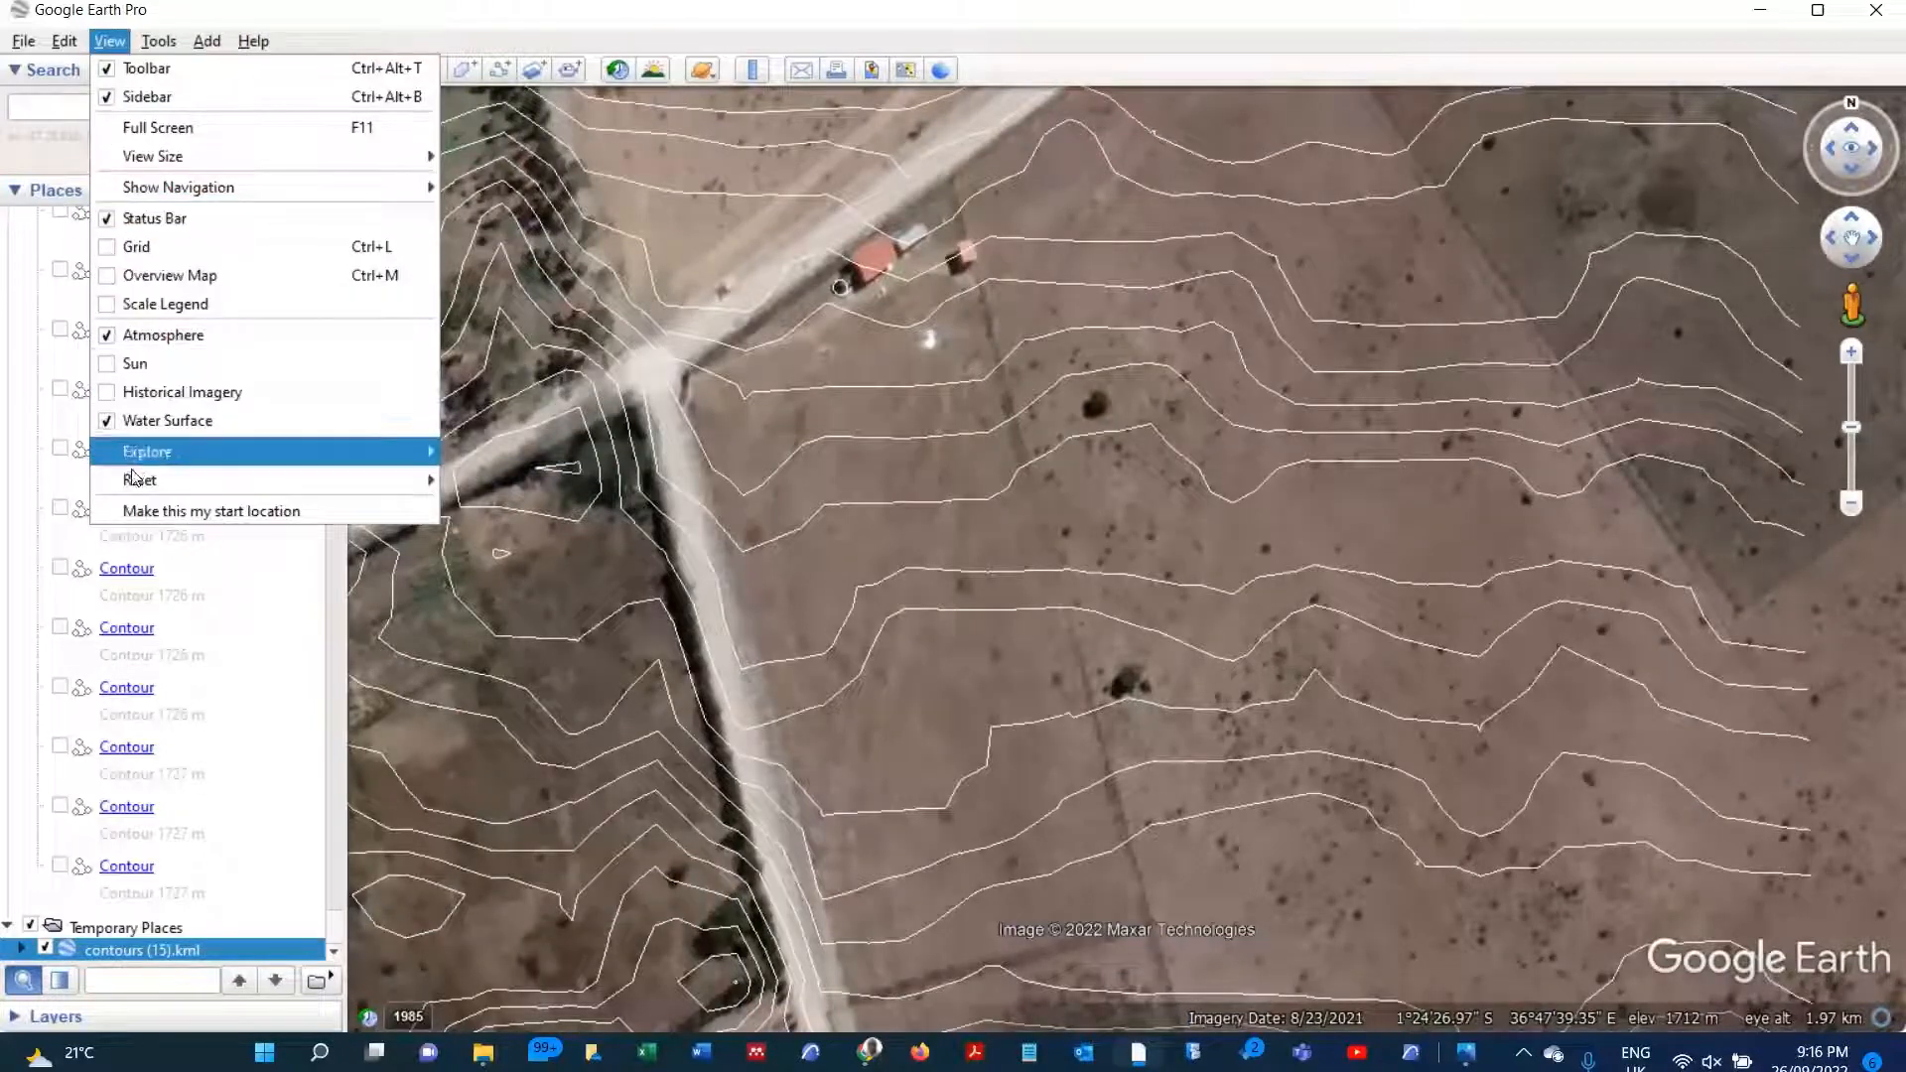
click(529, 537)
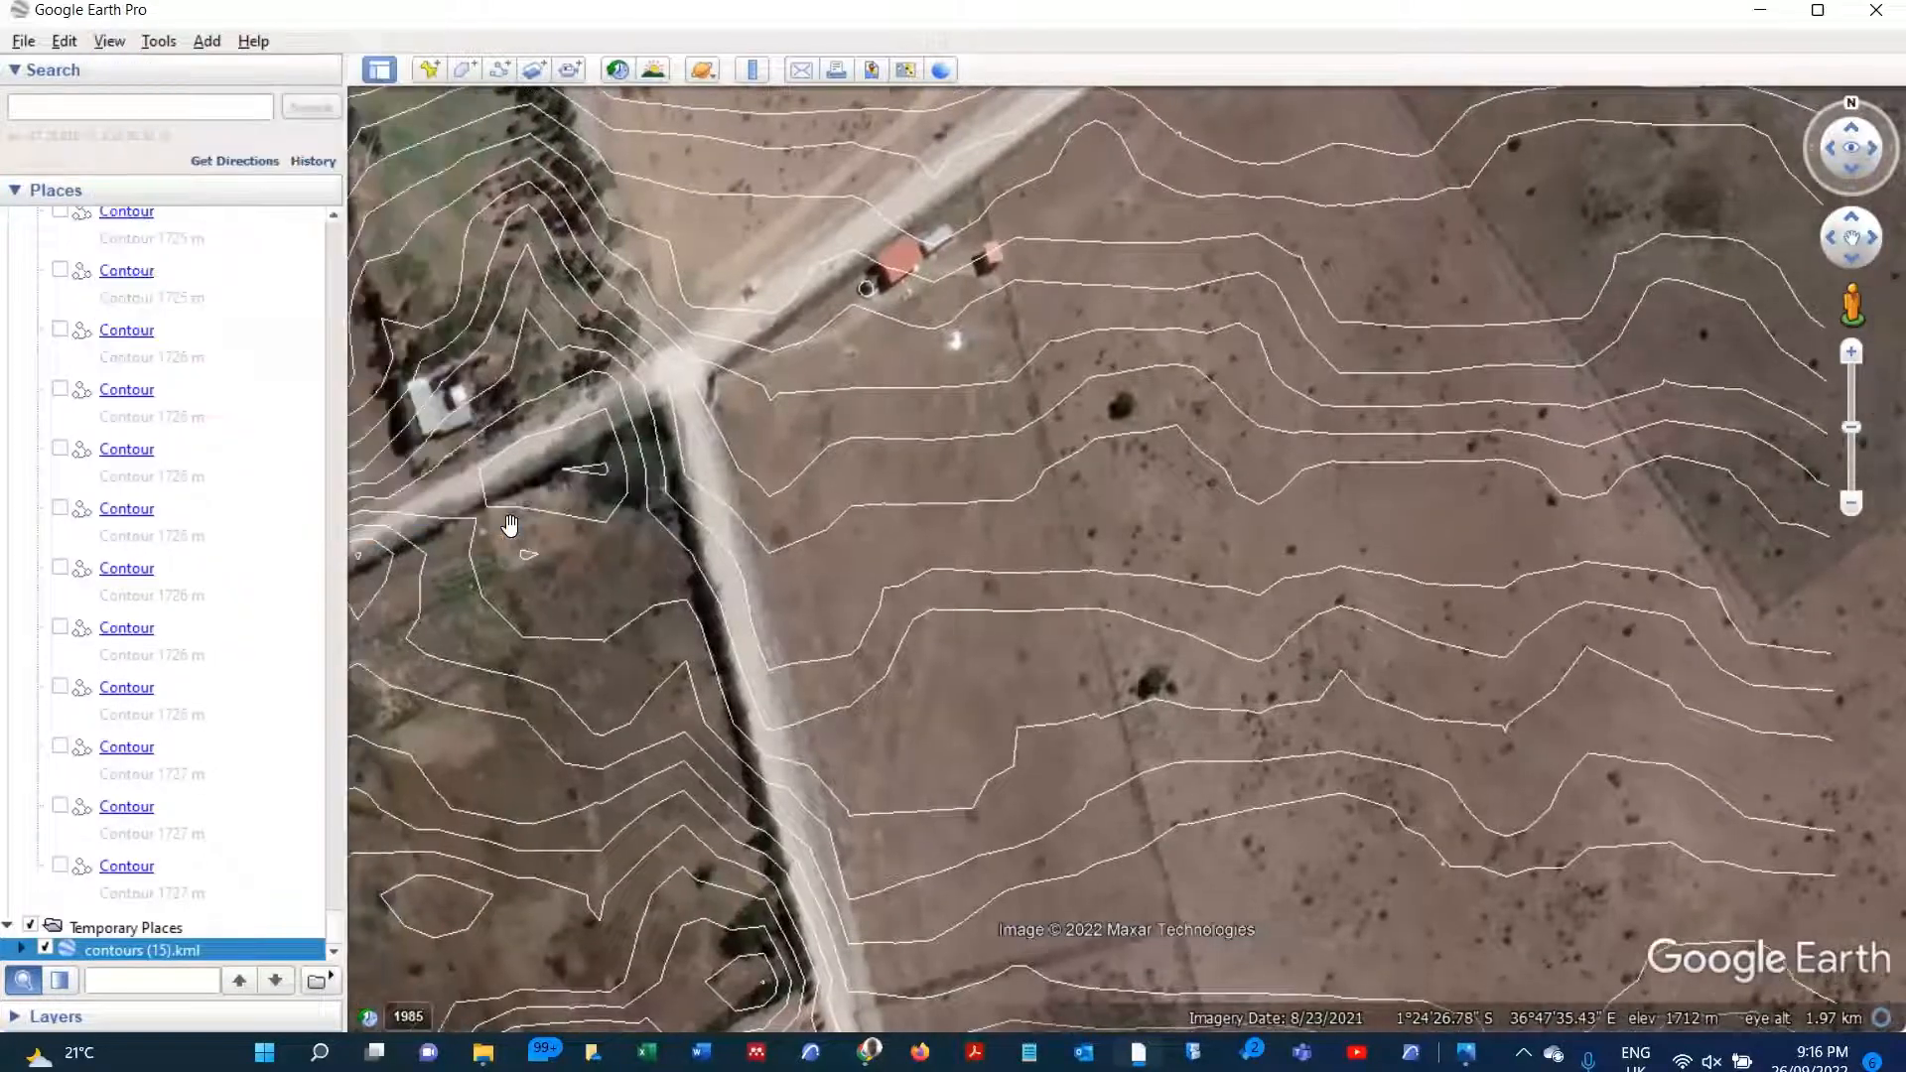
Step: Examine the contours around the road junction and across the whole plot at close and wide range
scroll(628, 556, up, 3)
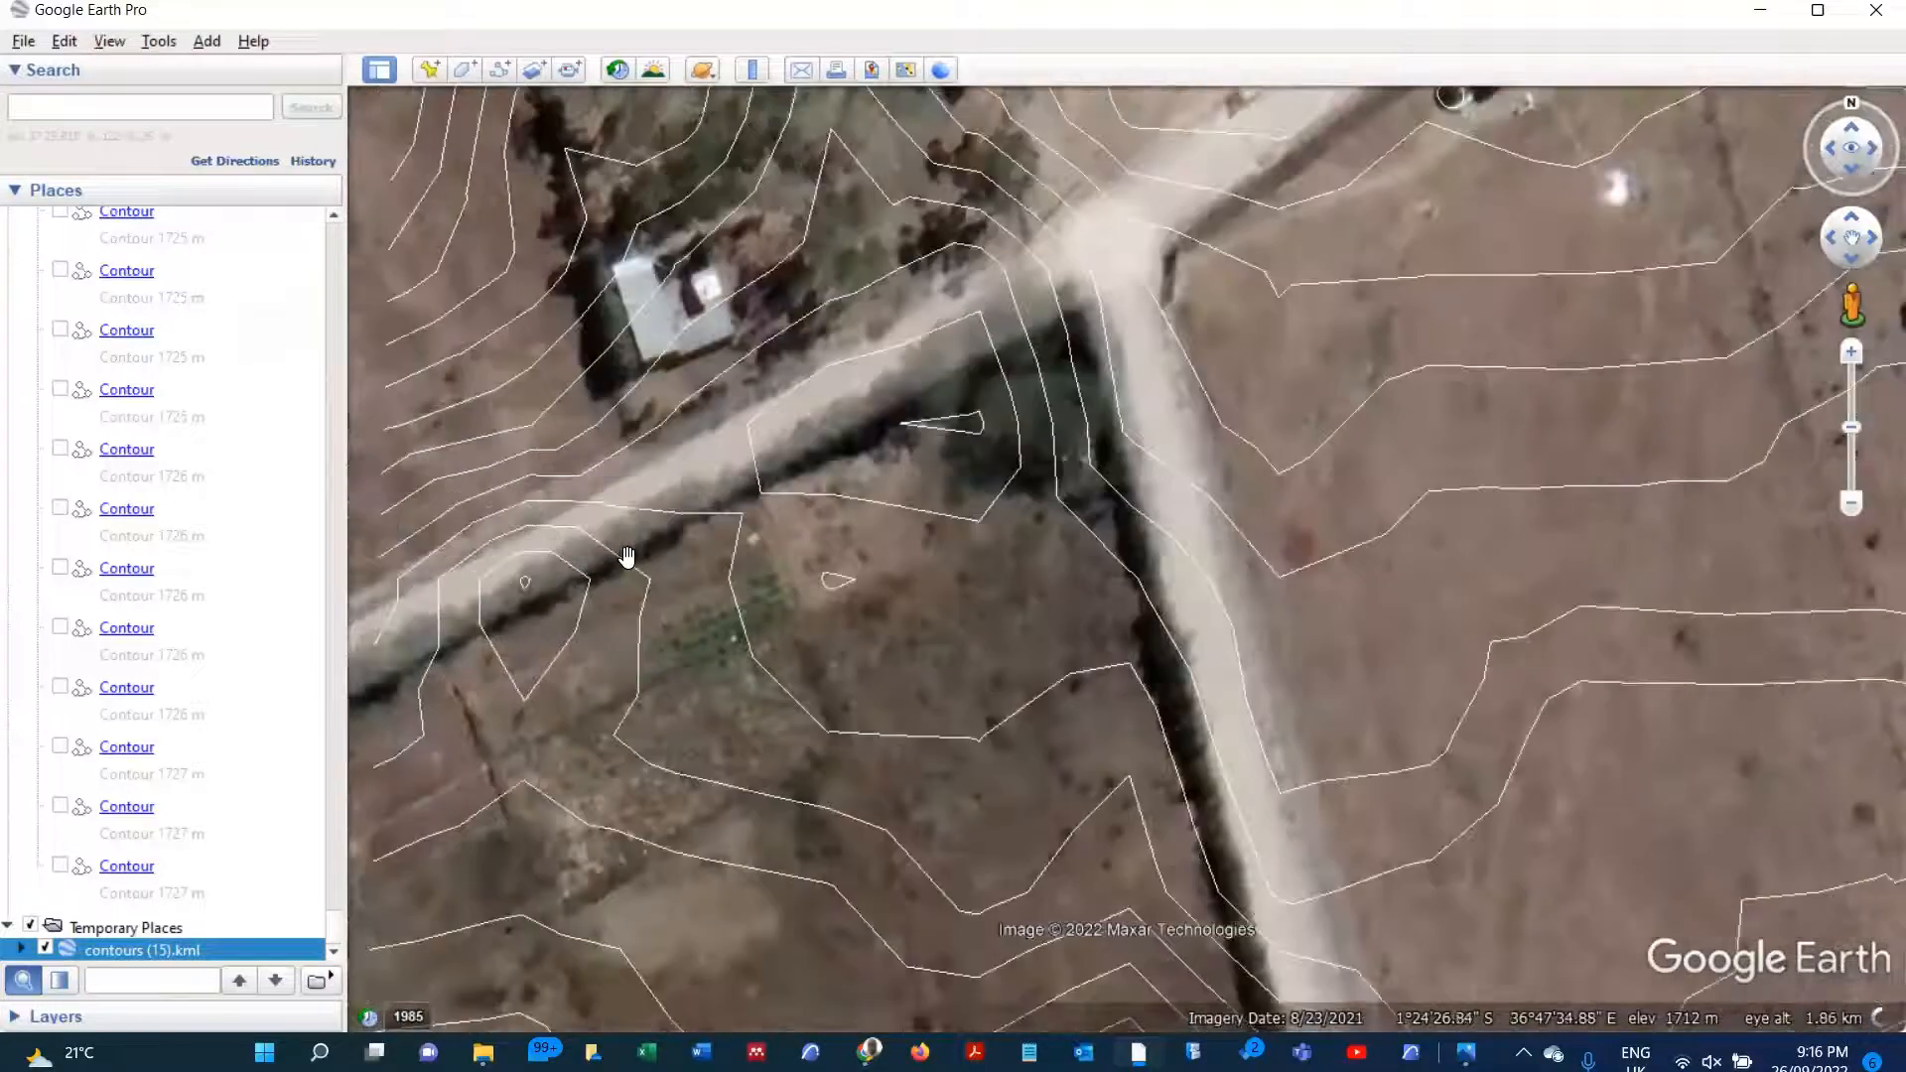
scroll(596, 541, down, 2)
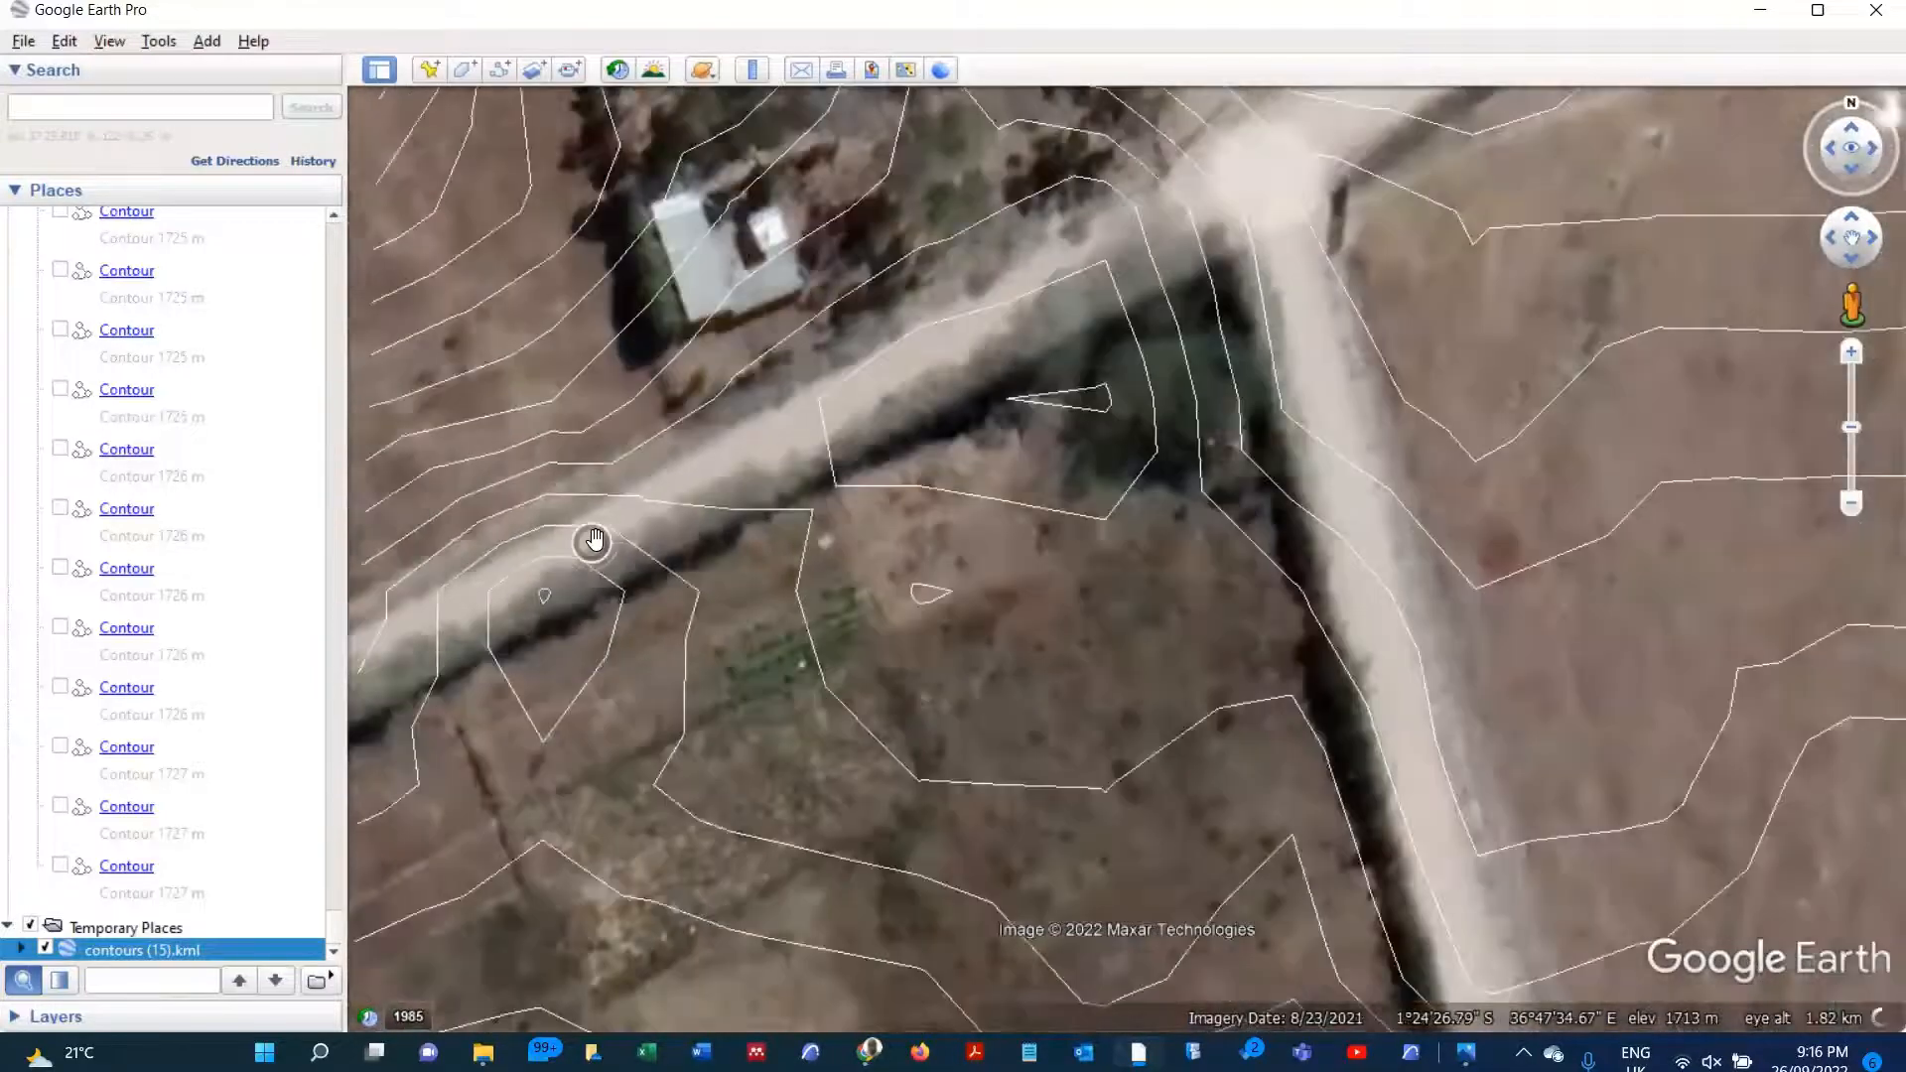
scroll(592, 540, down, 2)
scroll(705, 610, down, 1)
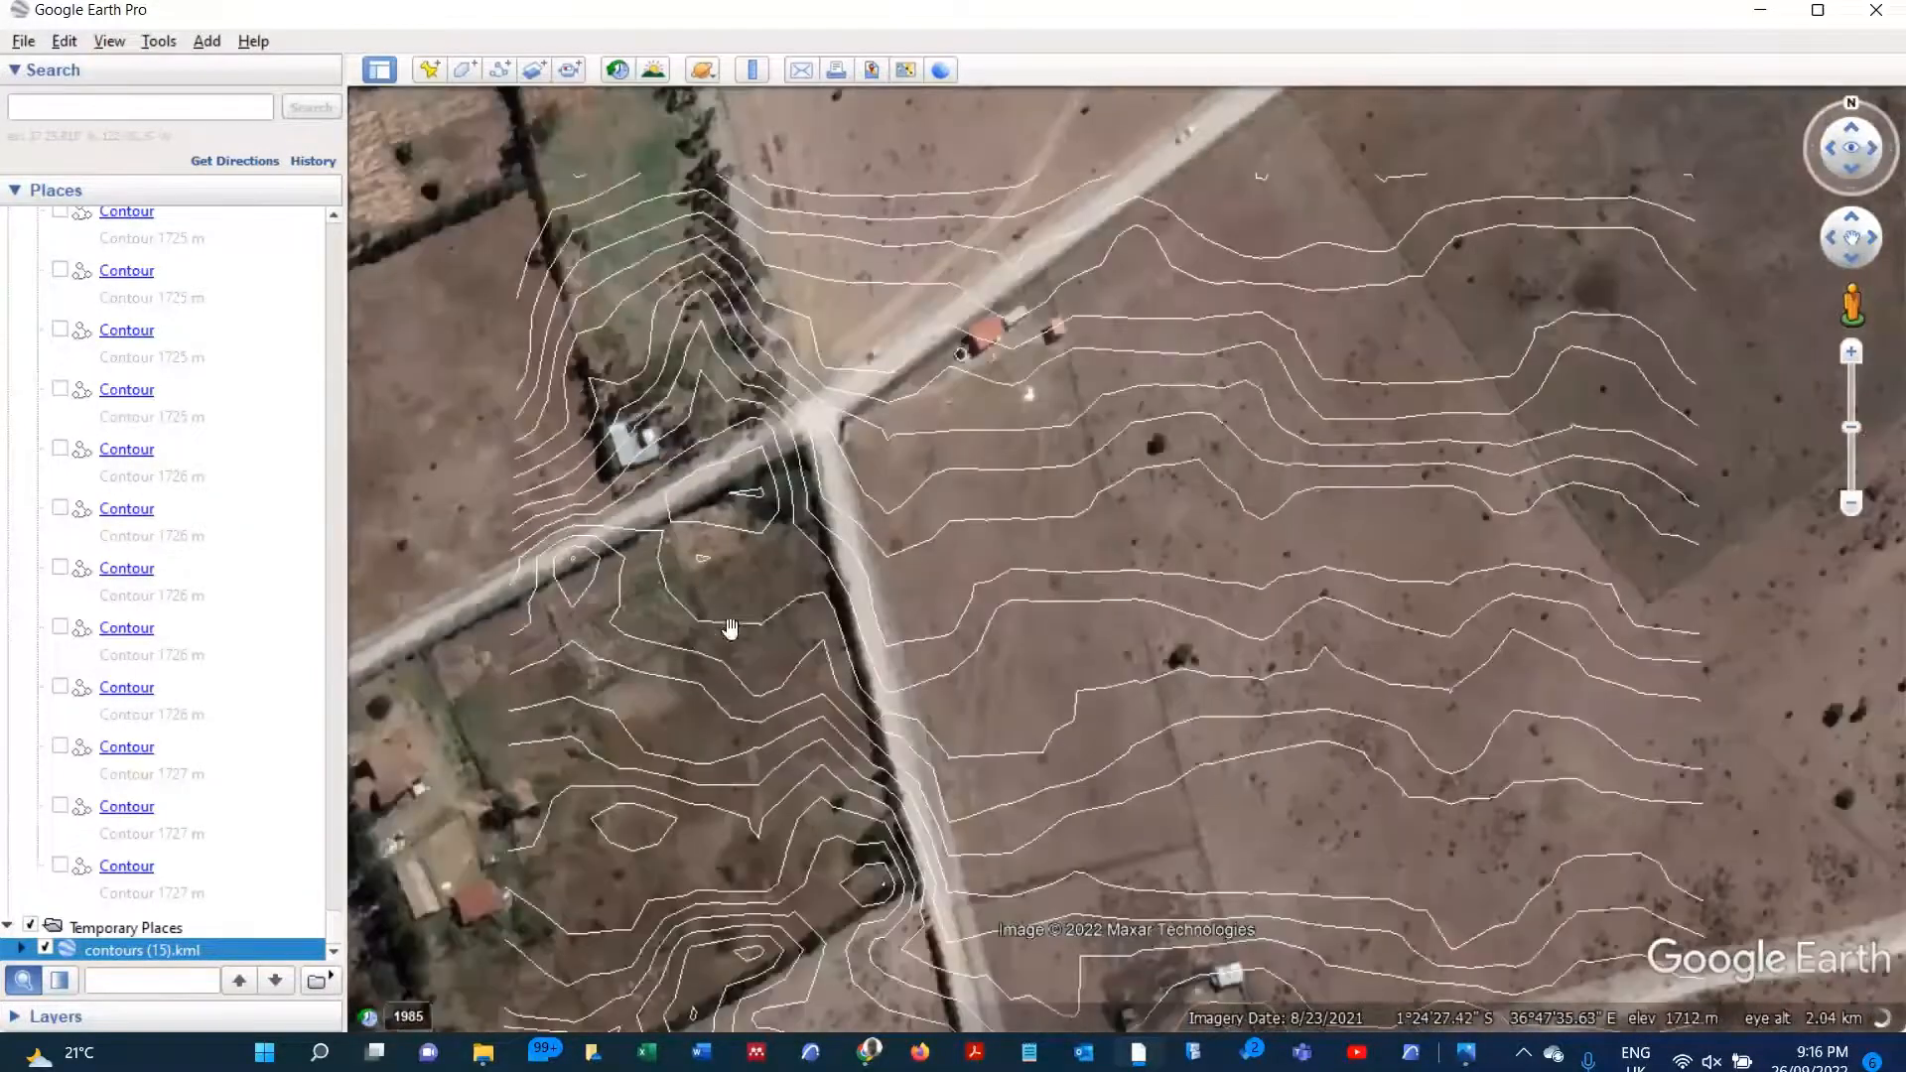
scroll(1323, 869, down, 1)
scroll(1322, 860, up, 1)
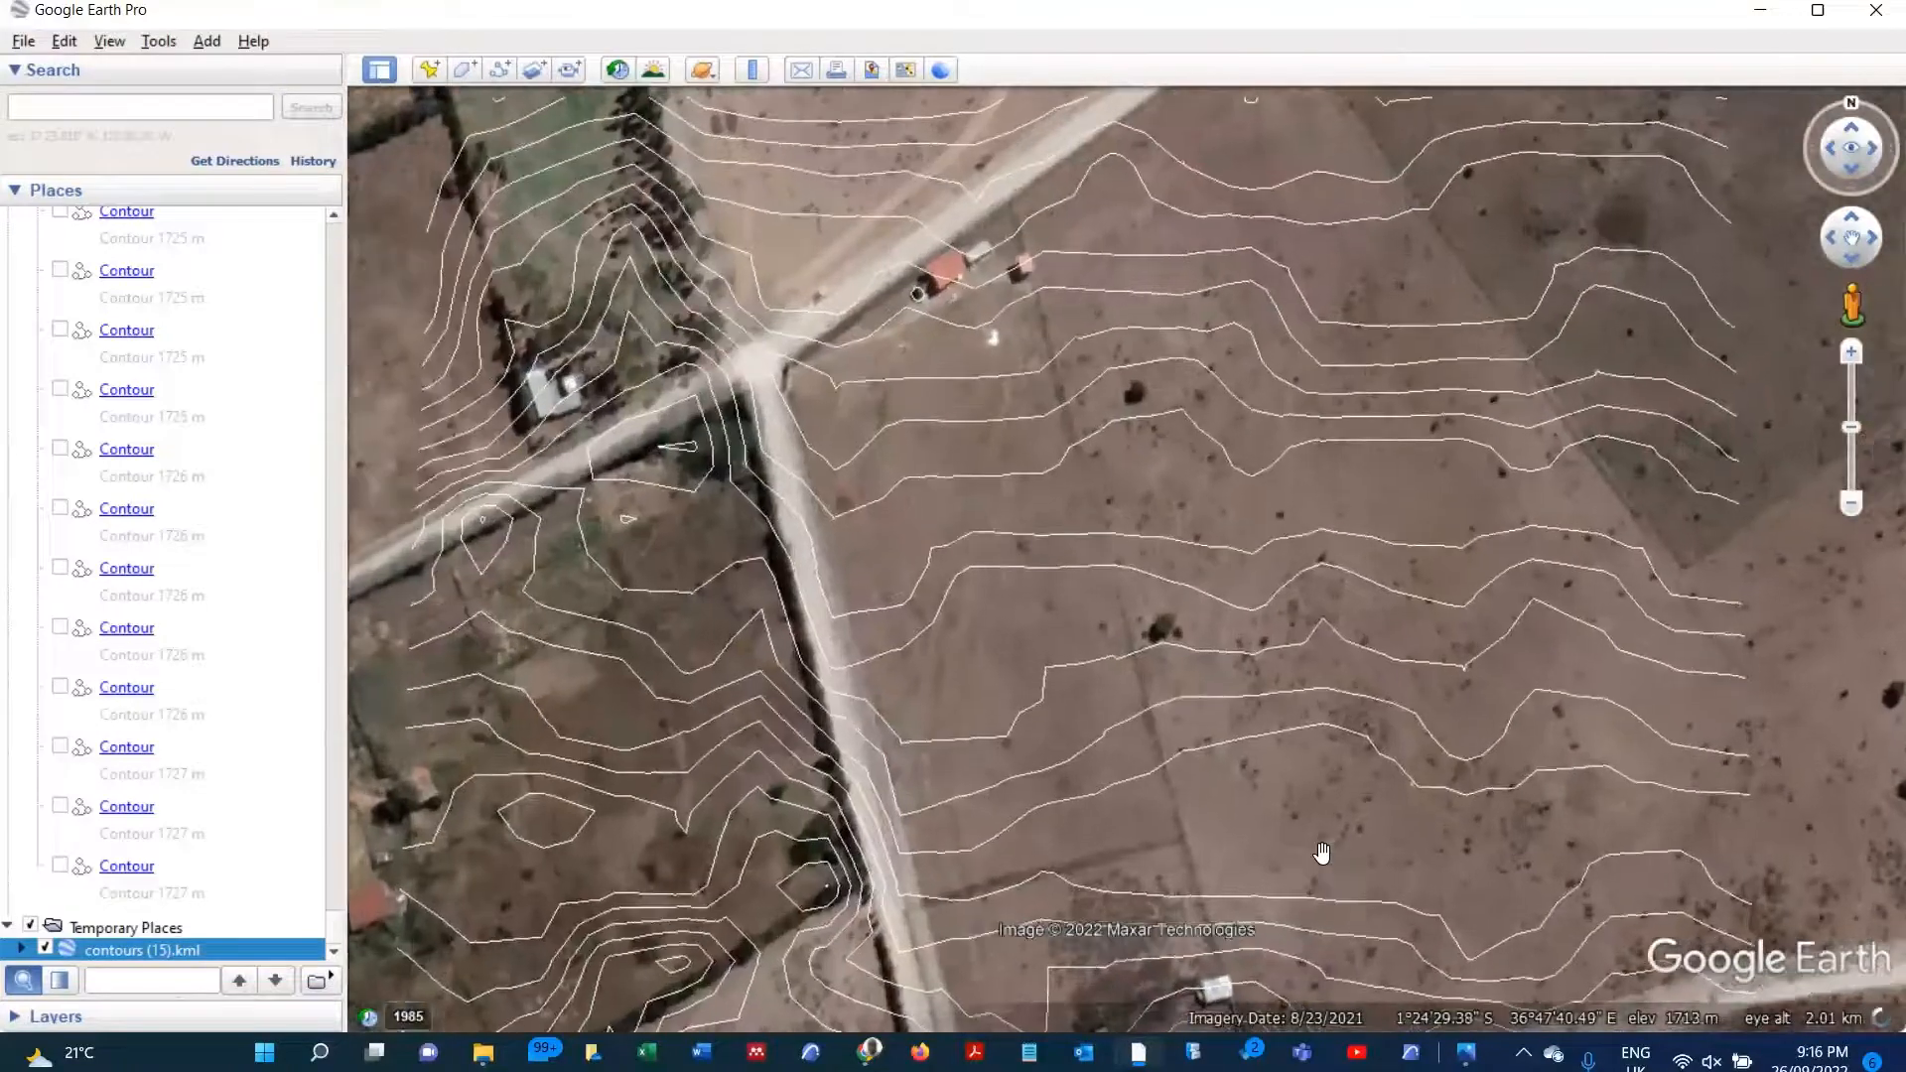
scroll(1323, 854, up, 1)
scroll(1289, 802, up, 1)
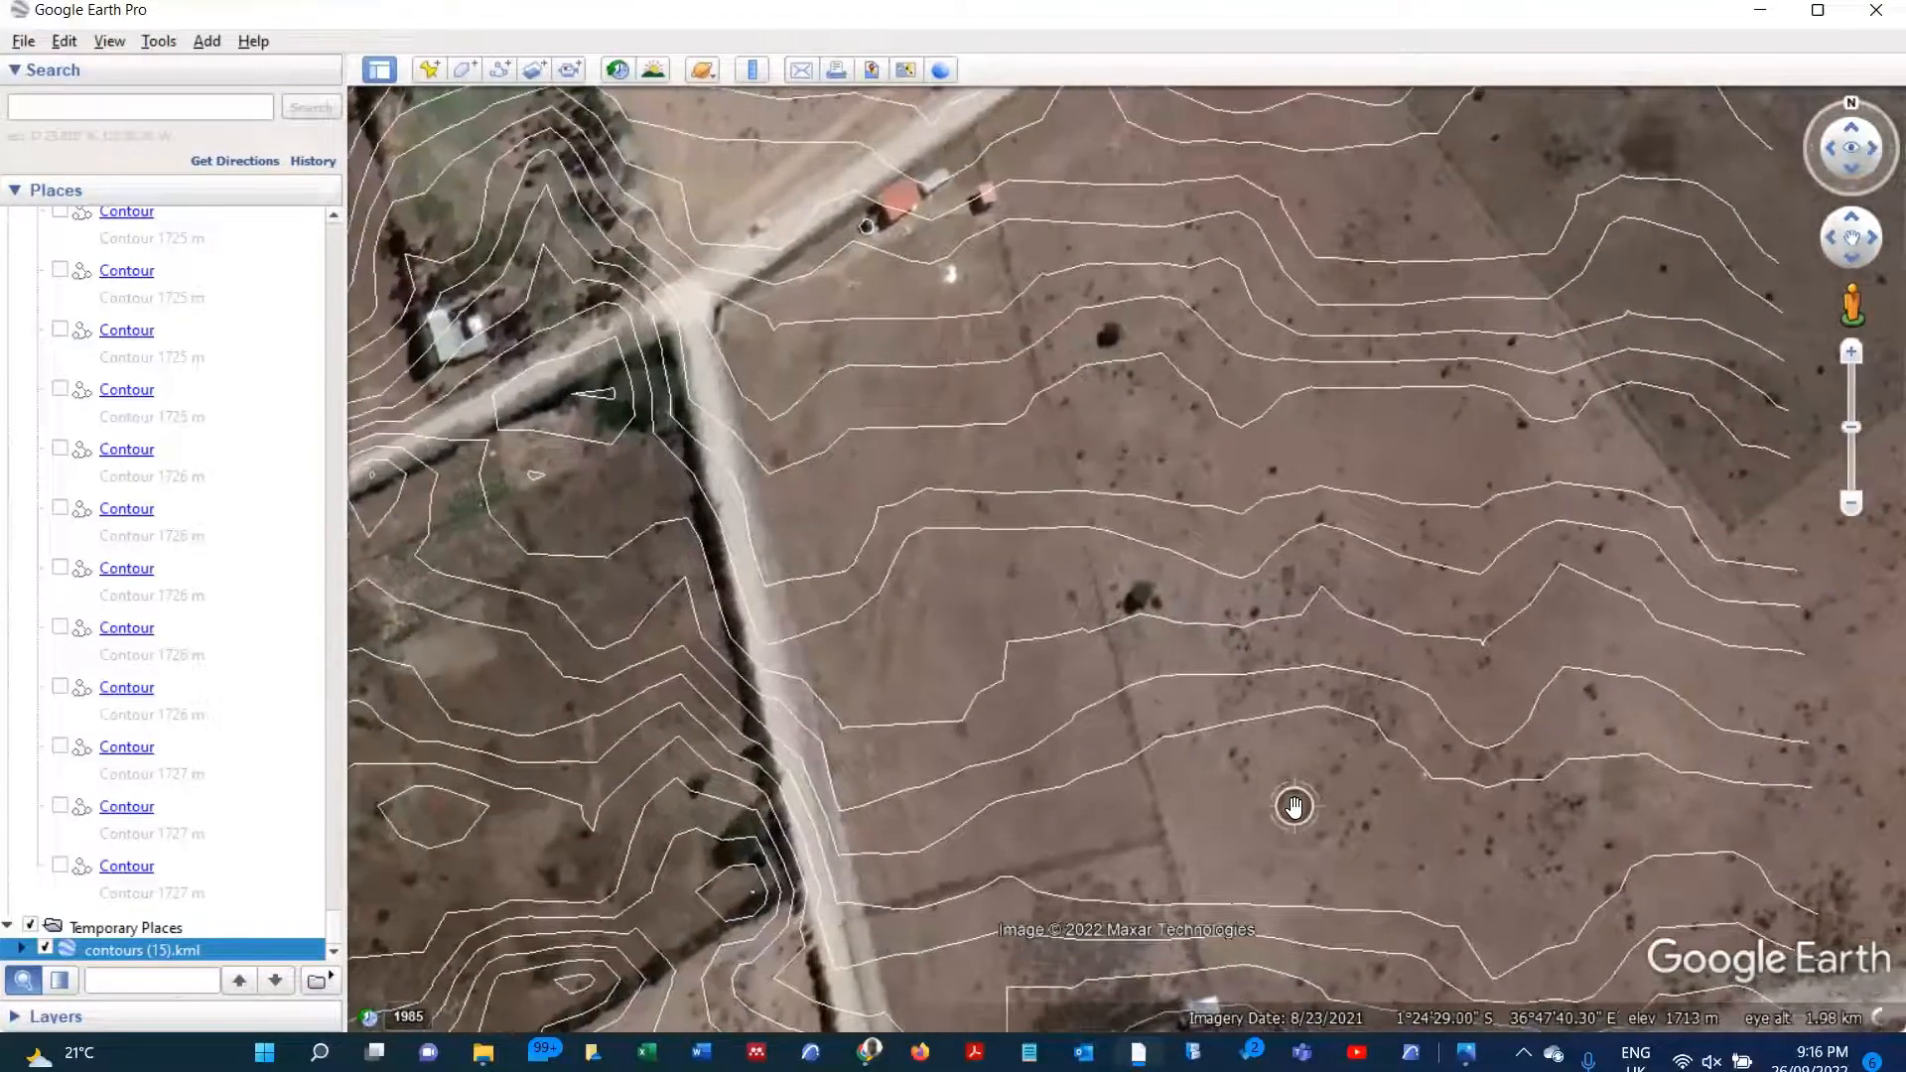
Step: Reset both tilt and compass for the closer view of the plot, followed by the compass alone
click(111, 41)
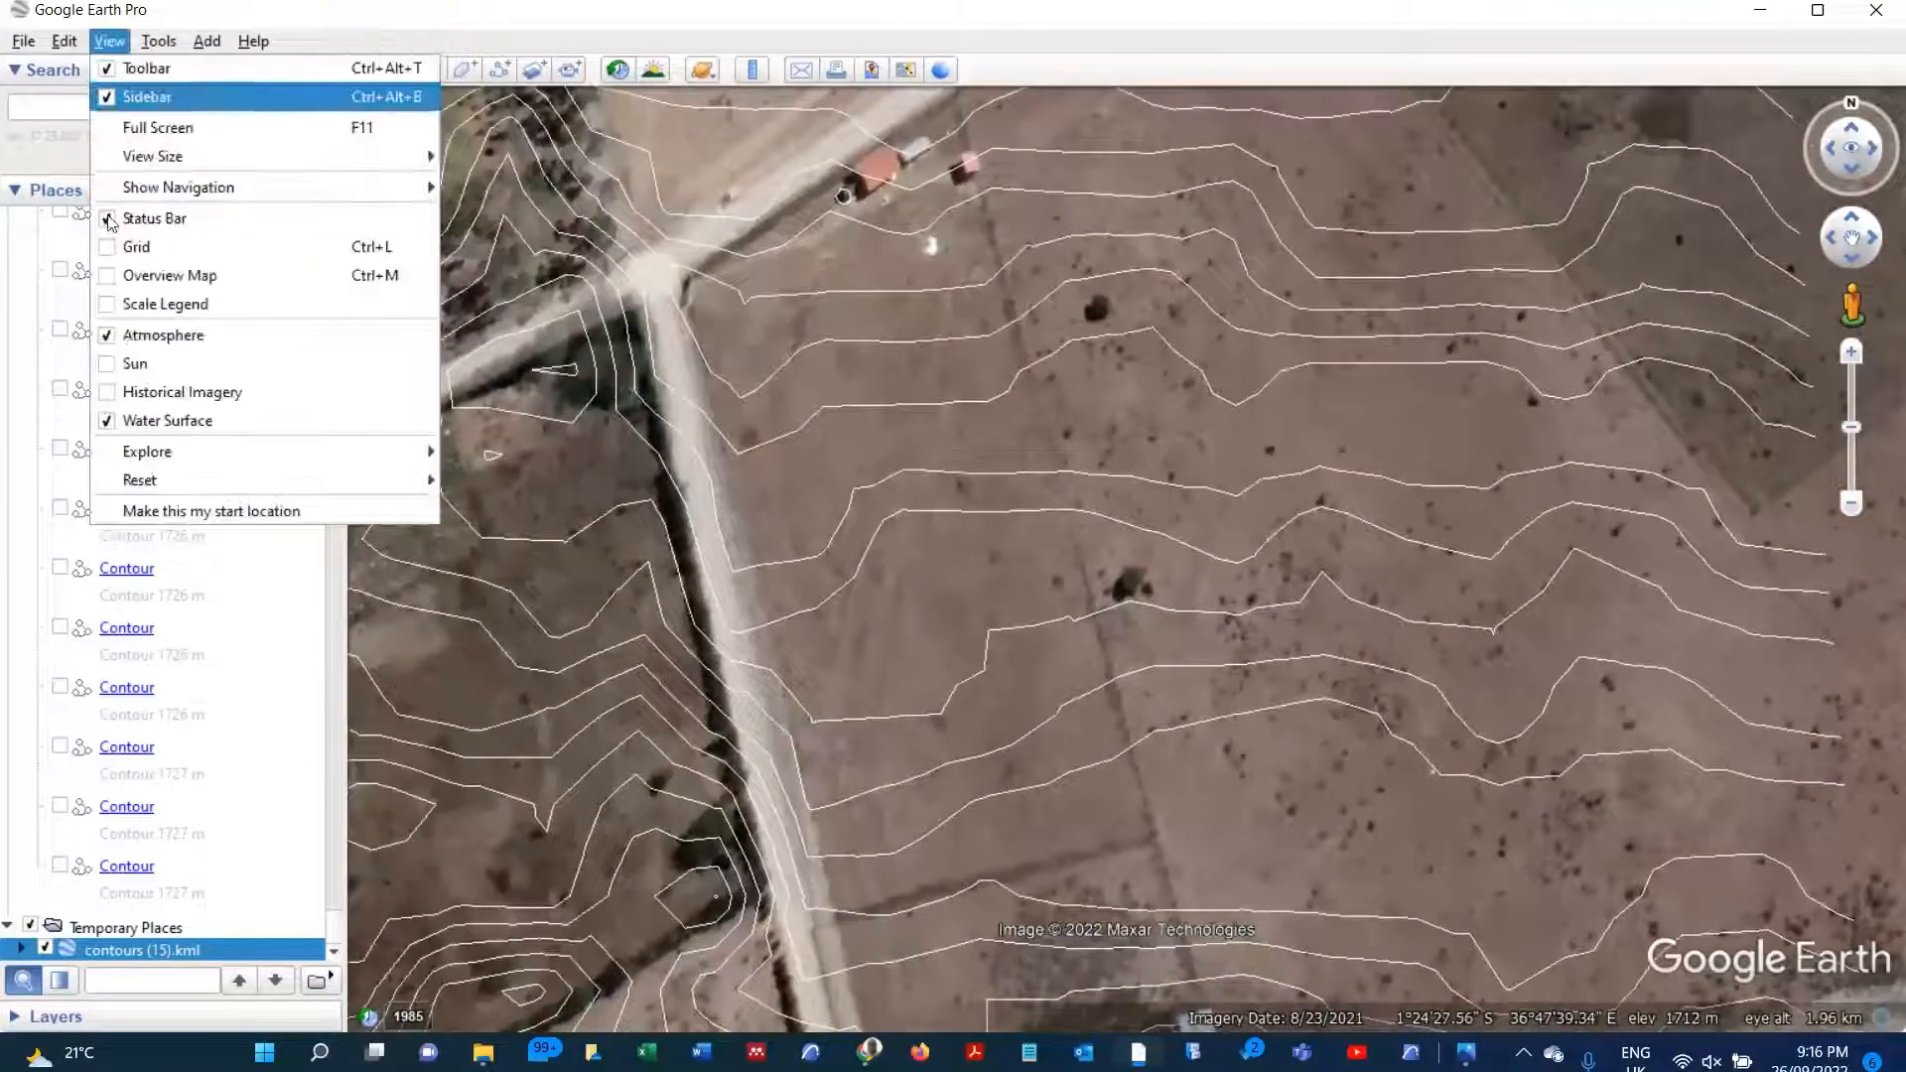
mouse_move(405, 486)
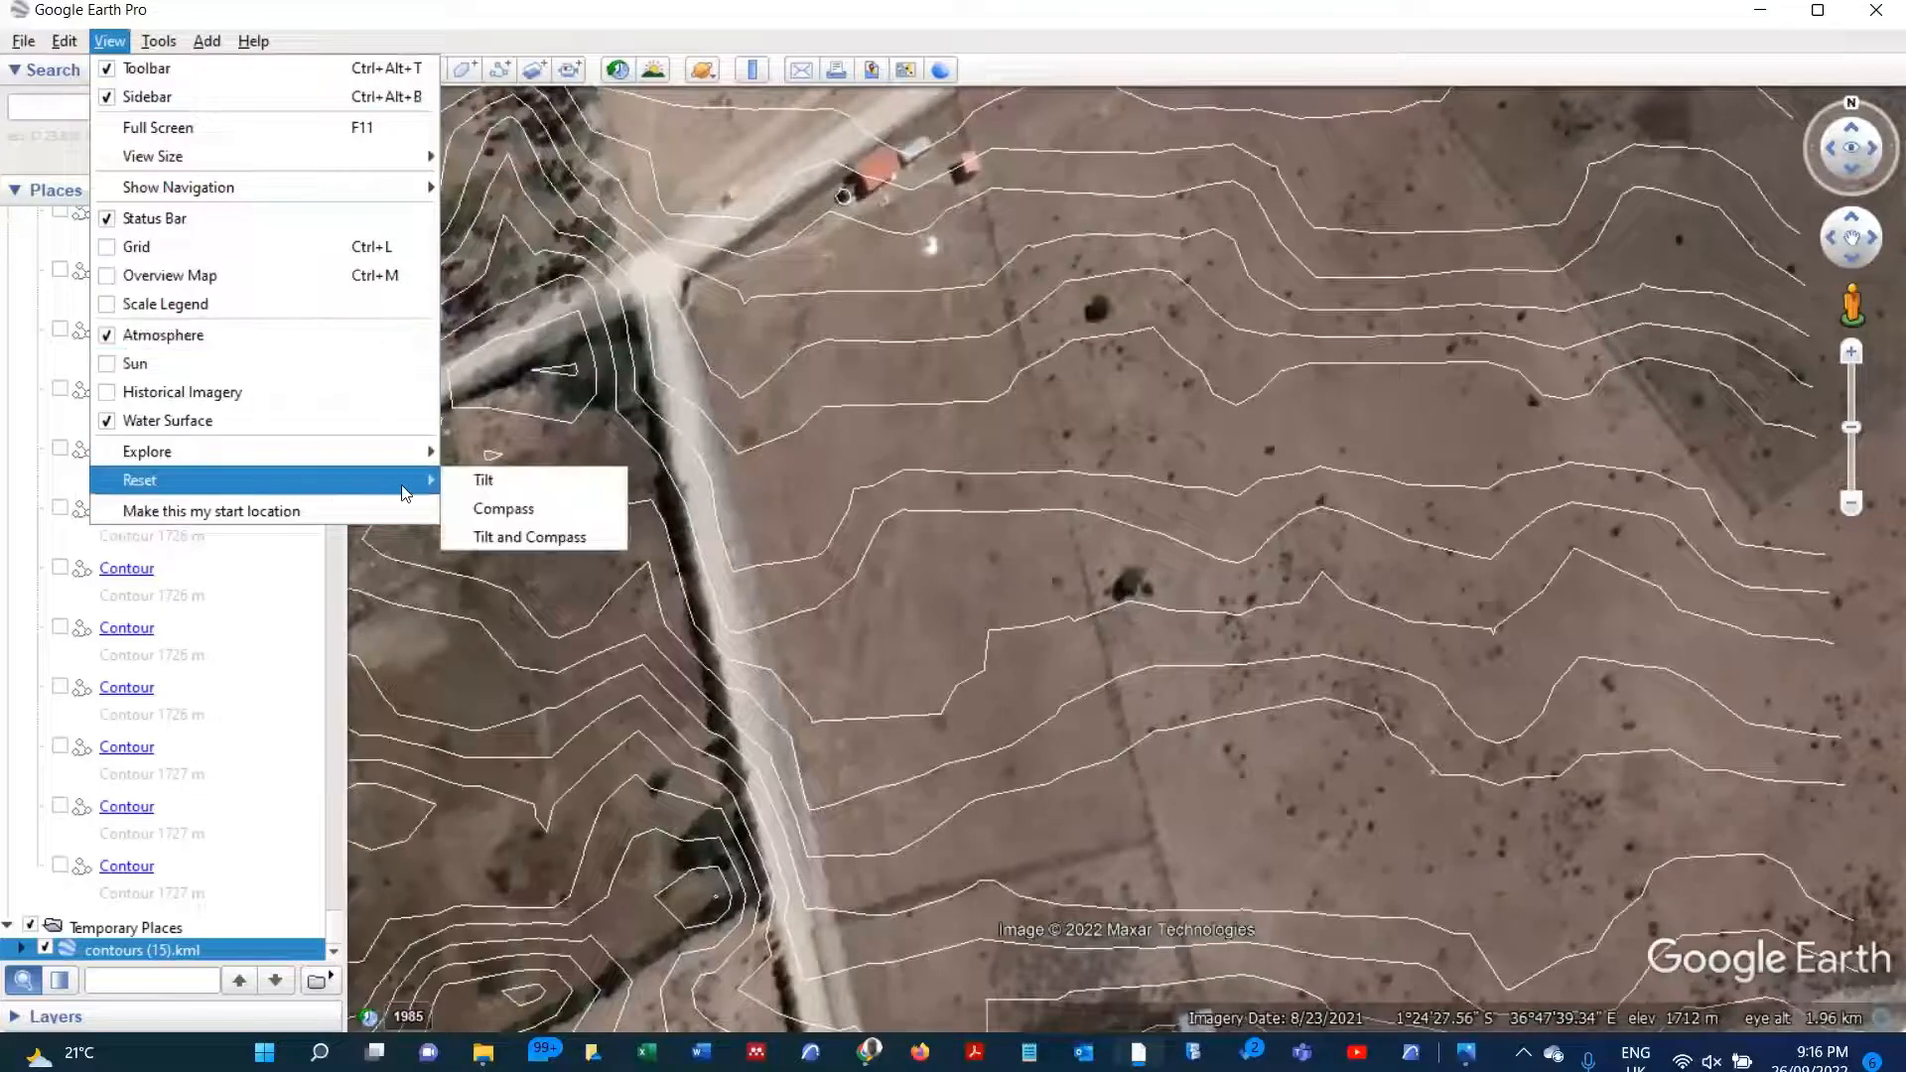
click(536, 537)
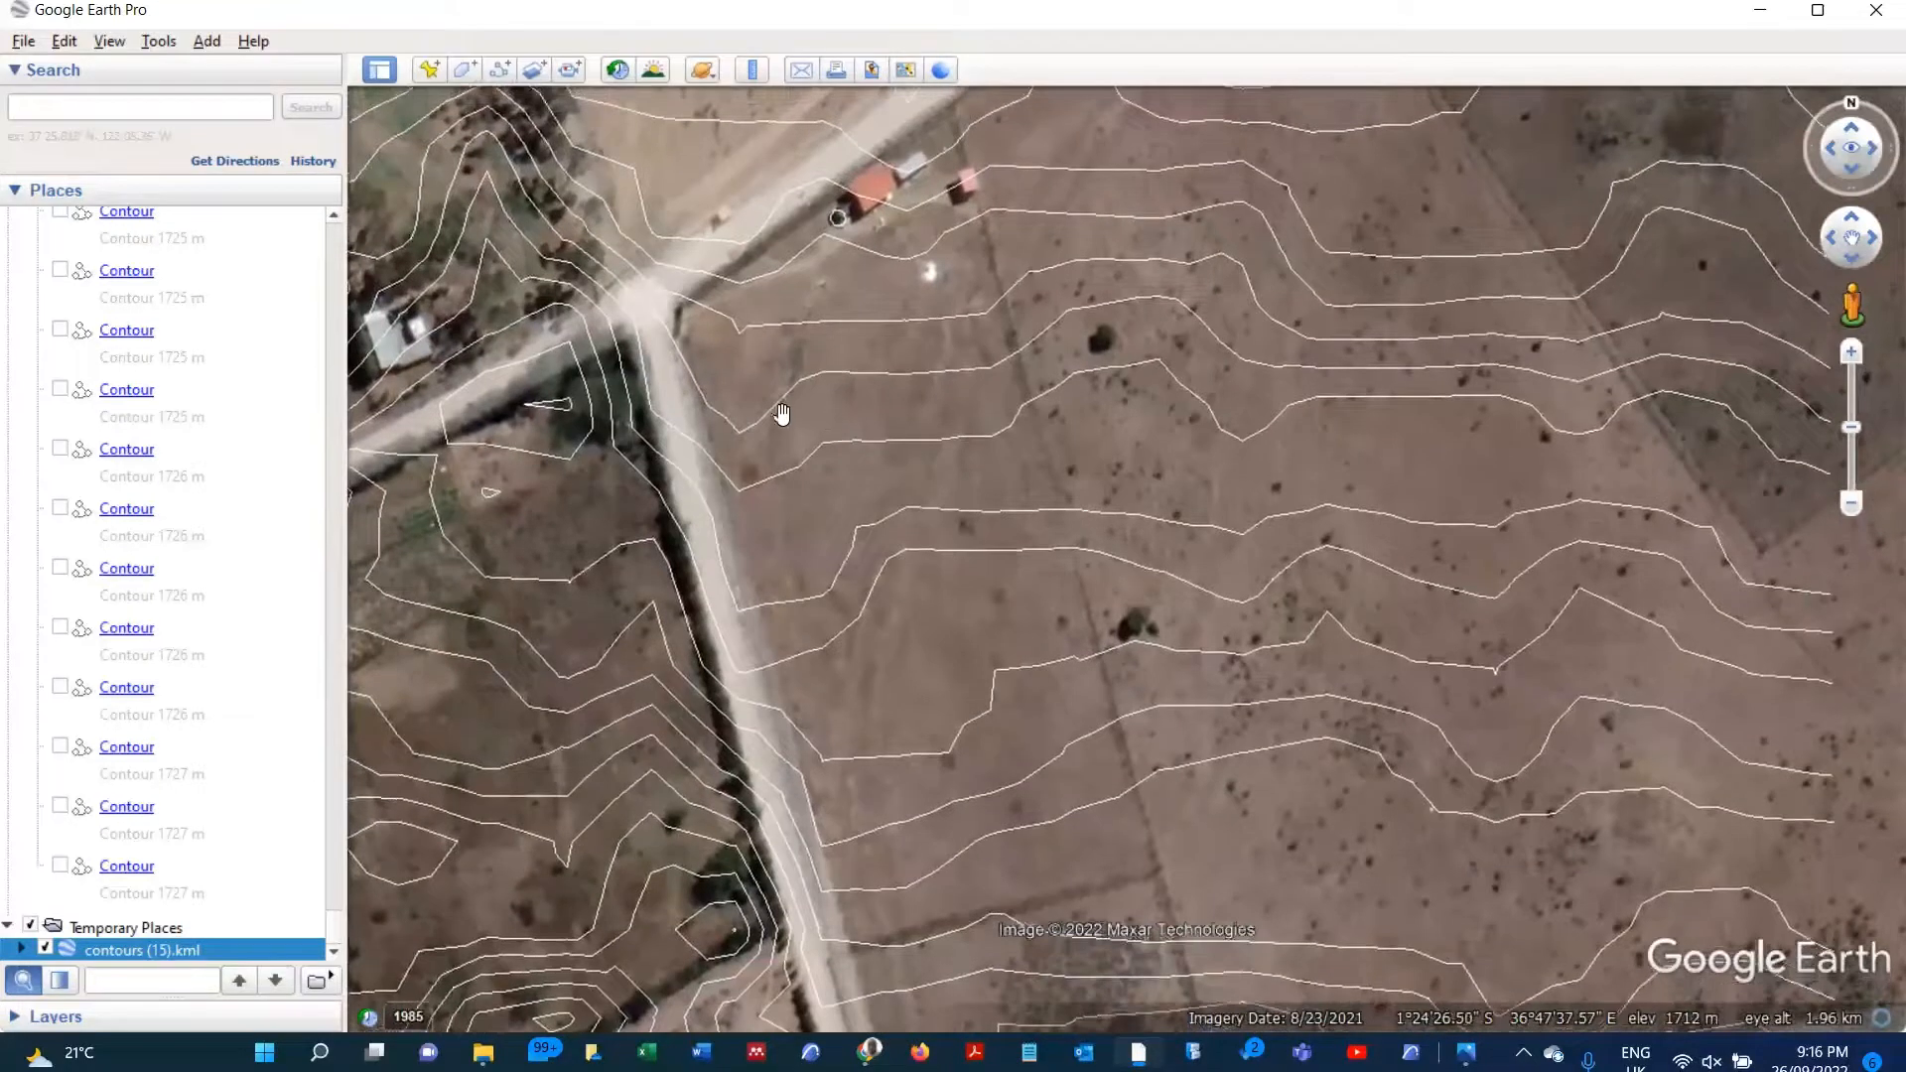
click(109, 40)
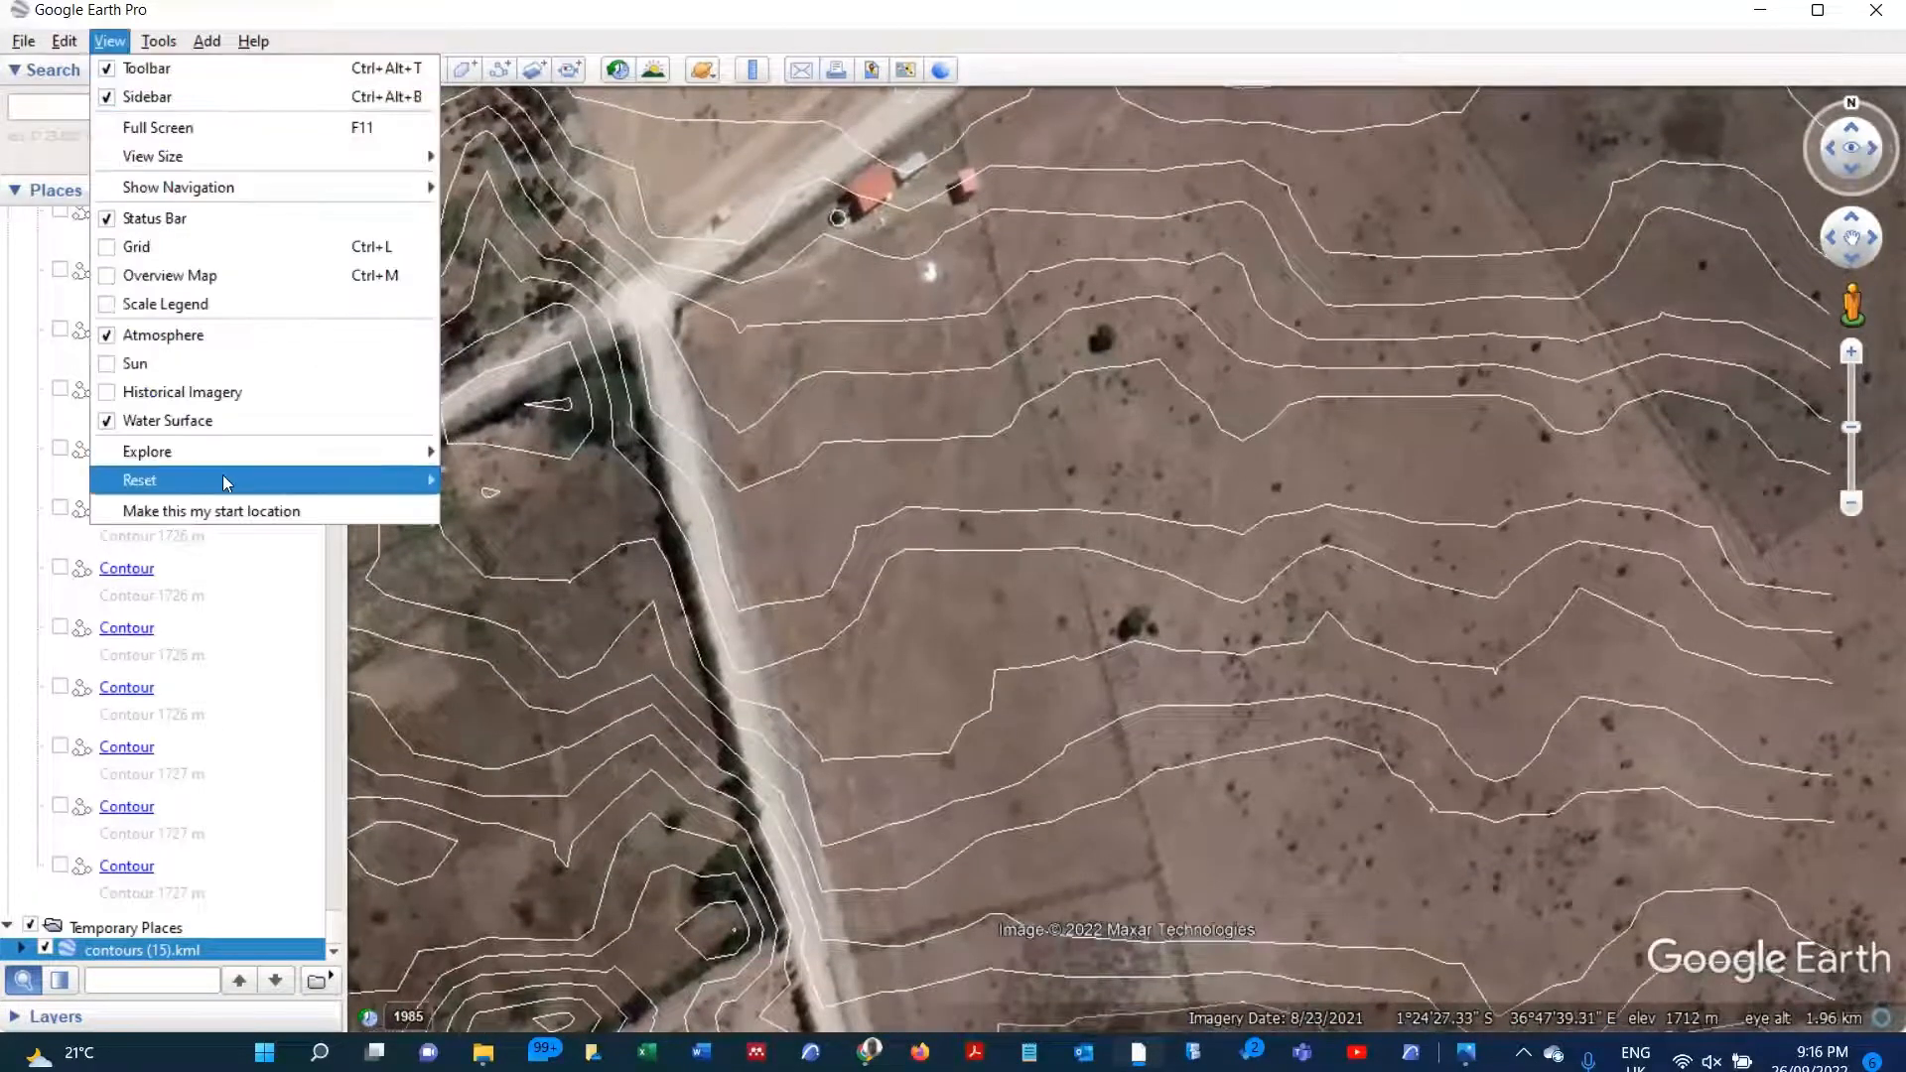
mouse_move(222, 481)
click(480, 506)
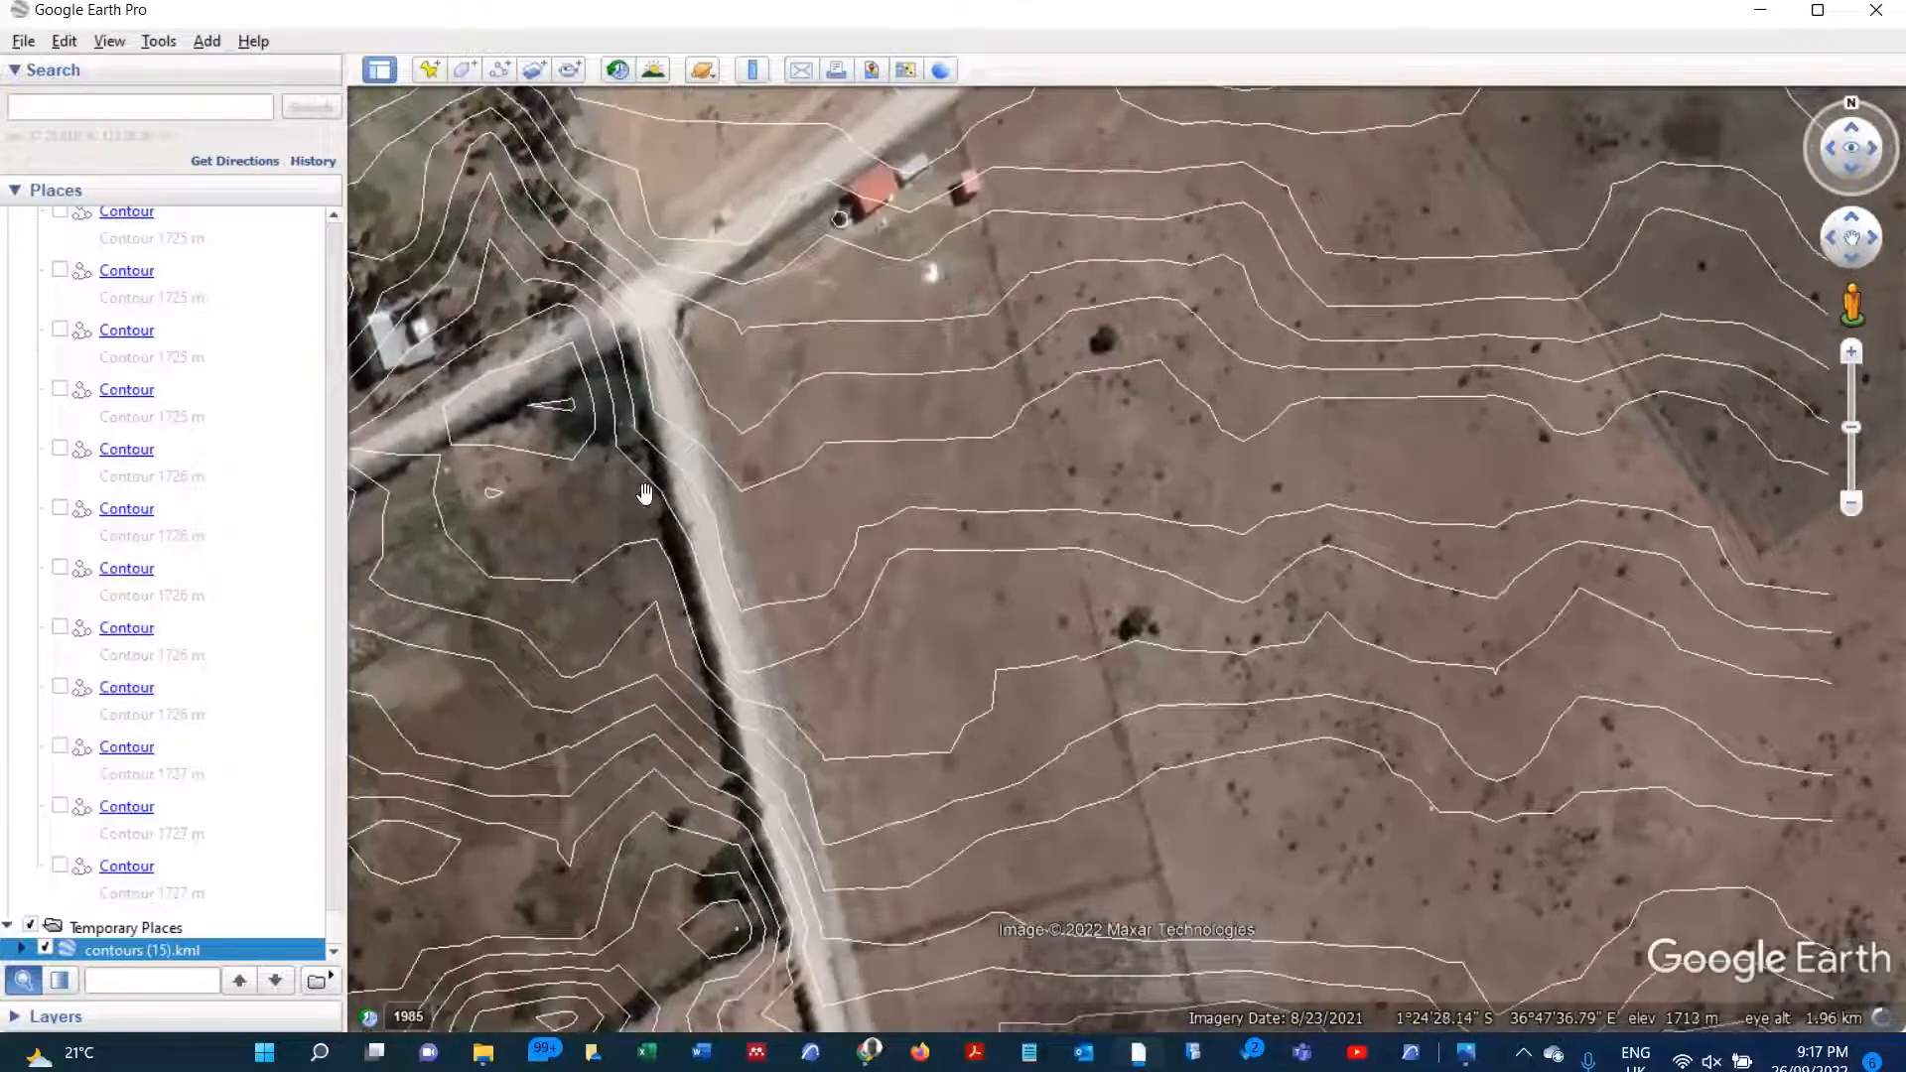
Step: Open the print layout for the current map view and review its map options
click(24, 42)
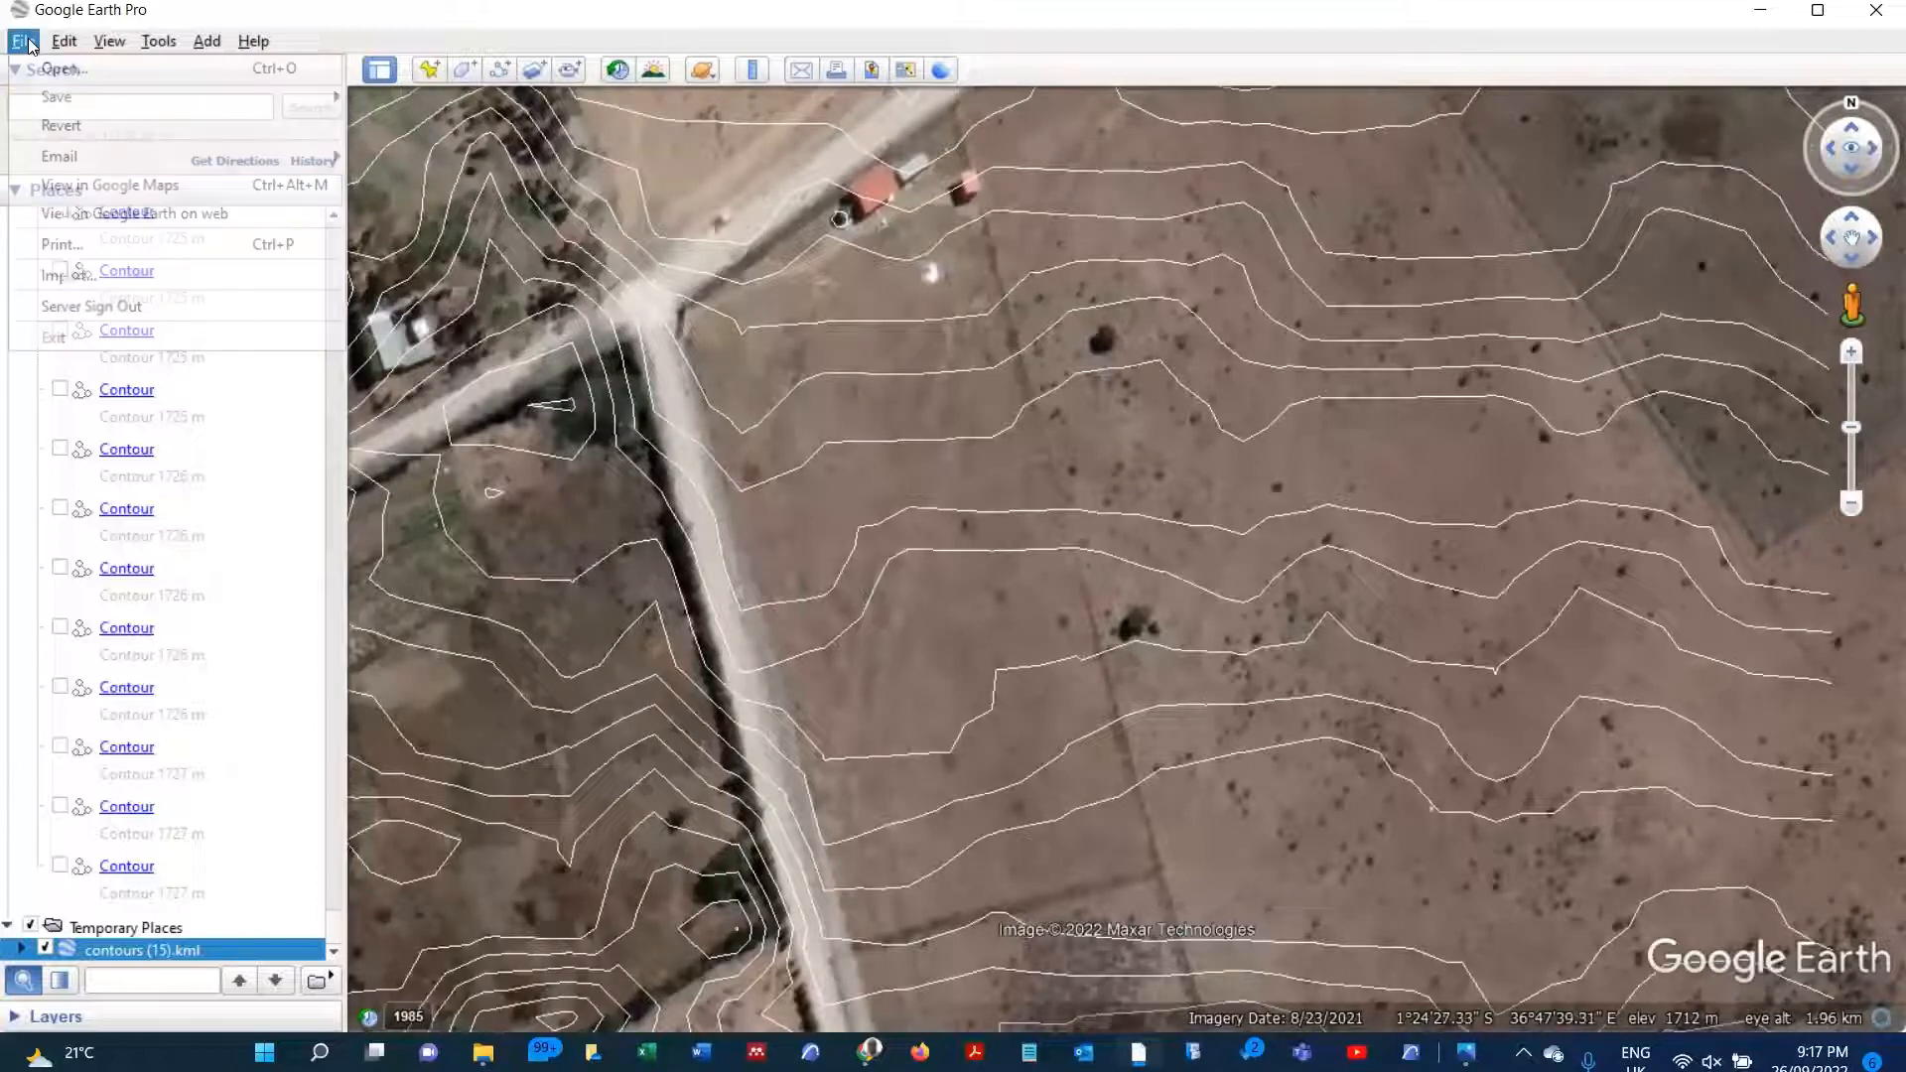
click(63, 243)
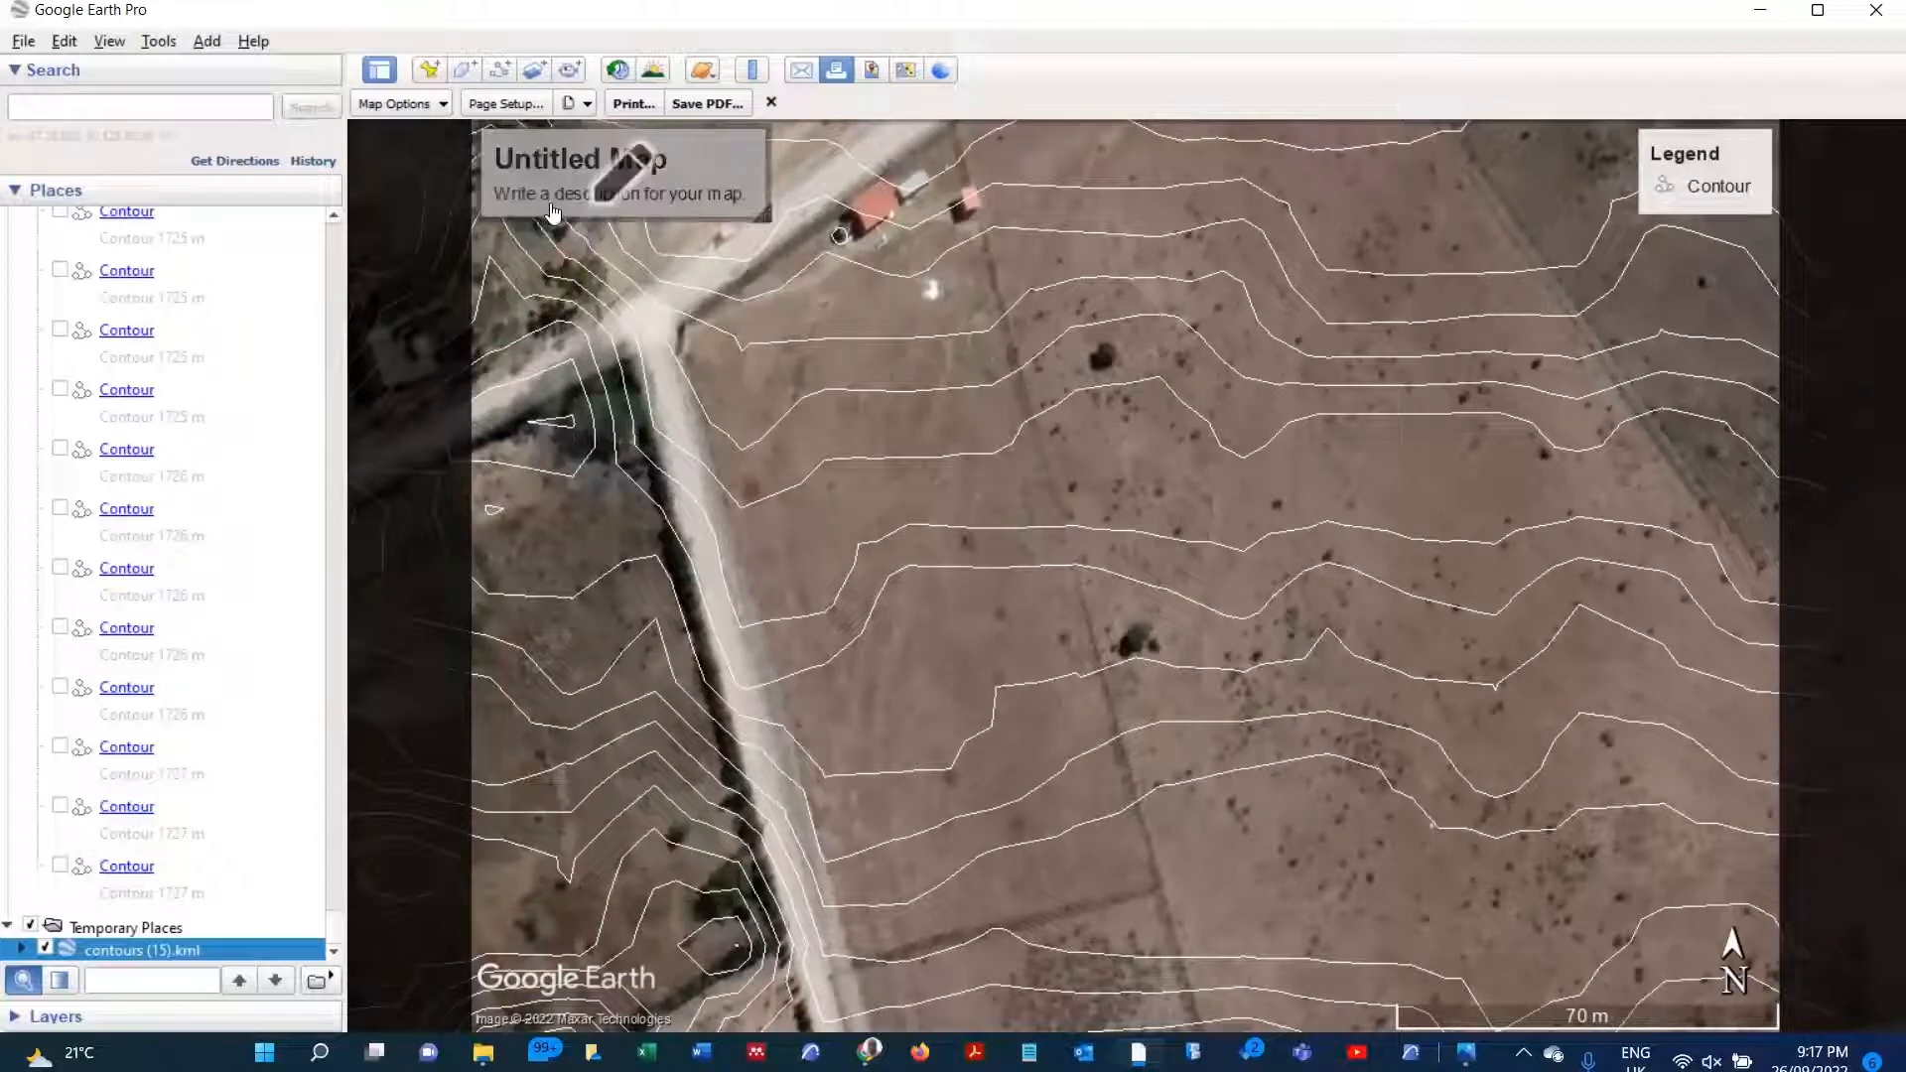
click(443, 105)
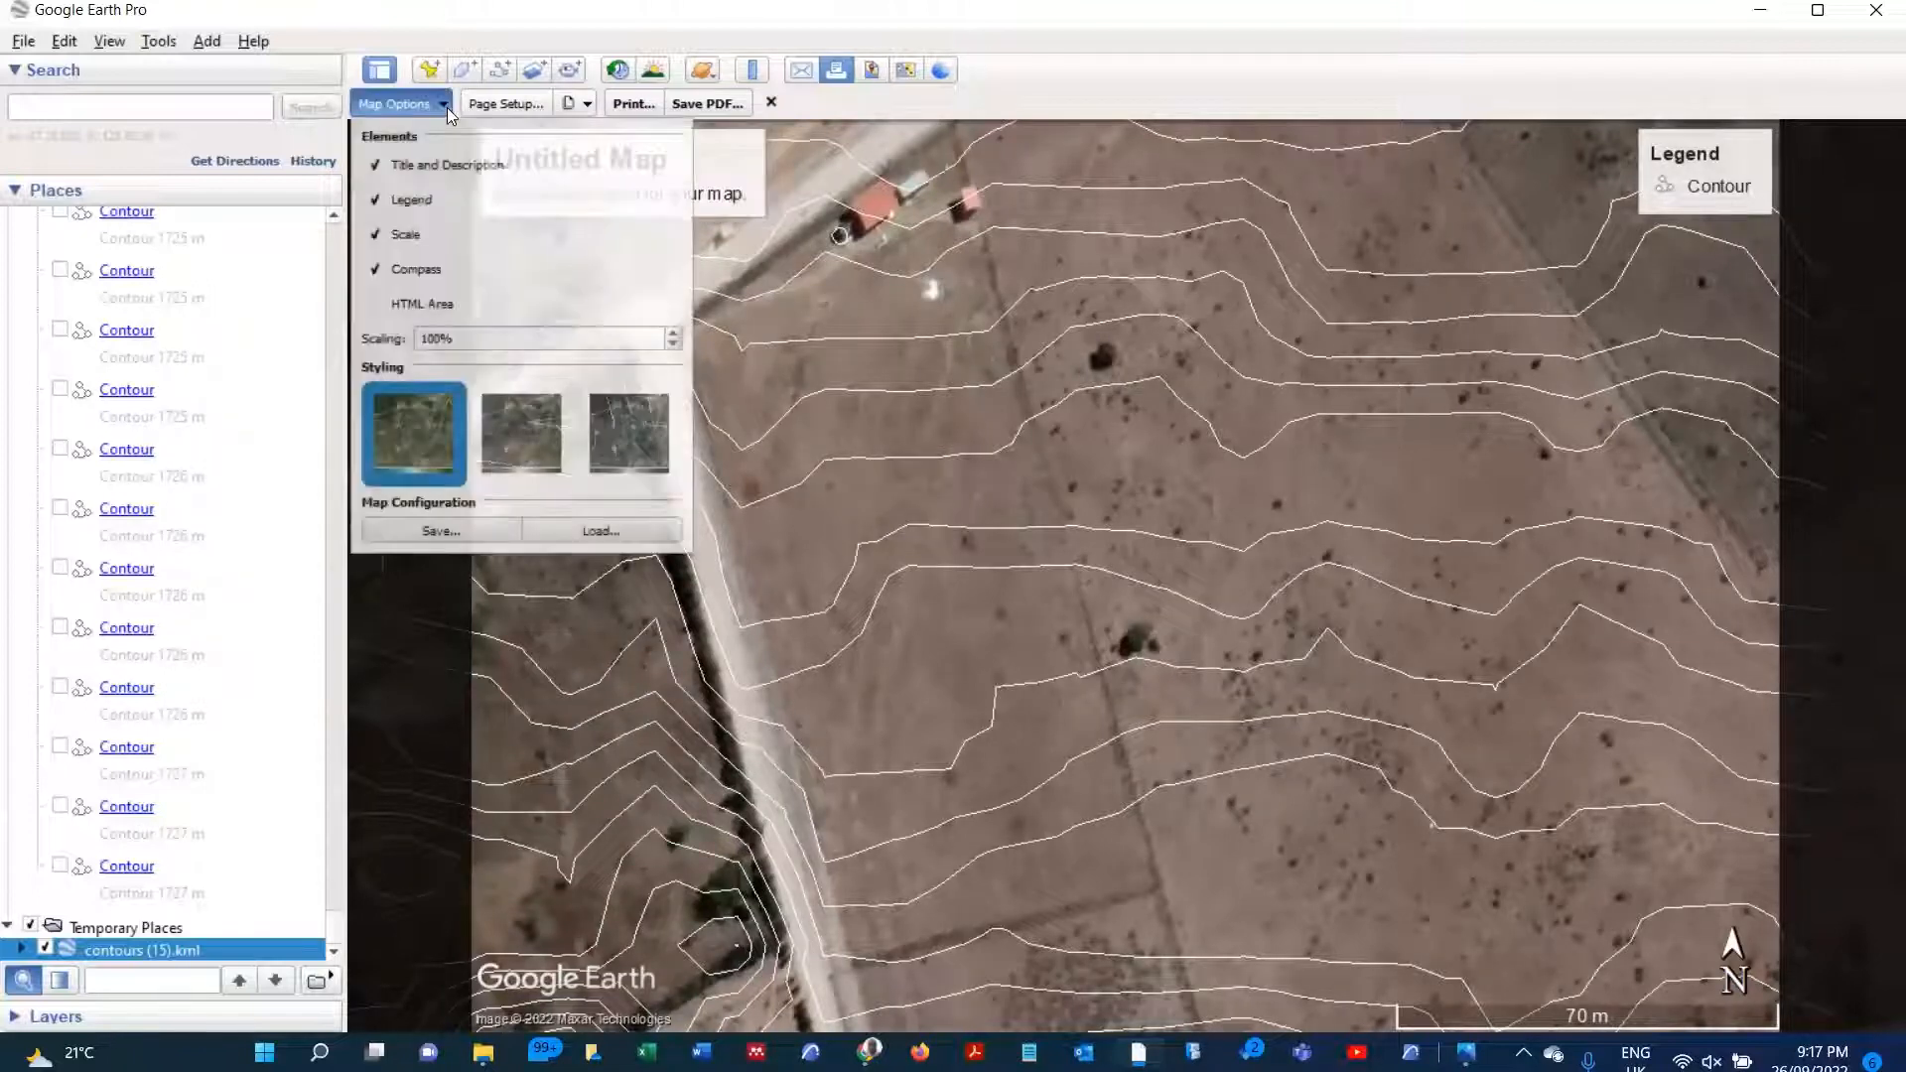
click(444, 107)
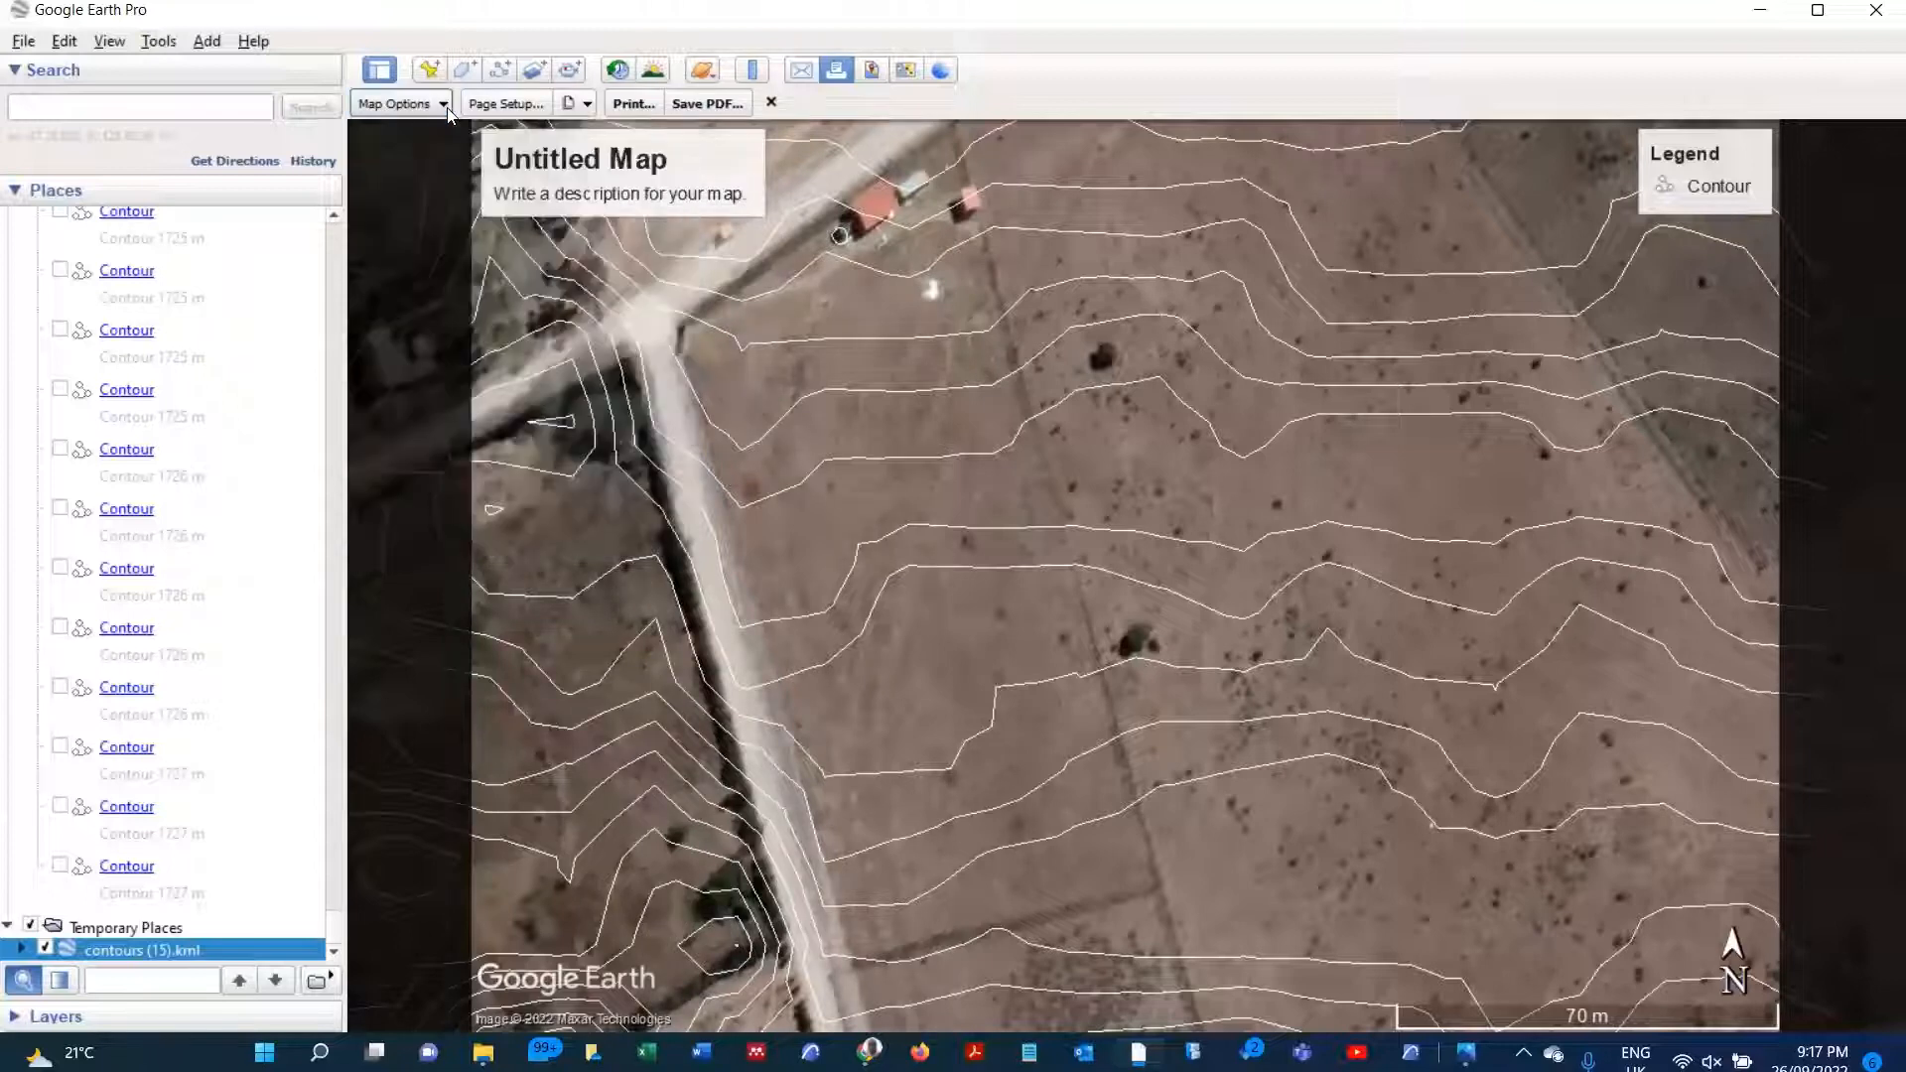
Step: Set the print page to portrait orientation and reframe the map to include the road junction and the plot's western edge
click(502, 104)
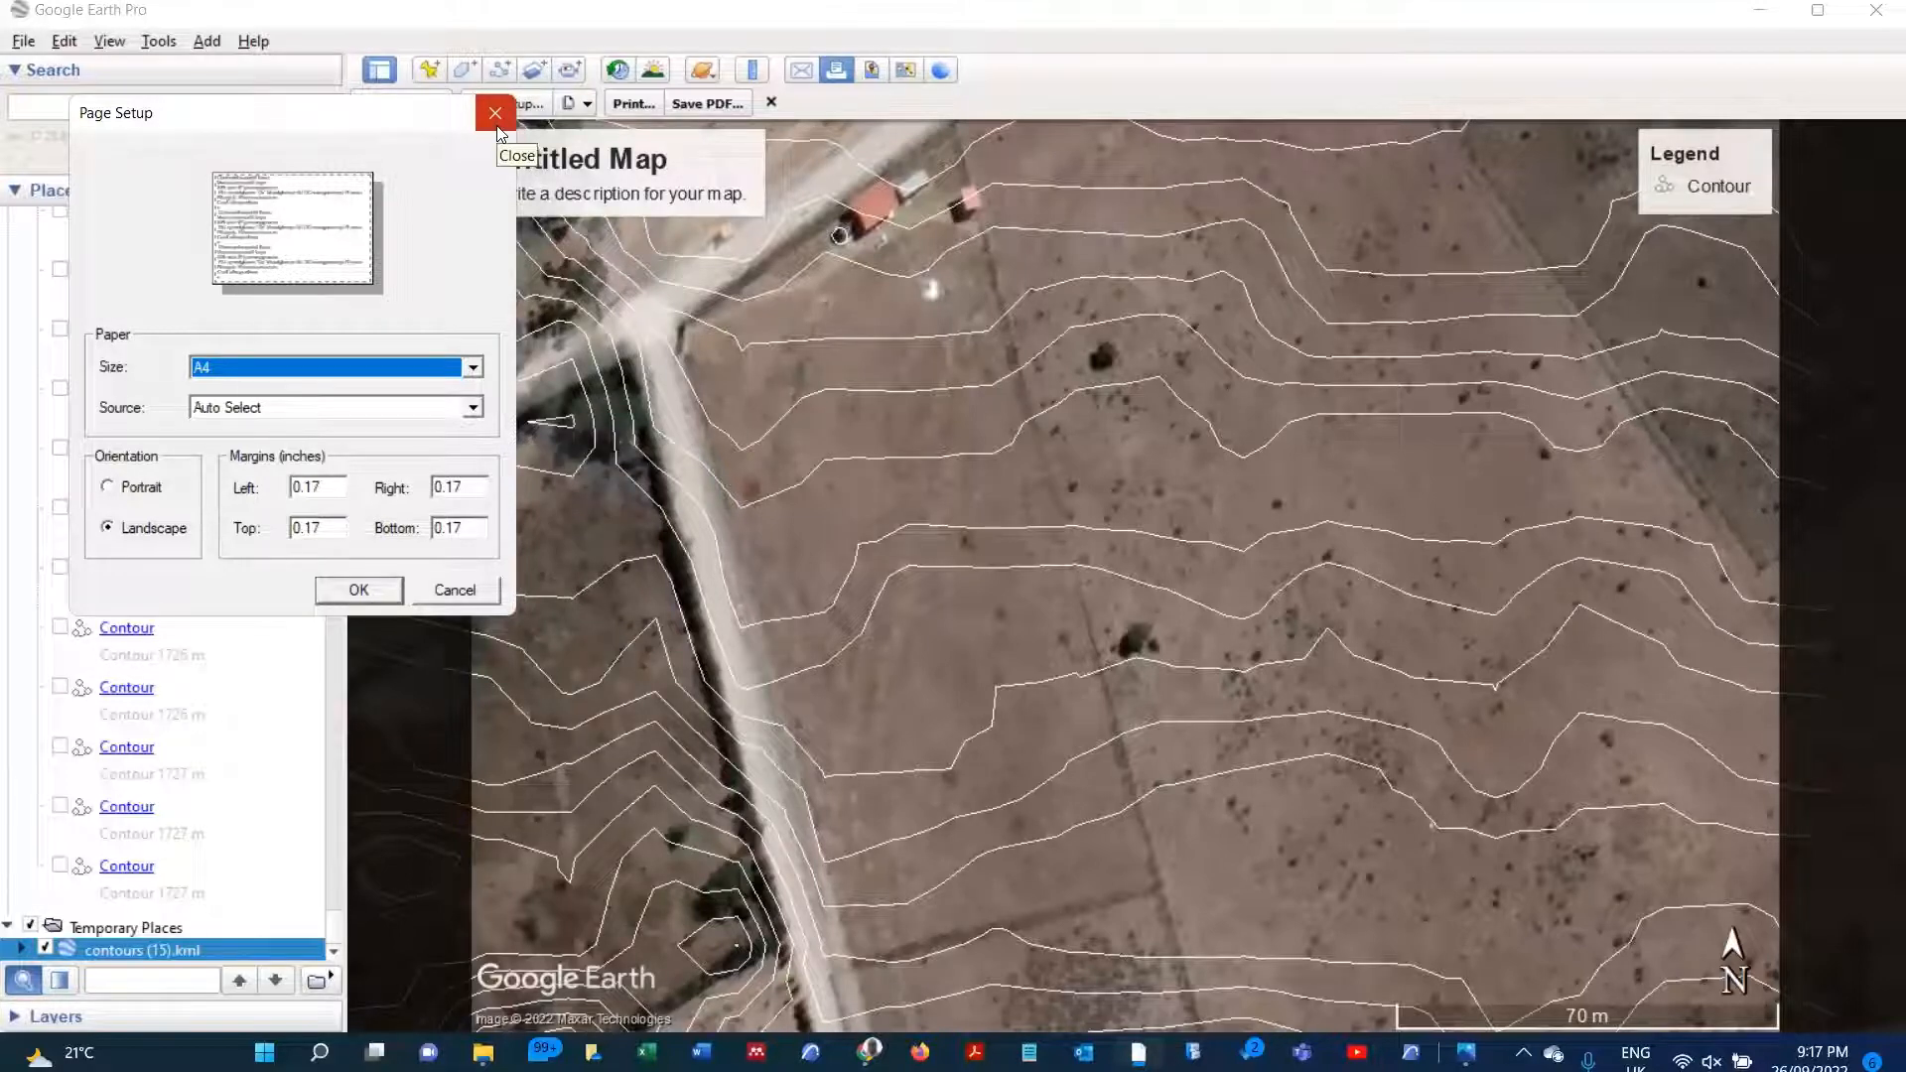
click(112, 488)
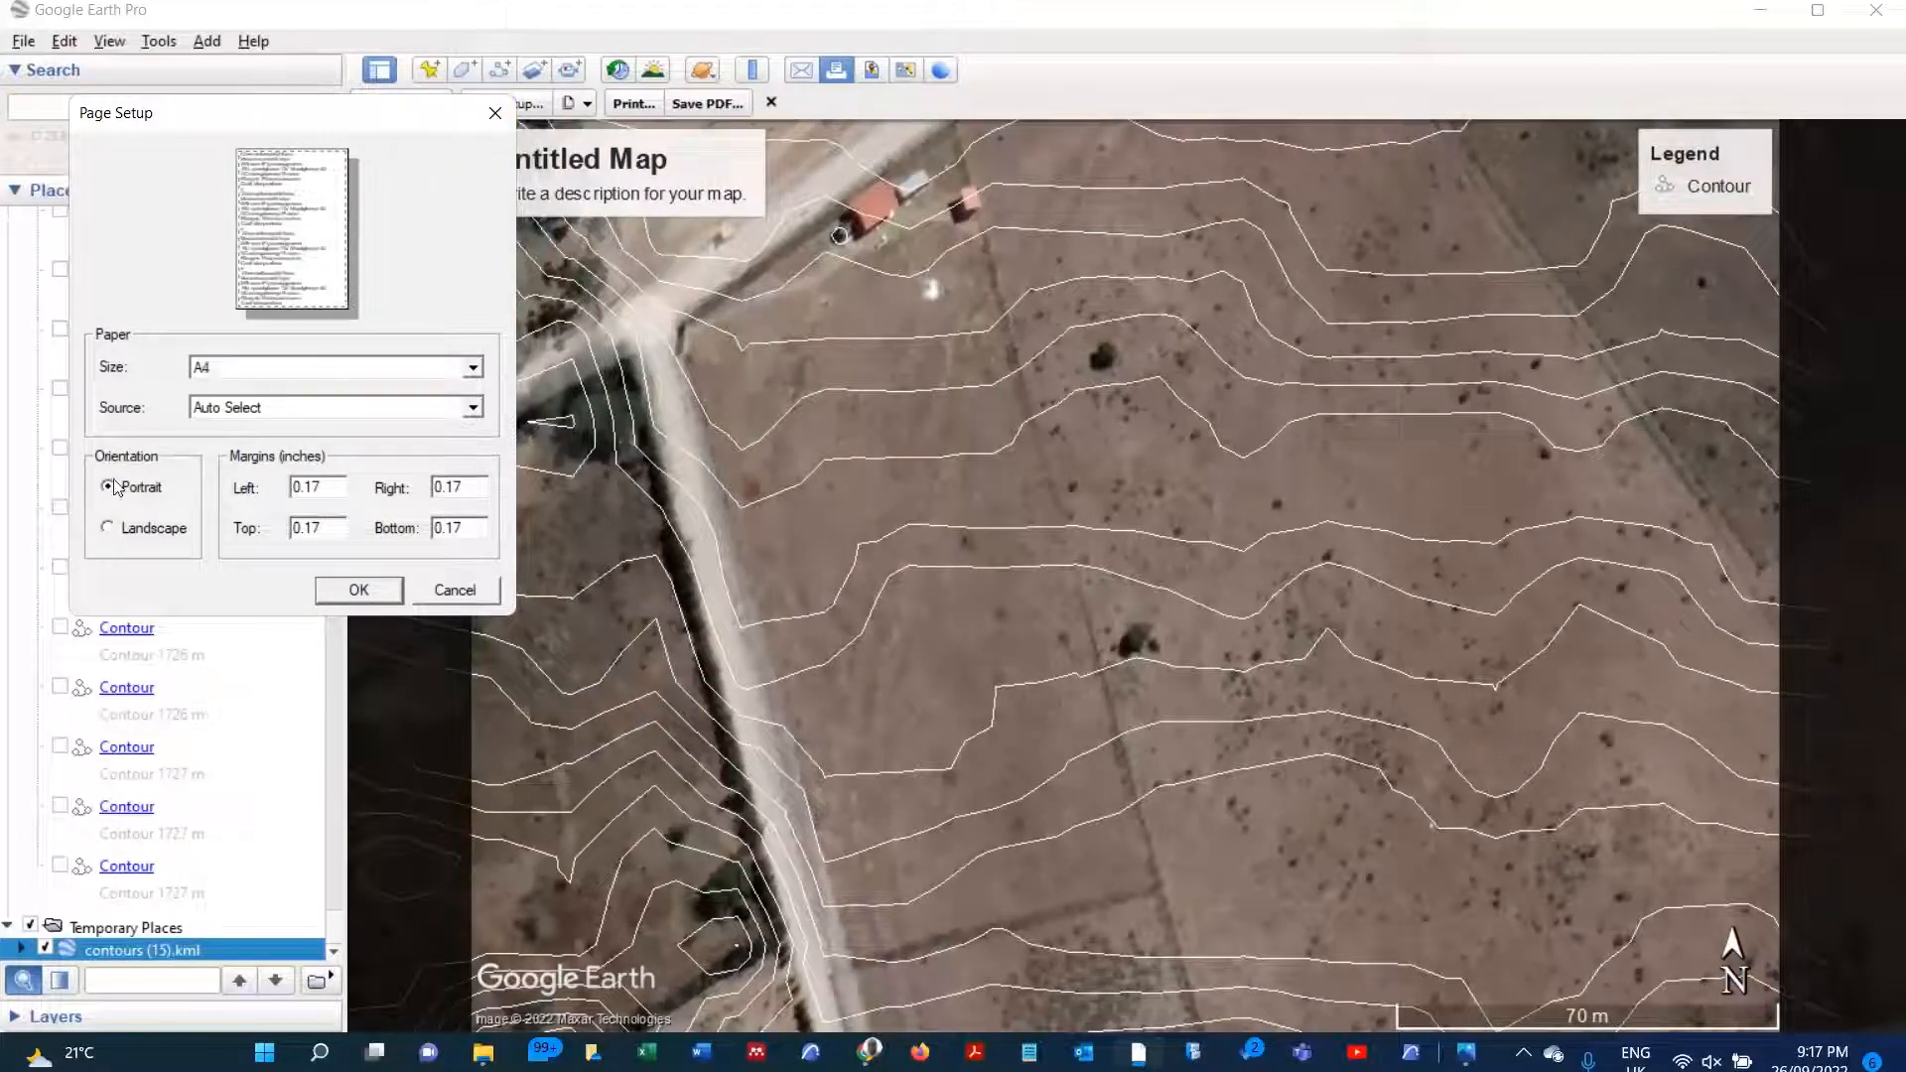
click(342, 591)
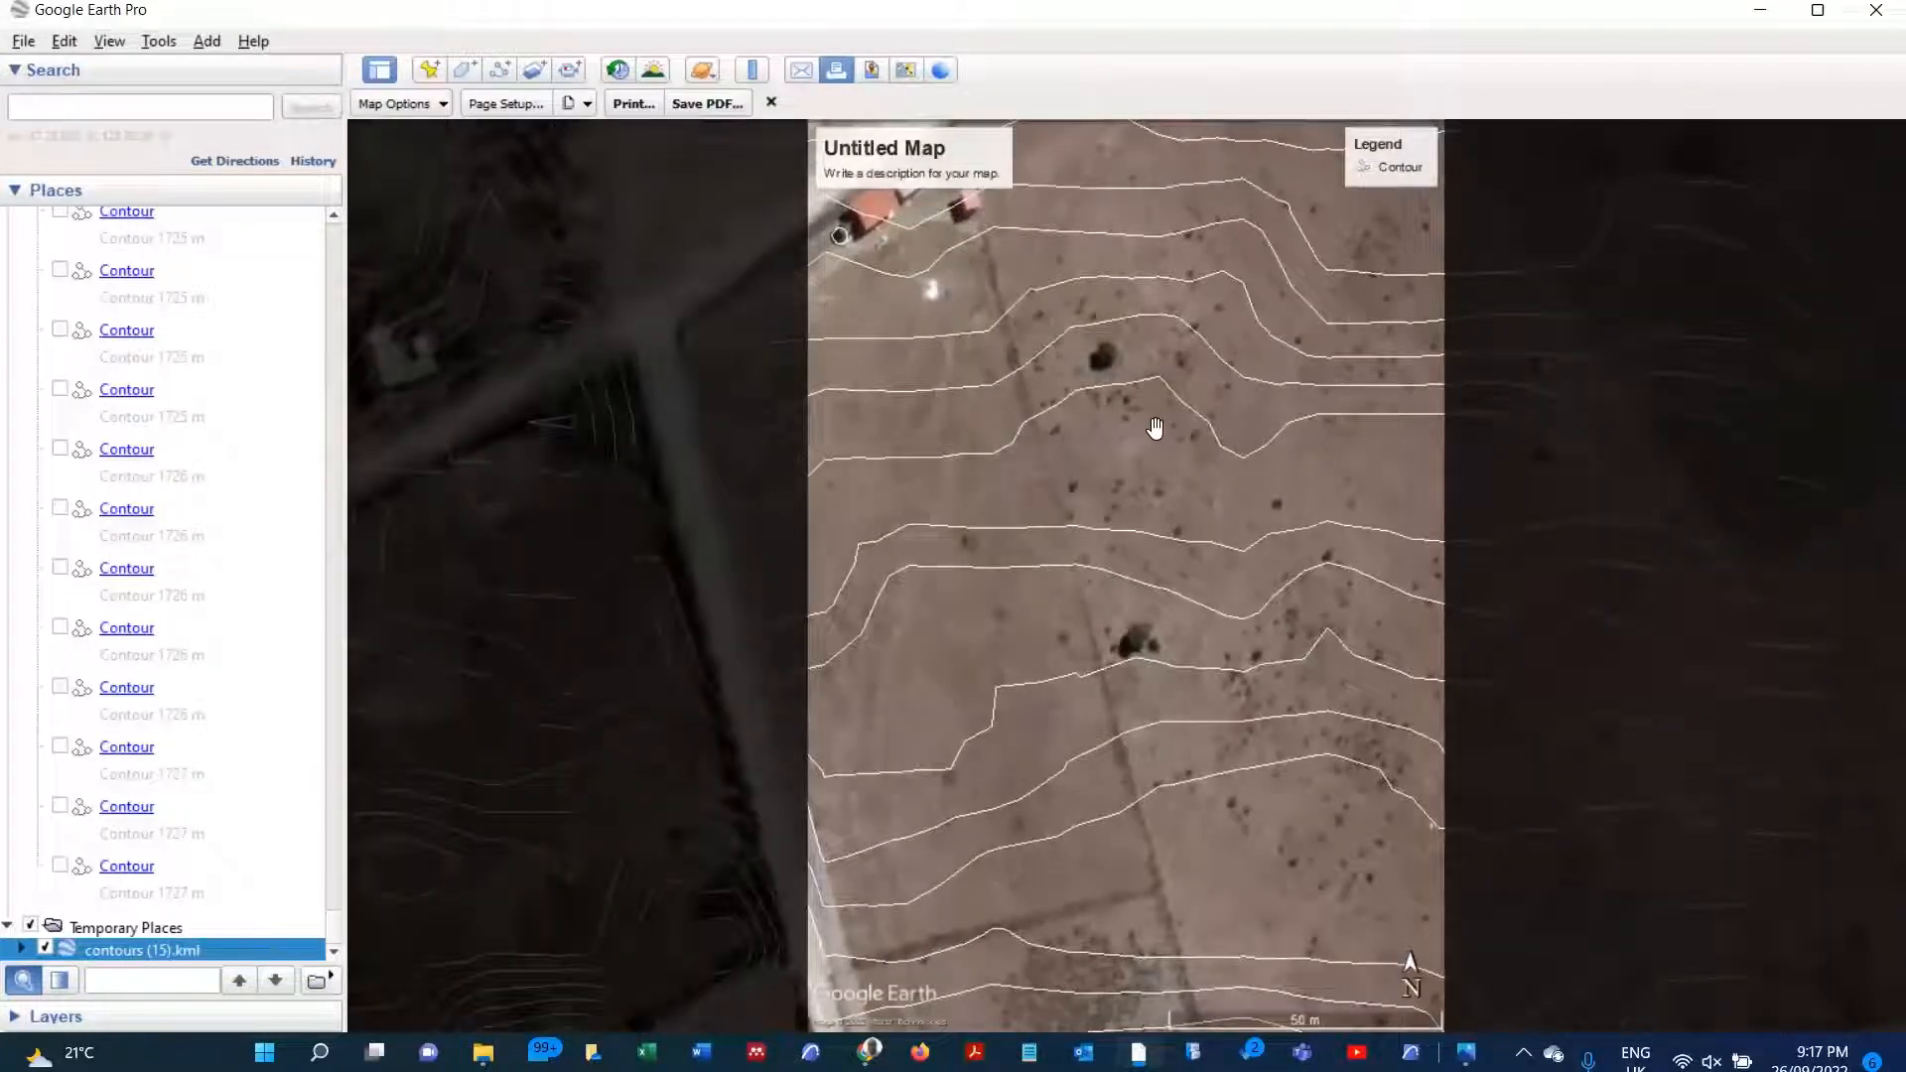
drag(1154, 461, 734, 510)
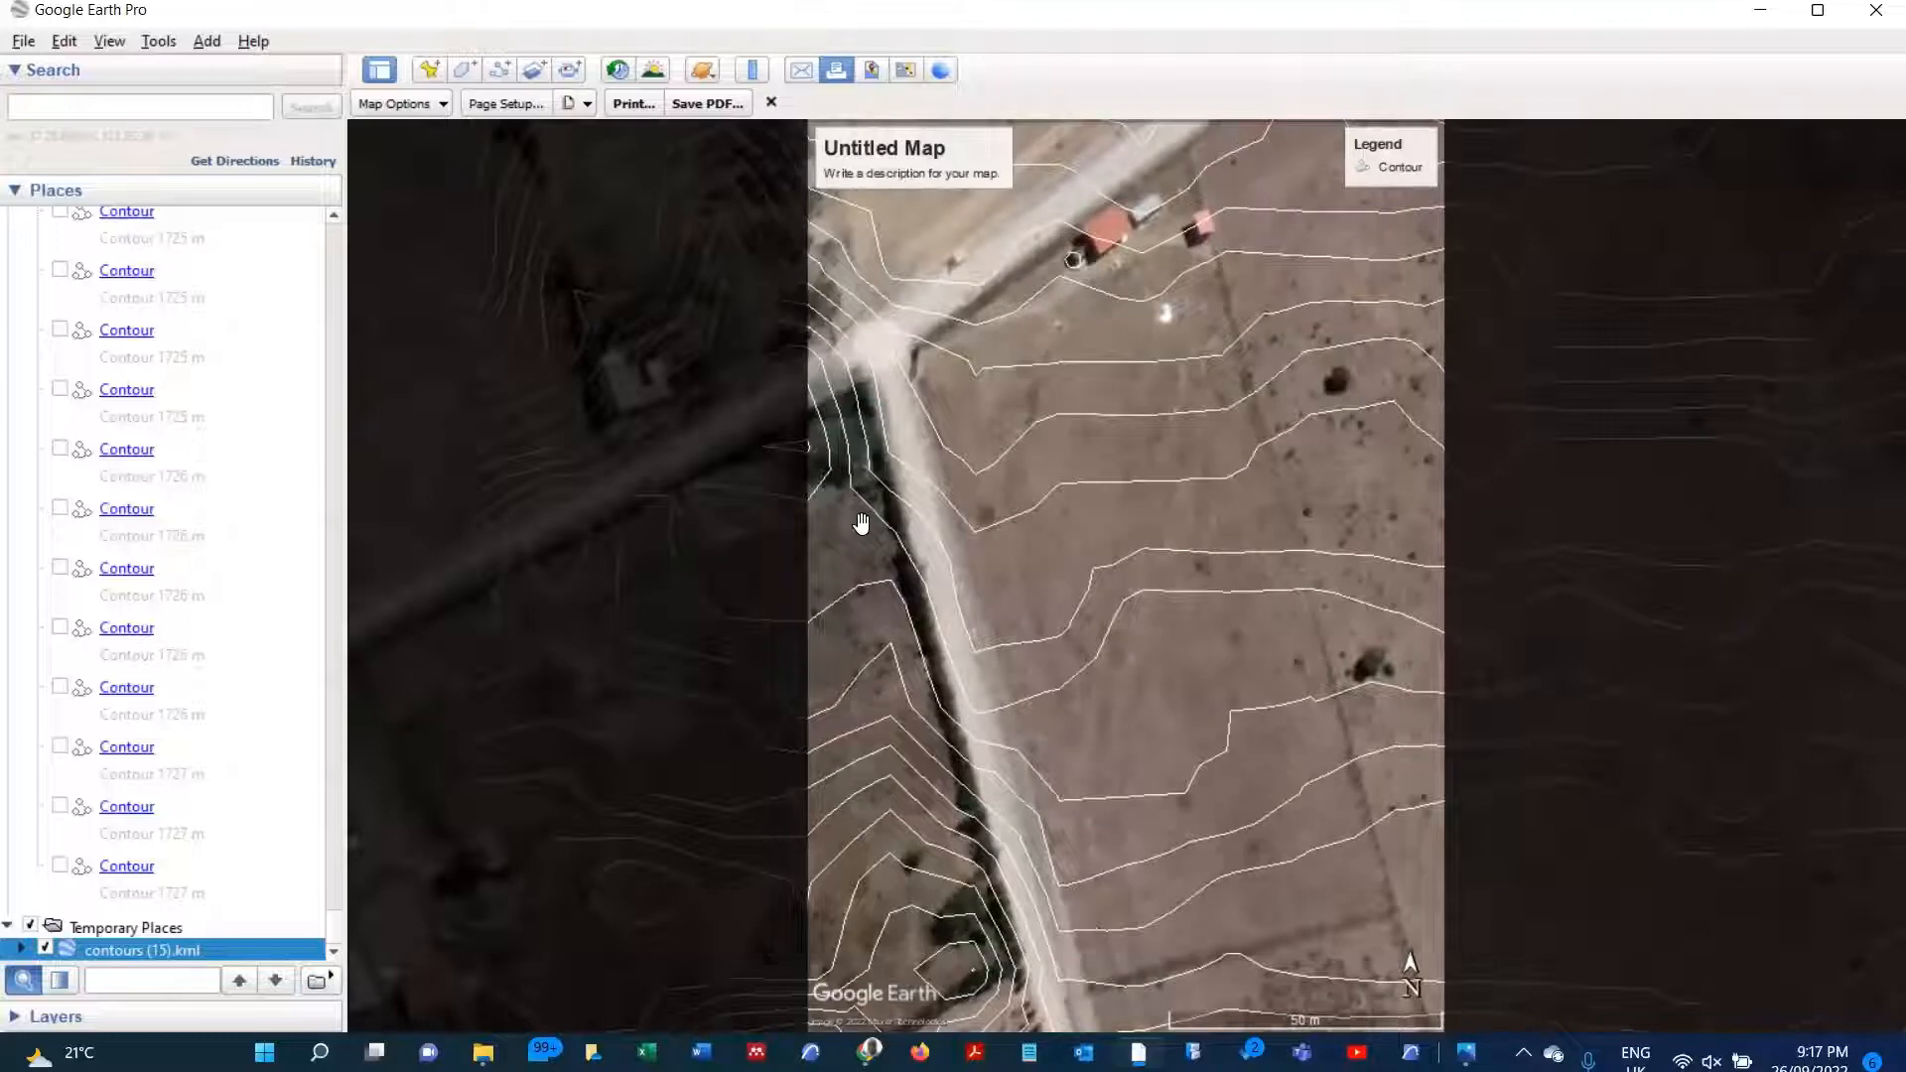
Step: Adjust the map's framing slightly and save the print layout as the PDF SITE CONTOUR MAP in the 02 - STUDIO RESOURCES folder
drag(855, 532, 847, 533)
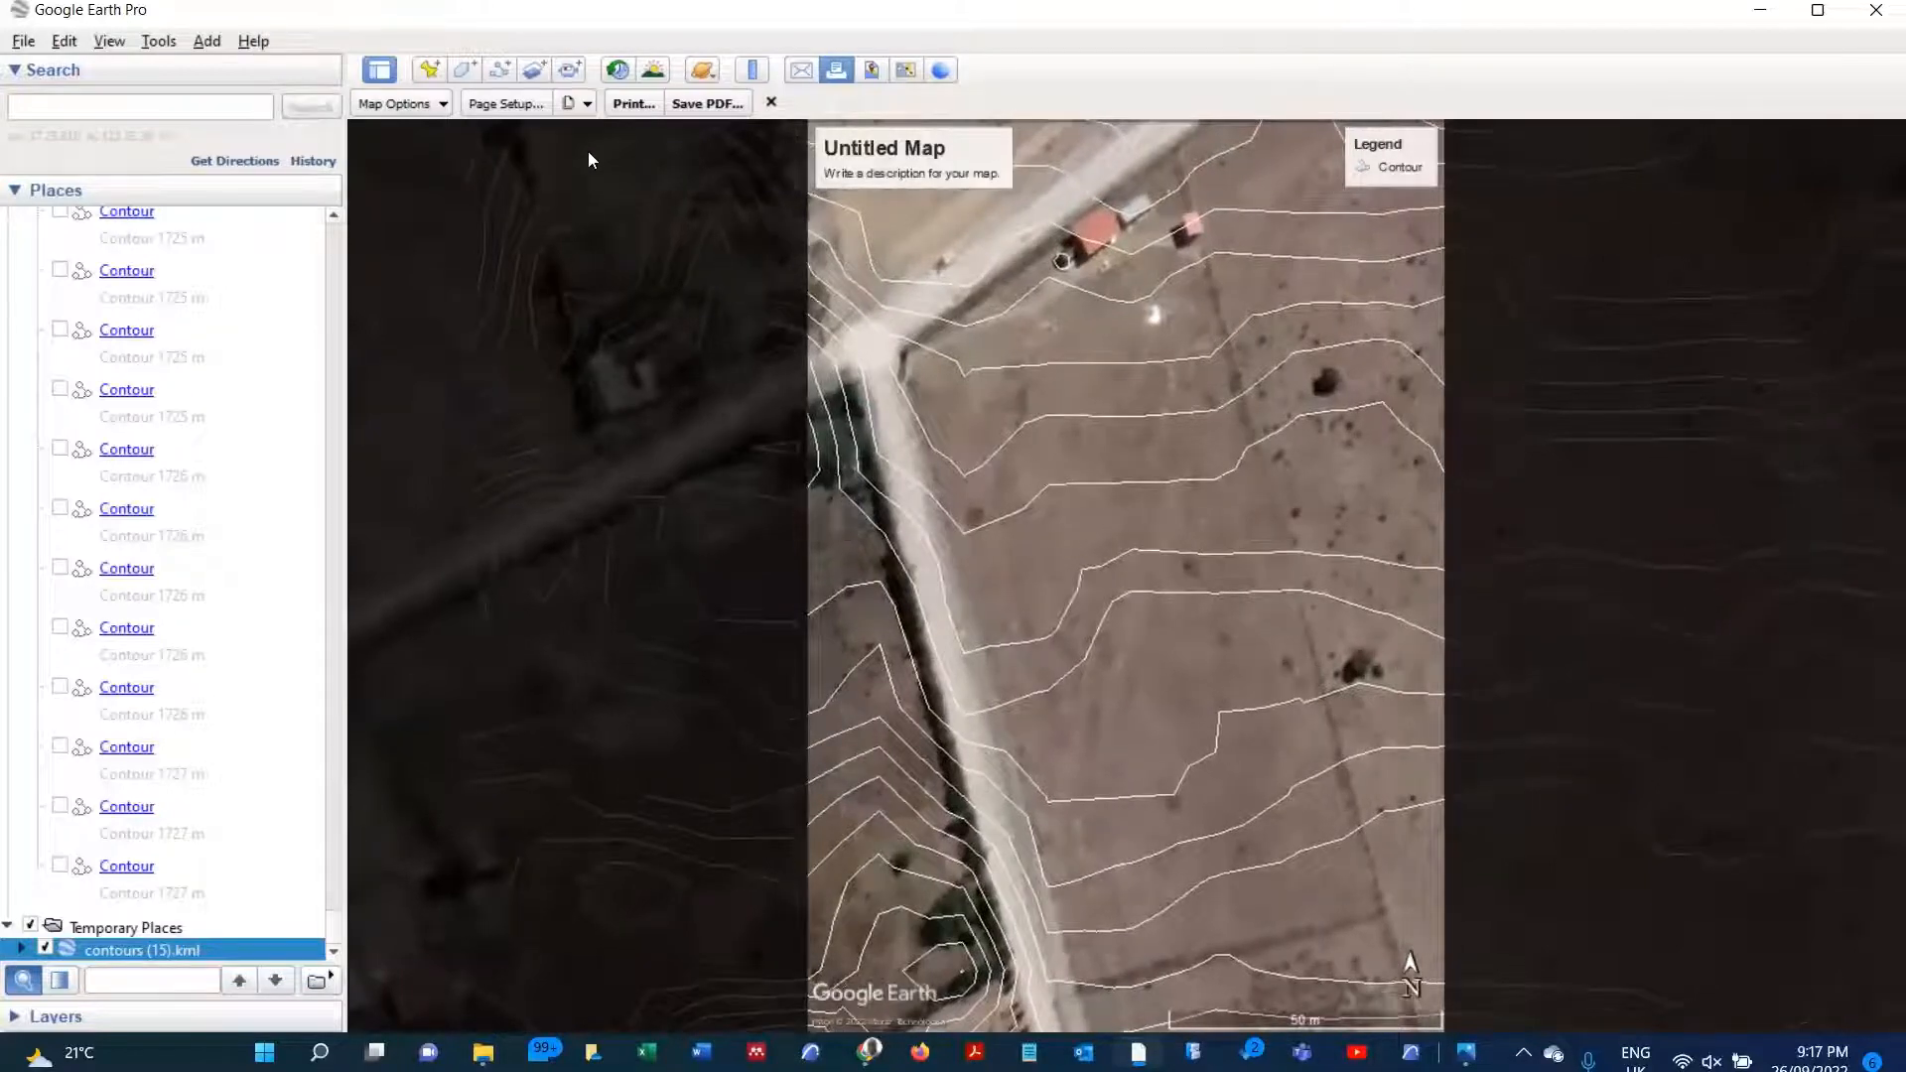
click(587, 106)
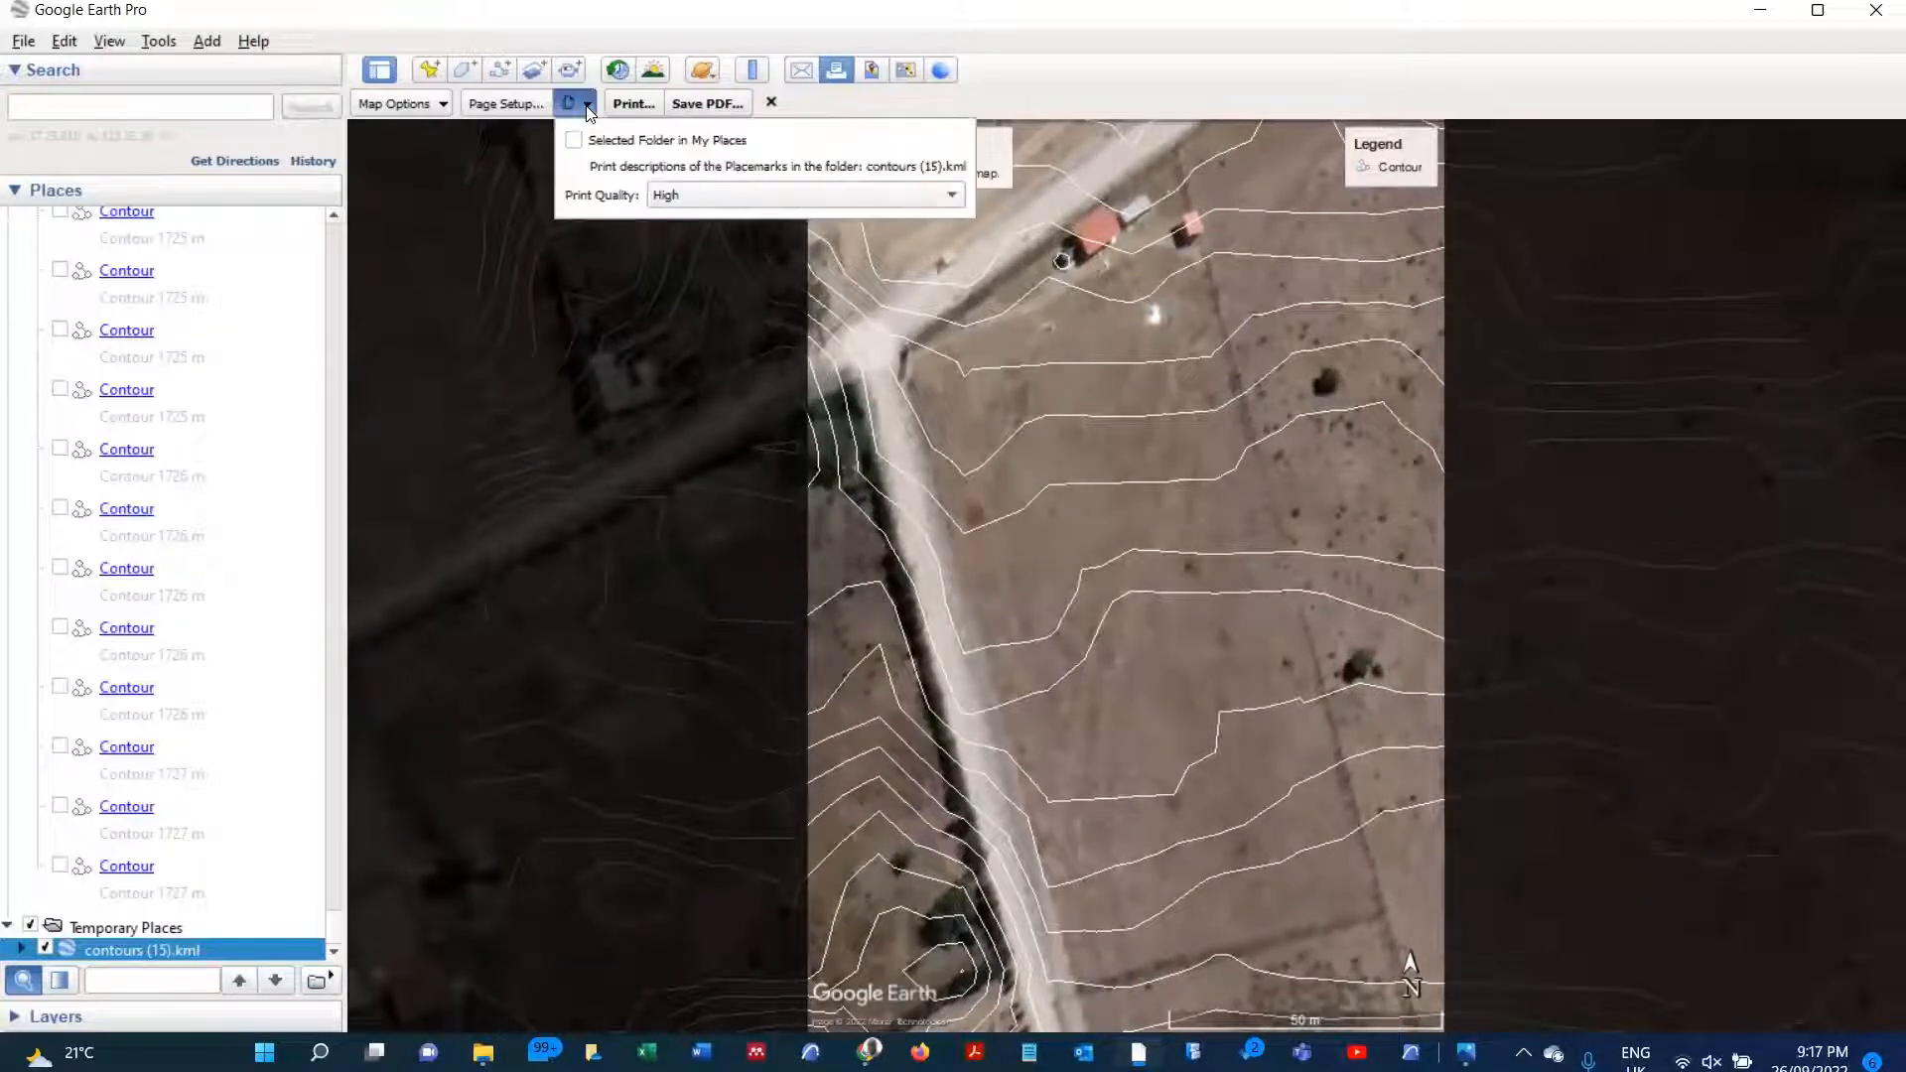
click(587, 105)
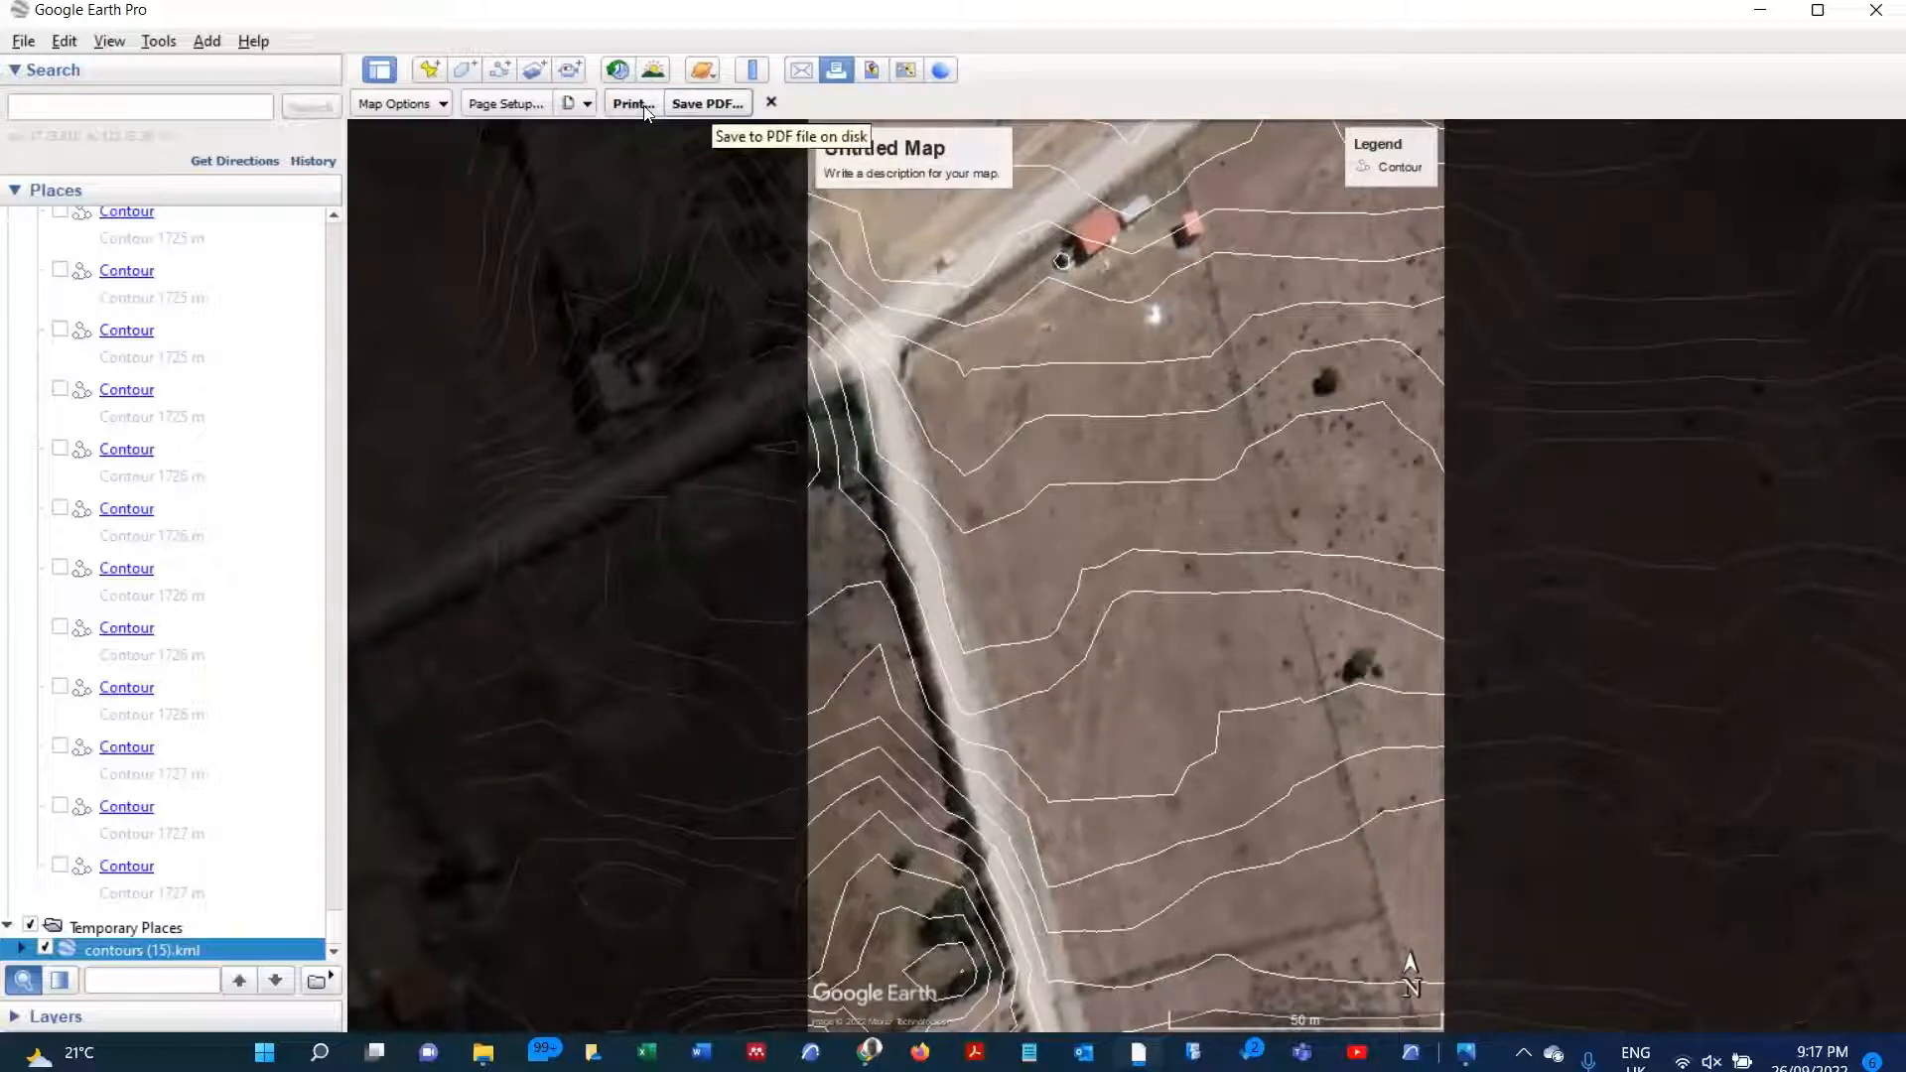
click(695, 104)
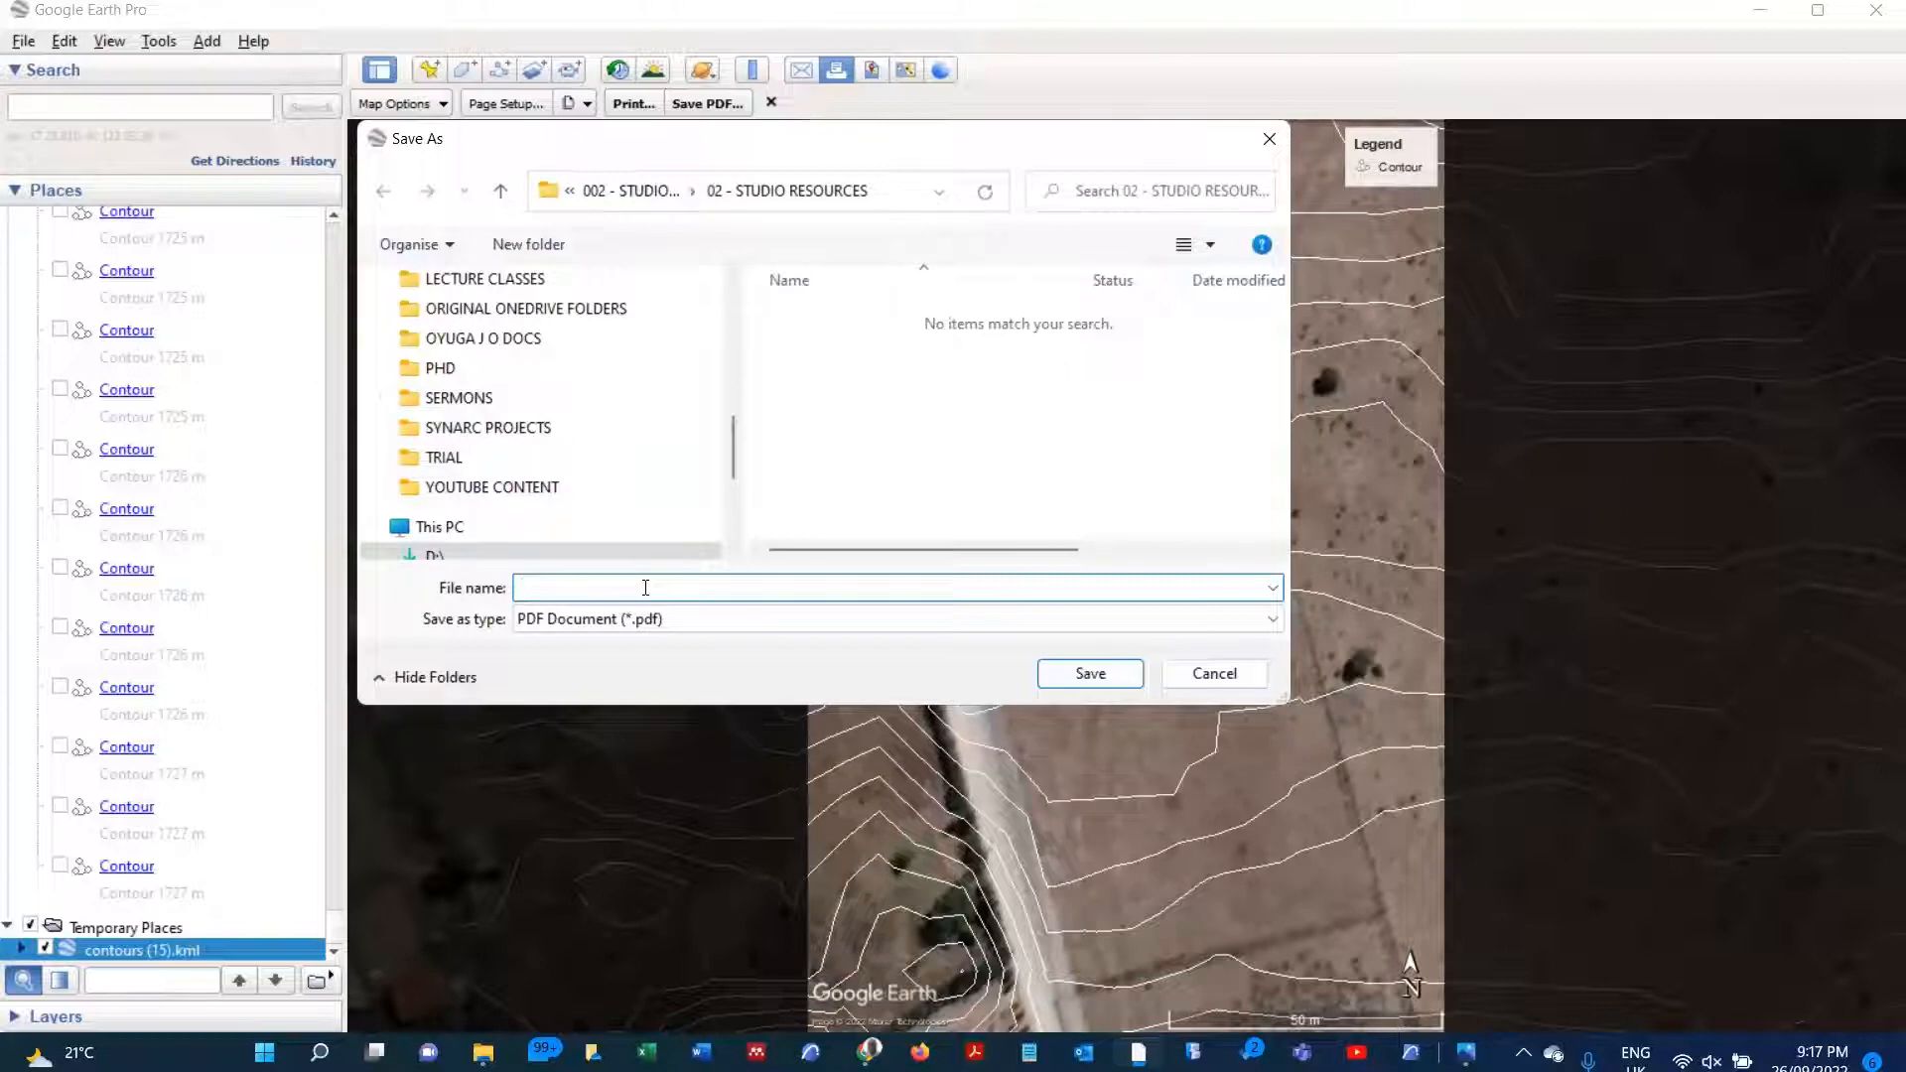
text(SITE CONTOUR MAP)
click(1079, 675)
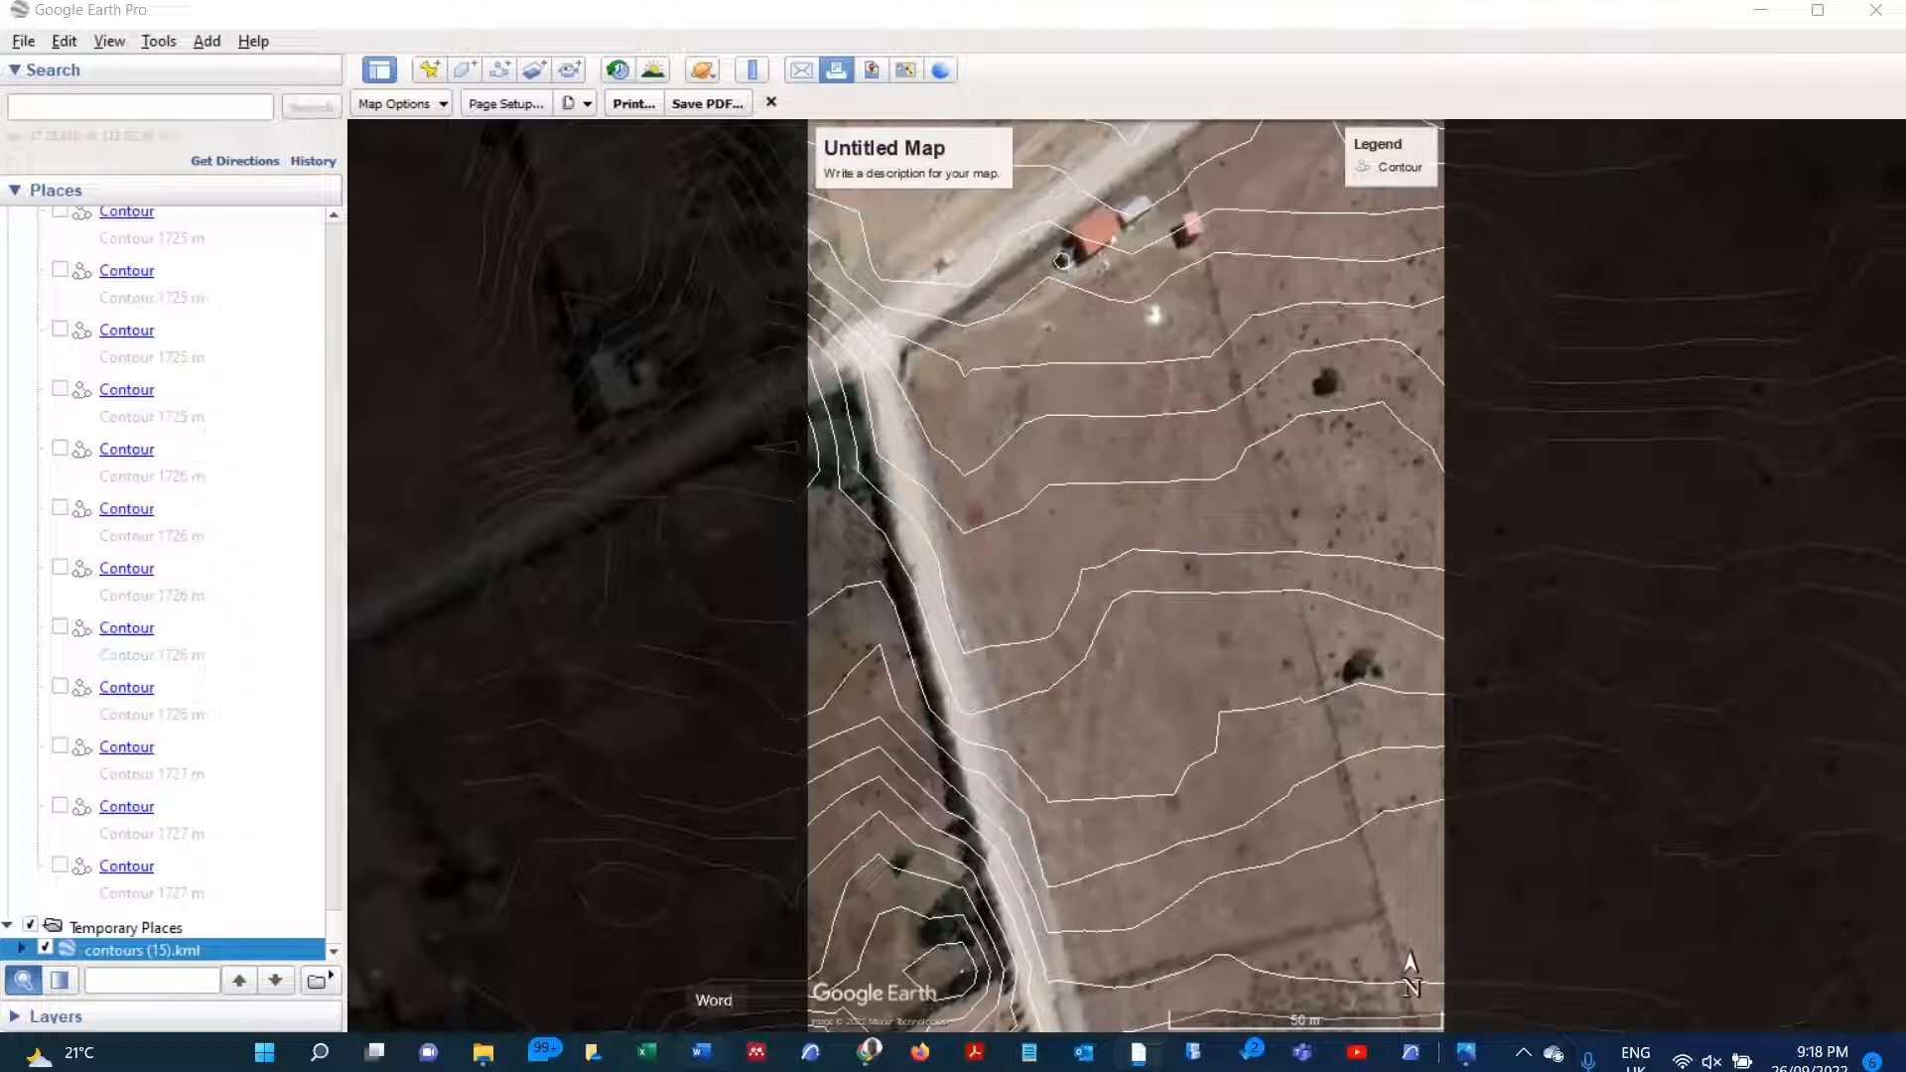
Step: Switch to File Explorer and open the SITE CONTOUR MAP PDF from the 02 - STUDIO RESOURCES folder
mouse_move(483, 1053)
click(509, 990)
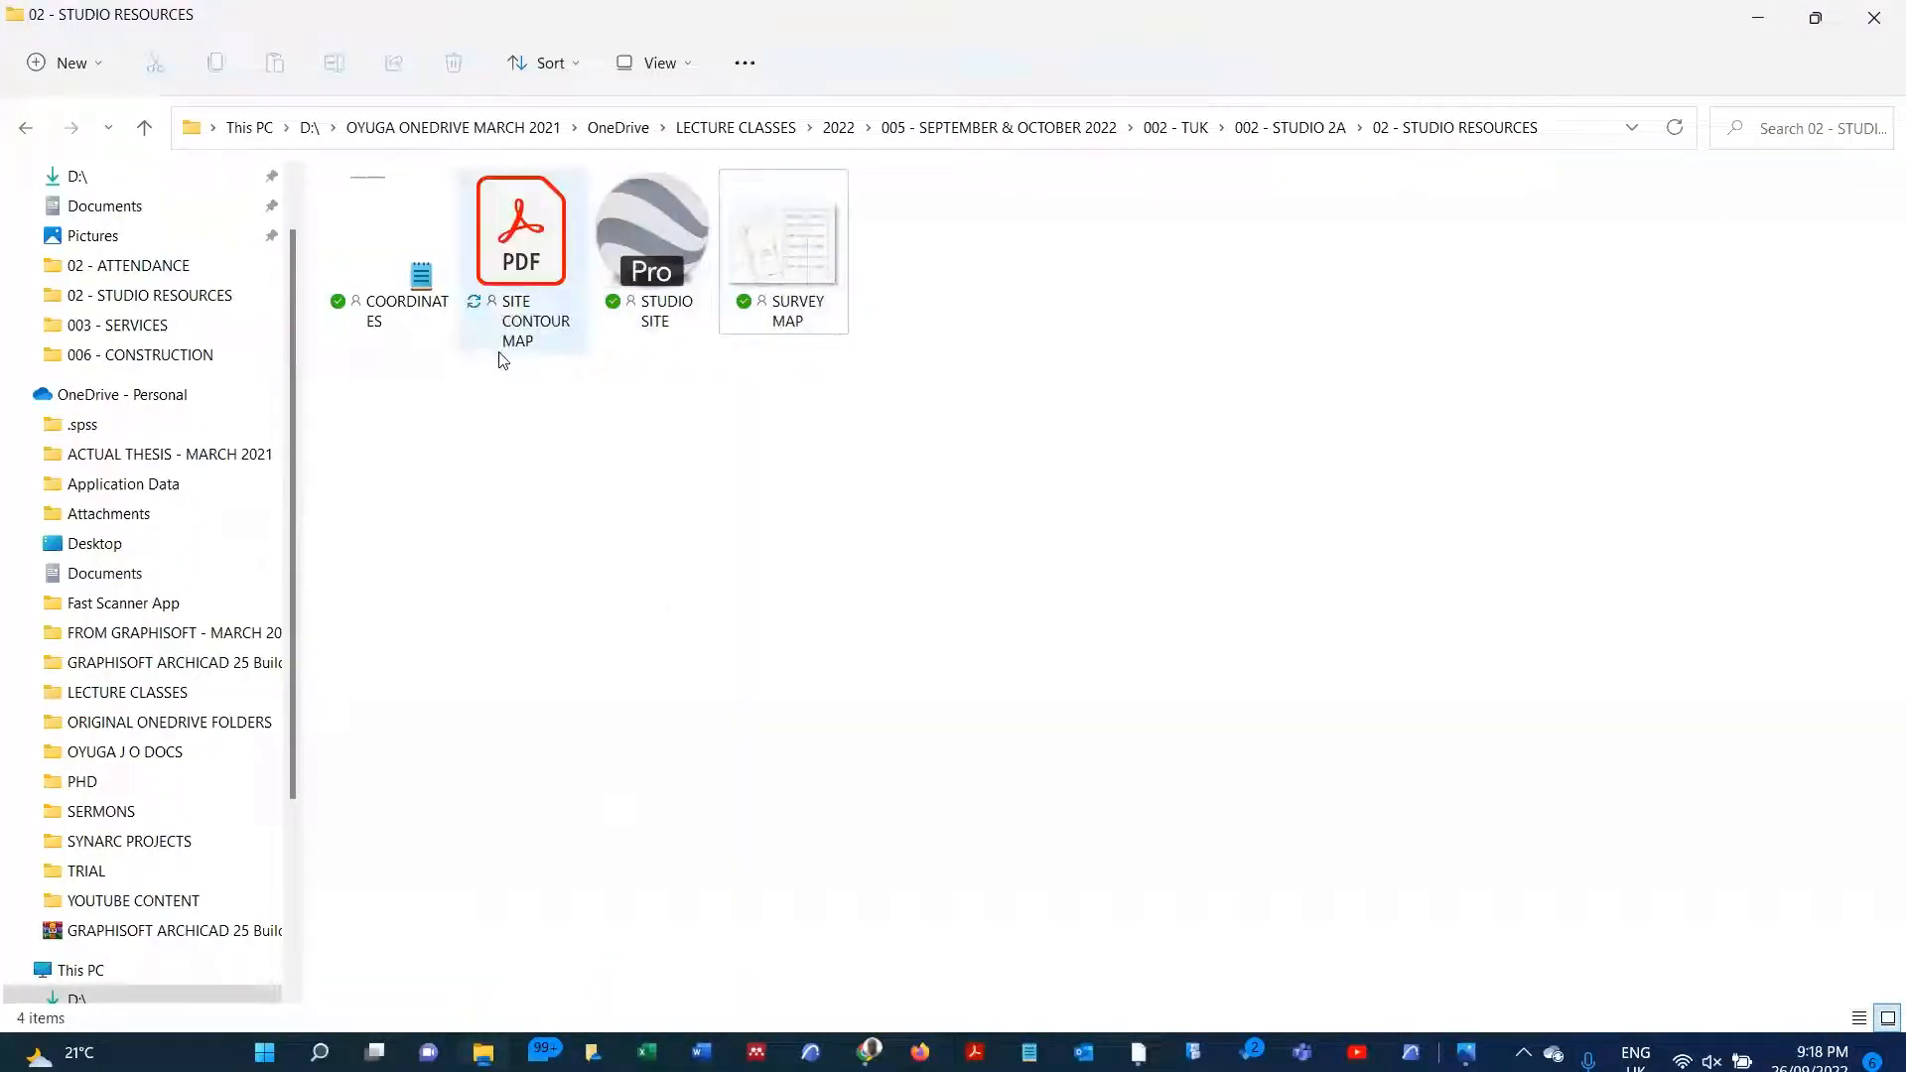
click(531, 273)
key(Return)
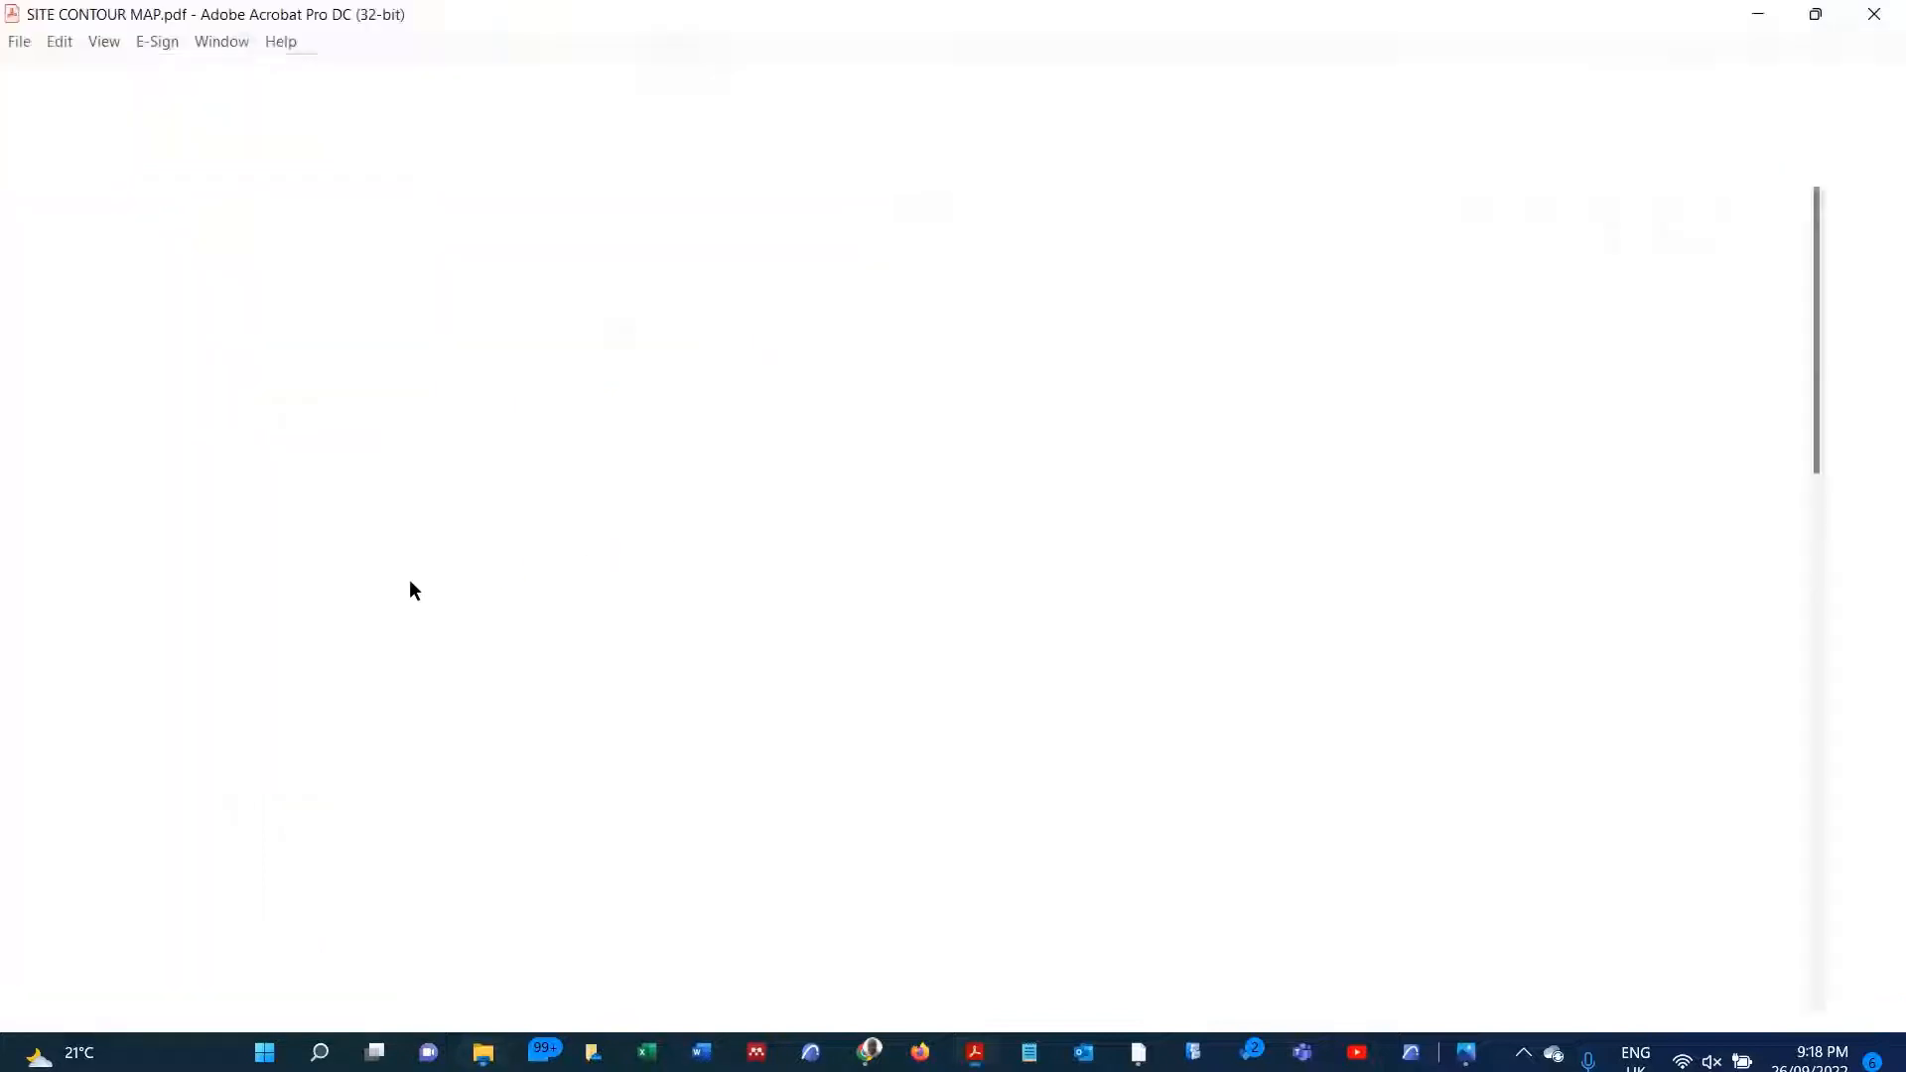
Step: Examine how clearly the contour lines, legend, north arrow and scale bar show across the exported PDF page
scroll(609, 503, down, 3)
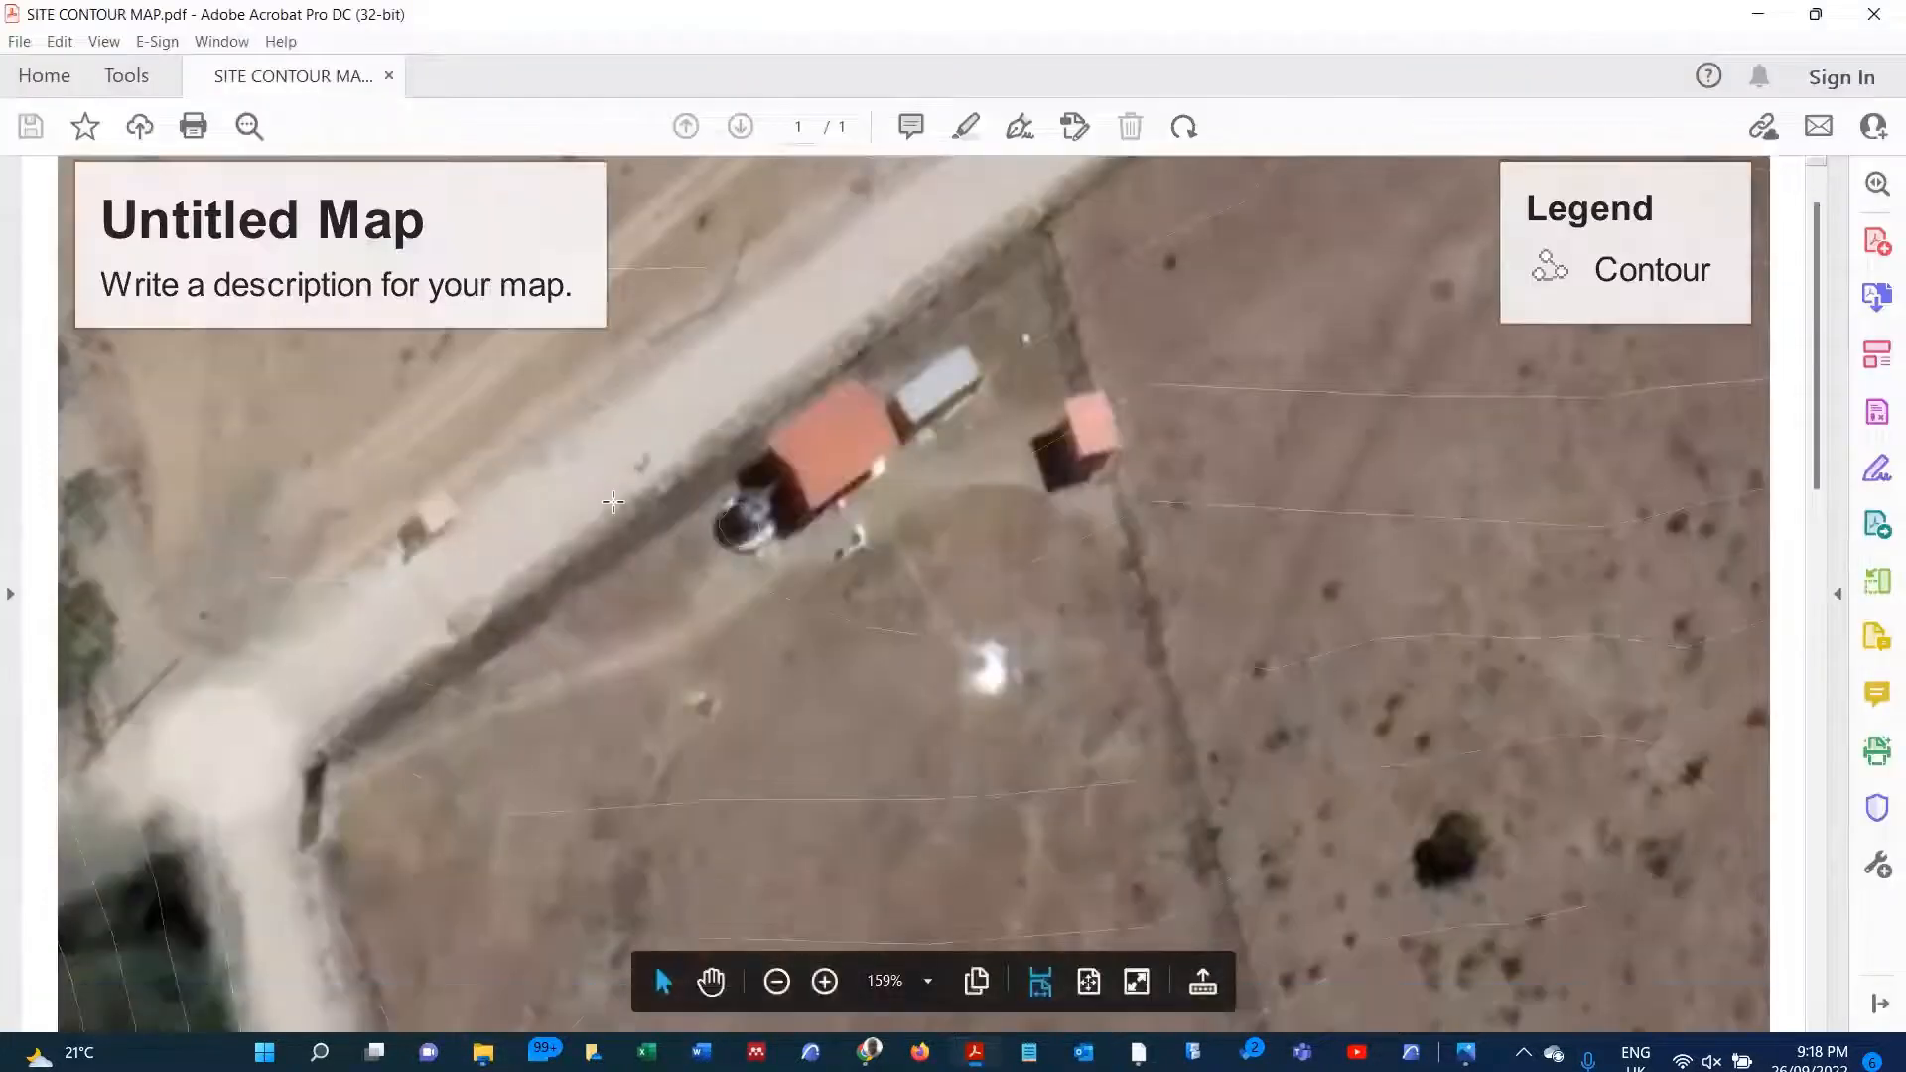
scroll(613, 503, down, 3)
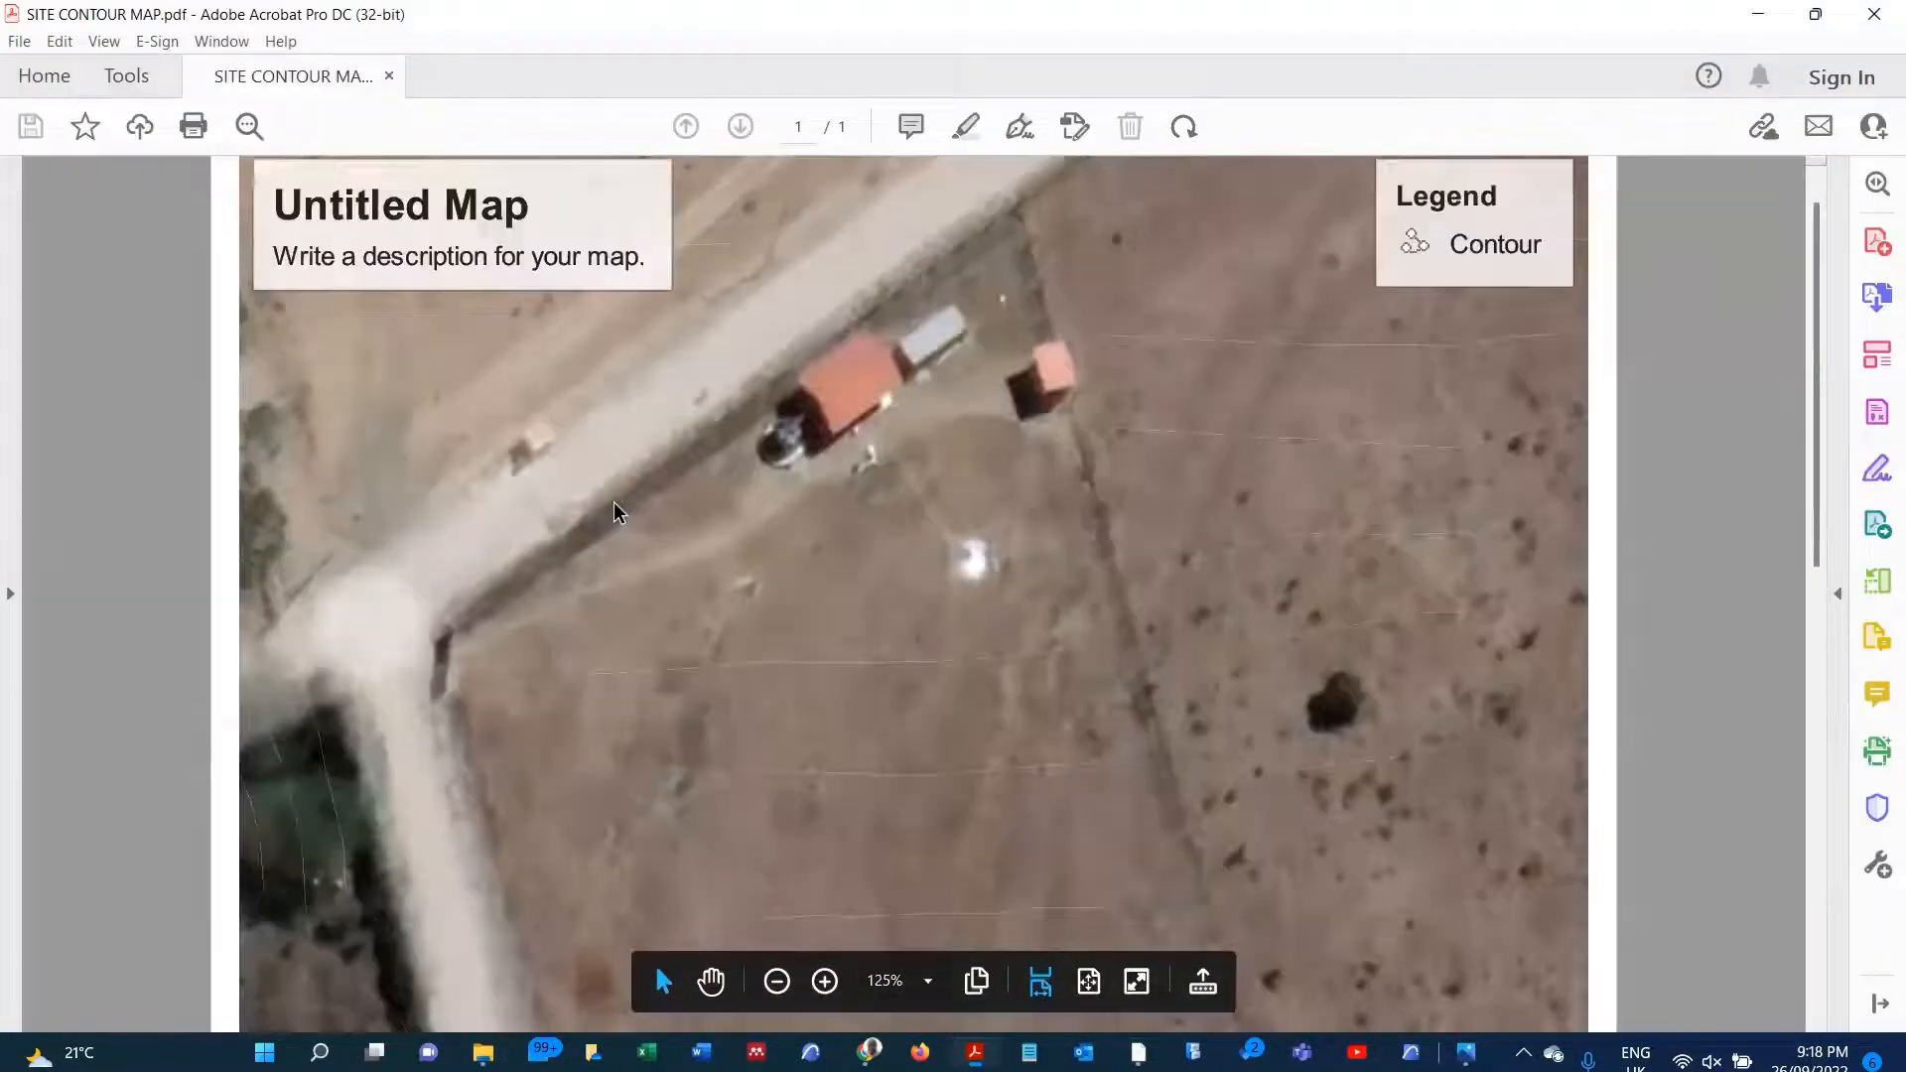
scroll(613, 502, down, 1)
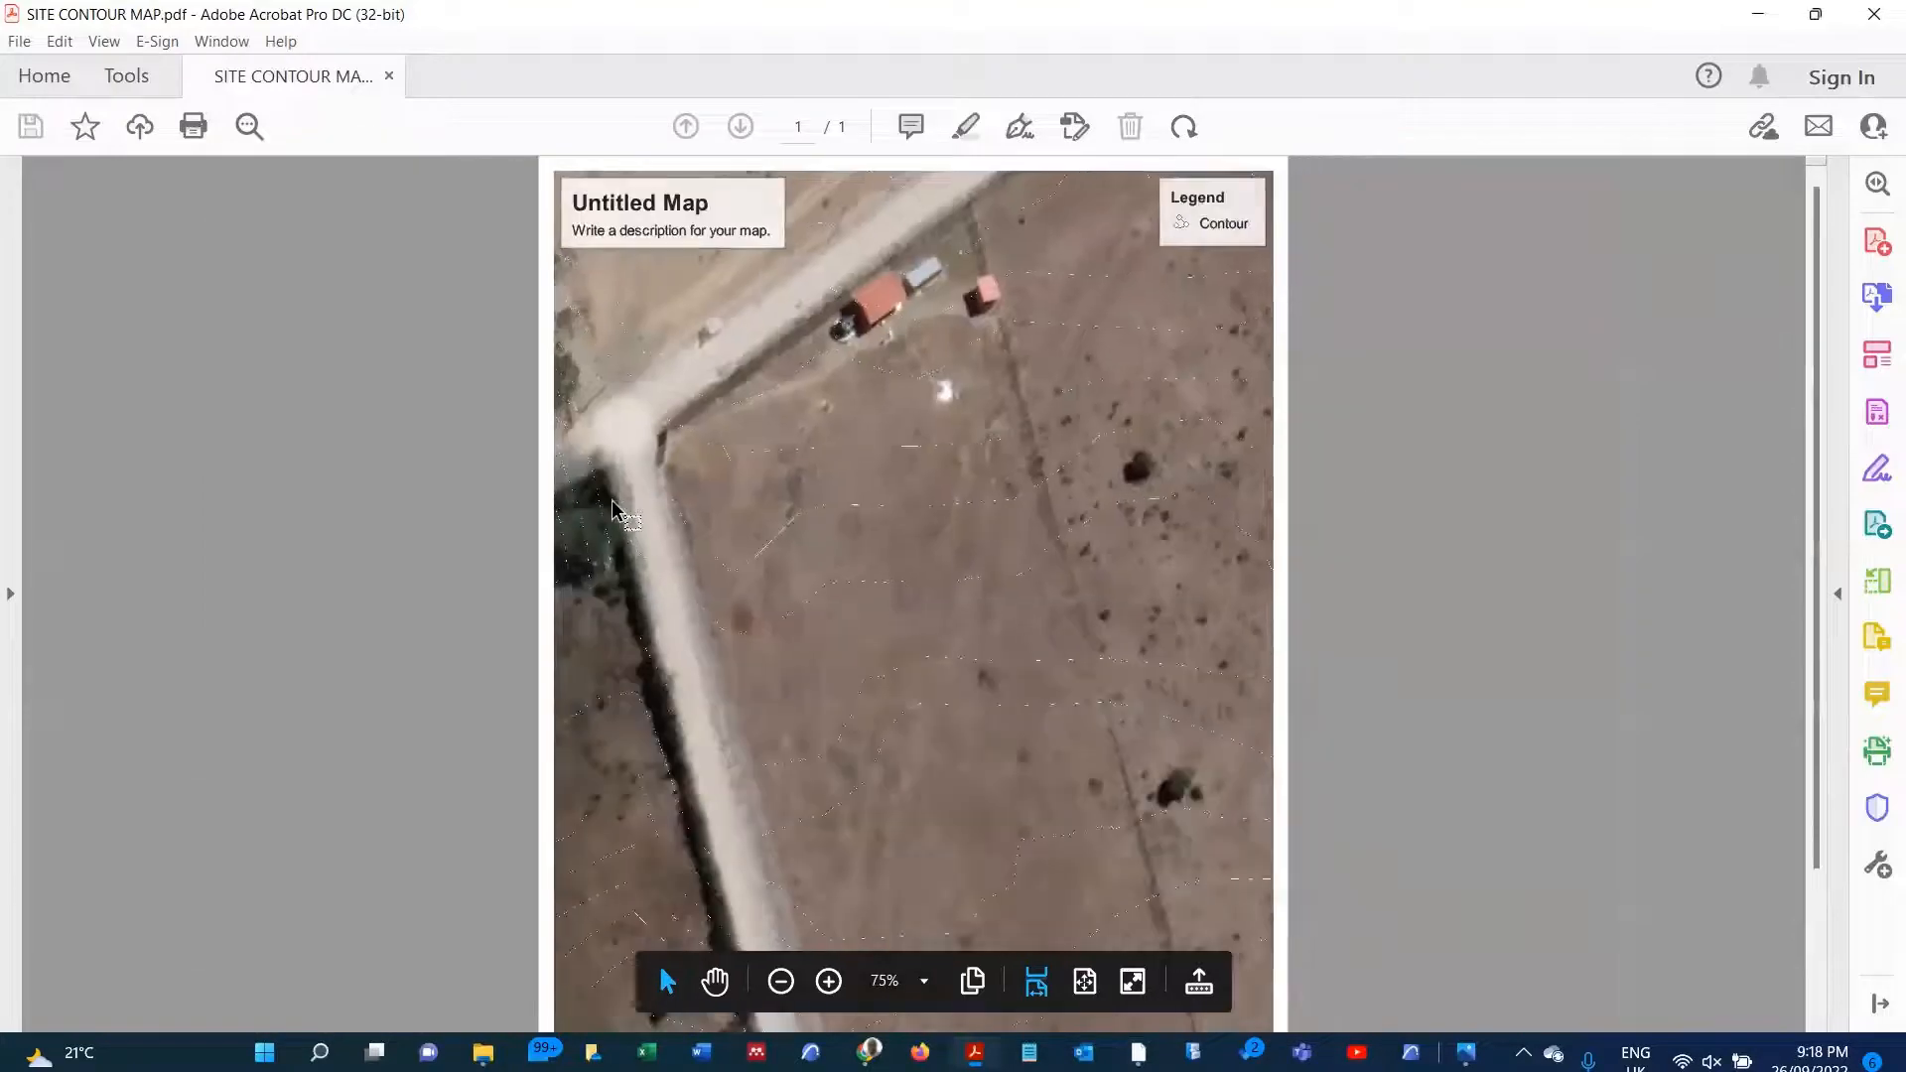
scroll(824, 731, down, 3)
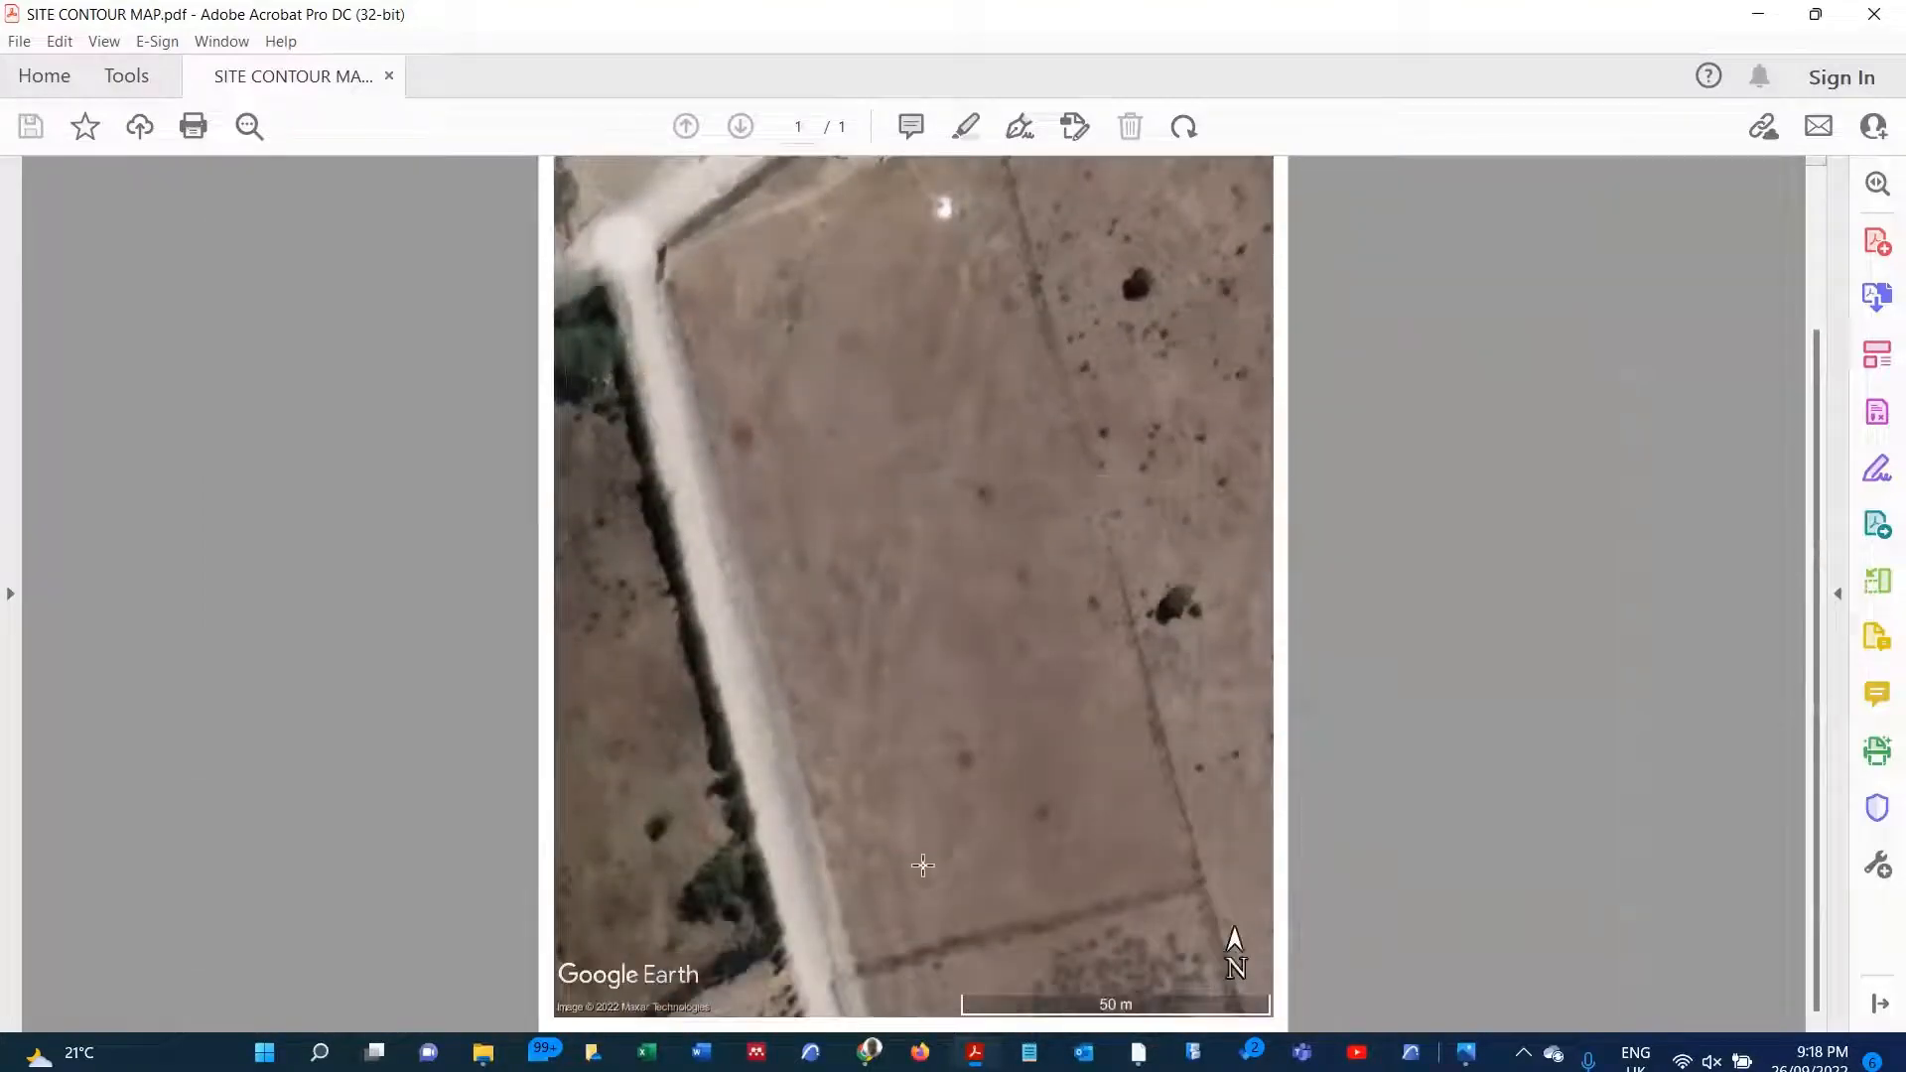
scroll(923, 715, up, 1)
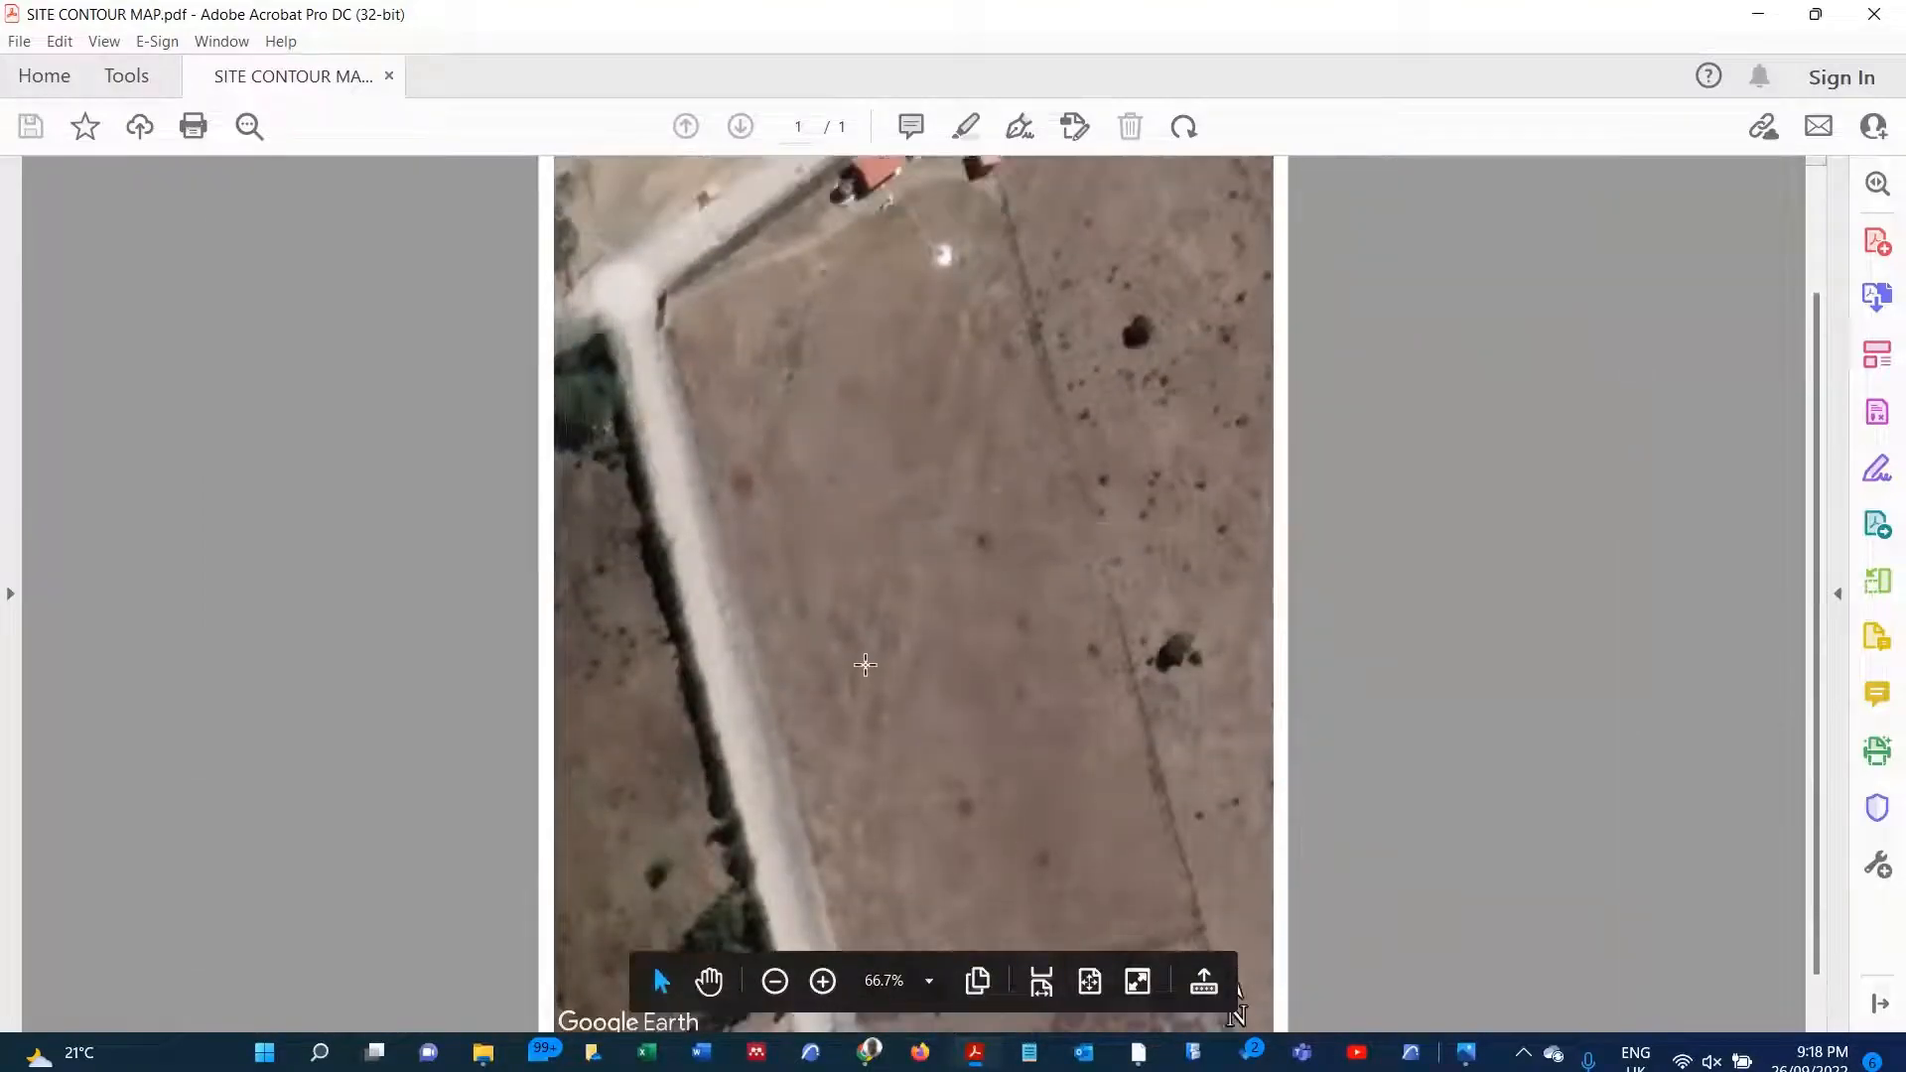
scroll(859, 581, down, 1)
scroll(863, 590, up, 1)
scroll(864, 596, up, 1)
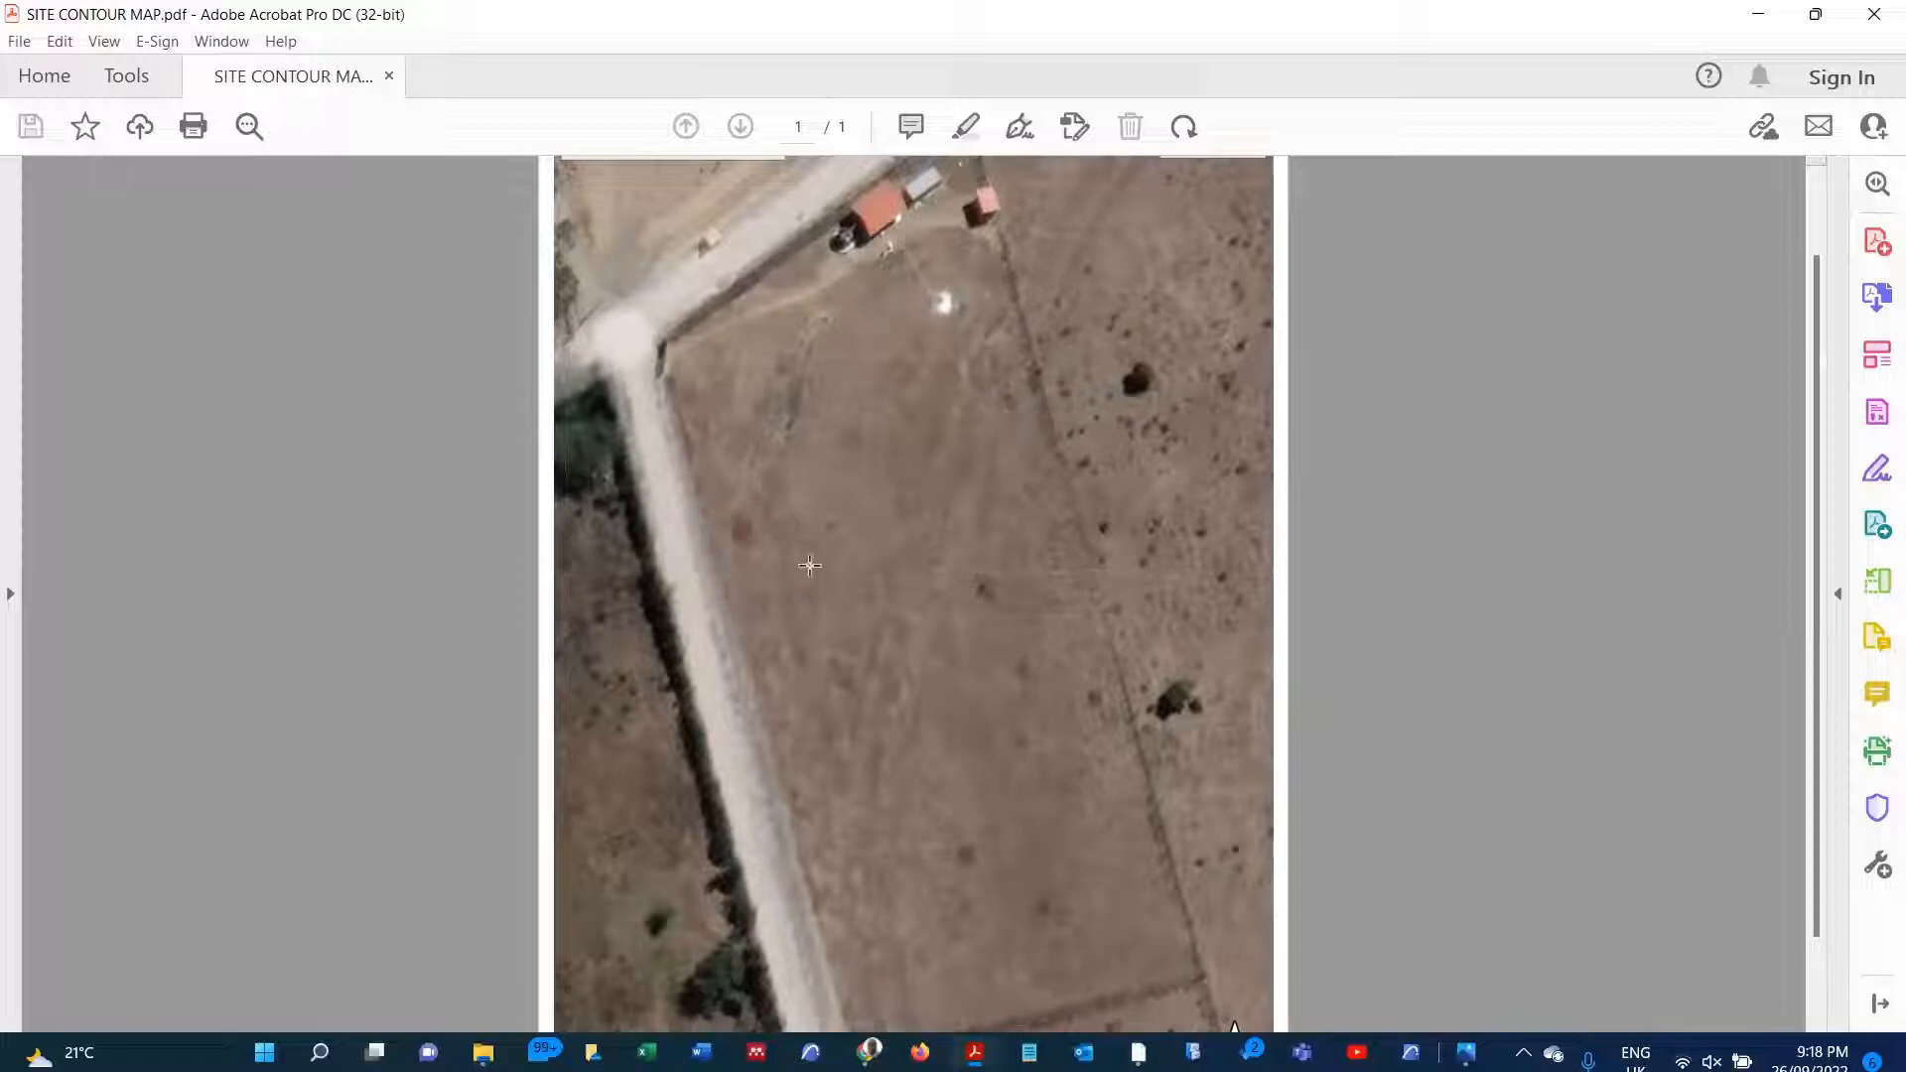
scroll(1043, 658, down, 2)
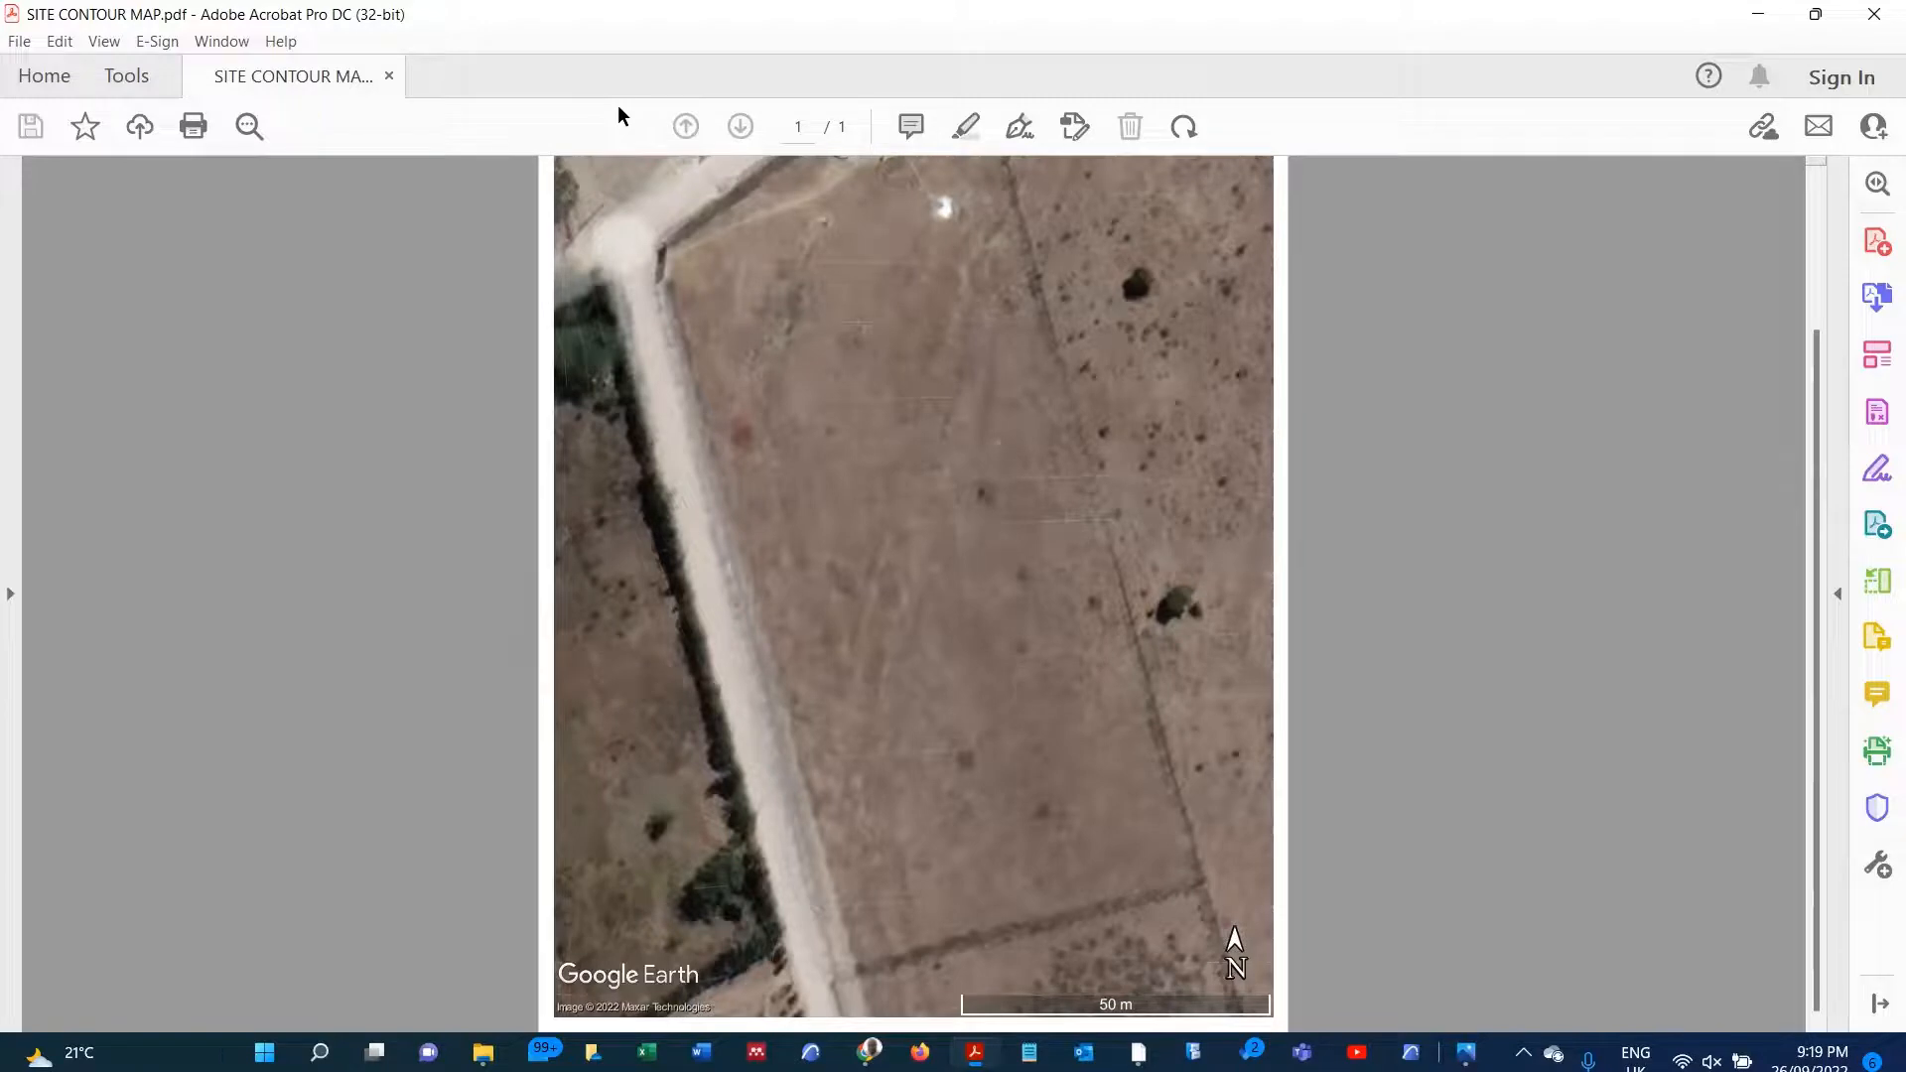
key(alt+Tab)
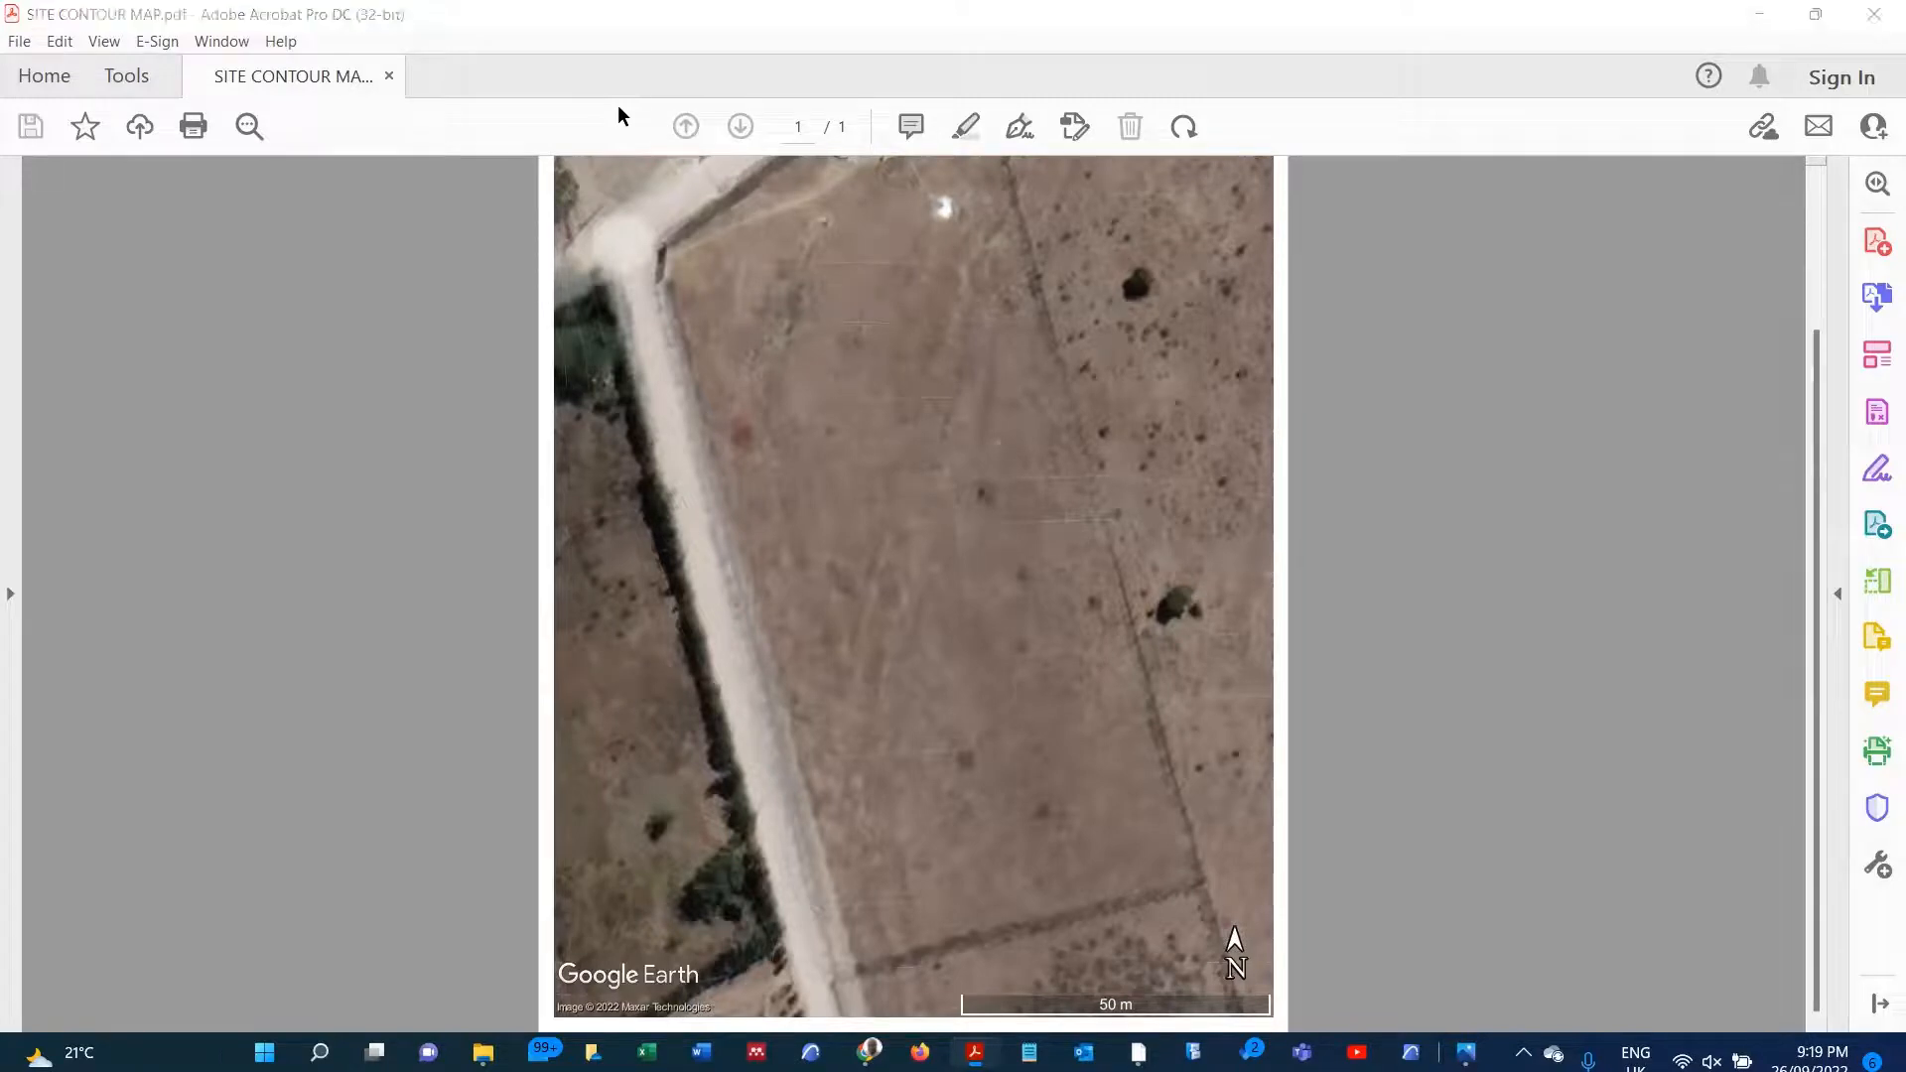